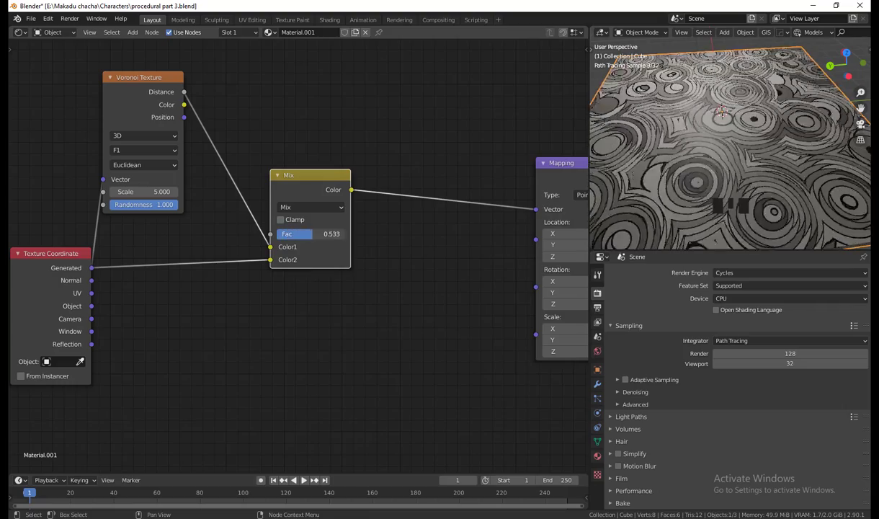
Set the Mix node's factor to 0.575 and space out the Voronoi Texture, Mix and Texture Coordinate nodes.
left_click(309, 206)
scroll(309, 207, "down", 2)
left_click_drag(310, 182, 276, 189)
scroll(576, 338, "down", 1)
left_click_drag(198, 146, 197, 134)
left_click_drag(142, 254, 124, 257)
scroll(288, 216, "up", 4)
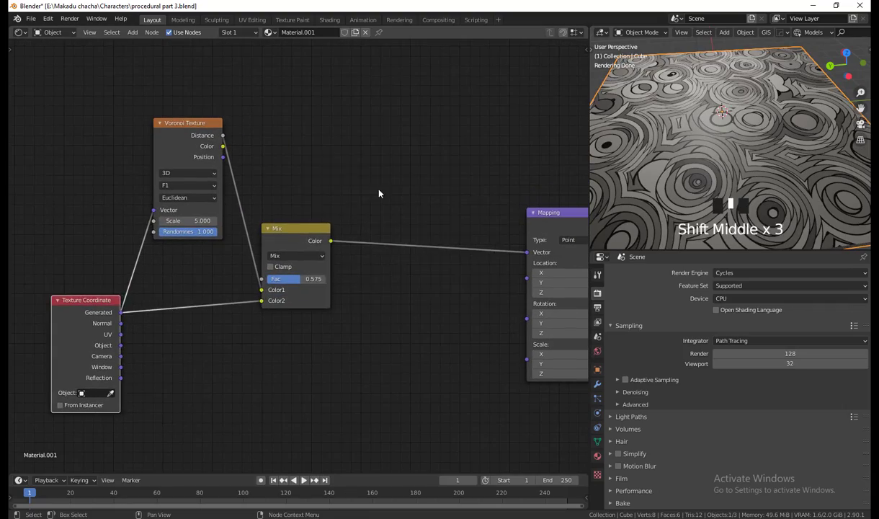
Insert a Noise Texture node on the link between the Mix and Mapping nodes.
key("shift+a")
type("noi")
left_click(407, 208)
Duplicate the Mix node, place the copy between Noise Texture and Mapping, and connect the Generated coordinates to its Color1.
left_click(287, 231)
key("shift+d")
left_click_drag(437, 151, 406, 224)
left_click_drag(144, 267, 390, 272)
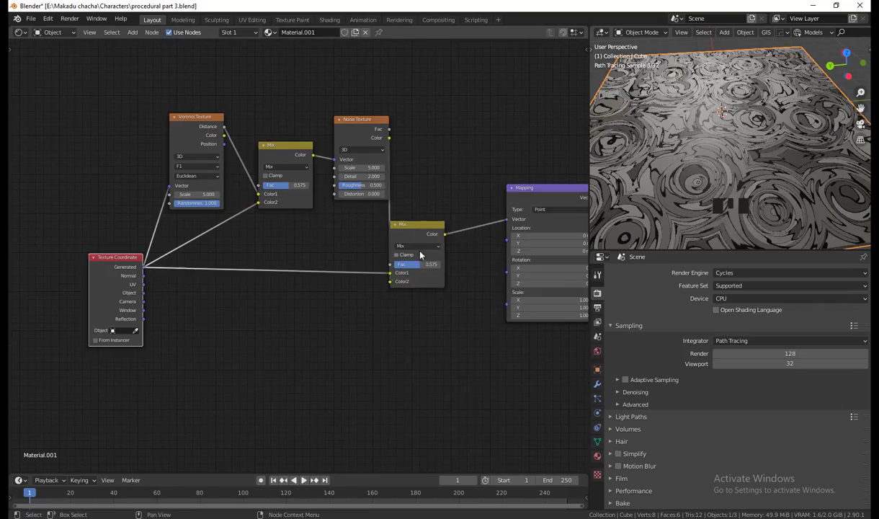
Reposition the second Mix and Noise Texture nodes, try higher noise scales, and set the Noise Texture's scale to 5.
middle_click_drag(420, 255, 398, 275)
left_click_drag(389, 243, 421, 214)
left_click_drag(336, 138, 333, 132)
left_click_drag(335, 181, 390, 181)
scroll(690, 182, "up", 2)
middle_click_drag(690, 182, 749, 180)
left_click_drag(335, 181, 373, 182)
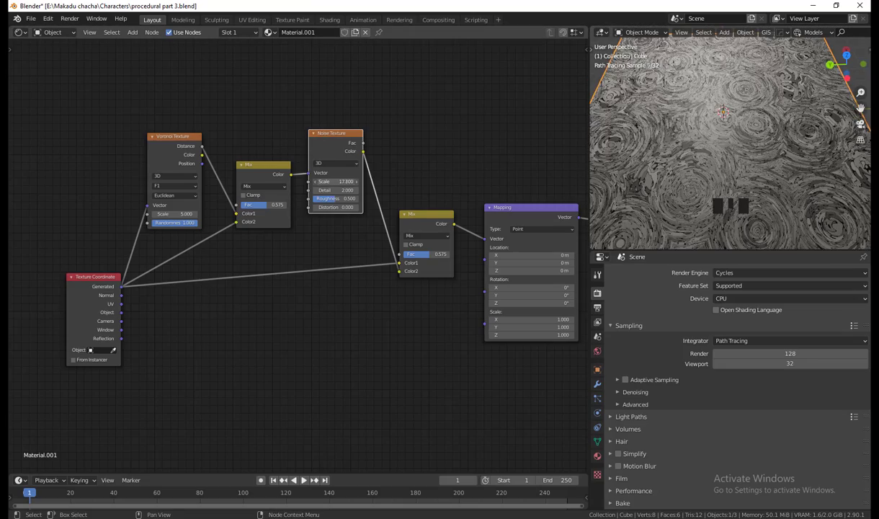
type("5")
key("Return")
Set the Brick Texture's offset frequency to 3 and its scale to 4.7.
middle_click_drag(321, 371, 14, 432)
scroll(308, 389, "up", 4)
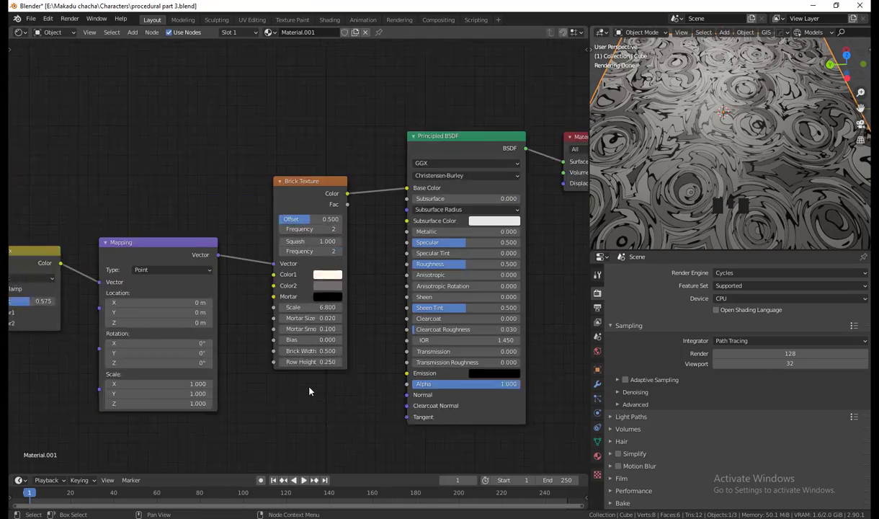
middle_click_drag(309, 389, 279, 403)
left_click_drag(280, 229, 289, 229)
key("ctrl+z")
key("ctrl+z")
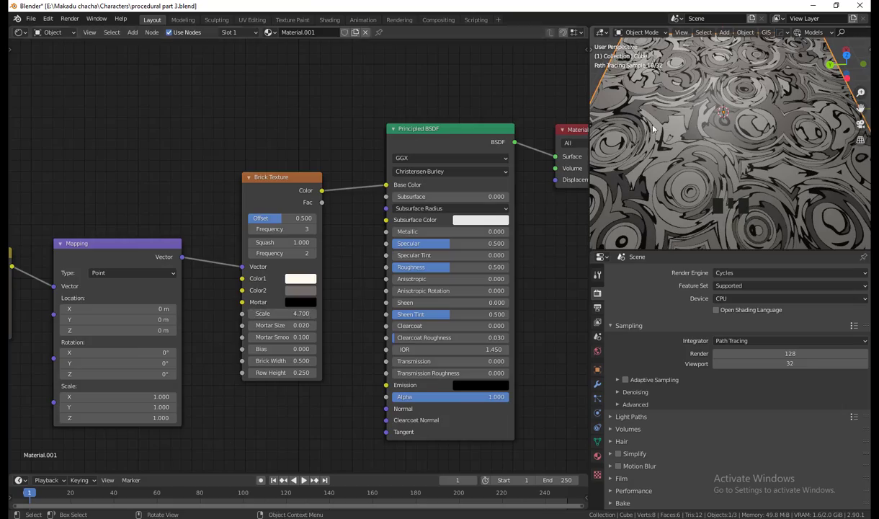
Try the Chebychev distance metric on the Voronoi Texture.
left_click_drag(128, 352, 63, 310)
left_click_drag(235, 151, 220, 143)
left_click(229, 224)
left_click(229, 245)
middle_click_drag(728, 155, 768, 147)
left_click(219, 223)
left_click(215, 265)
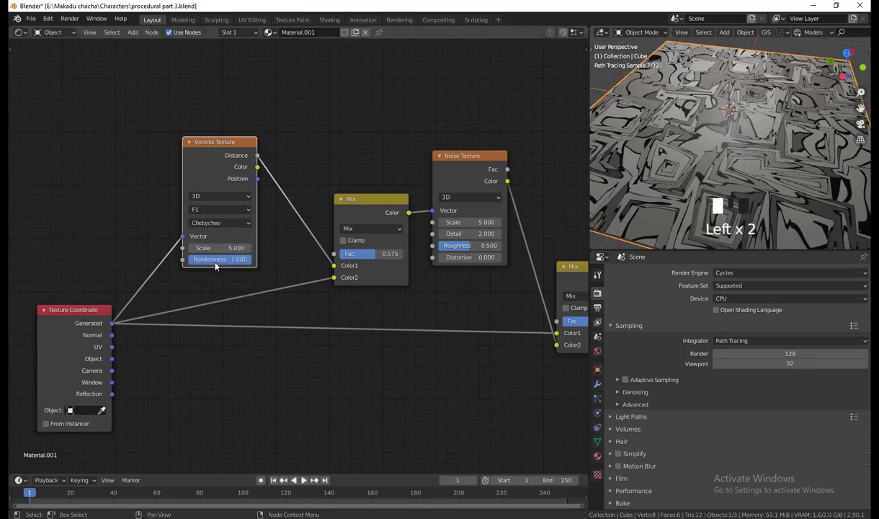
Switch the Voronoi Texture's distance metric to Manhattan.
middle_click_drag(670, 165, 467, 211)
left_click(219, 223)
left_click(219, 258)
left_click(220, 224)
left_click(222, 248)
Make room before the Principled BSDF and insert a ColorRamp between the Brick Texture and its Base Color.
scroll(361, 324, "down", 8)
middle_click_drag(577, 418, 408, 392, "shift")
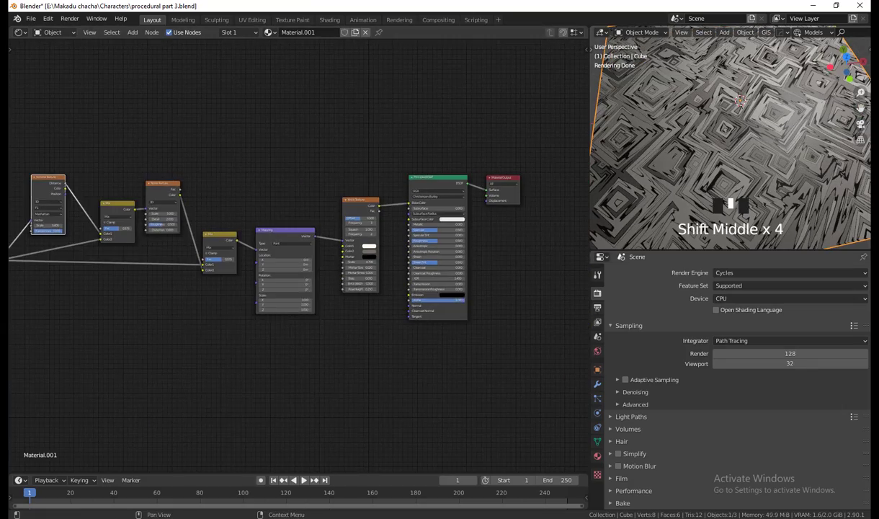
scroll(386, 337, "up", 4)
left_click_drag(401, 174, 558, 170)
scroll(288, 324, "up", 5)
key("shift+a")
left_click(310, 191)
type("color")
key("Return")
left_click(249, 273)
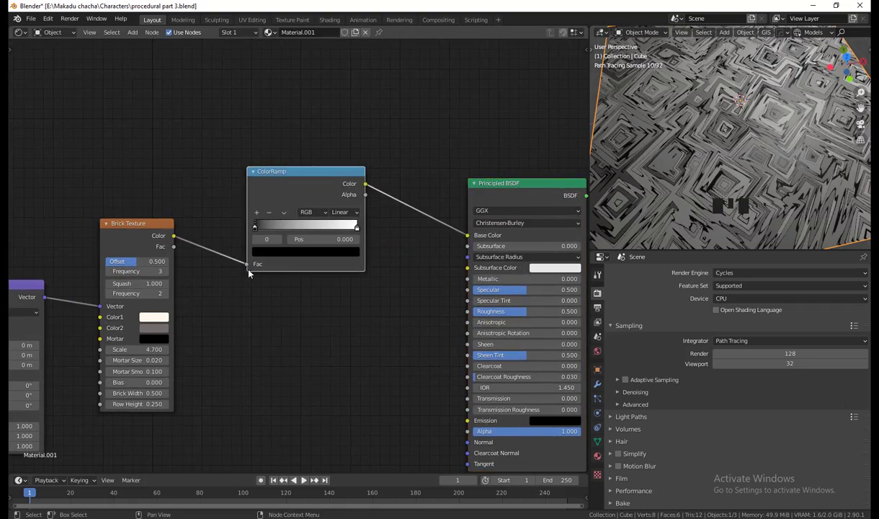
Add two stops to the ColorRamp and reposition its stops along the gradient.
left_click_drag(248, 189, 283, 195)
left_click(245, 170)
left_click(245, 170)
left_click_drag(345, 186, 284, 188)
Colour the ColorRamp's stops in blue, purple and yellow, with the yellow stop at position 0.782.
left_click(290, 209)
left_click(308, 95)
left_click_drag(328, 128, 253, 114)
left_click(288, 83)
left_click(309, 187)
left_click(306, 209)
left_click(324, 186)
left_click(314, 209)
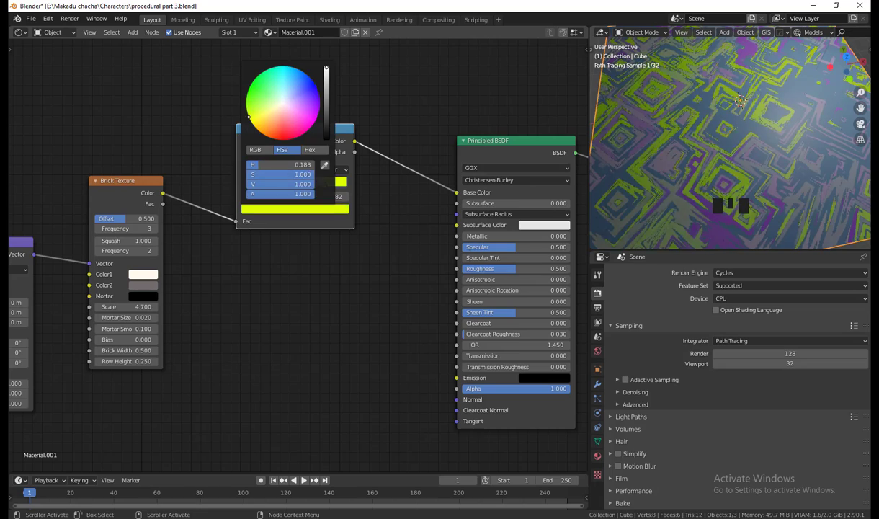
scroll(752, 182, "down", 3)
middle_click_drag(752, 182, 714, 180)
Add a second ColorRamp below the first and feed it from the Brick Texture output.
scroll(380, 314, "down", 2)
middle_click_drag(379, 314, 377, 265, "shift")
scroll(167, 199, "down", 2)
mouse_move(167, 199)
middle_mouse_down("shift")
mouse_move(193, 181)
mouse_move(167, 187)
middle_mouse_up("shift")
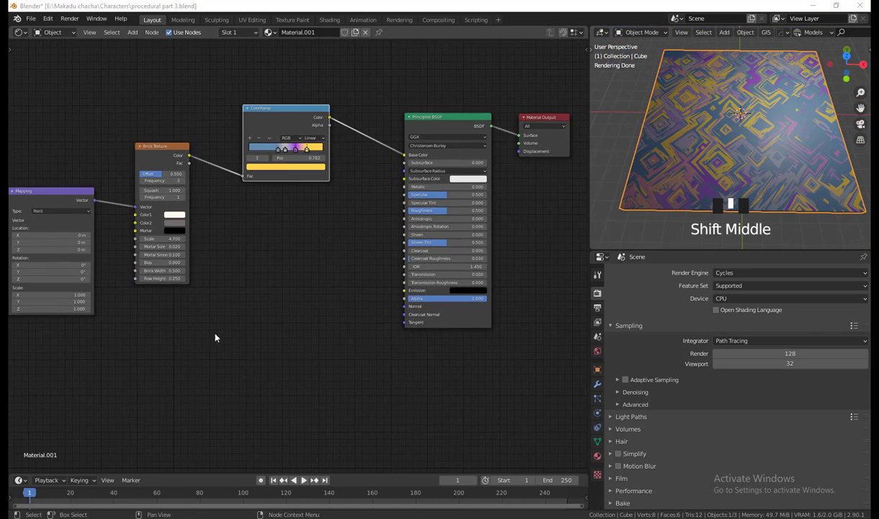
scroll(242, 246, "up", 2)
middle_click_drag(243, 246, 260, 307, "shift")
key("shift+a")
left_click(260, 306)
type("color")
key("Return")
left_click(245, 273)
left_click_drag(198, 202, 244, 353)
Add a Bump node, linking the second ColorRamp's colour to its Height and its Normal to the Principled BSDF.
key("shift+a")
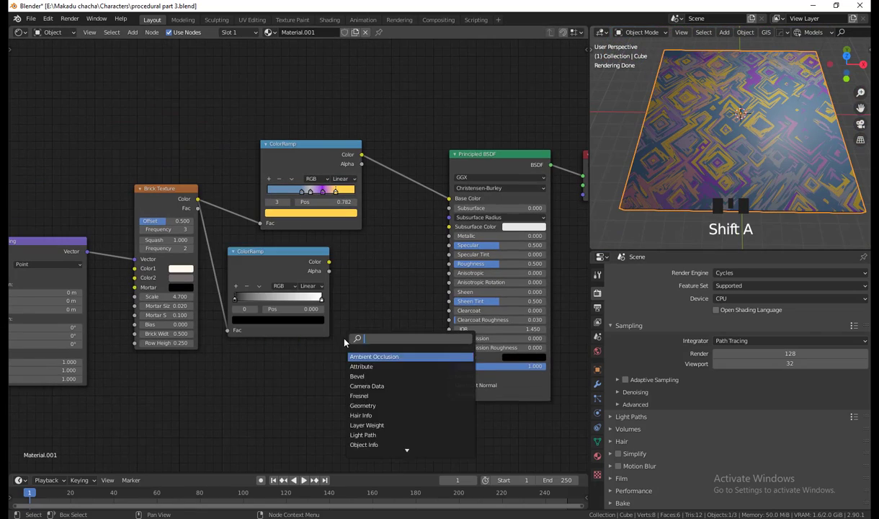
type("bump")
left_click_drag(329, 262, 342, 427)
left_click_drag(378, 376, 448, 375)
Disconnect the coloured ColorRamp from Base Color and preview the Bump node's output on the slab.
middle_click_drag(497, 216, 379, 230)
left_click_drag(397, 165, 393, 128)
right_click_drag(294, 140, 284, 198, "ctrl")
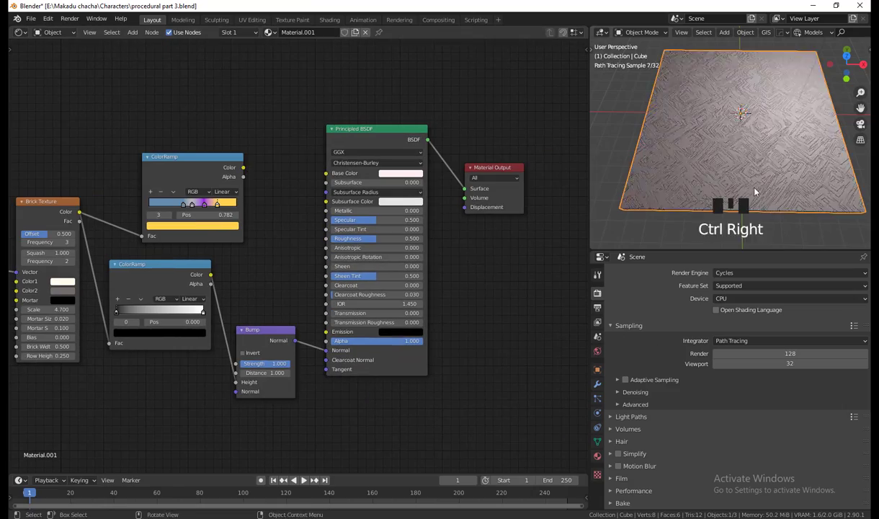
scroll(755, 190, "up", 4)
middle_click_drag(270, 369, 252, 346)
left_click(251, 347, "ctrl+shift")
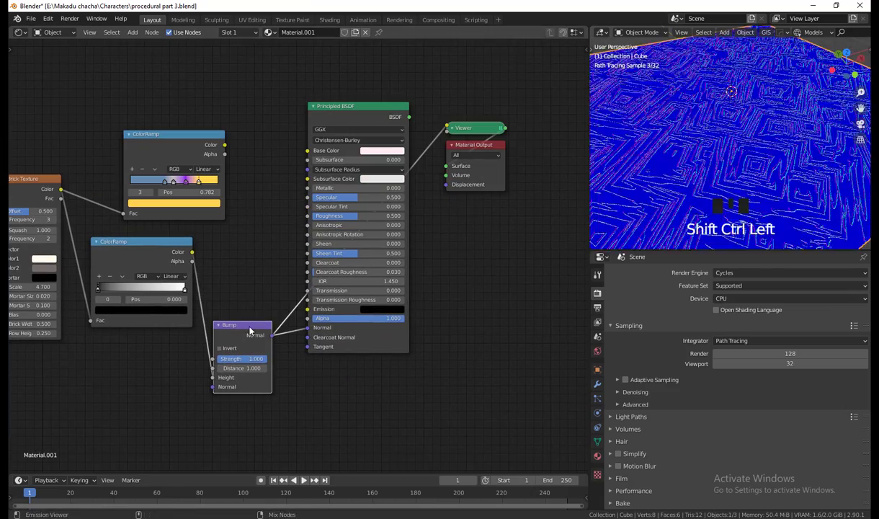
Move the second ColorRamp's black stop to 0.100 and pull its white stop inward to adjust the bump contrast.
left_click_drag(99, 288, 107, 289)
middle_click_drag(721, 144, 698, 145)
scroll(706, 148, "up", 9)
left_click_drag(185, 290, 173, 290)
left_click_drag(144, 243, 149, 243)
left_click(112, 289)
left_click_drag(242, 326, 238, 315)
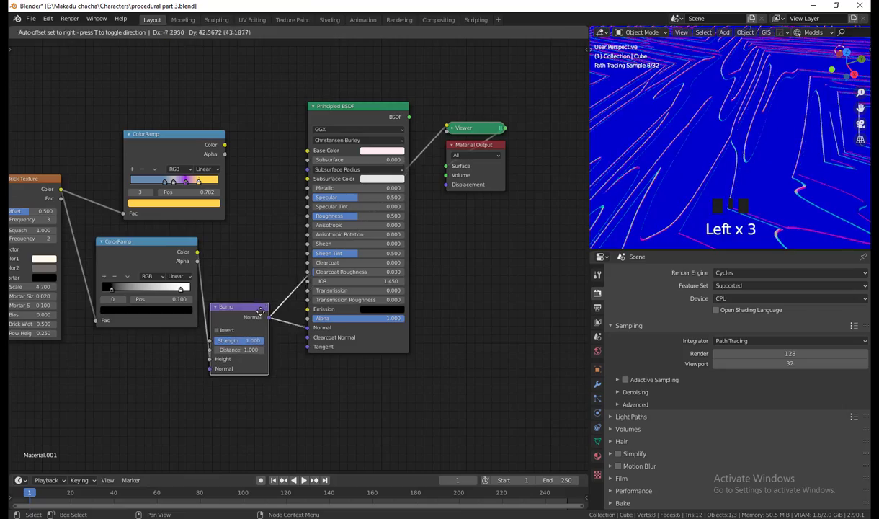
Return the output to the Principled BSDF and reconnect the coloured ColorRamp to Base Color.
right_click_drag(277, 290, 297, 311, "ctrl")
left_click(373, 110, "ctrl+shift")
left_click_drag(225, 145, 313, 154)
middle_click_drag(734, 158, 720, 137)
Rearrange the Principled BSDF, Bump and second ColorRamp nodes for a clearer layout.
left_click_drag(360, 106, 365, 78)
left_click_drag(238, 315, 250, 266)
left_click_drag(147, 242, 154, 292)
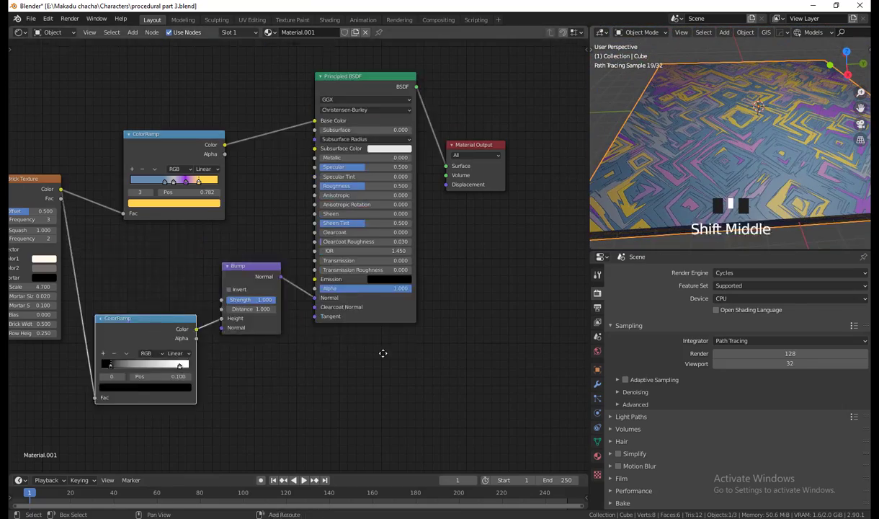
Set the Voronoi Texture's distance metric to Minkowski.
scroll(383, 354, "down", 4)
middle_click_drag(144, 425, 293, 394)
middle_click_drag(706, 144, 685, 165, "shift")
scroll(80, 210, "up", 12)
left_click(313, 197)
left_click(306, 248)
left_click(313, 197)
left_click(304, 263)
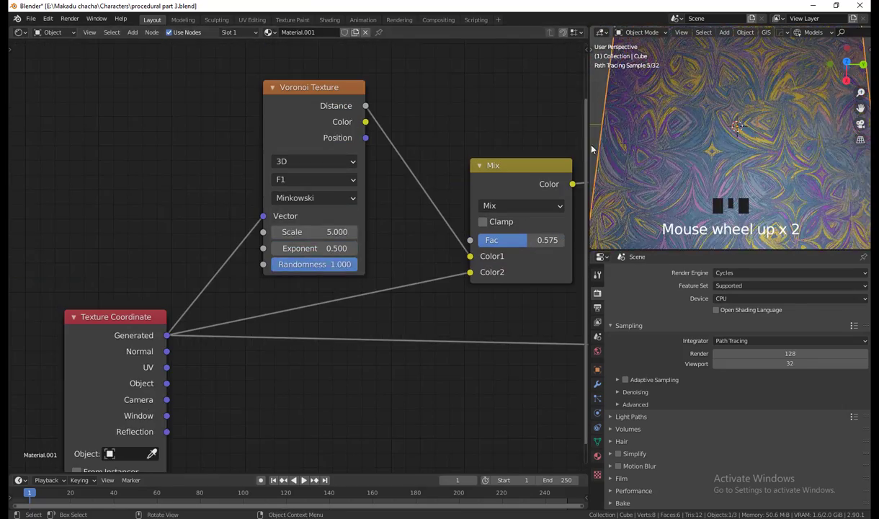
Enlarge the 3D viewport and examine the whole patterned slab from above.
left_click_drag(589, 147, 25, 147)
left_click_drag(433, 250, 432, 495)
middle_click_drag(651, 298, 642, 236)
scroll(642, 236, "up", 3)
scroll(492, 338, "down", 4)
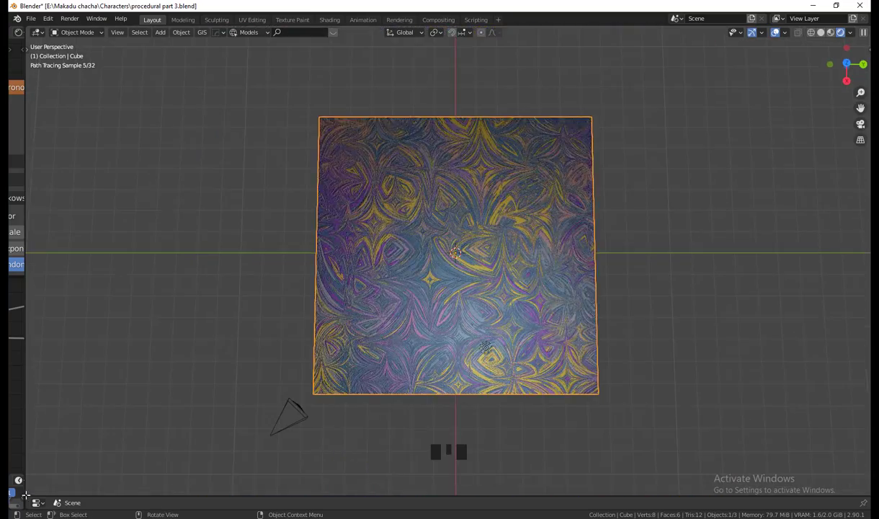
Restore the node editor beside the 3D viewport and set the Voronoi Texture's scale to 13.1.
left_click_drag(25, 288, 668, 289)
scroll(432, 267, "down", 2)
middle_click_drag(432, 266, 216, 223)
left_click_drag(147, 184, 205, 184)
left_click_drag(668, 324, 513, 339)
scroll(627, 361, "down", 5)
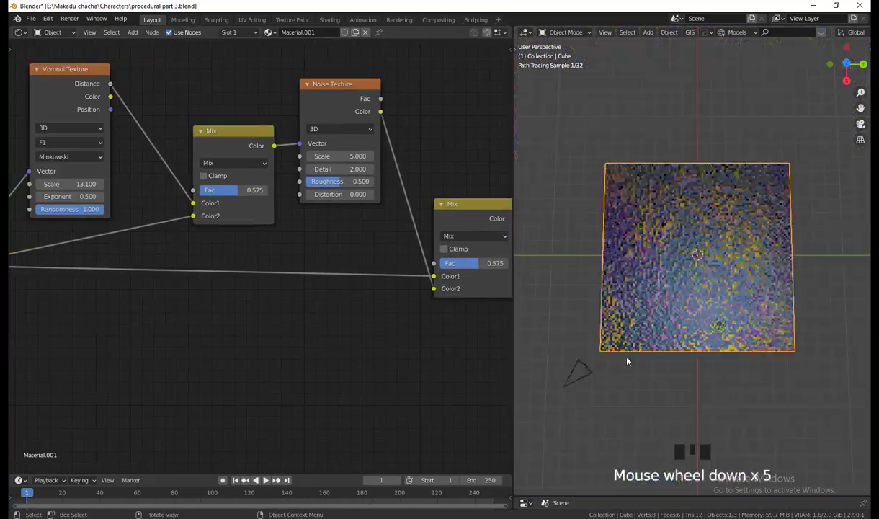
Widen the node editor and review the full node network.
middle_click_drag(627, 361, 634, 309)
scroll(288, 187, "down", 10)
middle_click_drag(288, 137, 169, 133, "shift")
left_click_drag(36, 144, 358, 285)
scroll(486, 368, "up", 2)
left_click_drag(513, 368, 767, 367)
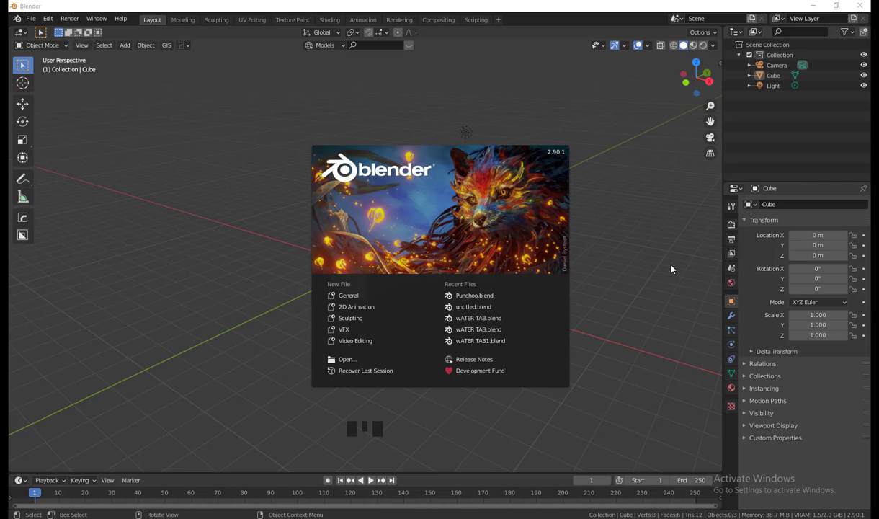
Close the splash screen to work in the default cube scene.
left_click(672, 269)
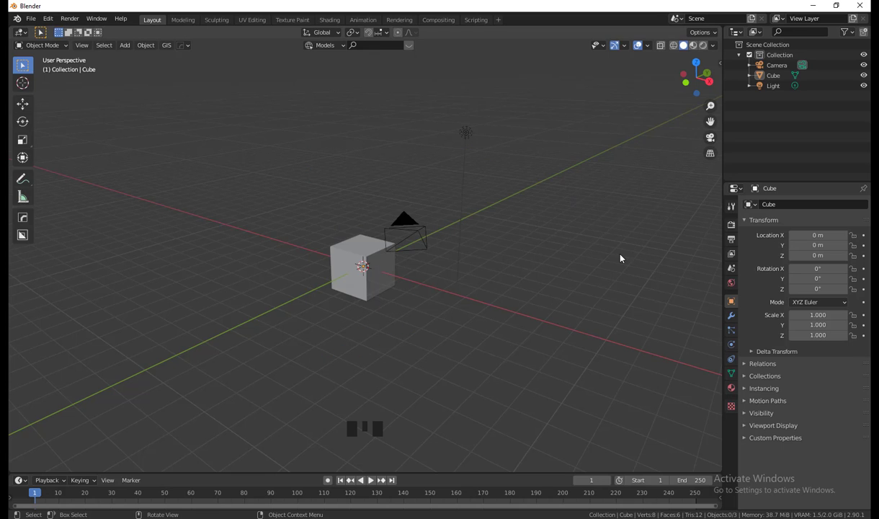
middle_click_drag(590, 281, 473, 310, "shift")
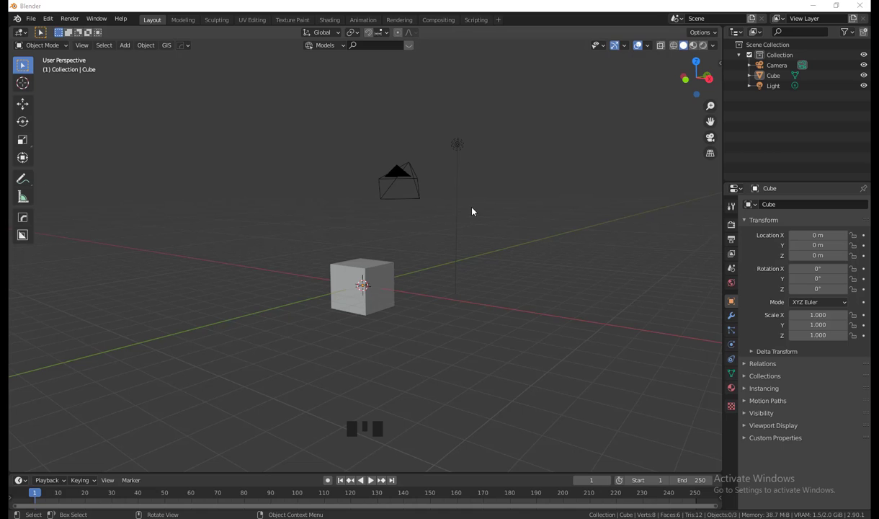
middle_click_drag(545, 219, 441, 145)
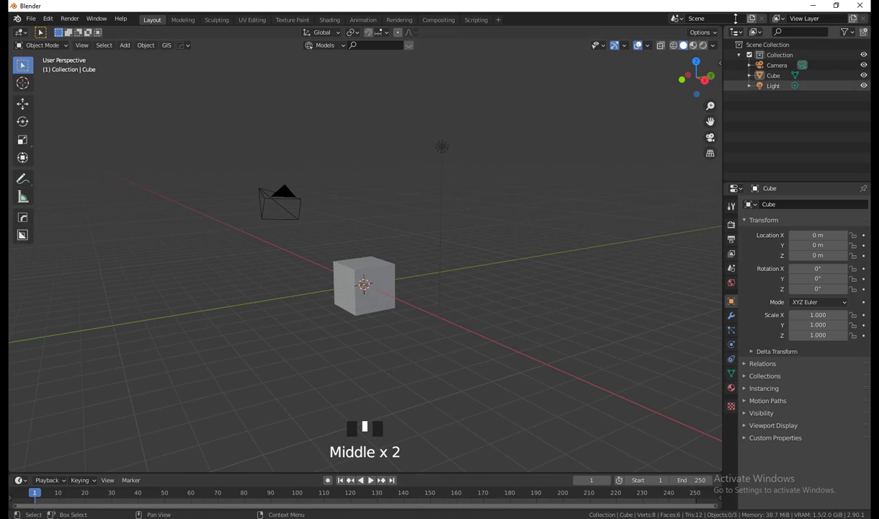
middle_click_drag(461, 201, 569, 186)
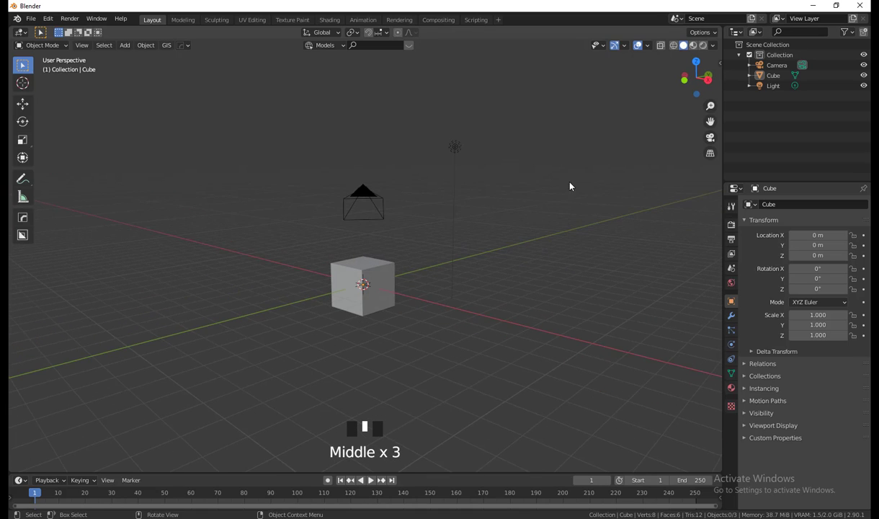
Change the Outliner area into a second 3D Viewport showing the cube.
left_click(736, 33)
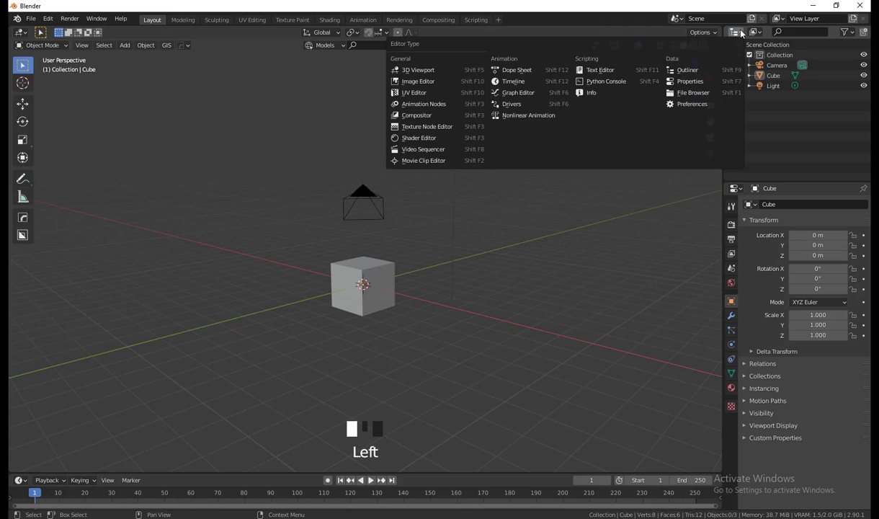
left_click(430, 70)
mouse_move(799, 135)
middle_mouse_down()
mouse_move(806, 114)
mouse_move(802, 123)
middle_mouse_up()
scroll(805, 114, "down", 2)
scroll(807, 116, "up", 3)
middle_click_drag(580, 182, 580, 182, "shift")
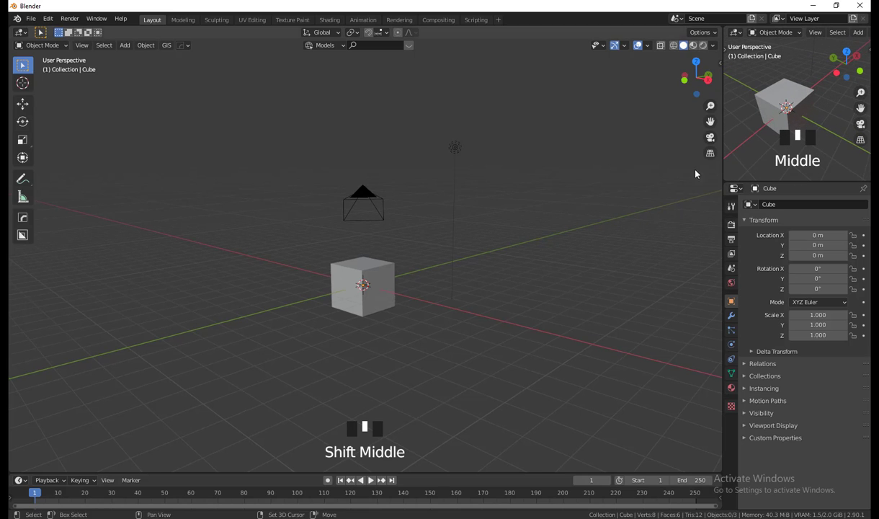
Widen the column holding the second 3D Viewport and the Properties editor.
middle_click_drag(822, 102, 779, 138)
scroll(825, 105, "up", 3)
left_click_drag(723, 168, 663, 168)
middle_click_drag(825, 133, 845, 32)
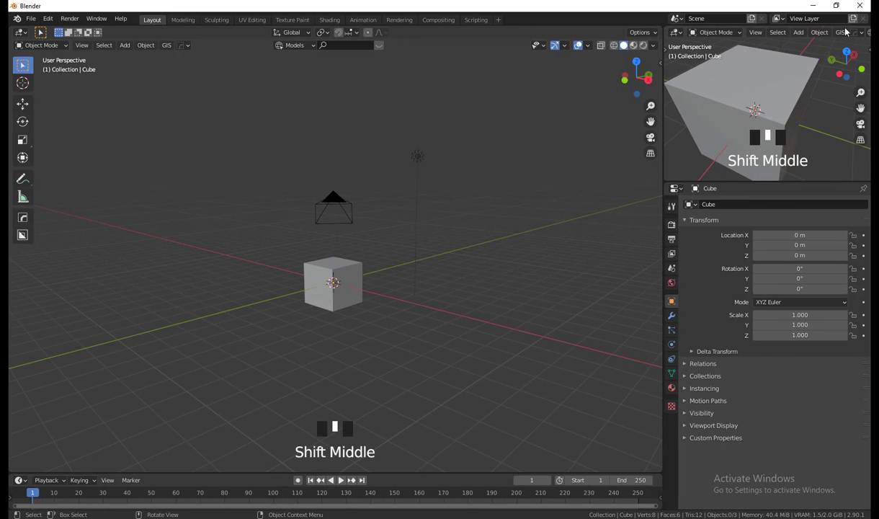
Switch the second 3D Viewport's shading to Material Preview and then to Rendered.
scroll(821, 38, "down", 20)
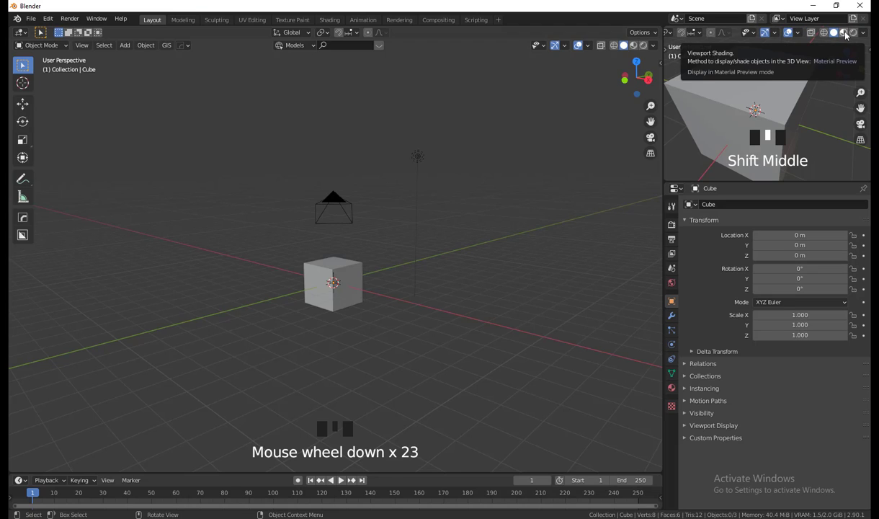
left_click(845, 33)
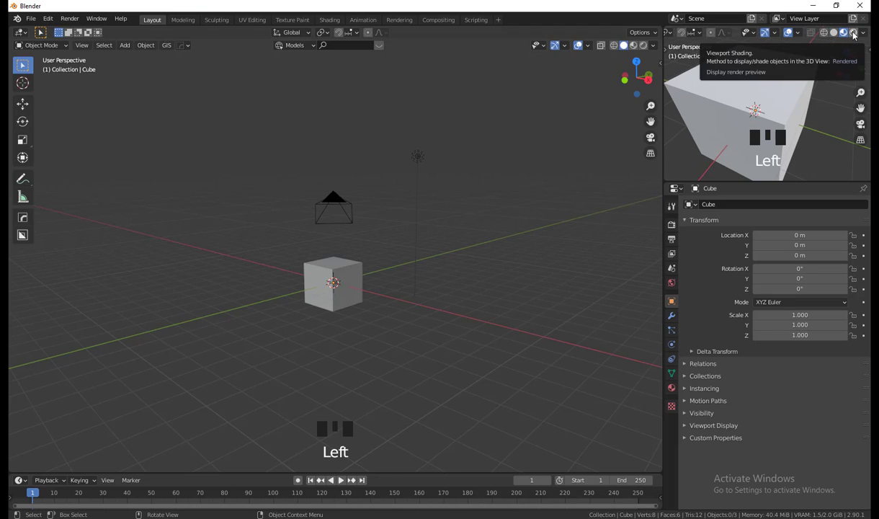
left_click(853, 33)
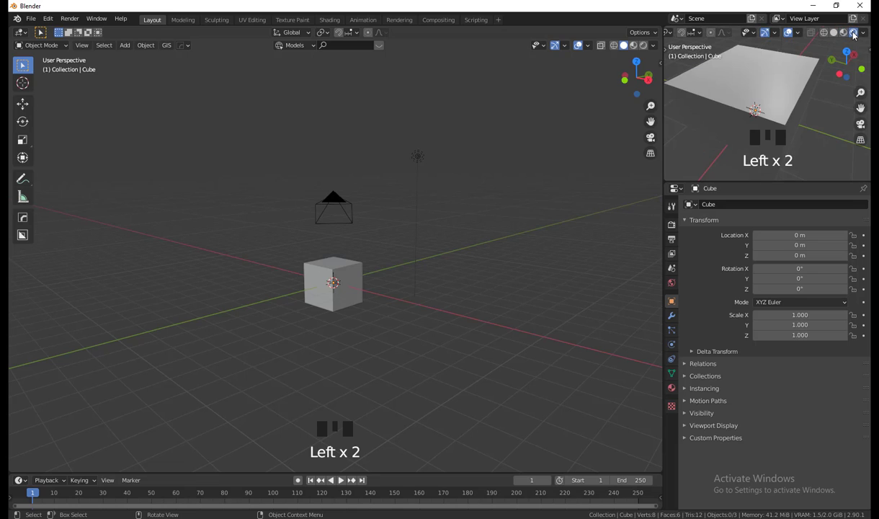
Set the scene's render engine to Cycles.
left_click(672, 226)
left_click(779, 204)
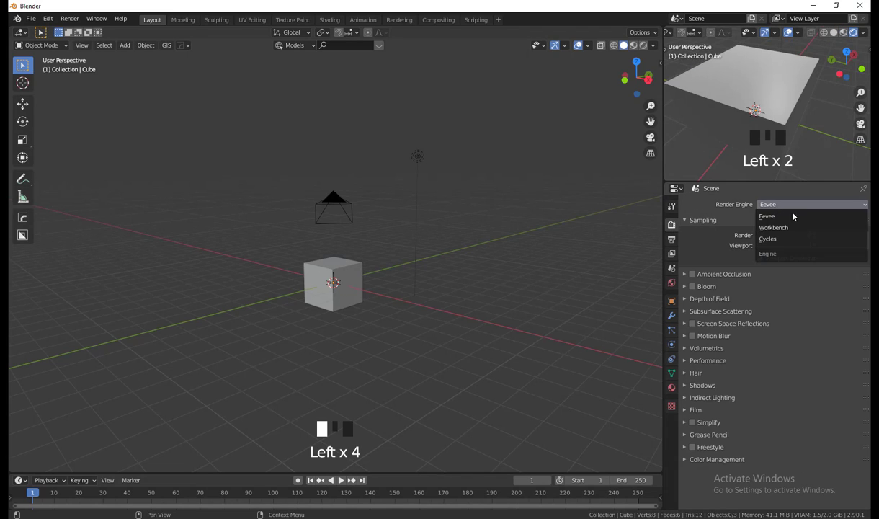
left_click(779, 240)
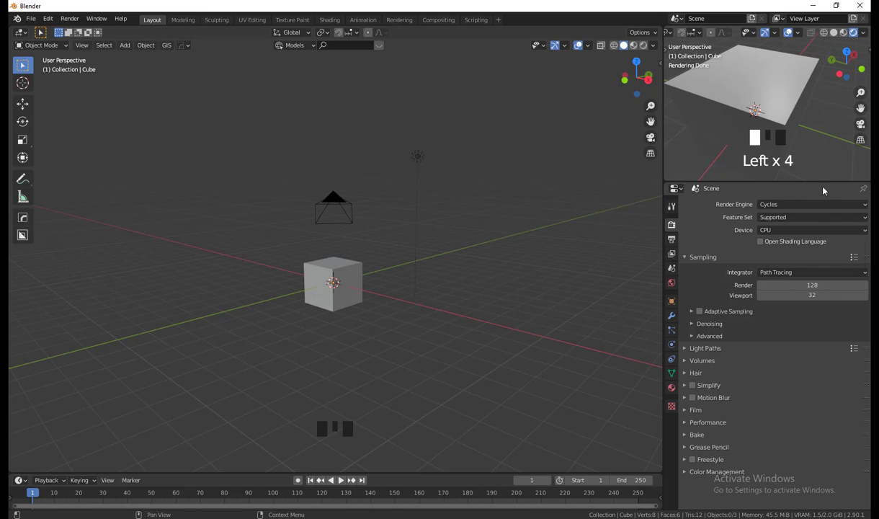
middle_click_drag(807, 107, 801, 128, "shift")
scroll(796, 120, "down", 2)
scroll(796, 118, "up", 1)
scroll(796, 120, "up", 1)
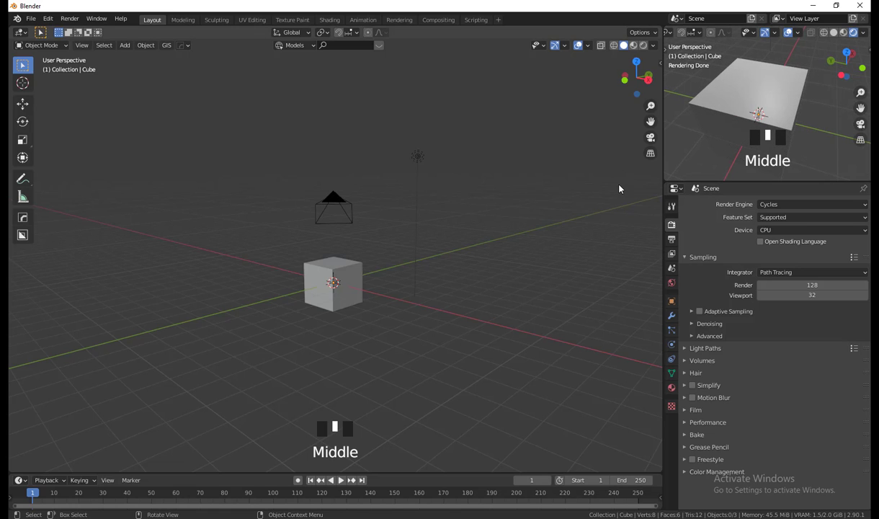
middle_click_drag(414, 357, 465, 331, "shift")
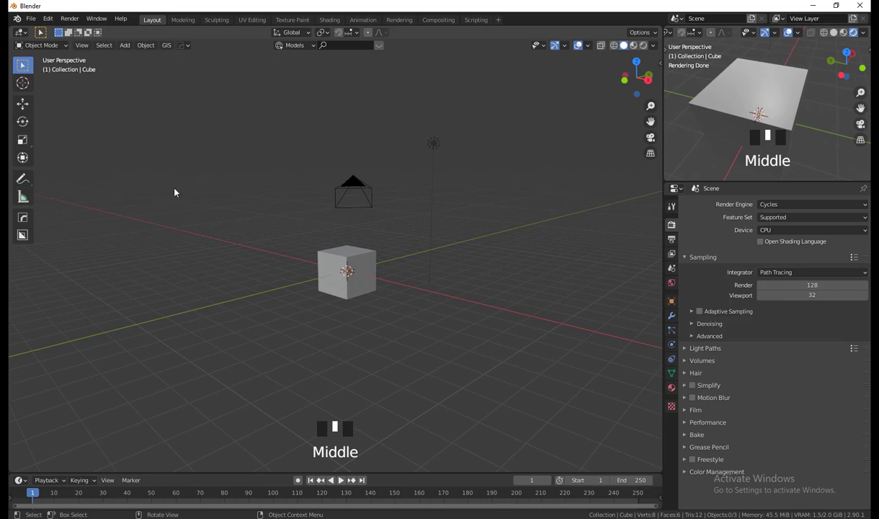
Change the main 3D Viewport area into a Shader Editor showing the cube's material nodes.
left_click(20, 33)
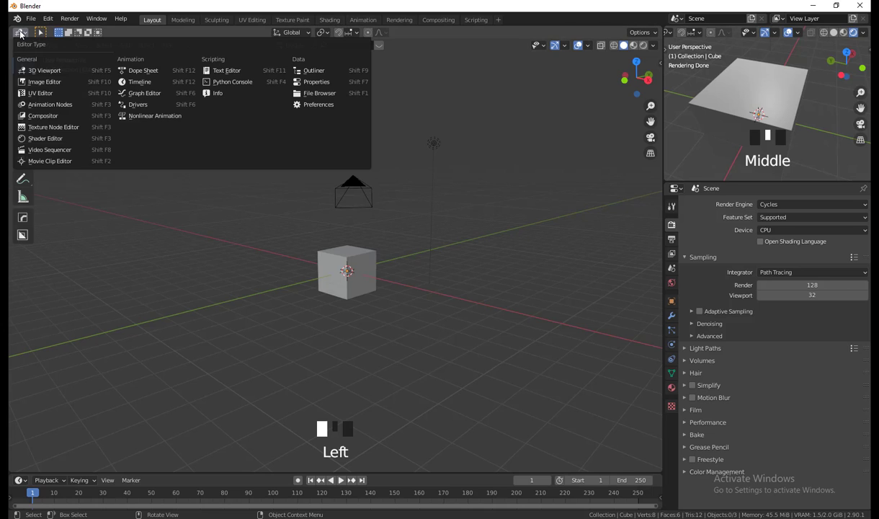
left_click(63, 139)
middle_click_drag(418, 263, 476, 221)
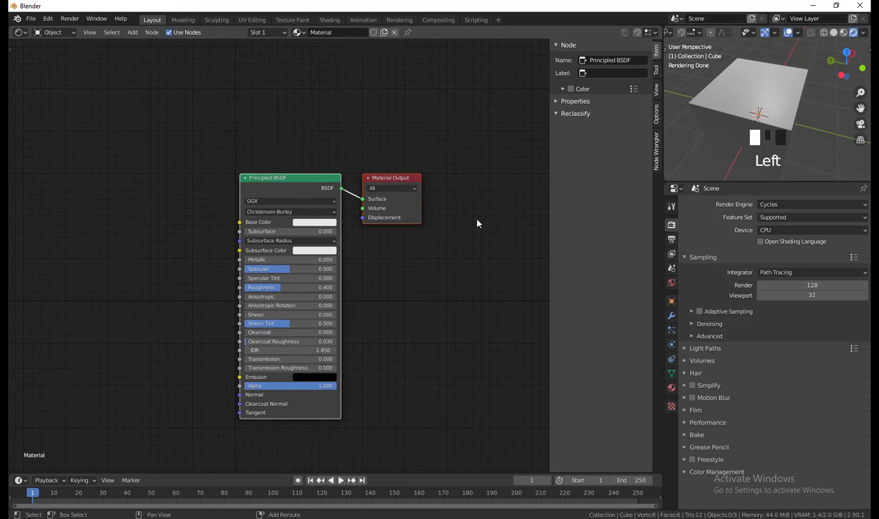
Hide the Shader Editor's sidebar to enlarge the node workspace.
key("n")
scroll(521, 233, "up", 2)
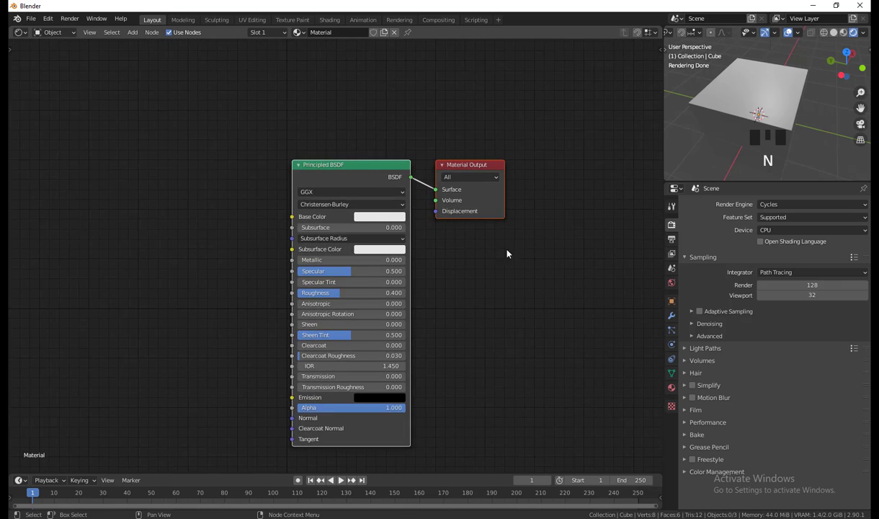
middle_click_drag(506, 250, 547, 249)
middle_click_drag(505, 185, 496, 200)
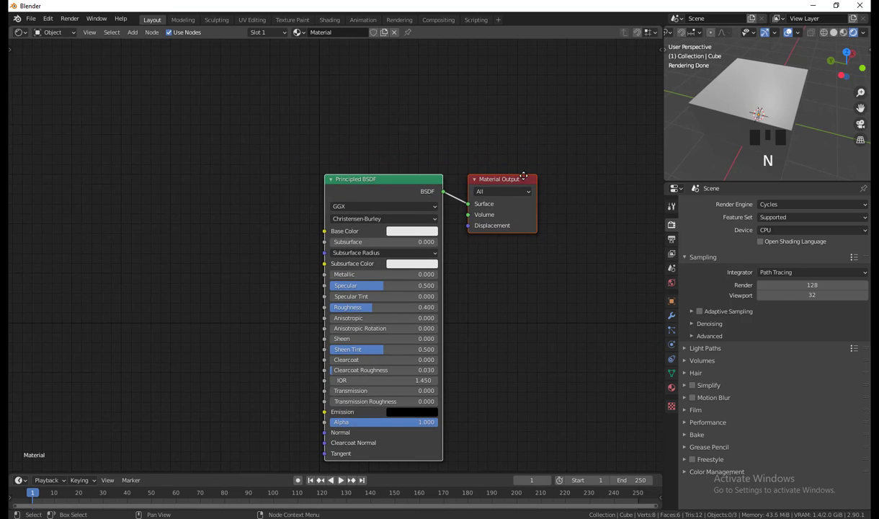
left_click_drag(524, 176, 594, 126)
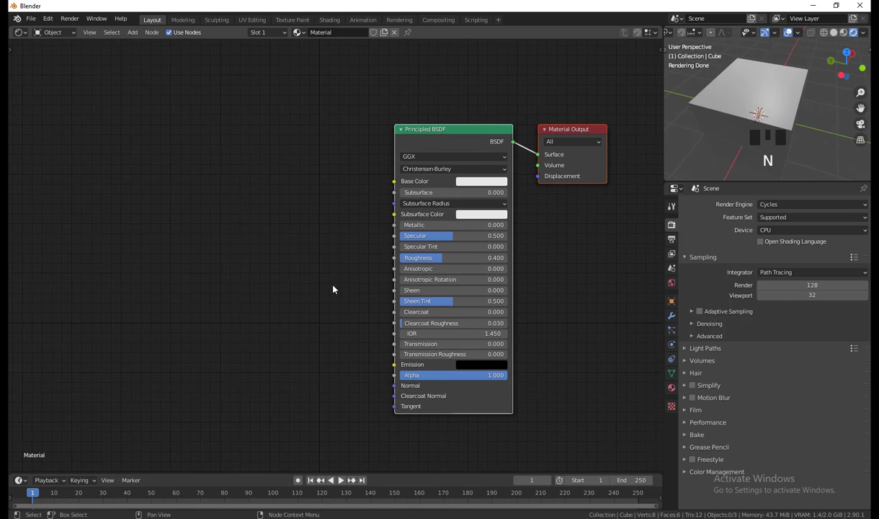
Add a ColorRamp node and place it before and slightly above the Principled BSDF node.
middle_click_drag(332, 289, 316, 300)
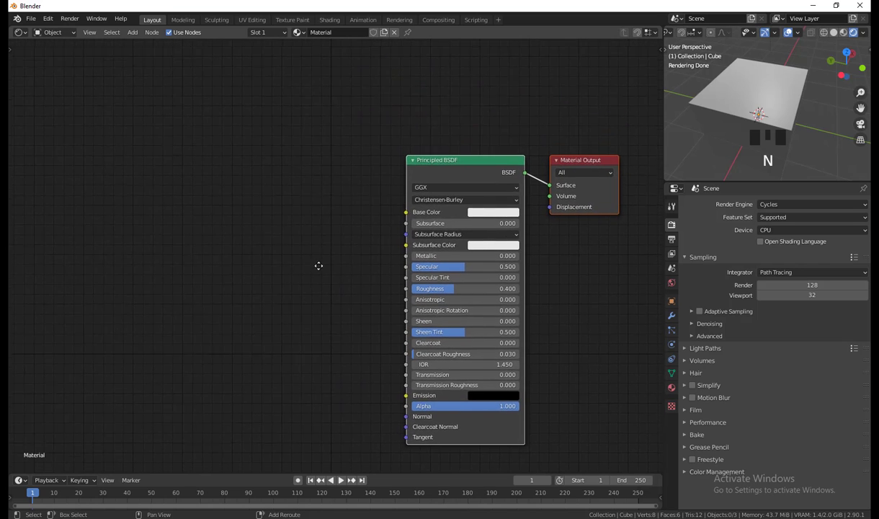
key("shift+a")
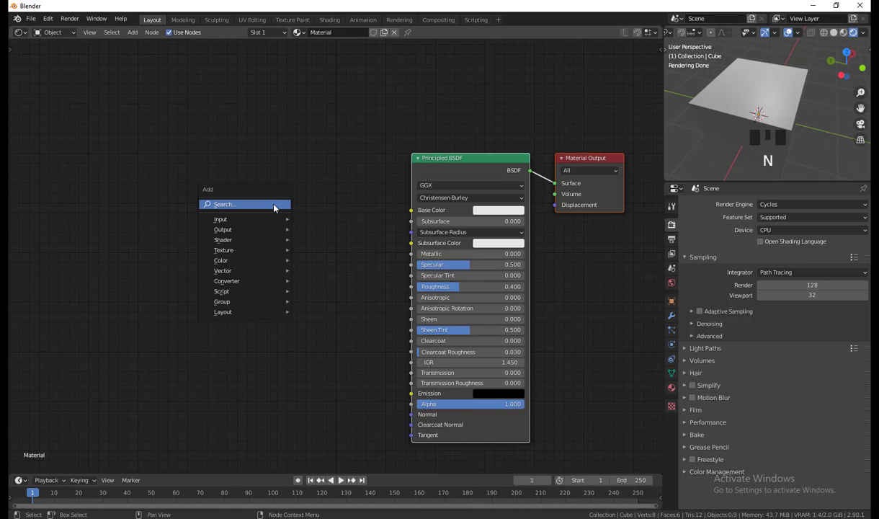
left_click(274, 205)
type("colo")
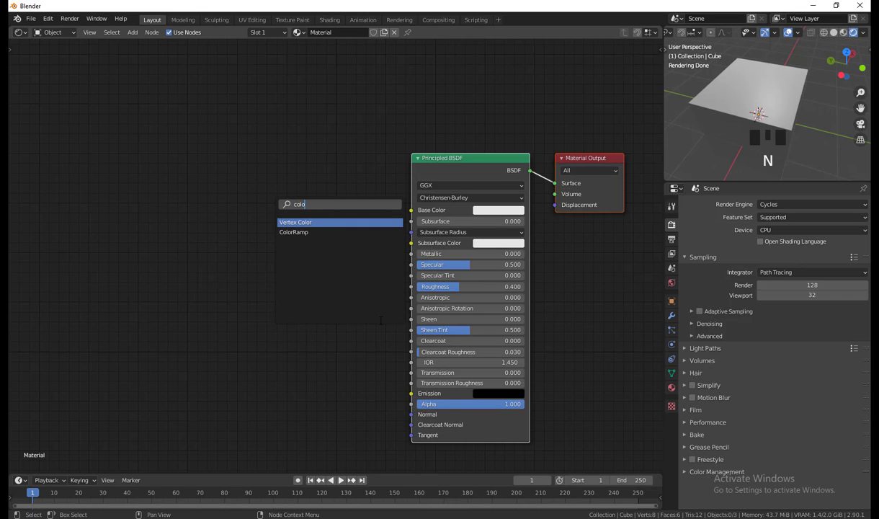
key("Down")
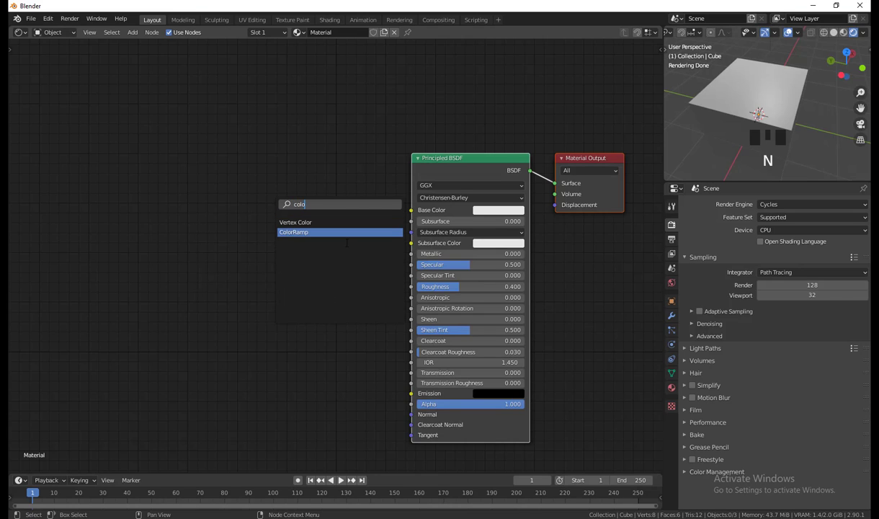
left_click(342, 232)
left_click(318, 133)
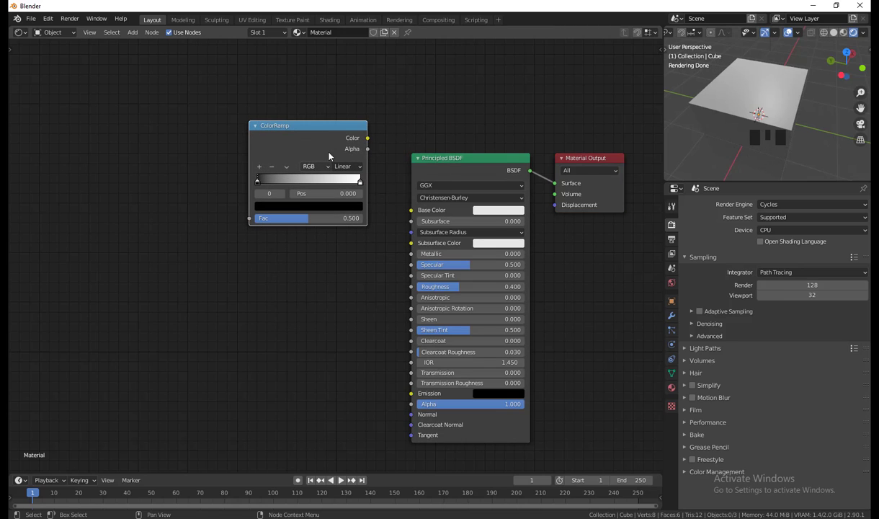
left_click_drag(312, 125, 345, 132)
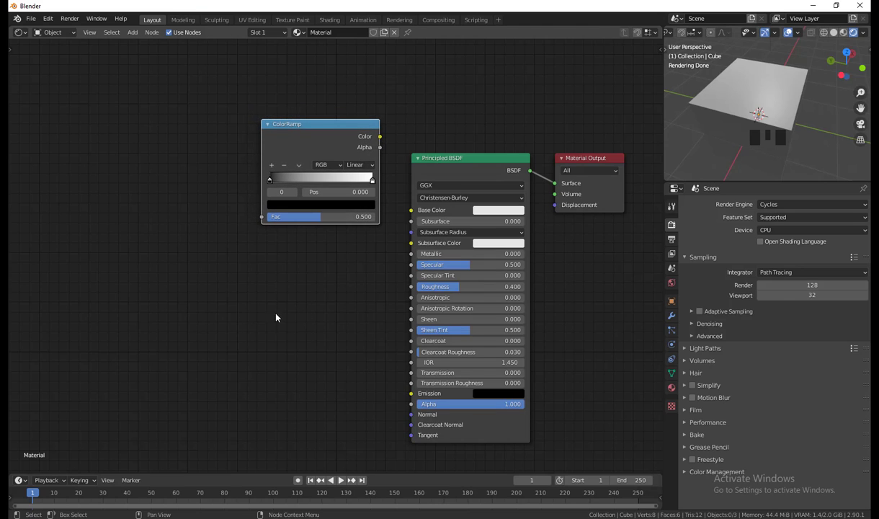
Add a Brick Texture node and place it below and before the ColorRamp node.
left_click(228, 312)
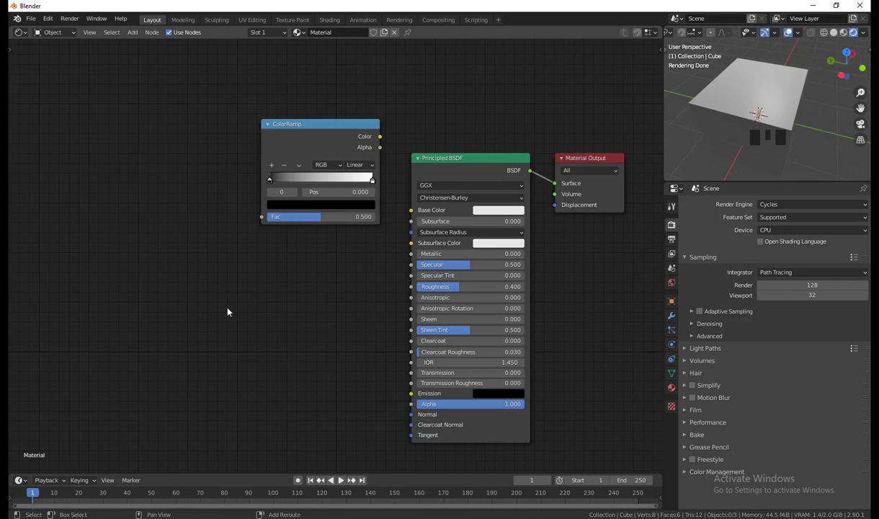
key("shift+a")
left_click(230, 310)
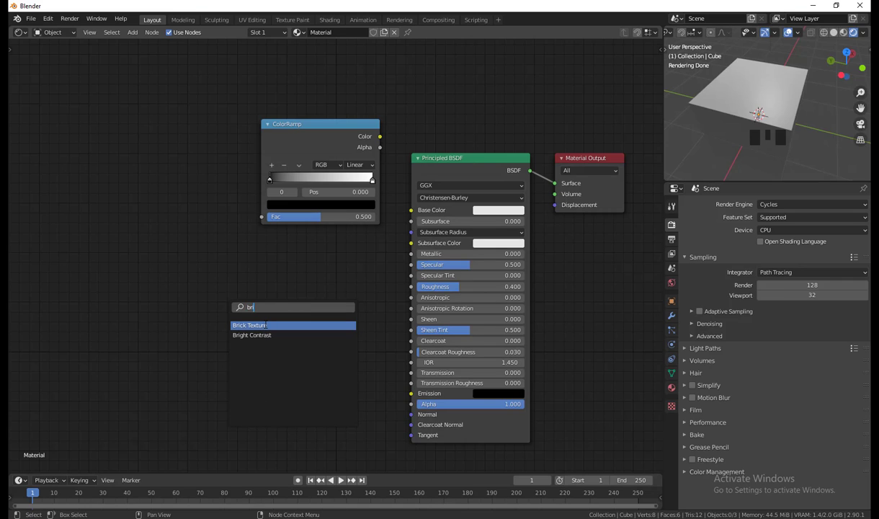
left_click(264, 325)
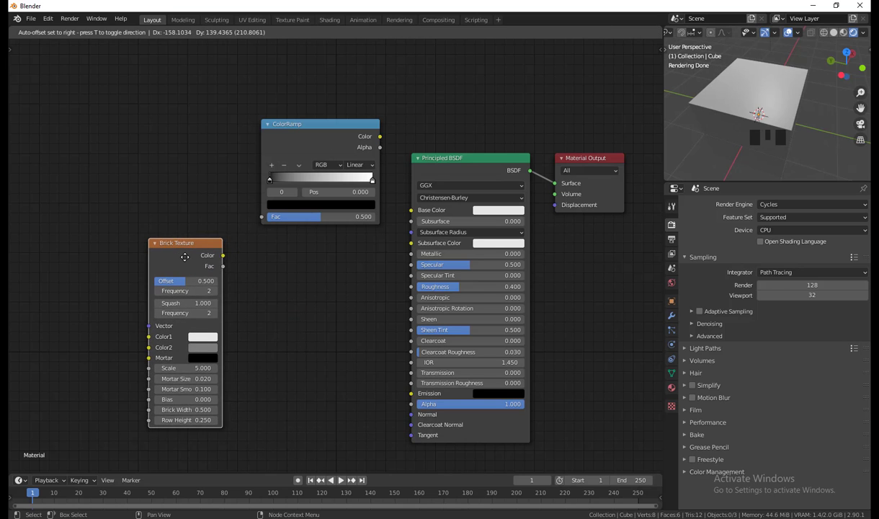
left_click(193, 255)
scroll(247, 317, "down", 2)
middle_click_drag(268, 350, 371, 358)
scroll(403, 382, "up", 3)
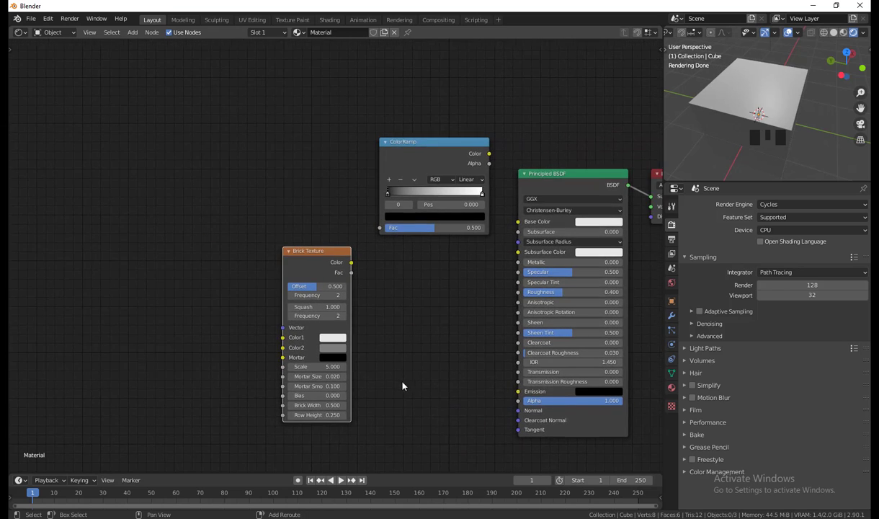
middle_click_drag(409, 386, 397, 340)
left_click_drag(267, 198, 218, 196)
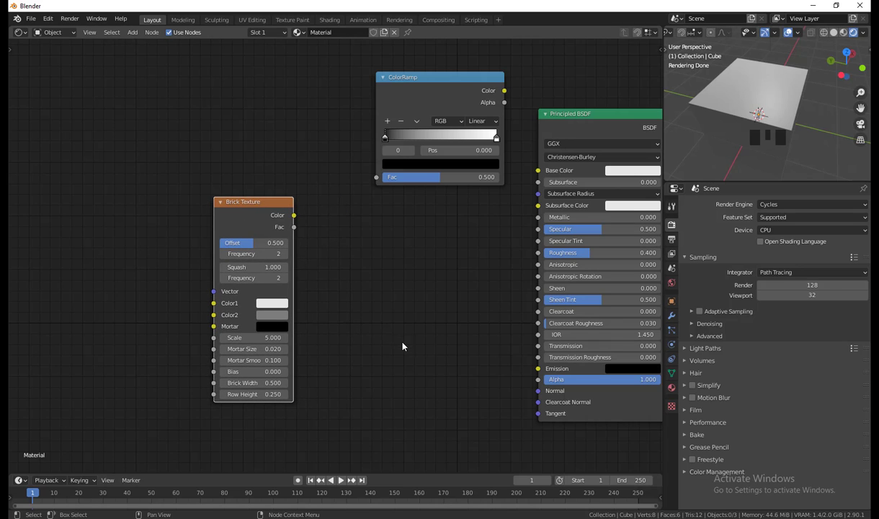
Add linked Texture Coordinate and Mapping nodes to the Brick Texture's Vector input and space them apart.
mouse_move(402, 343)
middle_mouse_down()
mouse_move(401, 332)
mouse_move(410, 339)
middle_mouse_up()
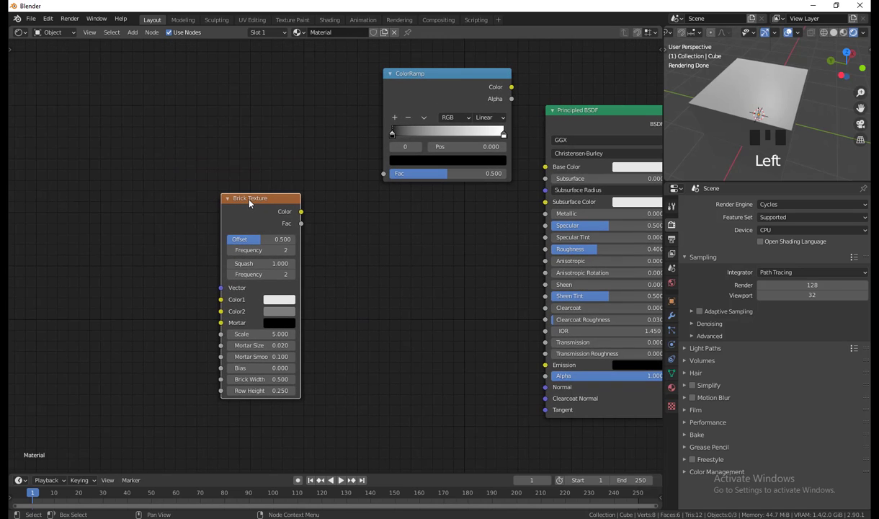
key("ctrl+t")
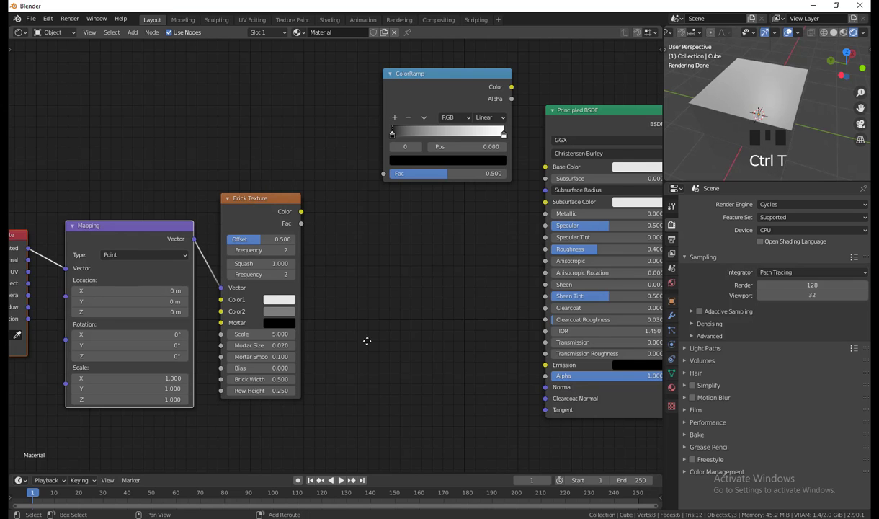
middle_click_drag(367, 341, 368, 341)
left_click_drag(101, 242, 40, 241)
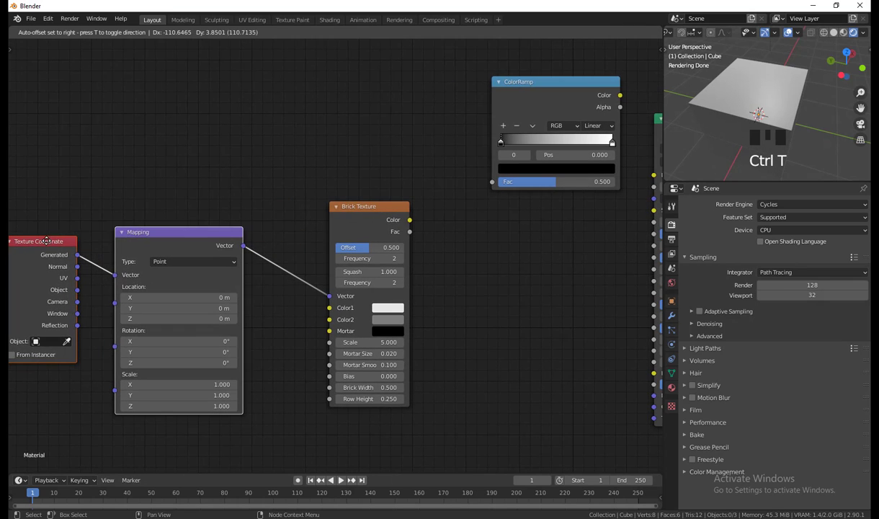
mouse_move(182, 234)
left_mouse_down()
mouse_move(212, 230)
mouse_move(199, 234)
left_mouse_up()
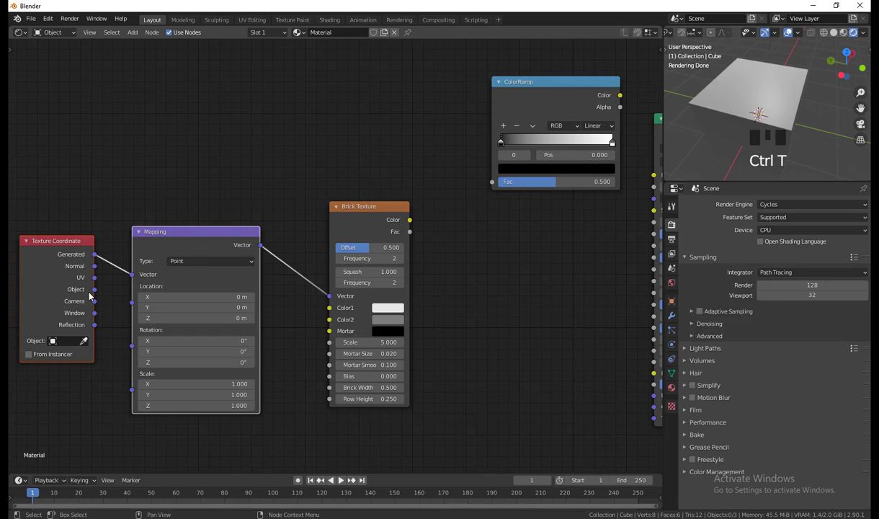
left_click(75, 362)
left_click_drag(64, 243, 41, 263)
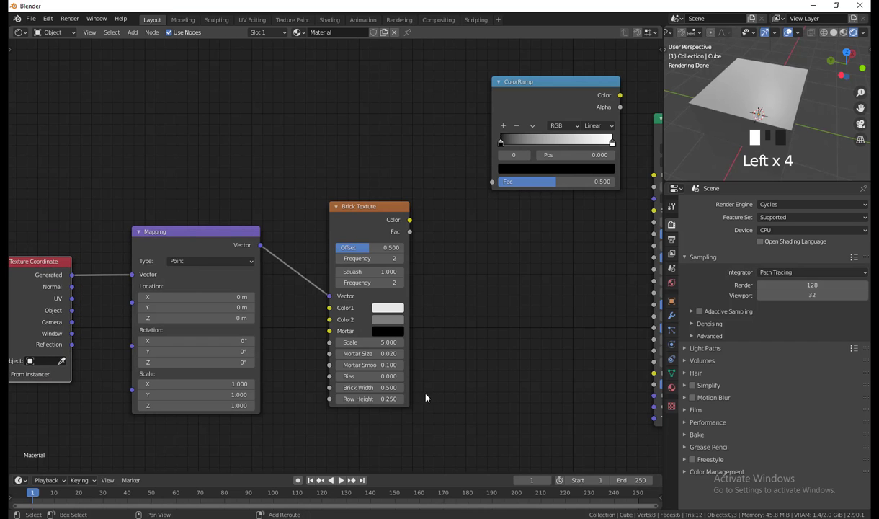
Widen the gap between the Texture Coordinate node and the Mapping and Brick Texture pair.
middle_click_drag(426, 395, 519, 376)
left_click_drag(543, 386, 196, 172)
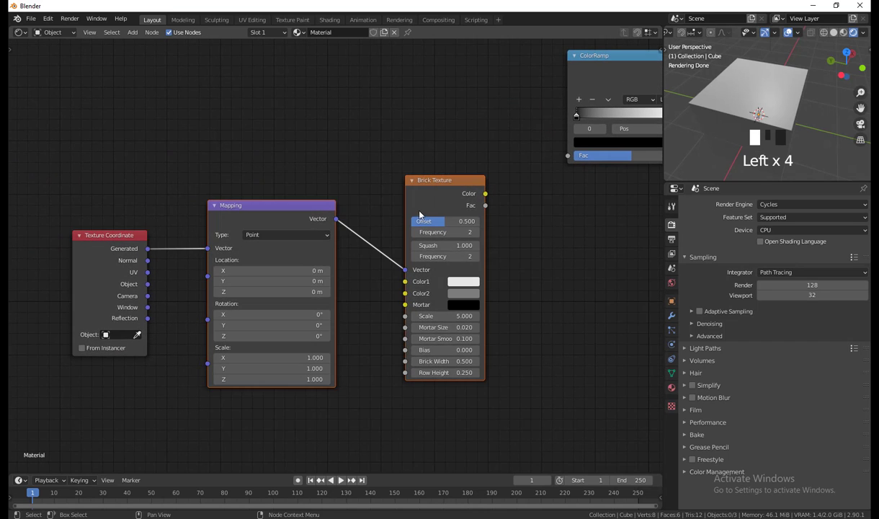
left_click_drag(426, 188, 551, 210)
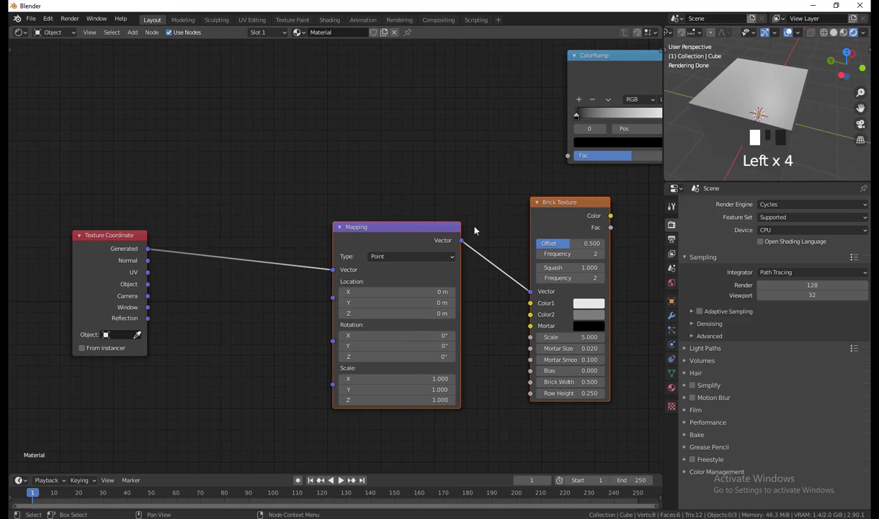
middle_click_drag(324, 345, 393, 351, "shift")
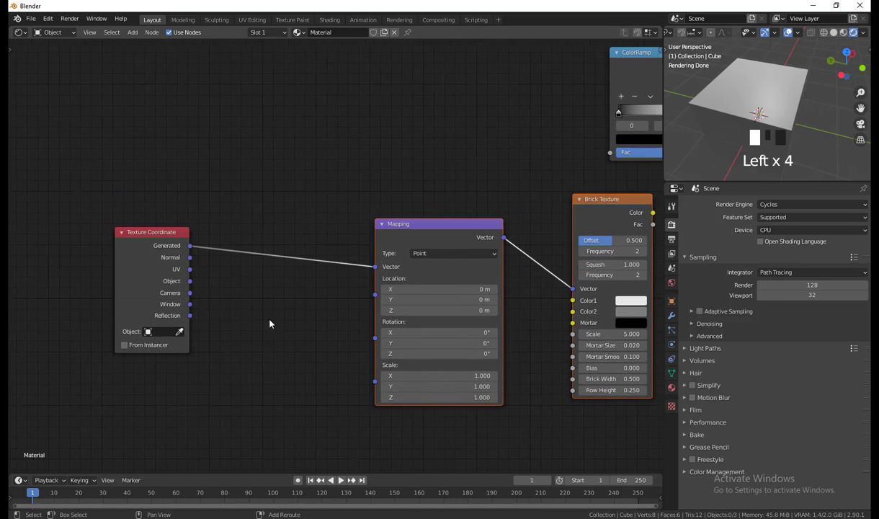
left_click_drag(172, 239, 135, 282)
Add a Noise Texture node on the link between the Texture Coordinate and Mapping nodes.
middle_click_drag(216, 327, 268, 317, "shift")
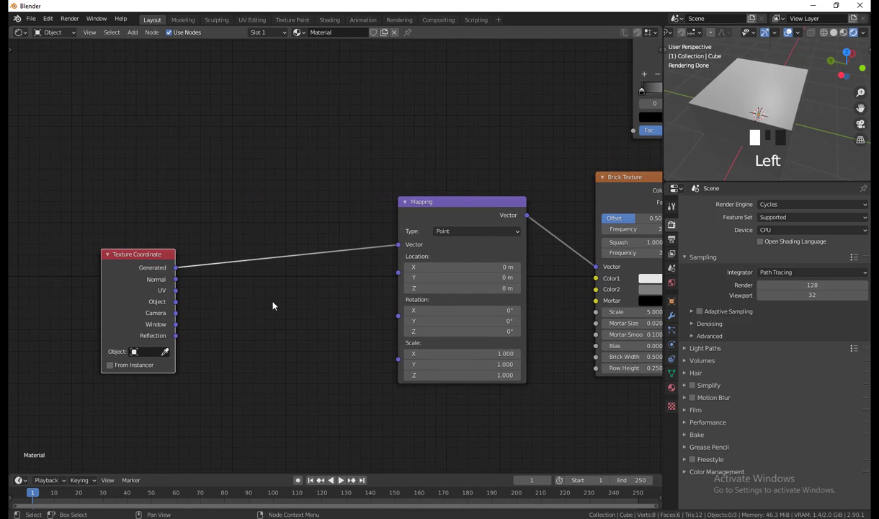
key("shift+a")
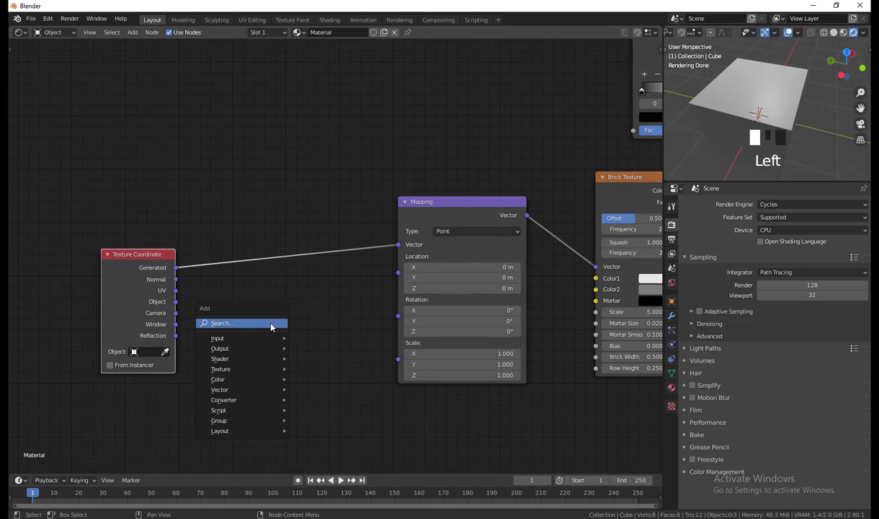
left_click(270, 324)
type("nois")
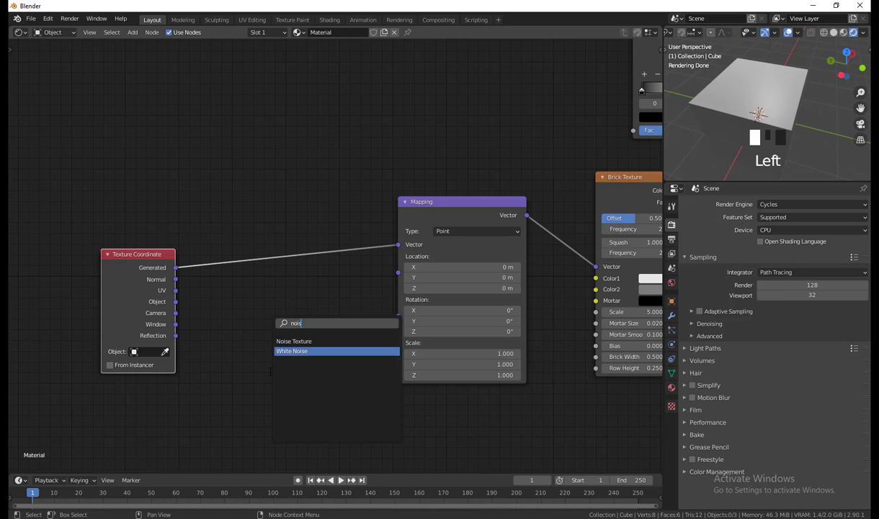
left_click(294, 340)
left_click(274, 174)
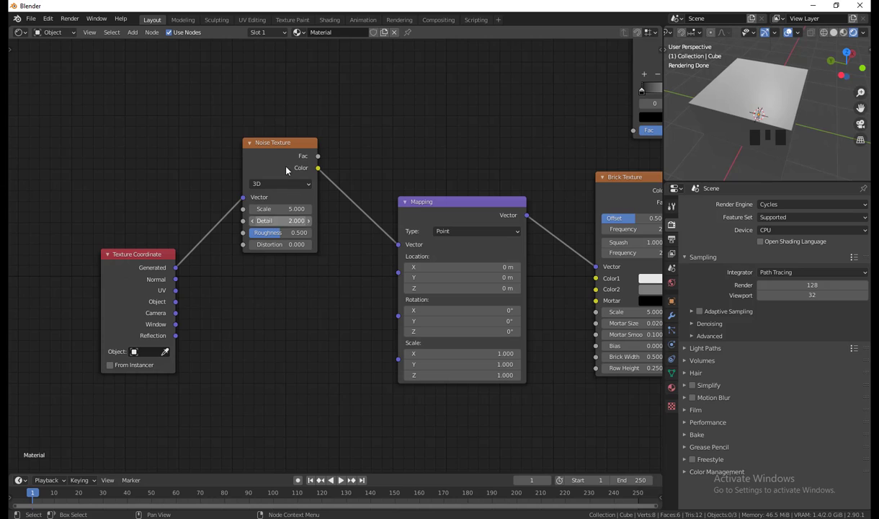
Undo the Noise Texture's insertion into the link and place the unlinked node above the Texture Coordinate and Mapping nodes.
left_click_drag(272, 143, 276, 114)
key("ctrl+z")
key("ctrl+z")
key("ctrl+z")
key("ctrl+z")
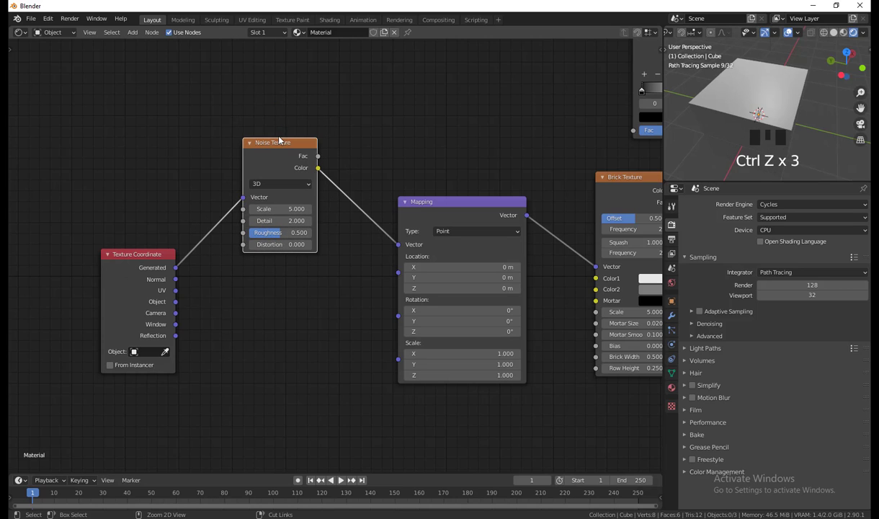
left_click_drag(299, 329, 266, 83)
Add a Voronoi Texture node and place it unlinked below the Texture Coordinate to Mapping link.
mouse_move(300, 346)
middle_mouse_down()
mouse_move(255, 347)
mouse_move(290, 334)
middle_mouse_up()
scroll(256, 346, "down", 1)
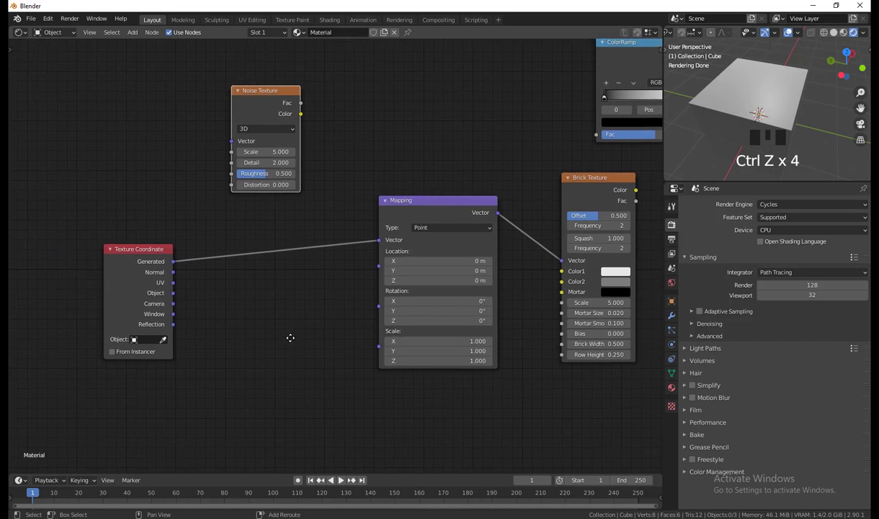
key("shift+a")
left_click(203, 337)
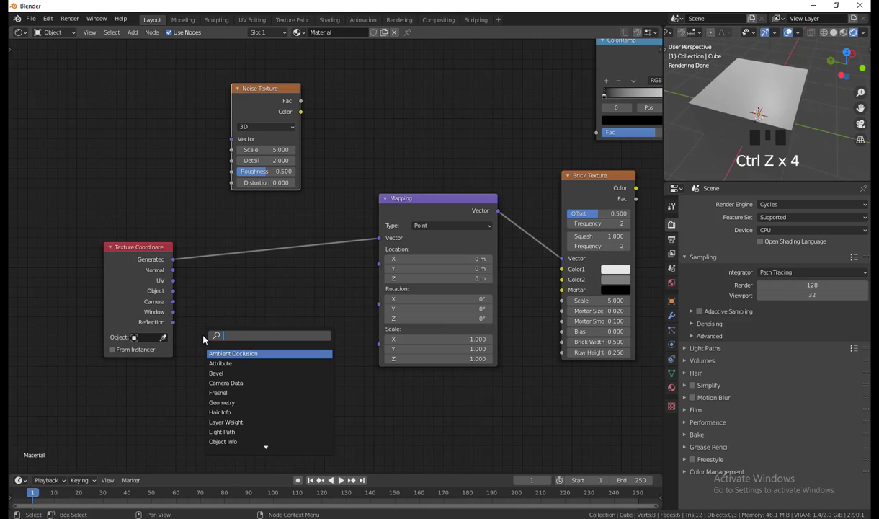
type("voro")
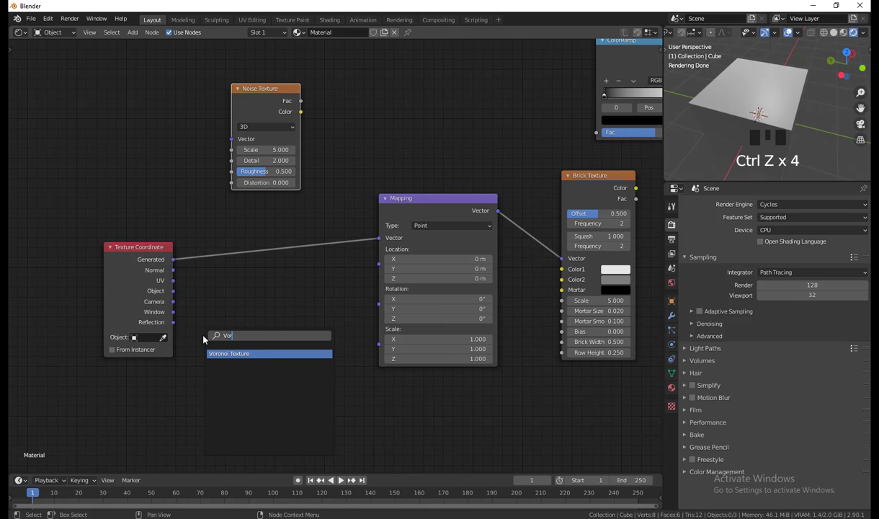
left_click(235, 354)
left_click(274, 327)
middle_click_drag(526, 398, 487, 405)
middle_click_drag(426, 399, 501, 389)
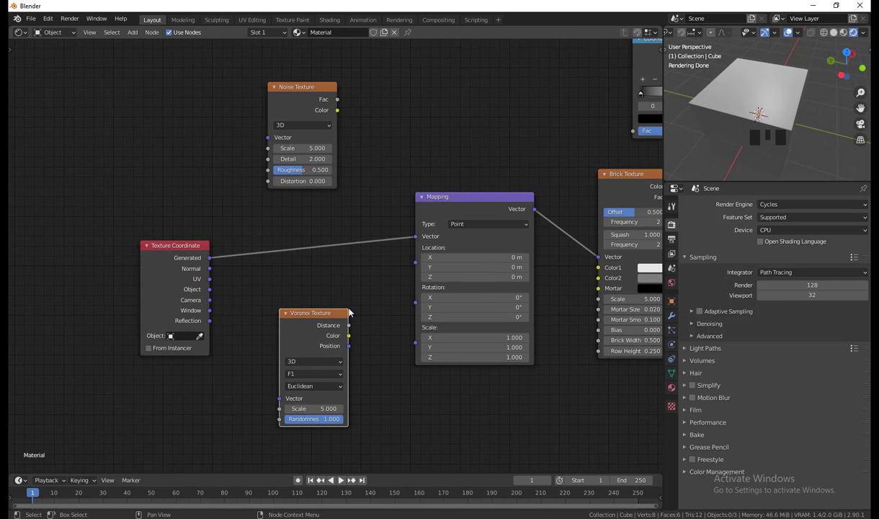
Insert the Noise Texture before the Mapping node and the Voronoi Texture between the Texture Coordinate and Noise Texture nodes.
left_click_drag(170, 250, 115, 252)
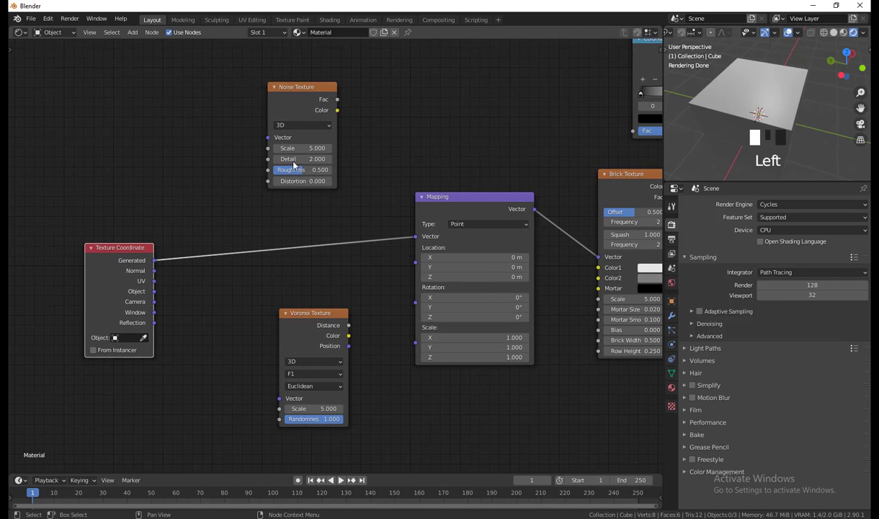
left_click_drag(296, 89, 342, 145)
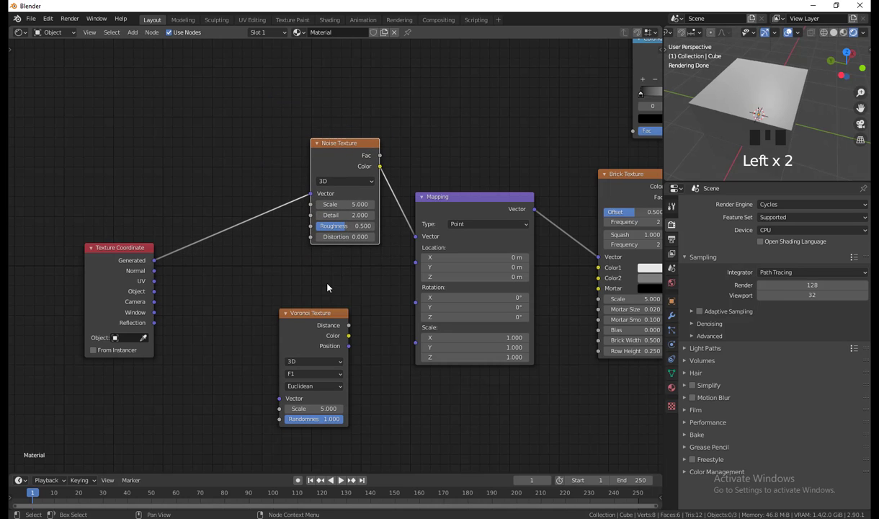
left_click(320, 321)
left_click_drag(321, 322, 220, 132)
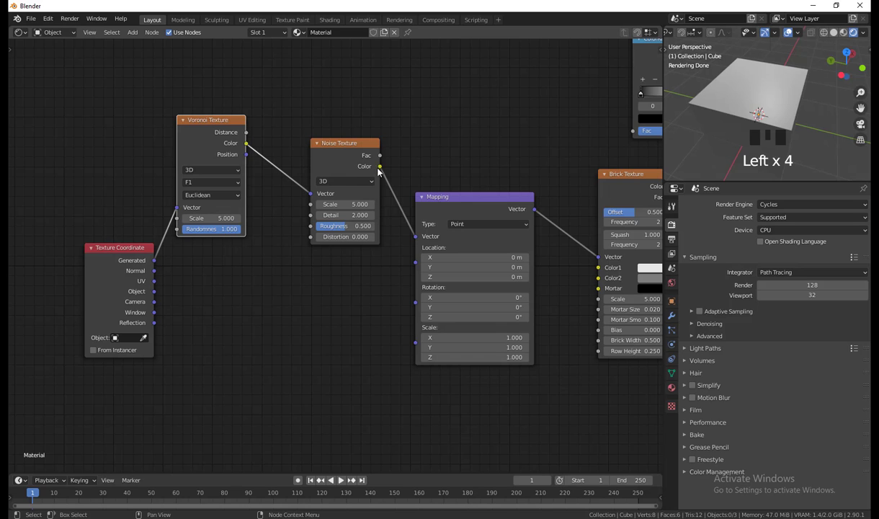
middle_click_drag(525, 294, 384, 290)
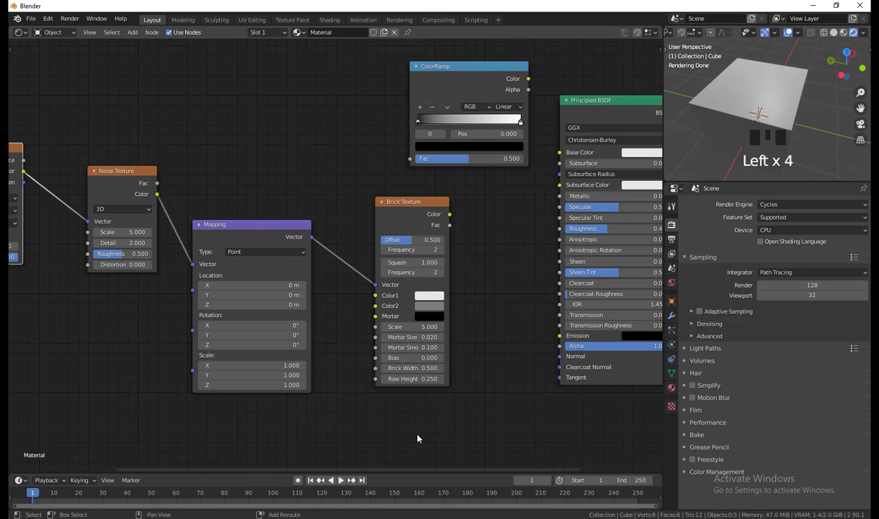
Space the Texture Coordinate node farther from the Voronoi Texture and lower the Voronoi Texture closer to the Noise Texture's height.
middle_click_drag(479, 128, 627, 102)
middle_click_drag(232, 381, 394, 366)
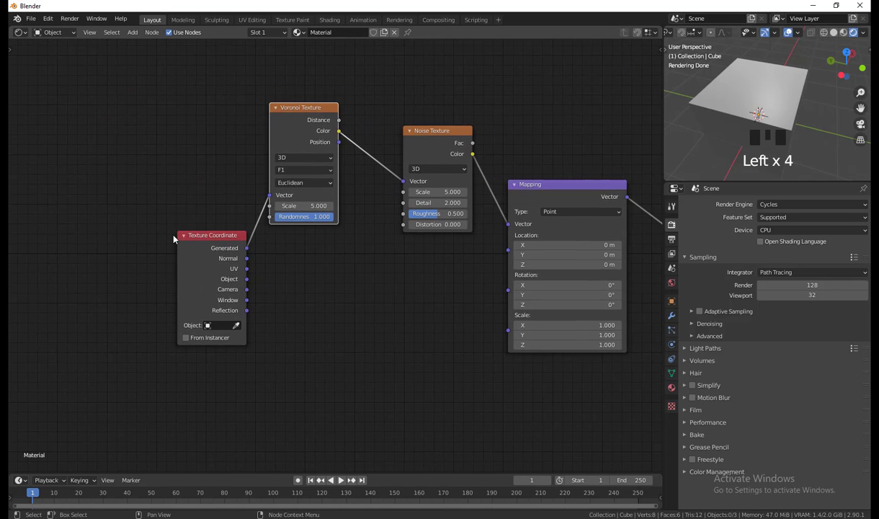
left_click_drag(197, 242, 142, 242)
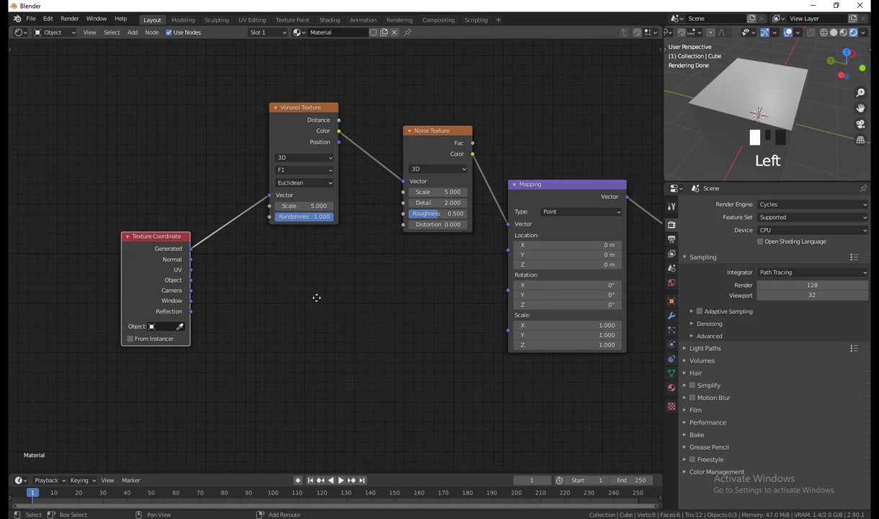
middle_click_drag(315, 296, 282, 313)
left_click_drag(300, 130, 281, 154)
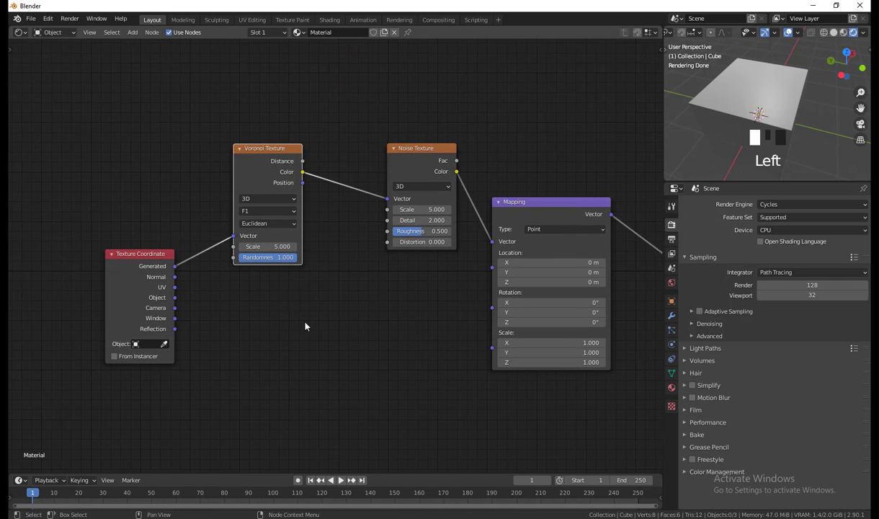
Add a MixRGB node on the link between the Voronoi Texture and the Noise Texture.
mouse_move(305, 357)
middle_mouse_down()
mouse_move(305, 337)
mouse_move(308, 347)
middle_mouse_up()
key("shift+a")
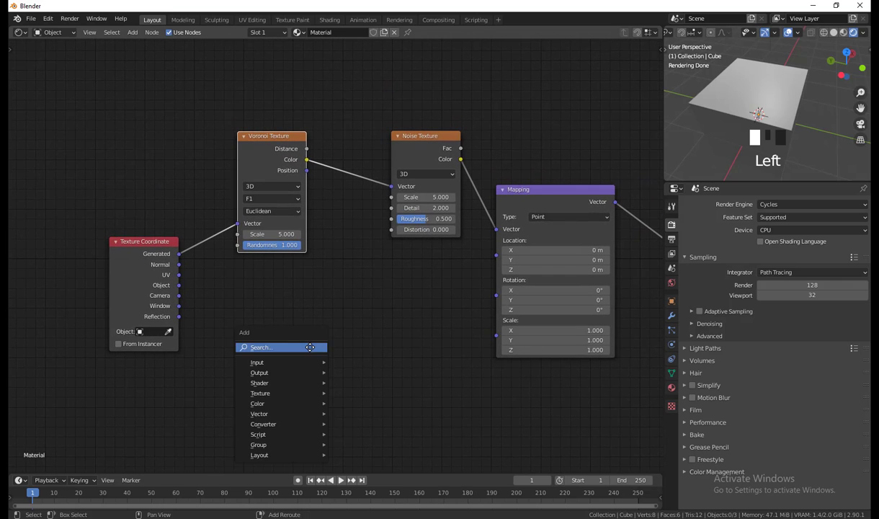
left_click(311, 348)
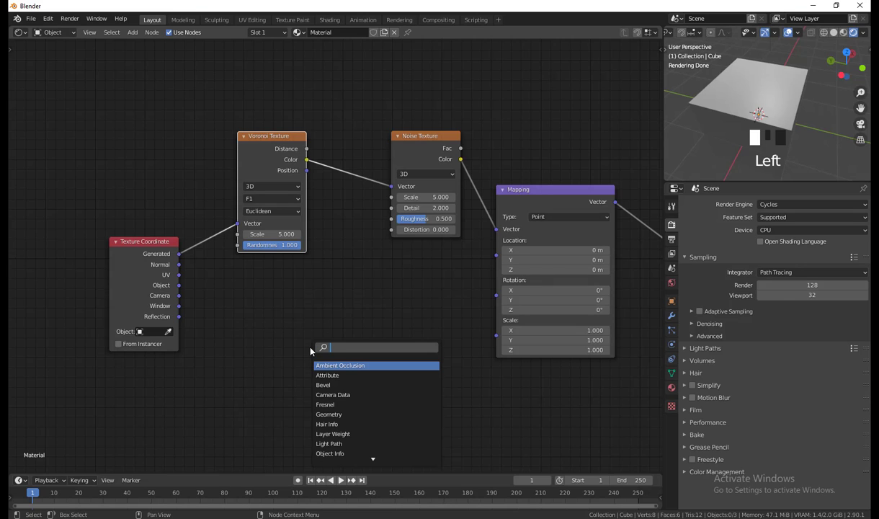
type("mix")
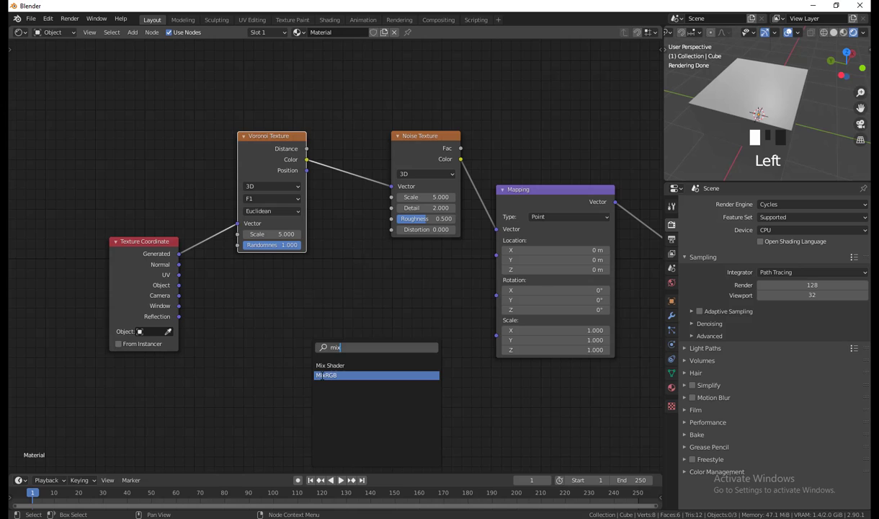
left_click(318, 375)
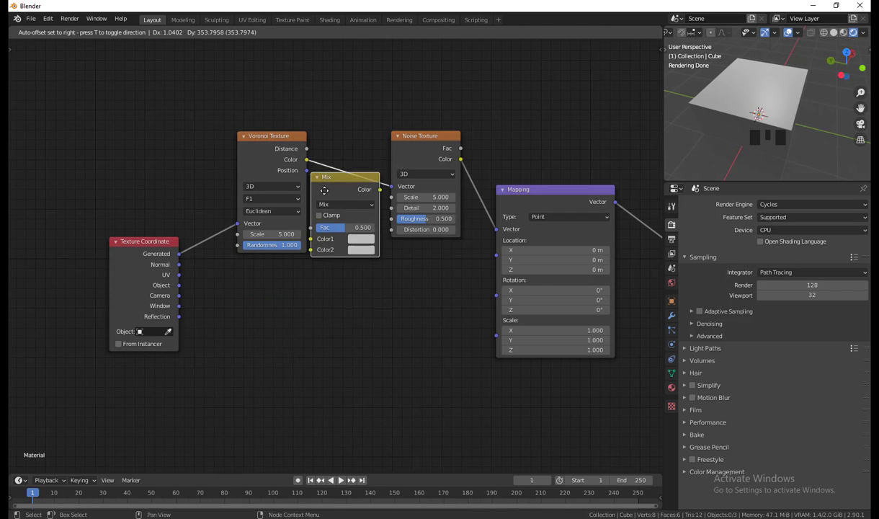
left_click(355, 178)
Widen the gap between the Noise Texture and Mapping nodes and place the Mix node lower, between the Voronoi and Noise Textures.
middle_click_drag(389, 339, 262, 352)
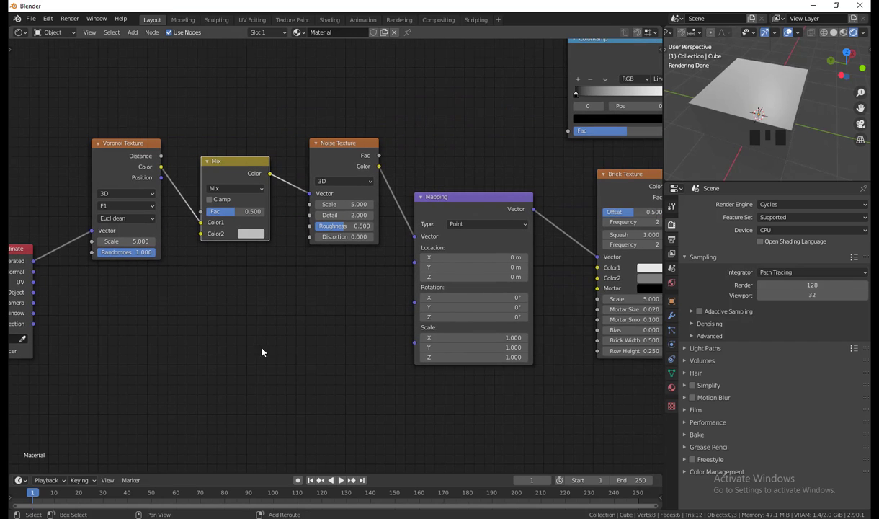
left_click_drag(472, 202, 520, 202)
left_click_drag(336, 143, 303, 143)
middle_click_drag(322, 256, 345, 261)
left_click_drag(245, 161, 243, 229)
left_click(238, 103)
middle_click_drag(346, 268, 321, 274)
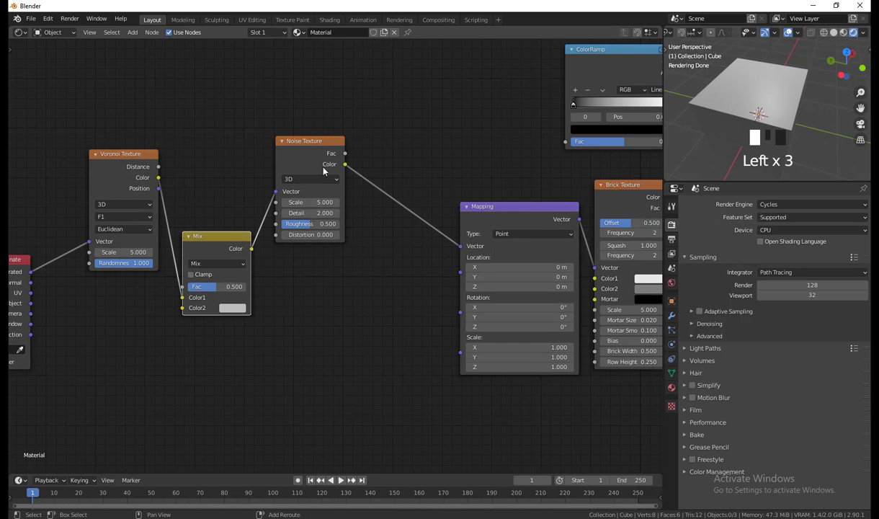
left_click_drag(317, 145, 308, 142)
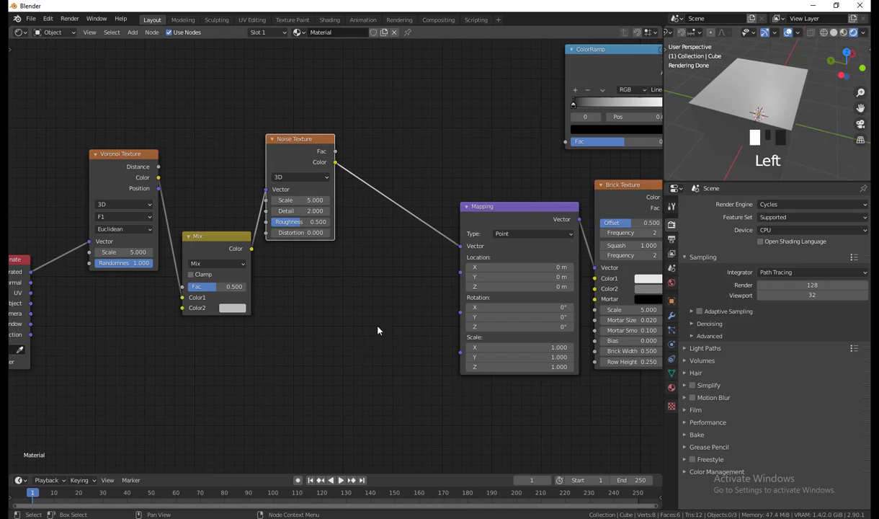
Duplicate the Mix node and insert the copy on the link between the Noise Texture and Mapping.
left_click(224, 239)
key("shift+d")
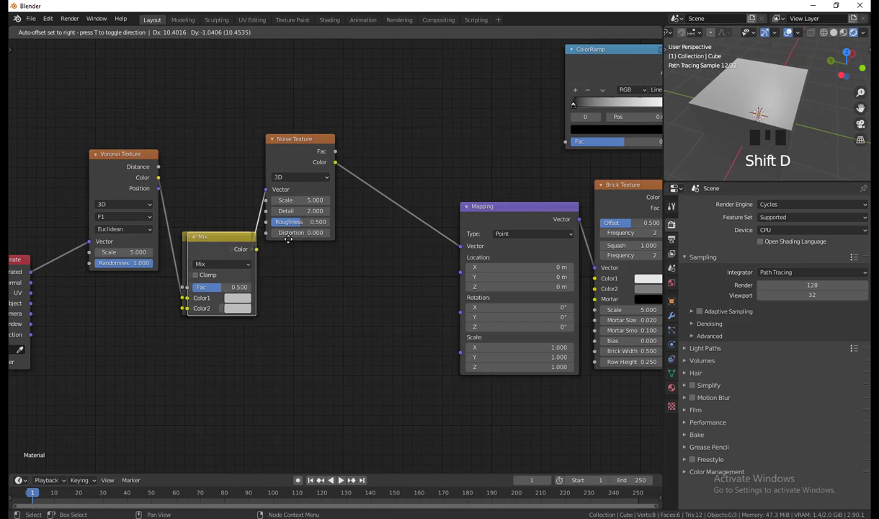
left_click(416, 195)
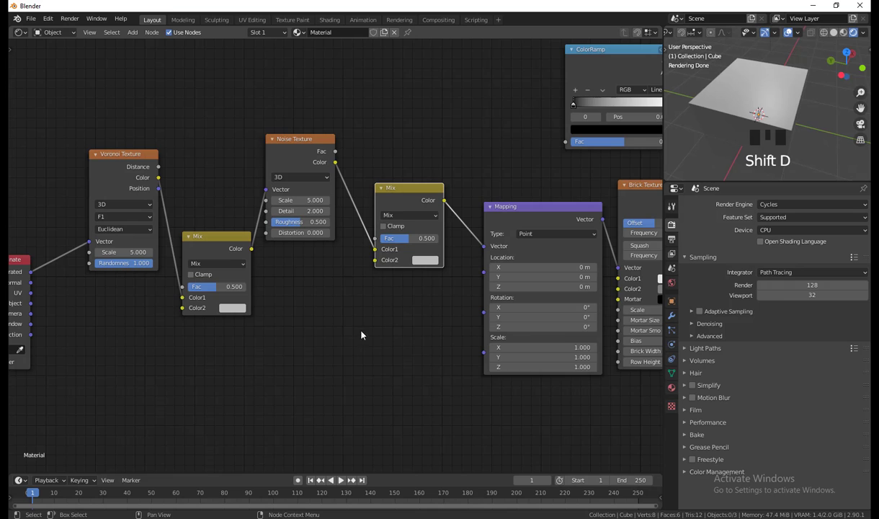
Connect the Texture Coordinate's Generated output to the Color2 input of both Mix nodes.
middle_click_drag(309, 368, 331, 359)
middle_click_drag(296, 404, 338, 366)
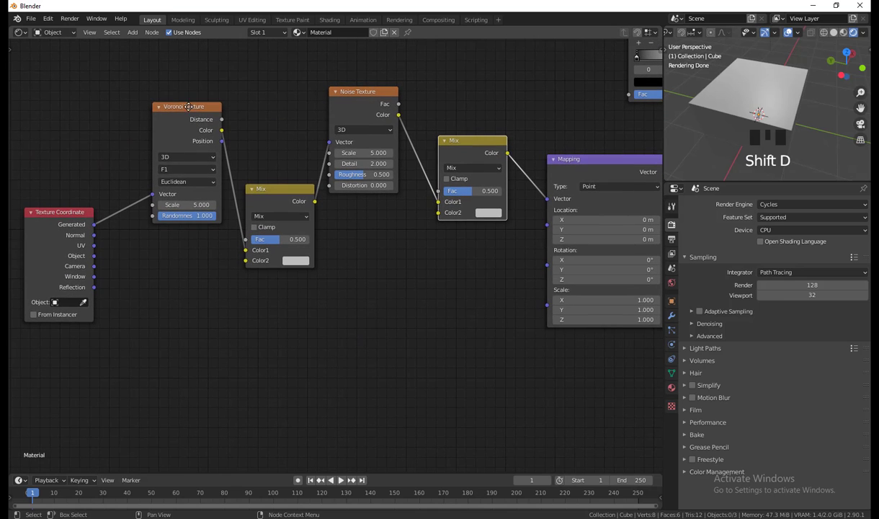
left_click_drag(201, 141, 186, 131)
middle_click_drag(373, 337, 357, 351)
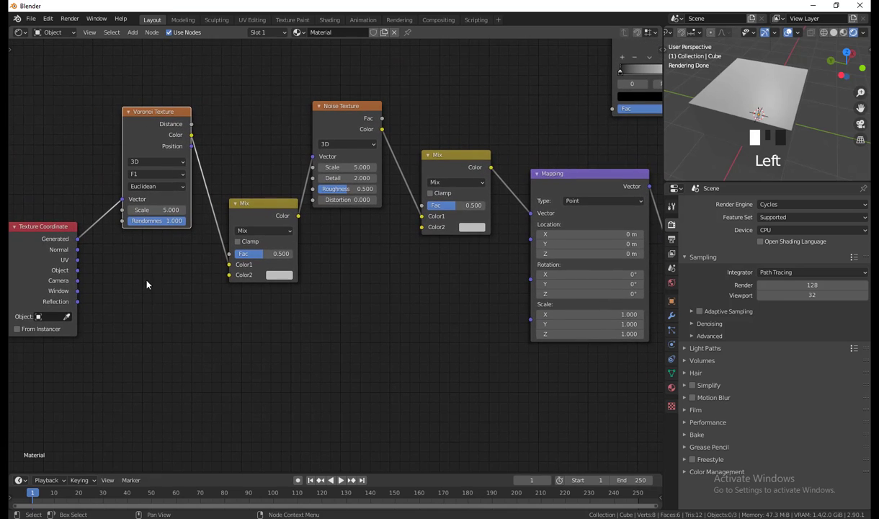
left_click_drag(78, 240, 230, 279)
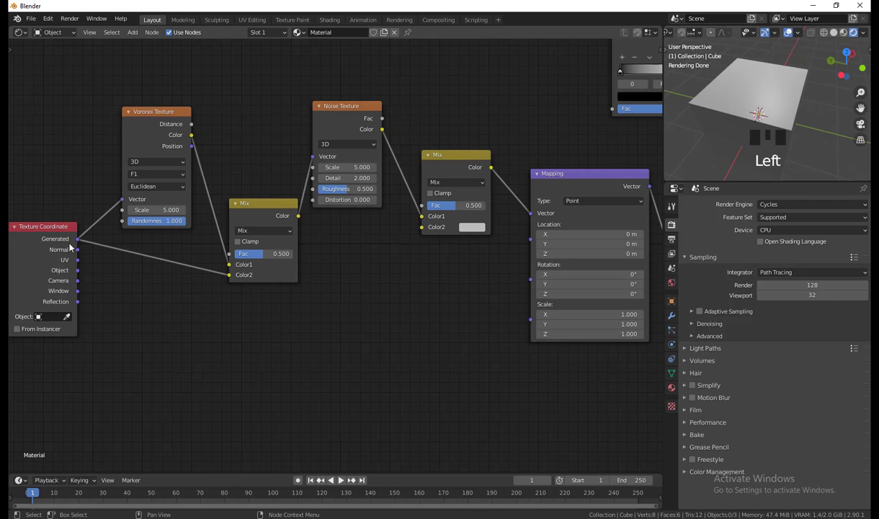
left_click_drag(78, 241, 419, 229)
Raise the Voronoi Texture and first Mix node, and bring the Mapping and Brick Texture nodes closer to the second Mix.
left_click_drag(250, 206, 245, 144)
left_click_drag(161, 112, 137, 65)
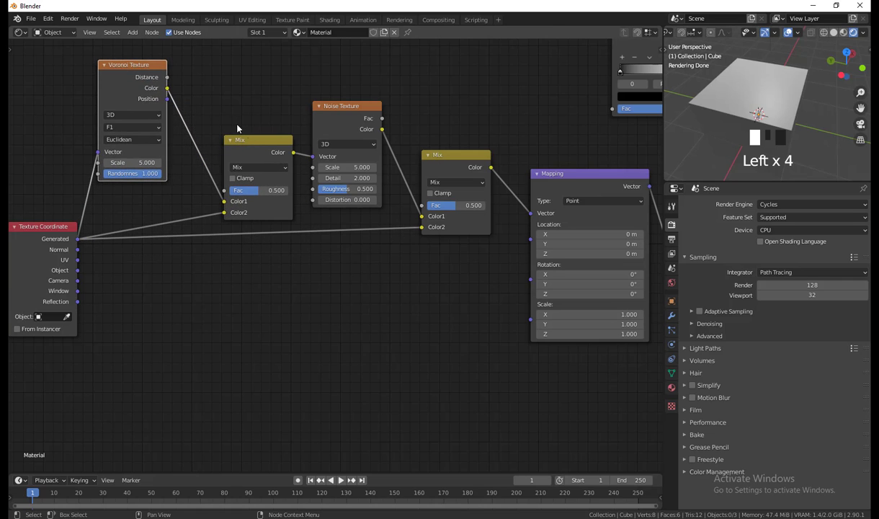
left_click_drag(264, 150, 245, 124)
middle_click_drag(319, 313, 347, 382)
scroll(395, 317, "down", 2)
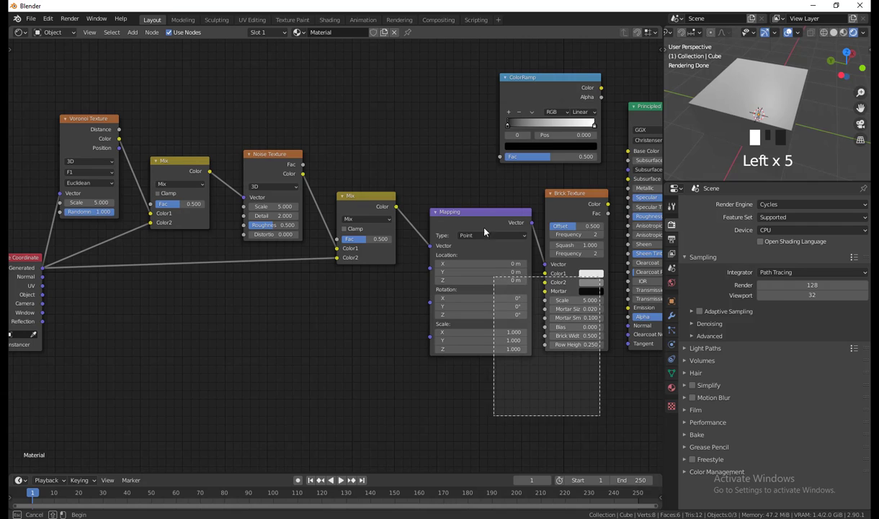
left_click_drag(487, 214, 470, 221)
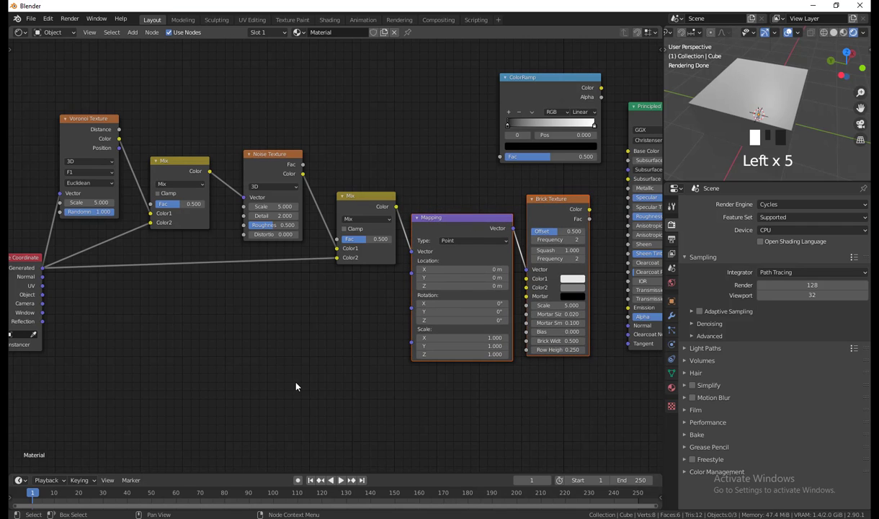
Shift the Principled BSDF, Material Output and ColorRamp nodes farther from the Brick Texture to make room.
scroll(496, 379, "down", 1)
middle_click_drag(521, 389, 297, 399)
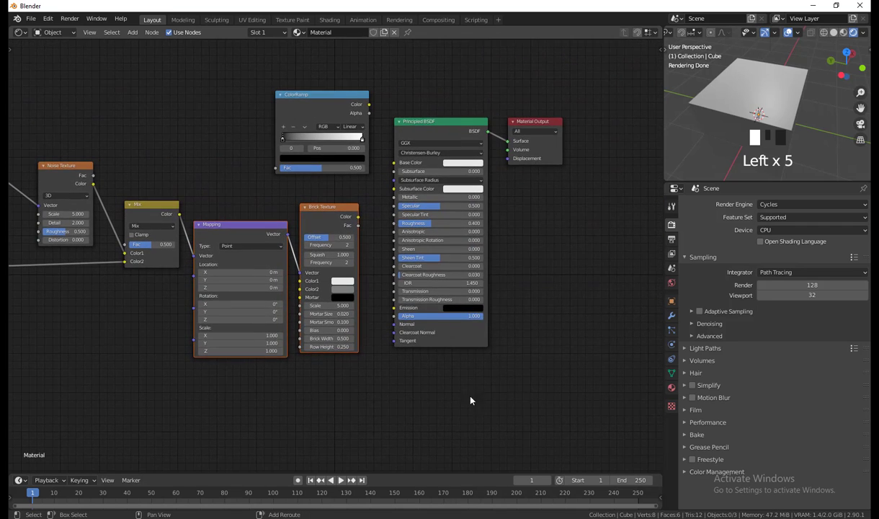
mouse_move(549, 384)
middle_mouse_down()
mouse_move(510, 402)
mouse_move(551, 403)
middle_mouse_up()
left_click(545, 387)
left_click_drag(598, 428, 399, 142)
left_click_drag(439, 153, 530, 155)
left_click_drag(283, 132, 367, 125)
Arrange the Brick Texture beside the ColorRamp, above and to the right of the Mapping node.
left_click(281, 238)
left_click_drag(281, 238, 273, 63)
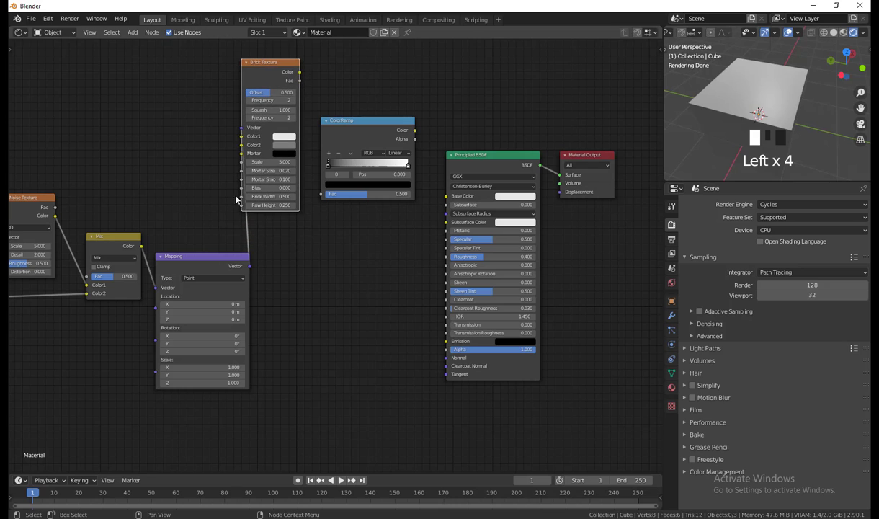
left_click_drag(225, 255, 217, 237)
left_click(271, 64)
left_click_drag(272, 67, 286, 113)
left_click_drag(373, 128, 388, 109)
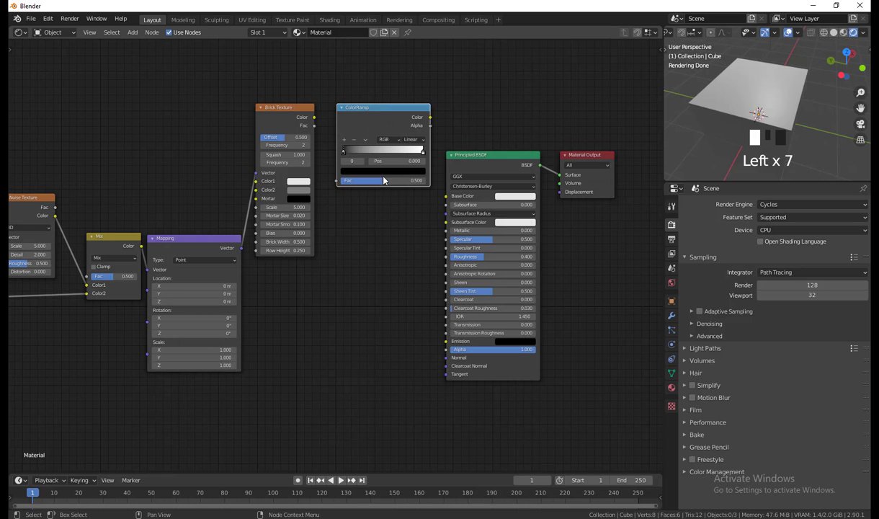
middle_click_drag(368, 277, 325, 298)
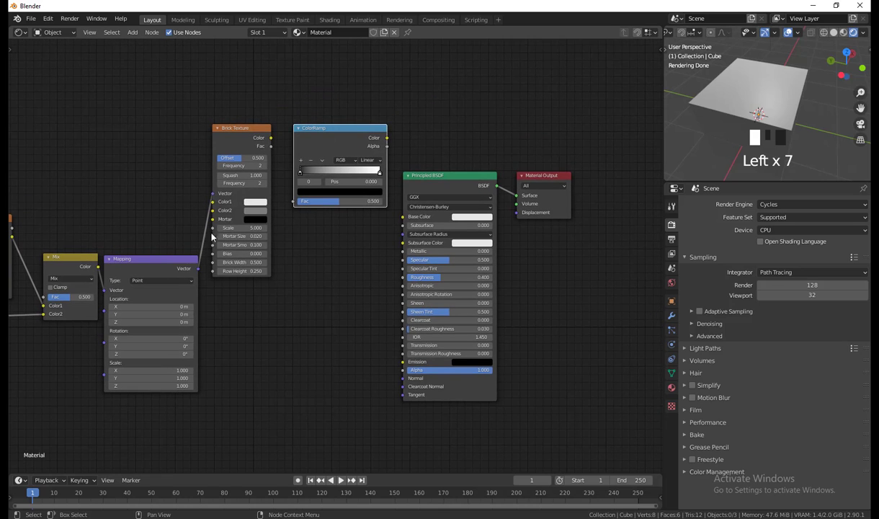
Connect the Brick Texture's Color to the ColorRamp's Fac, and the ColorRamp's Color to the Principled BSDF's Base Color.
left_click_drag(269, 141, 292, 202)
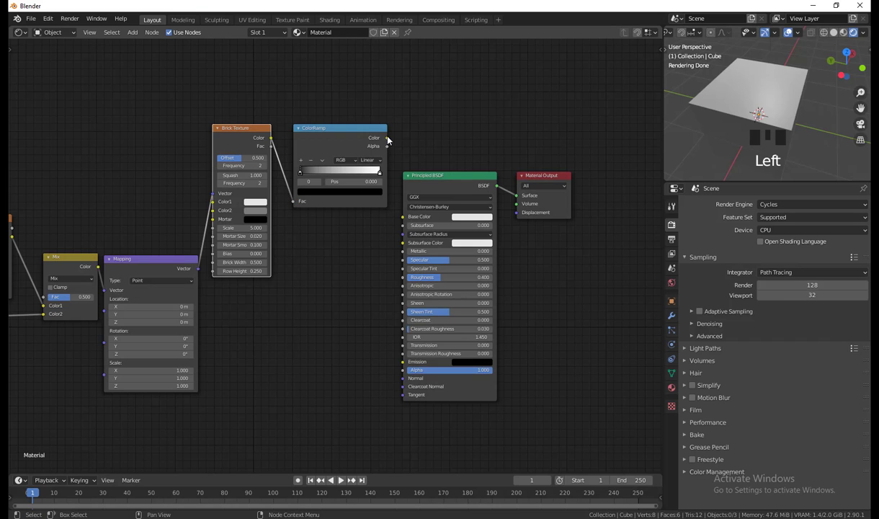
left_click_drag(386, 139, 394, 188)
left_click_drag(401, 222, 402, 217)
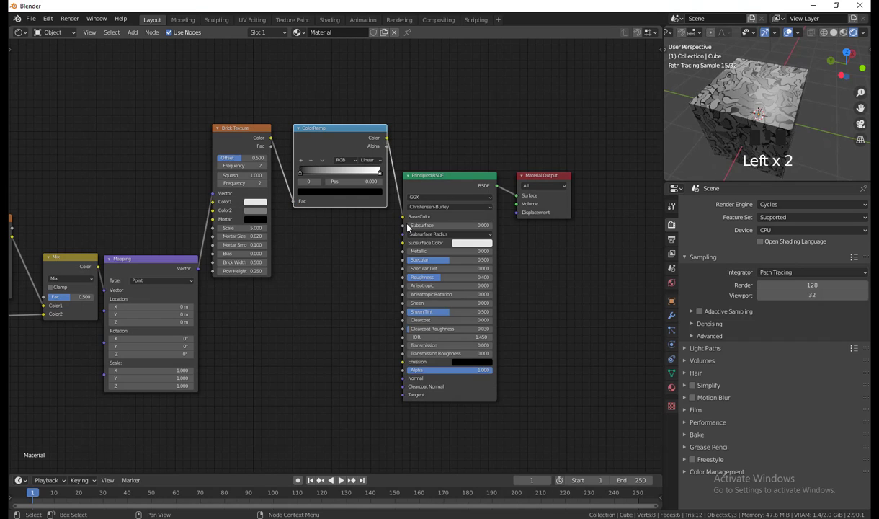
Examine the rendered pattern on the cube and review the full node chain from Texture Coordinate to Material Output.
middle_click_drag(737, 88, 725, 104)
scroll(819, 101, "down", 3)
scroll(792, 112, "up", 7)
scroll(780, 118, "down", 3)
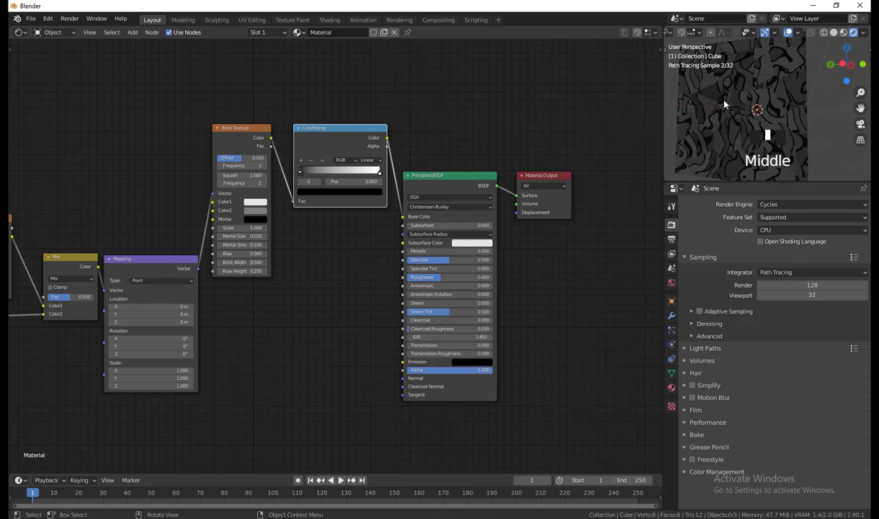
middle_click_drag(786, 94, 797, 65)
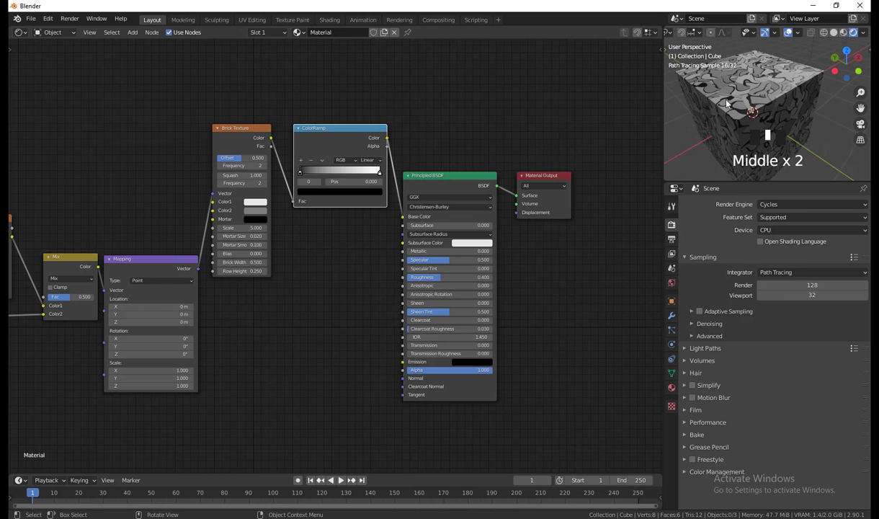
middle_click_drag(288, 298, 573, 256)
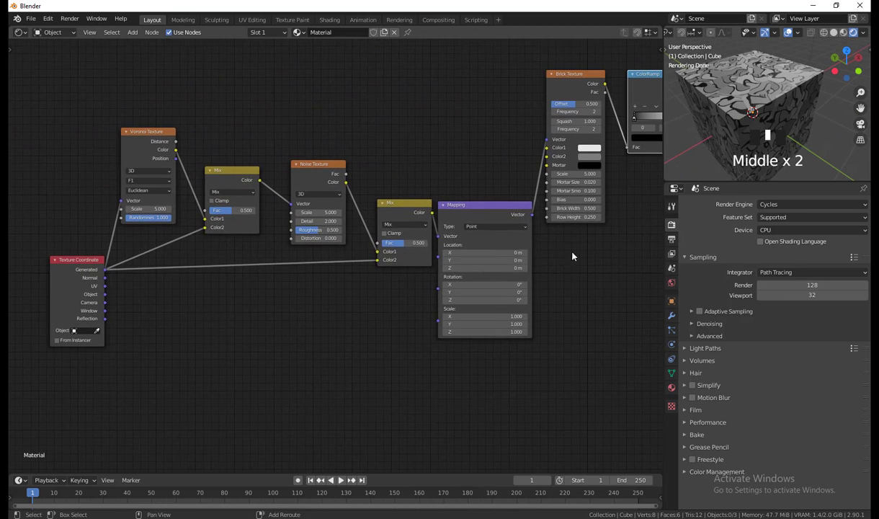
middle_click_drag(550, 334, 298, 331)
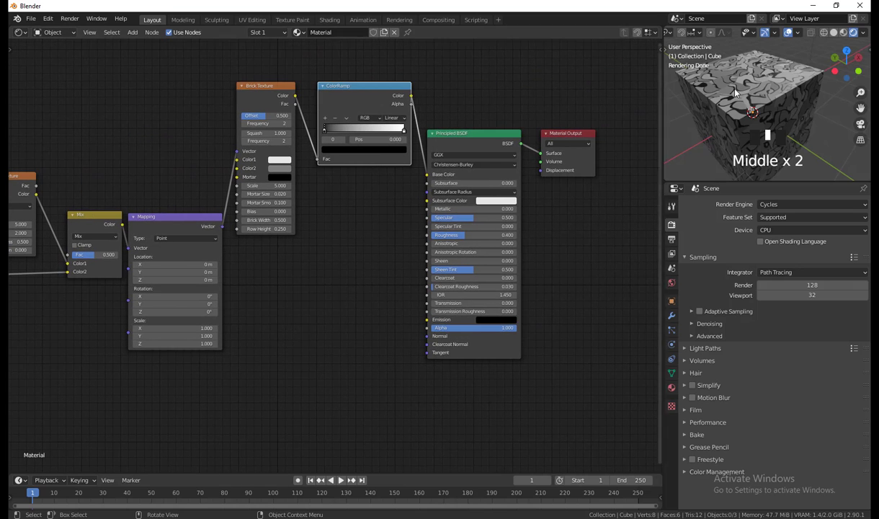
middle_click_drag(553, 243, 568, 274)
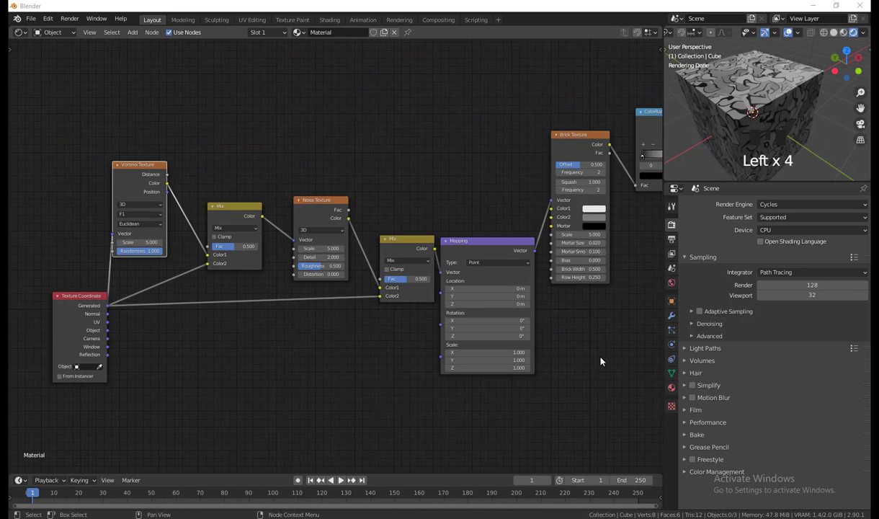
middle_click_drag(601, 361, 479, 351)
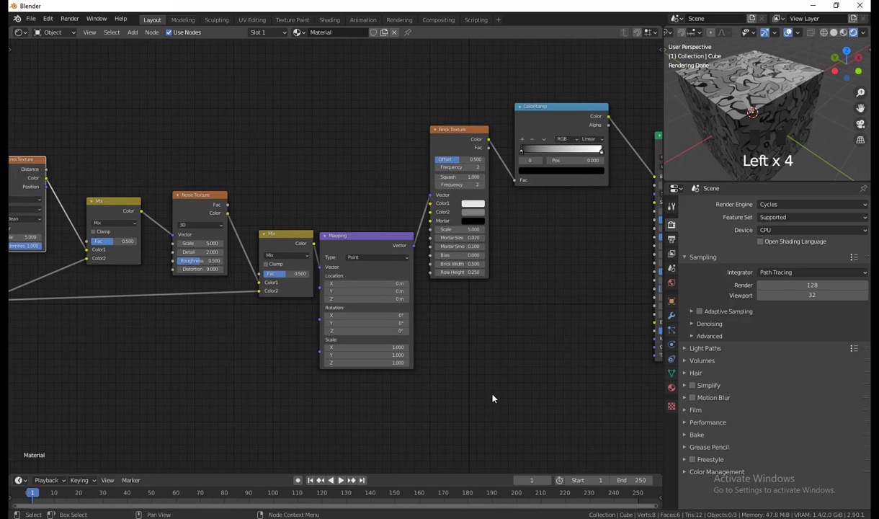
scroll(512, 389, "down", 1)
middle_click_drag(534, 377, 482, 397)
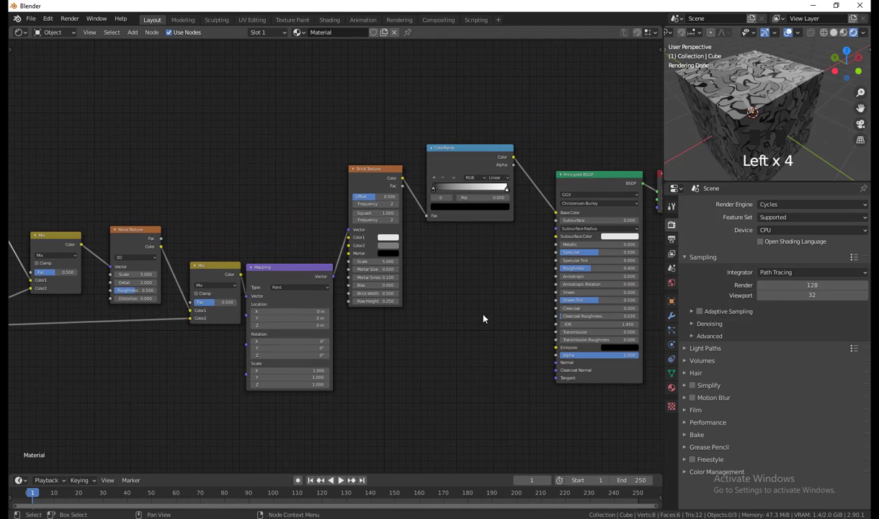
middle_click_drag(482, 317, 545, 337)
middle_click_drag(465, 394, 598, 358)
middle_click_drag(319, 379, 358, 376)
middle_click_drag(745, 108, 765, 105)
scroll(782, 119, "up", 2)
Raise the Noise Texture, shift the second Mix away from Mapping, and space the Texture Coordinate farther from the Voronoi Texture.
middle_click_drag(265, 342, 239, 332, "shift")
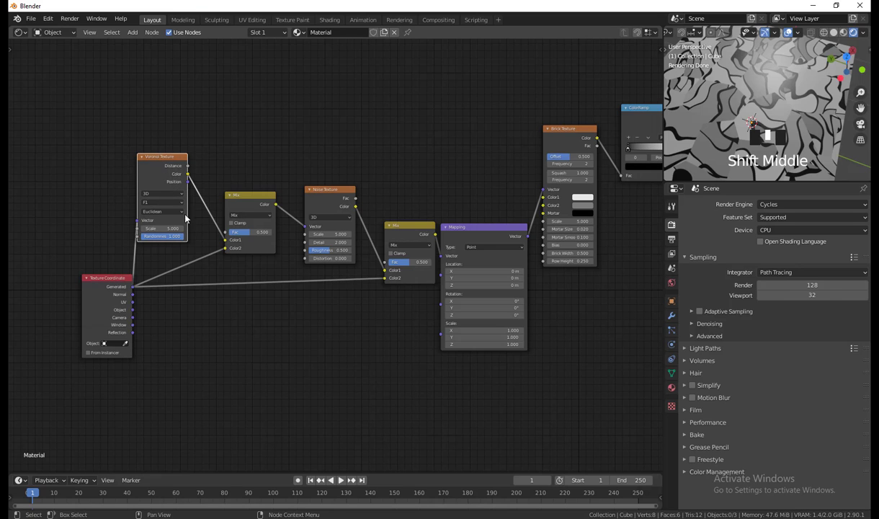
left_click_drag(317, 187, 314, 142)
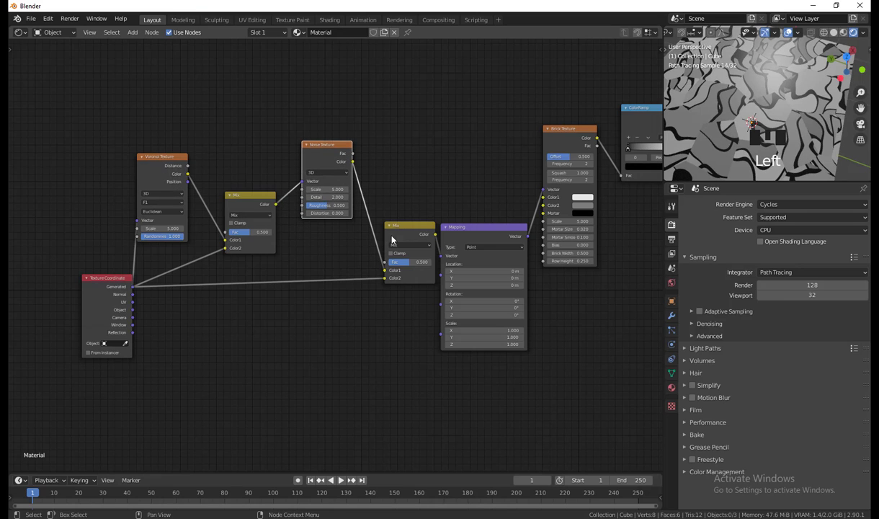
left_click(389, 211)
left_click_drag(393, 224, 382, 218)
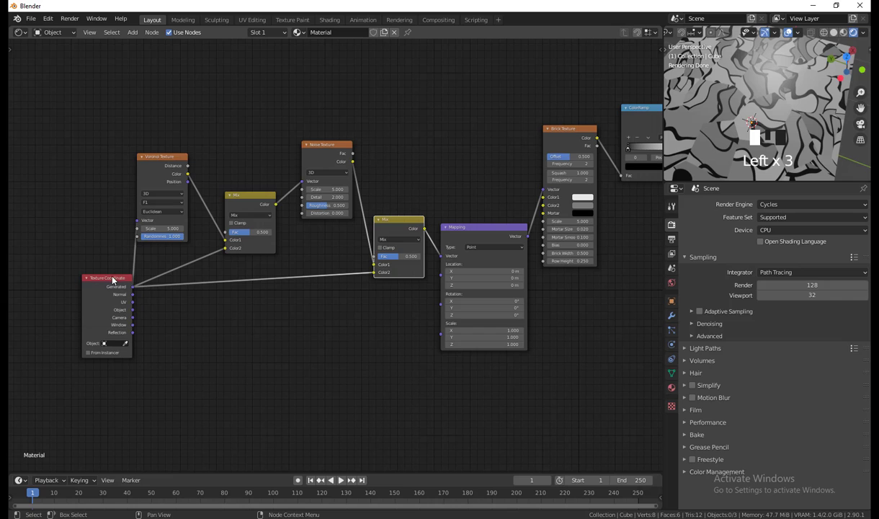
left_click_drag(112, 280, 87, 280)
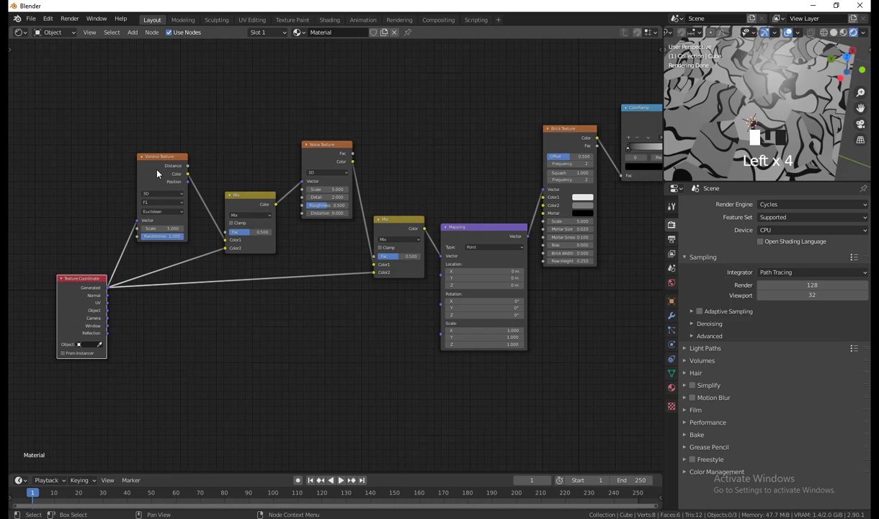
Lower the Voronoi and Noise Texture nodes slightly, and raise the Mapping and Principled BSDF nodes to tidy the layout.
left_click_drag(163, 159, 163, 166)
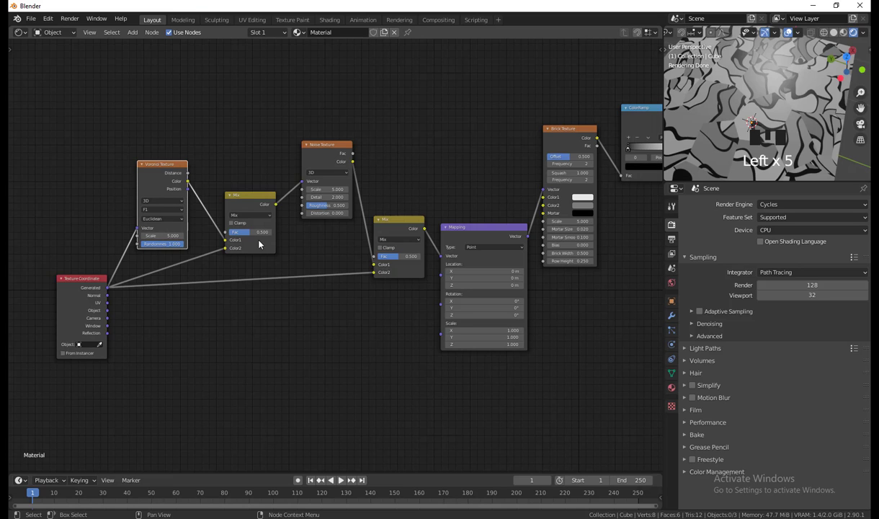
left_click_drag(323, 145, 321, 150)
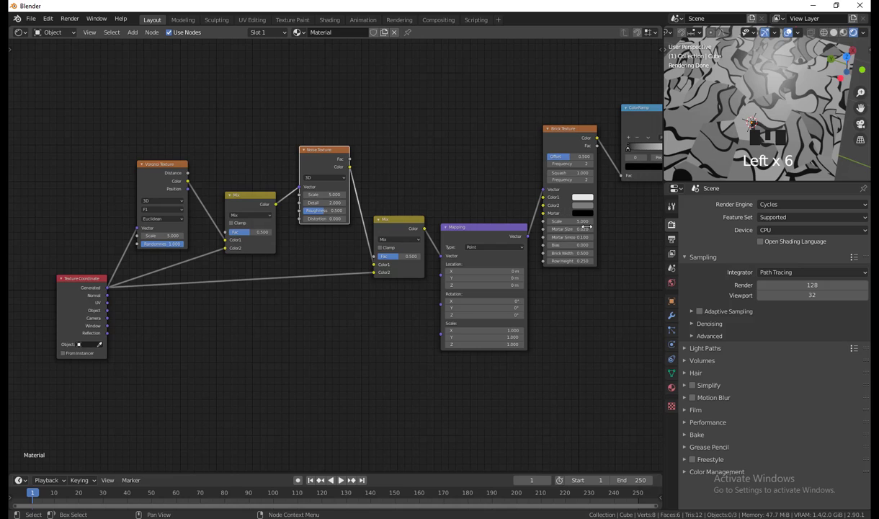
left_click_drag(493, 230, 491, 216)
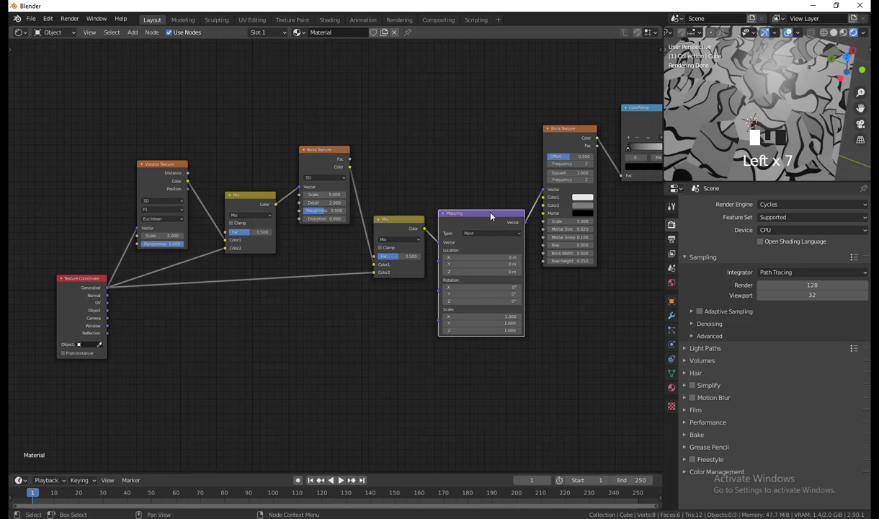
middle_click_drag(657, 305, 492, 290)
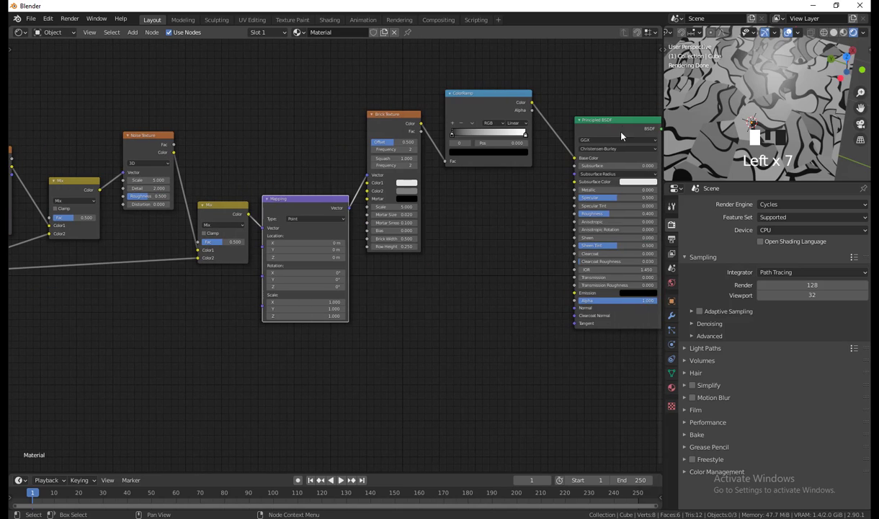
left_click_drag(621, 121, 610, 87)
middle_click_drag(555, 308, 691, 293)
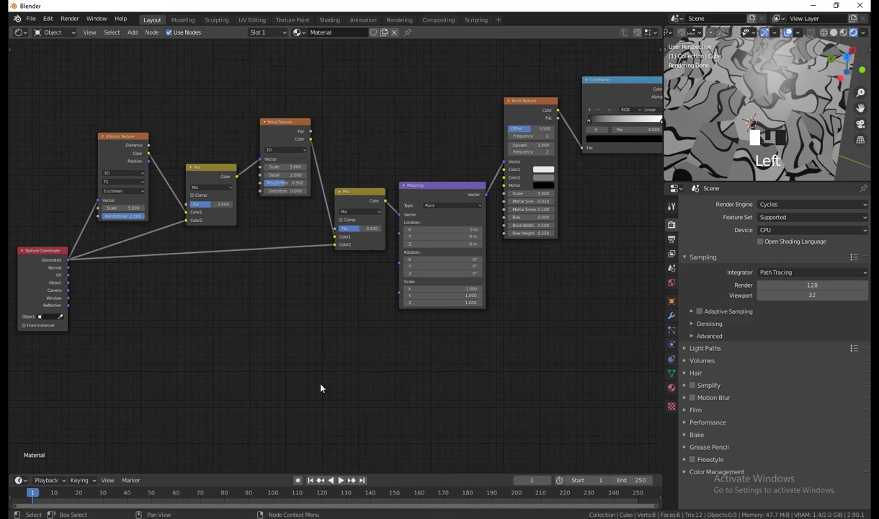
mouse_move(308, 392)
middle_mouse_down()
mouse_move(363, 379)
mouse_move(314, 401)
middle_mouse_up()
middle_click_drag(432, 368, 405, 372)
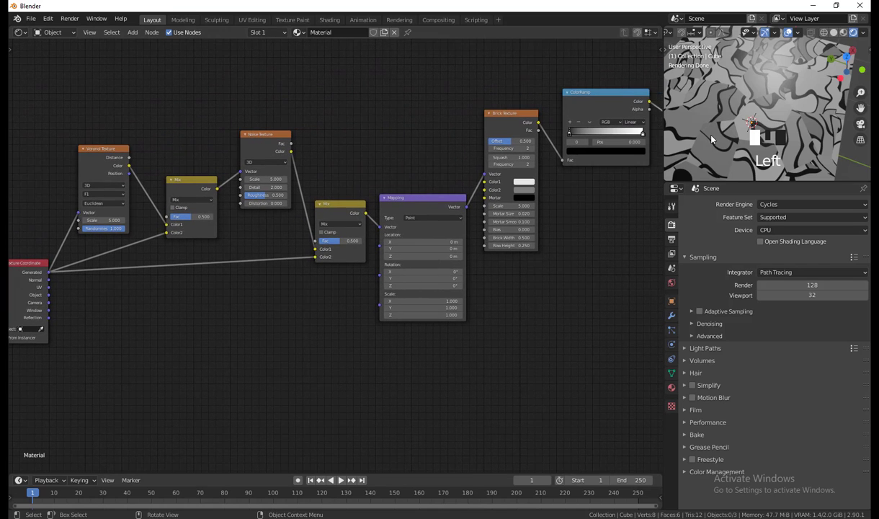
Move the Voronoi Texture away from the first Mix and connect its Distance output to that Mix's Color1.
middle_click_drag(711, 139, 727, 98)
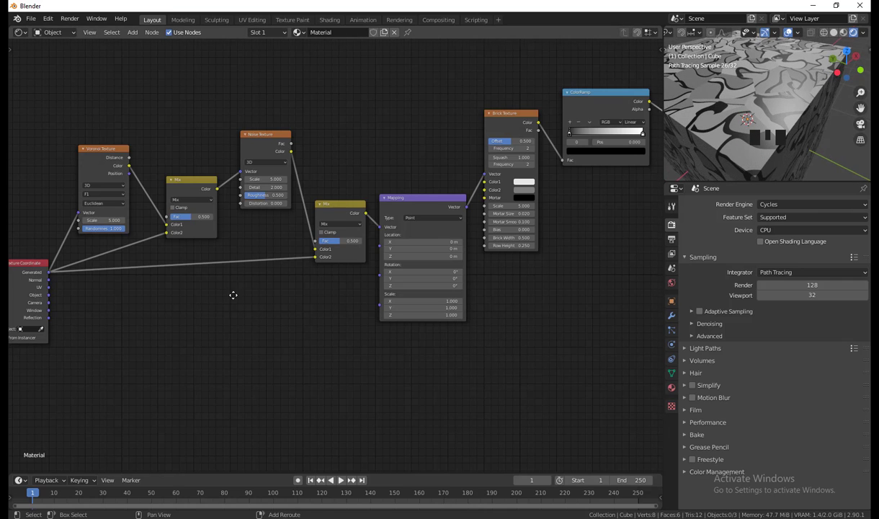
middle_click_drag(233, 294, 385, 276, "shift")
middle_click_drag(295, 291, 242, 235, "shift")
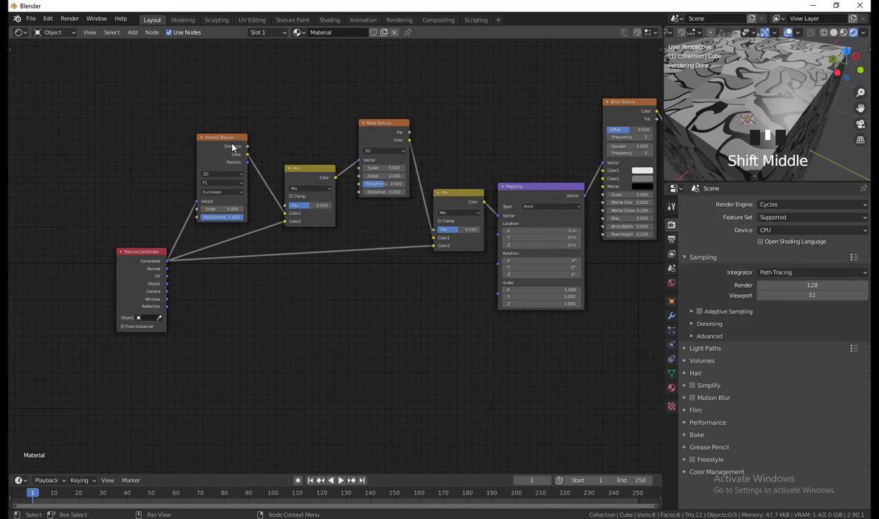
left_click_drag(223, 138, 235, 156)
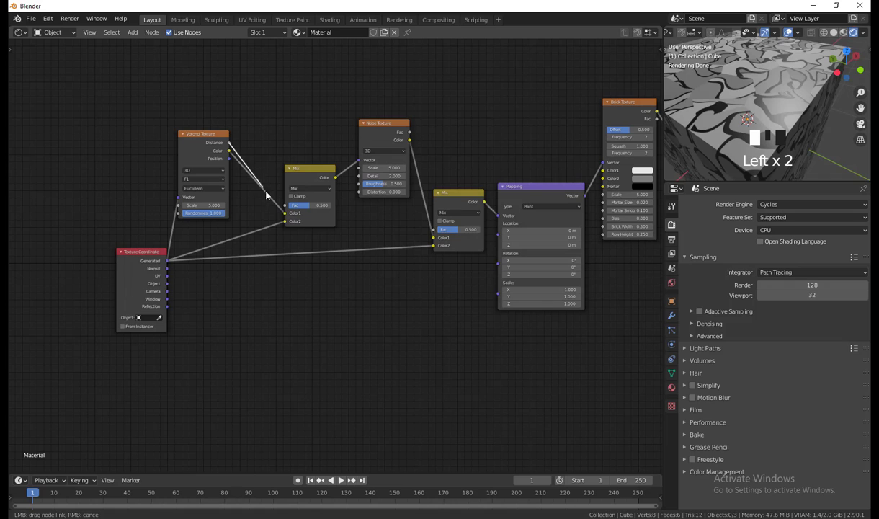
left_click_drag(272, 204, 285, 213)
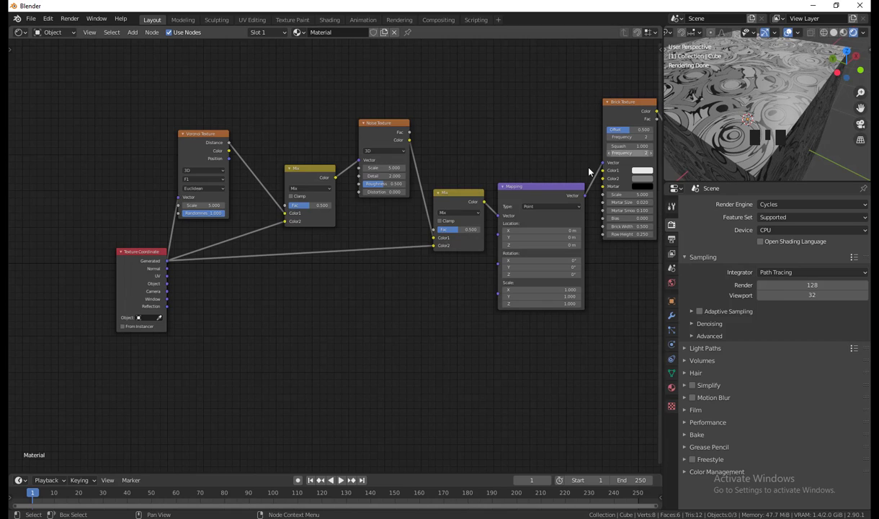
Shift the first Mix and the Noise Texture toward the Voronoi Texture, and connect the Noise Texture's Fac to the second Mix's Color1.
left_click_drag(323, 170, 306, 170)
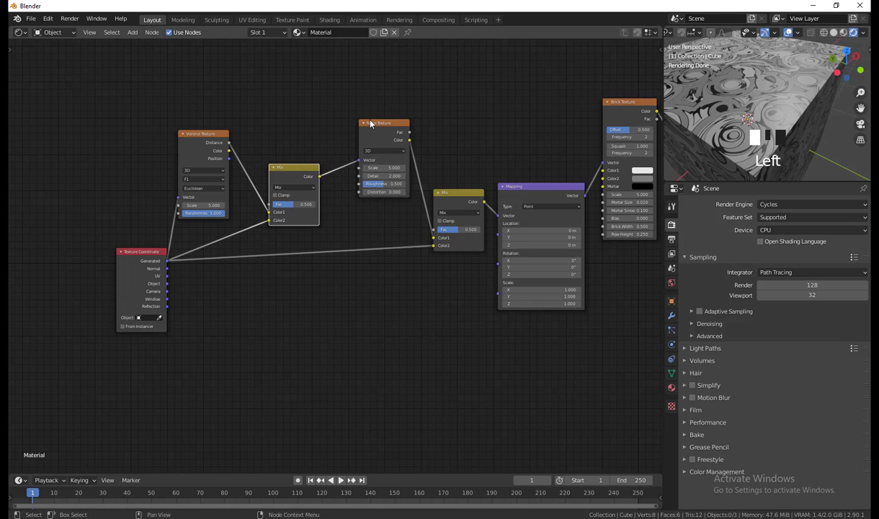
left_click_drag(379, 126, 435, 240)
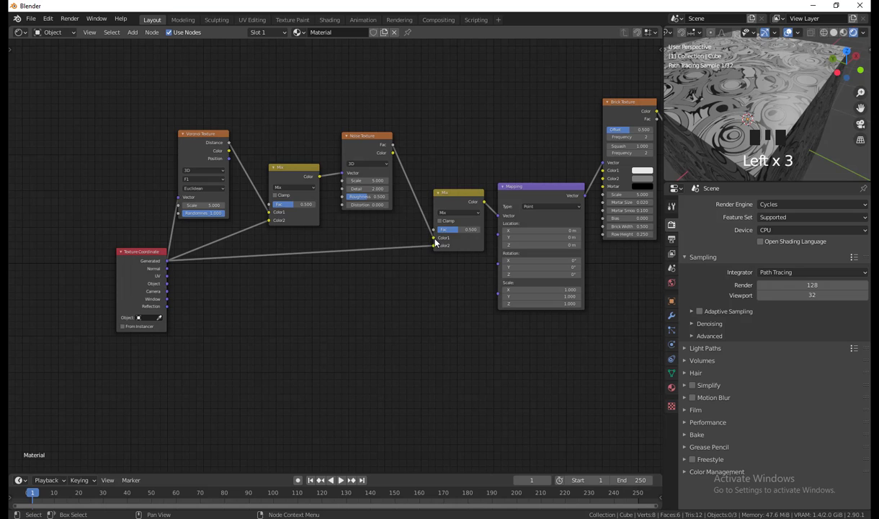
middle_click_drag(756, 86, 788, 145)
scroll(785, 141, "down", 2)
middle_click_drag(788, 145, 782, 141)
Place the first Mix closer to the Voronoi Texture and set the Voronoi Texture's Scale to 4.5.
left_click(366, 142)
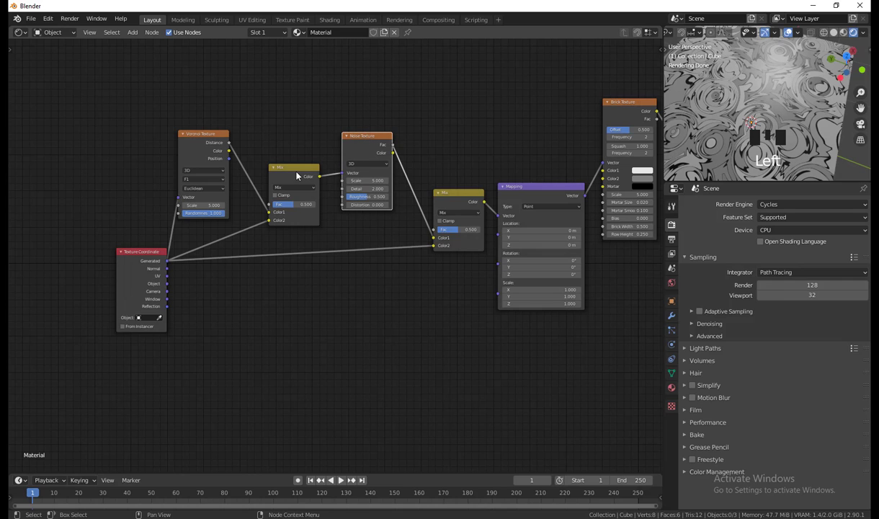
left_click_drag(296, 176, 281, 174)
mouse_move(202, 206)
left_mouse_down()
mouse_move(224, 205)
mouse_move(206, 205)
left_mouse_up()
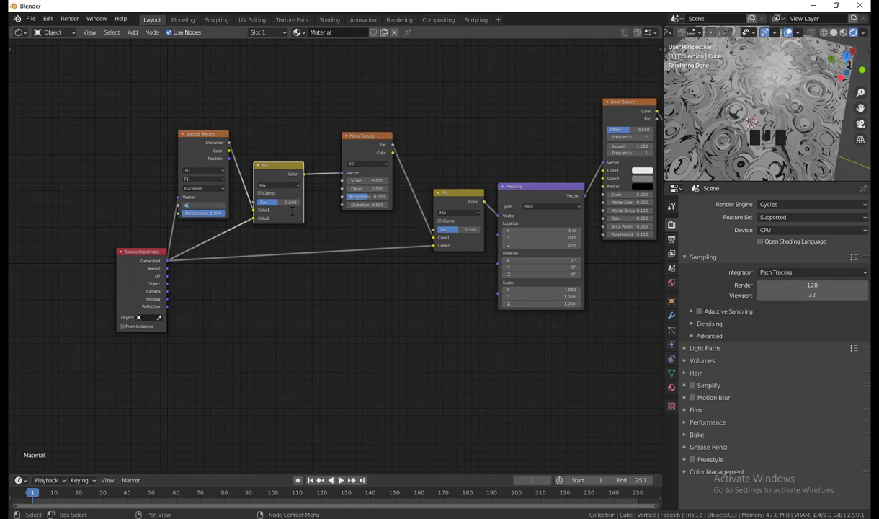
type(".5")
key("Return")
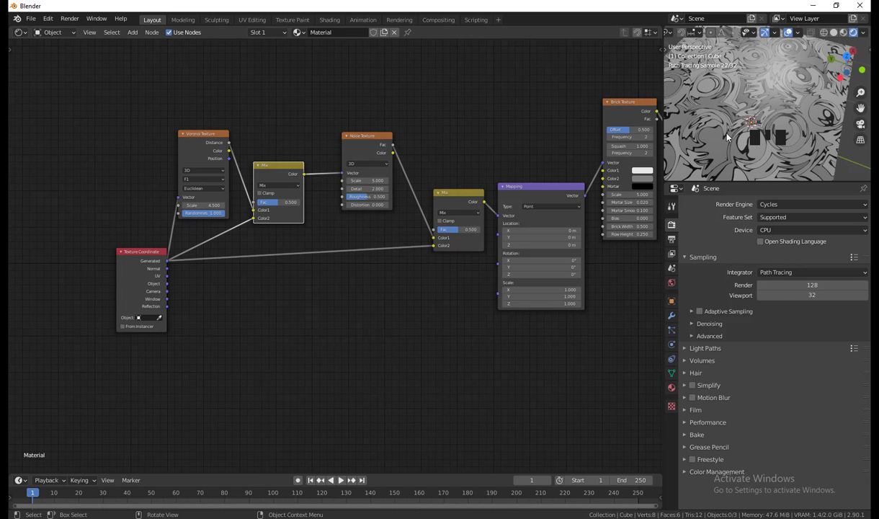
middle_click_drag(727, 137, 687, 85)
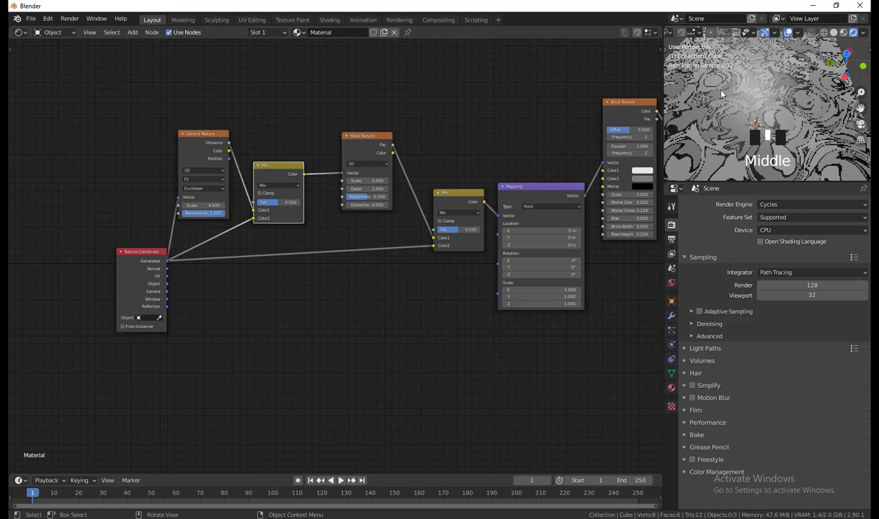
Set the first Mix node's Fac to 0.7, comparing it against 0.575 on the rendered cube.
left_click(286, 204)
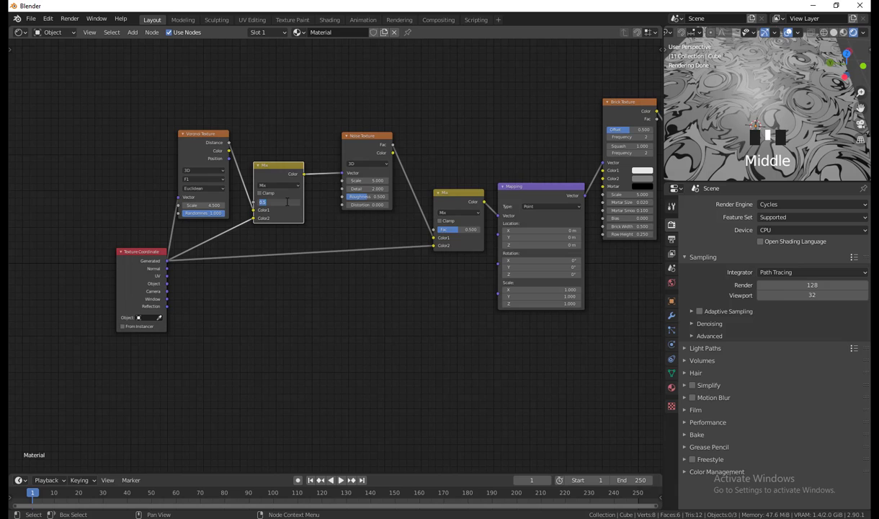
type(".7")
key("Return")
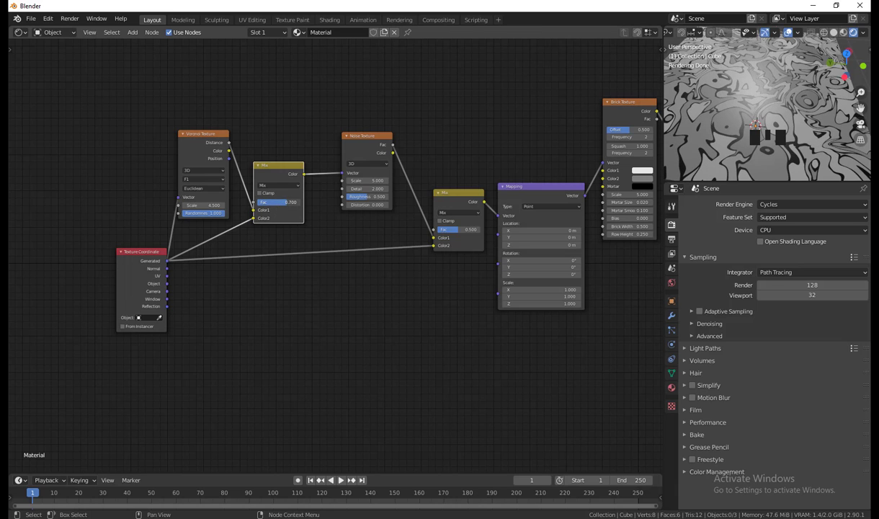
mouse_move(277, 202)
left_mouse_down()
mouse_move(295, 202)
mouse_move(265, 203)
mouse_move(282, 202)
left_mouse_up()
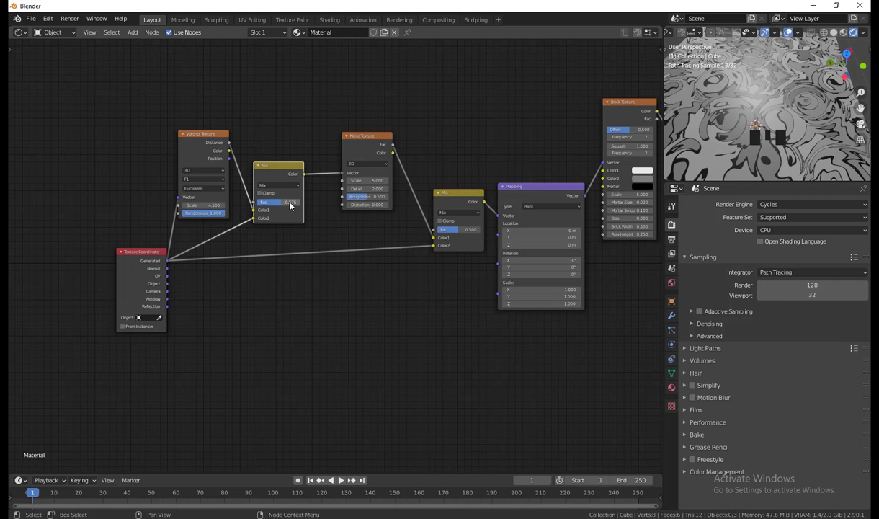
left_click(291, 205)
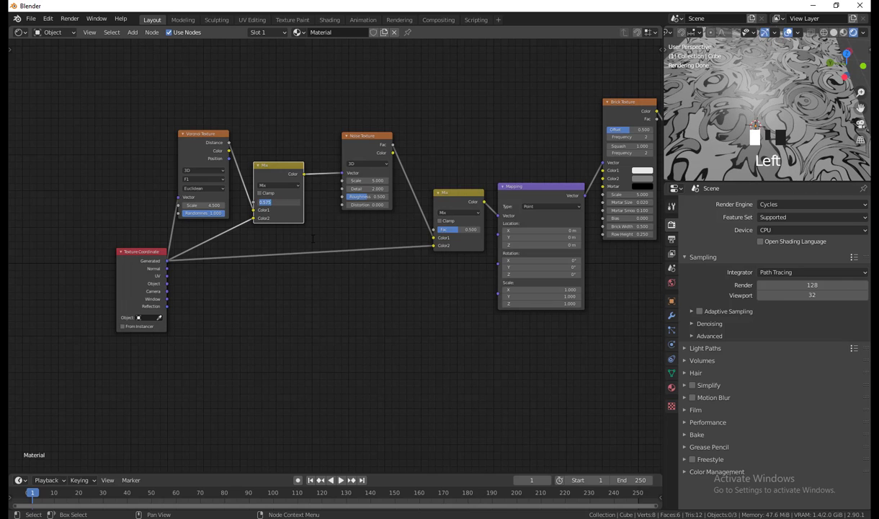
left_click(313, 239)
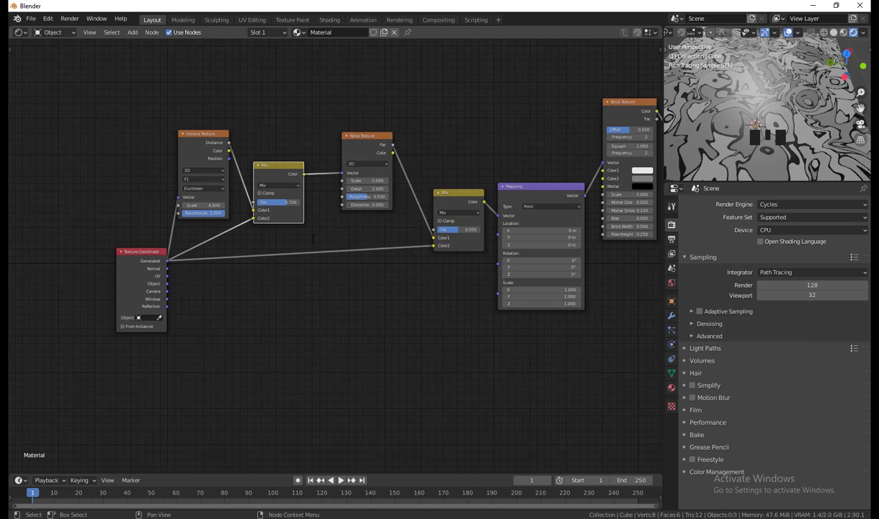
middle_click_drag(711, 133, 749, 130)
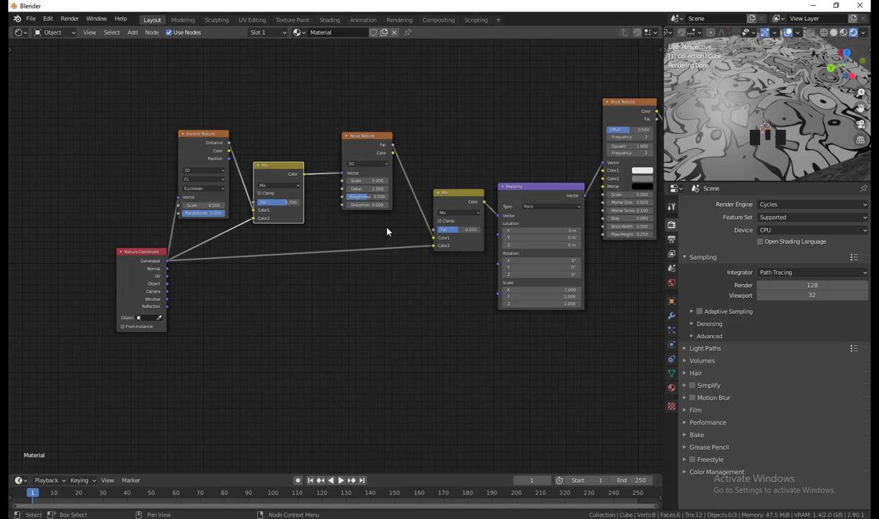
Try a Noise Texture Scale of 0.7 and check the pattern on the whole cube.
left_click(360, 180)
type(".7")
key("Return")
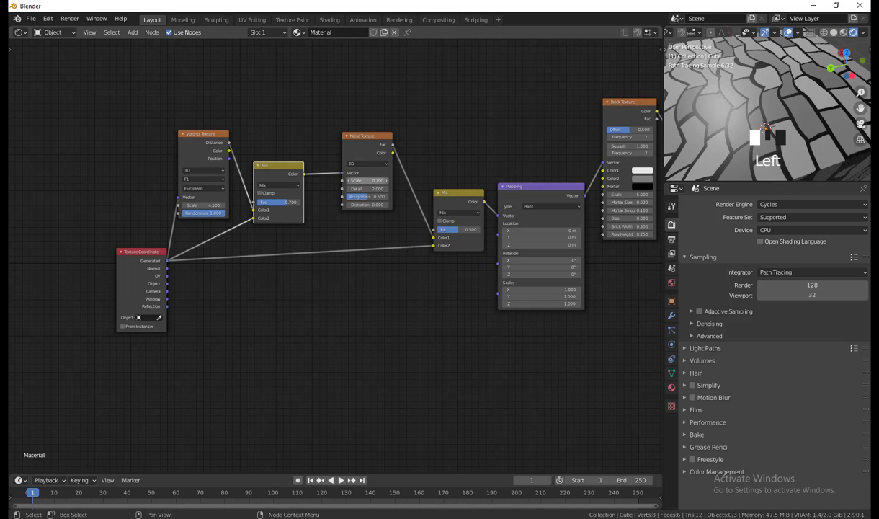
scroll(732, 115, "down", 2)
mouse_move(733, 115)
middle_mouse_down()
mouse_move(764, 99)
mouse_move(729, 125)
middle_mouse_up()
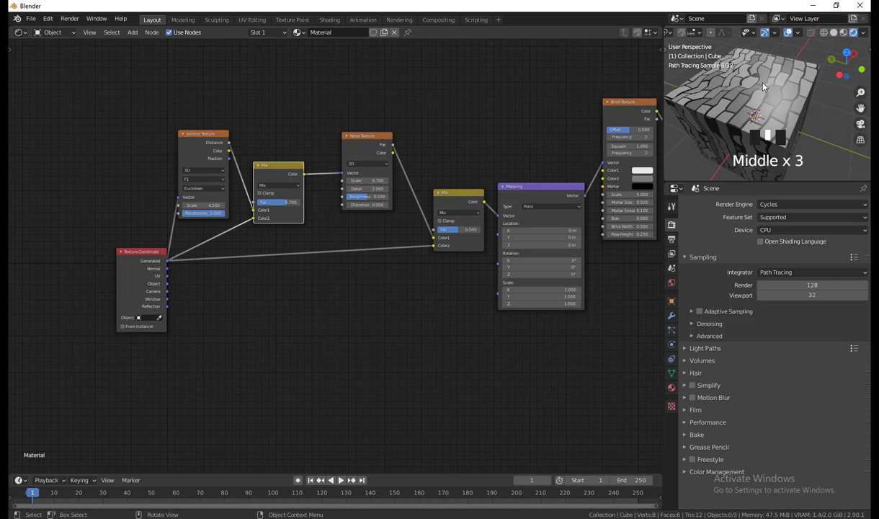
Move the Noise Texture slightly toward the first Mix and set its Scale to 3.8.
left_click_drag(357, 134, 349, 137)
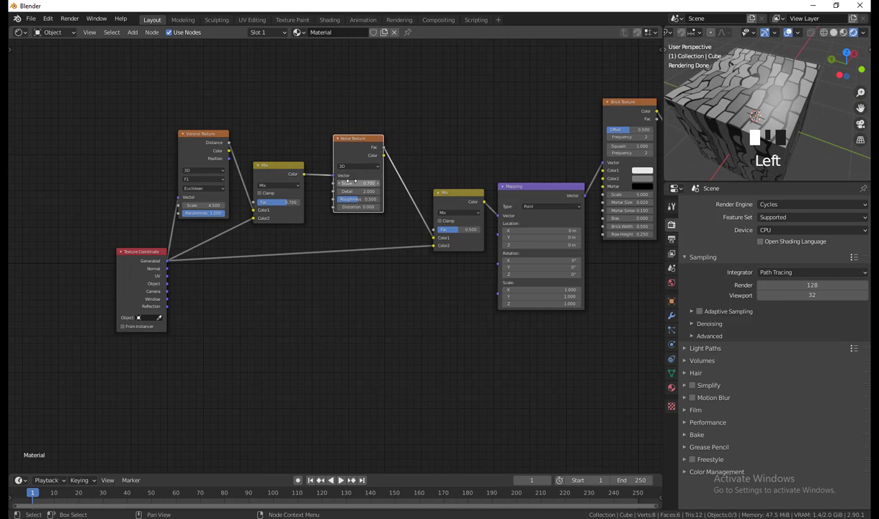
left_click_drag(359, 183, 381, 182)
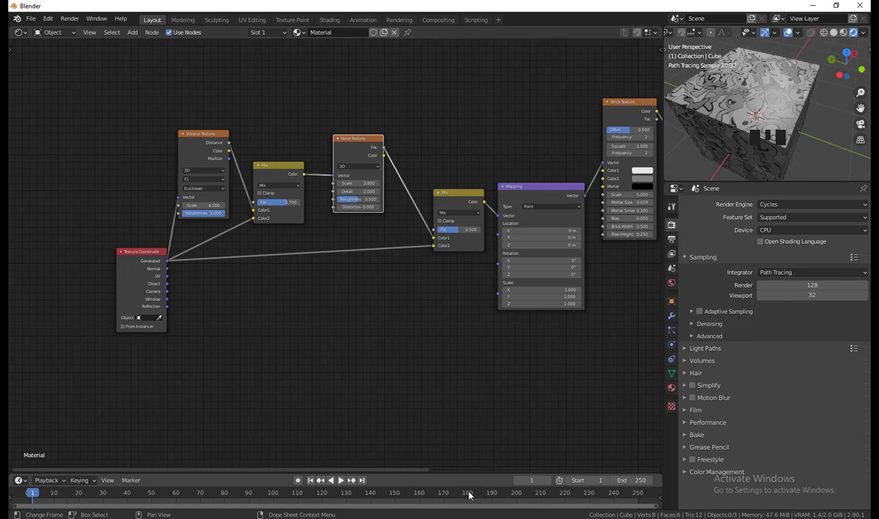
Raise the Mapping node and move the second Mix away from it, trying that Mix's Fac at 1.
middle_click_drag(526, 359, 386, 367)
scroll(432, 356, "down", 1)
middle_click_drag(468, 351, 513, 362)
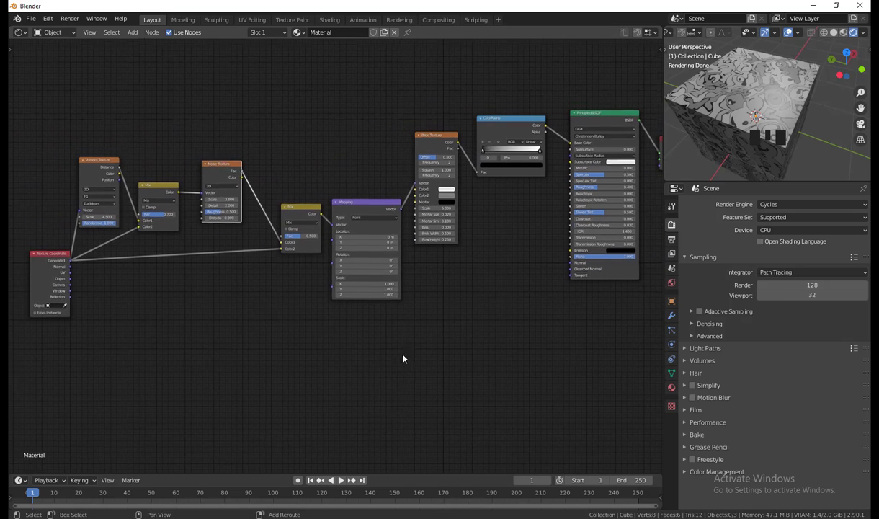
middle_click_drag(404, 358, 405, 352)
left_click_drag(370, 198, 371, 170)
left_click_drag(308, 224, 299, 239)
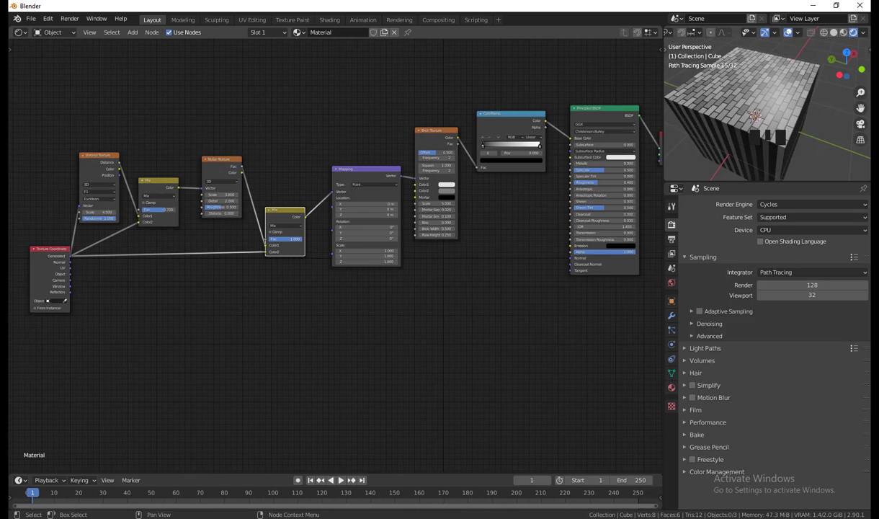
Set the second Mix node's Fac to 0.5 and check the pattern on the cube.
middle_click_drag(798, 99, 767, 133)
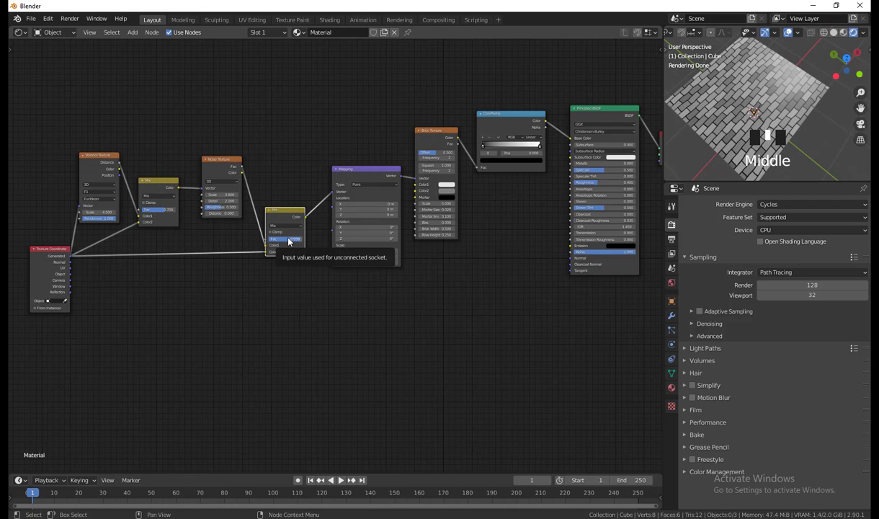
left_click(288, 240)
type("0.5")
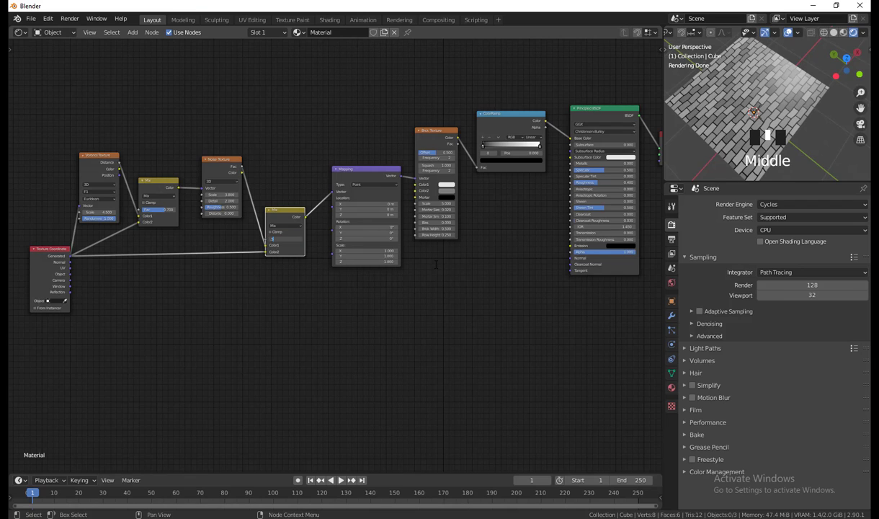
key("Return")
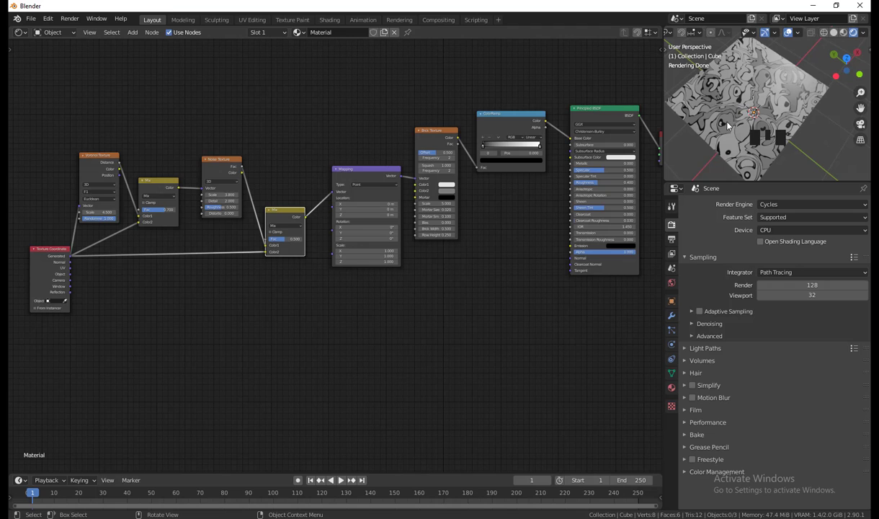
middle_click_drag(725, 121, 821, 91, "alt")
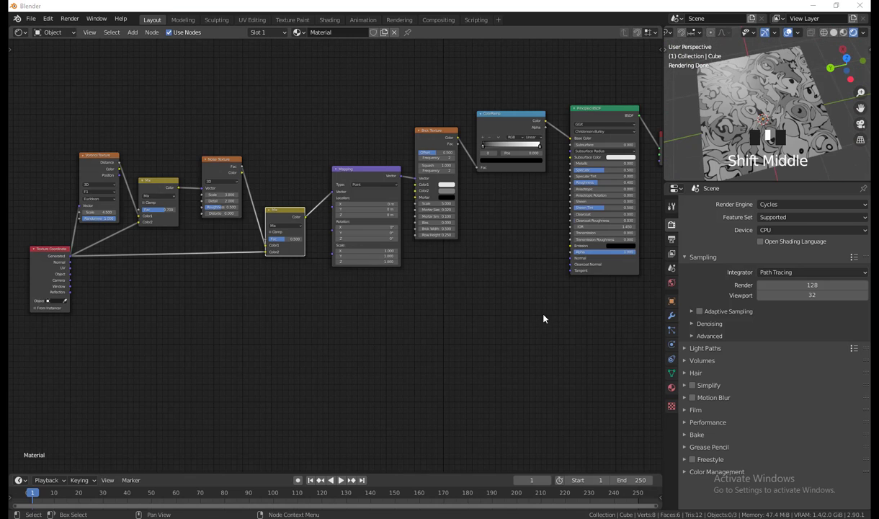
Try a Brick Texture Offset of 0.6.
middle_click_drag(489, 300, 406, 325)
scroll(407, 319, "up", 5)
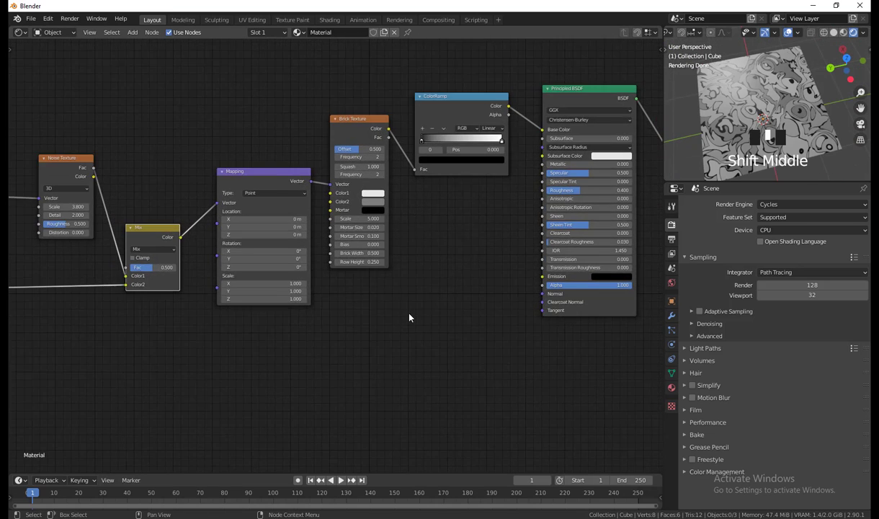
middle_click_drag(435, 281, 409, 348, "shift")
scroll(446, 339, "up", 2)
mouse_move(319, 208)
left_mouse_down()
mouse_move(339, 208)
mouse_move(327, 208)
left_mouse_up()
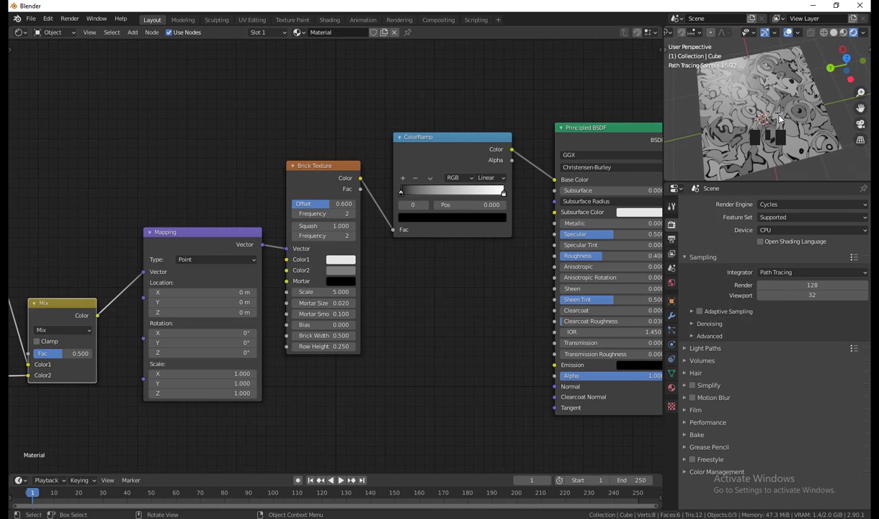
Set the Brick Texture's Offset to 0.554 and check the pattern on the cube.
left_click(333, 204)
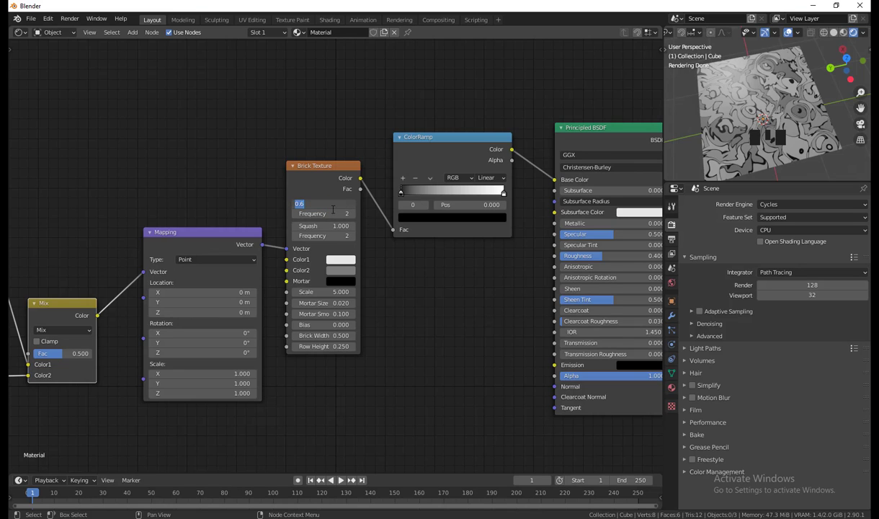
key("BackSpace")
type(".554")
key("Return")
key("KP_5")
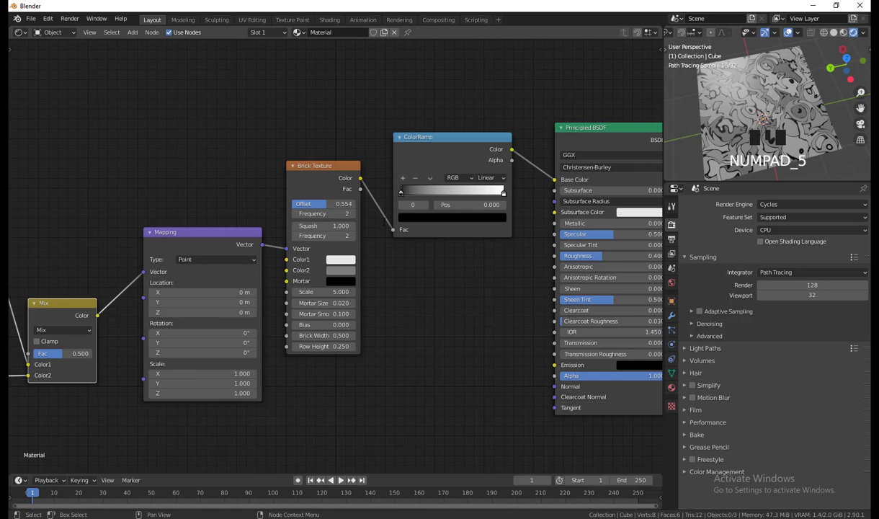
middle_click_drag(774, 129, 760, 124)
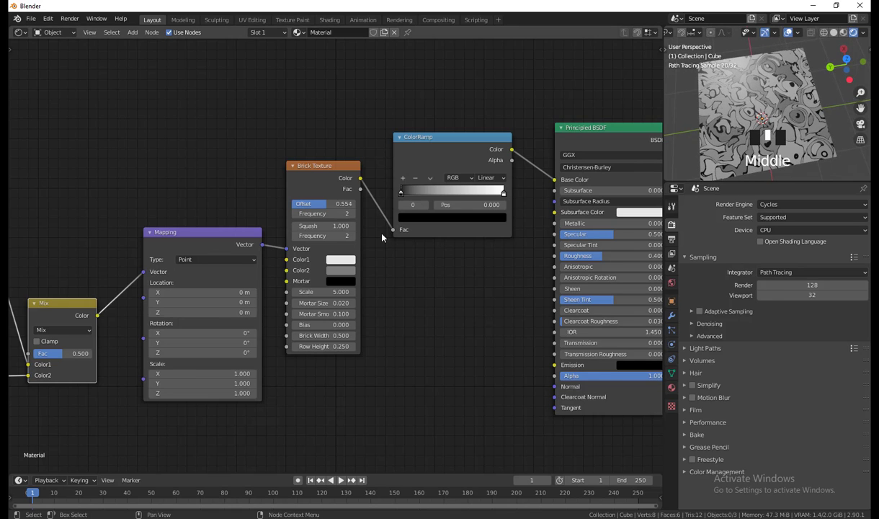
middle_click_drag(416, 315, 433, 303)
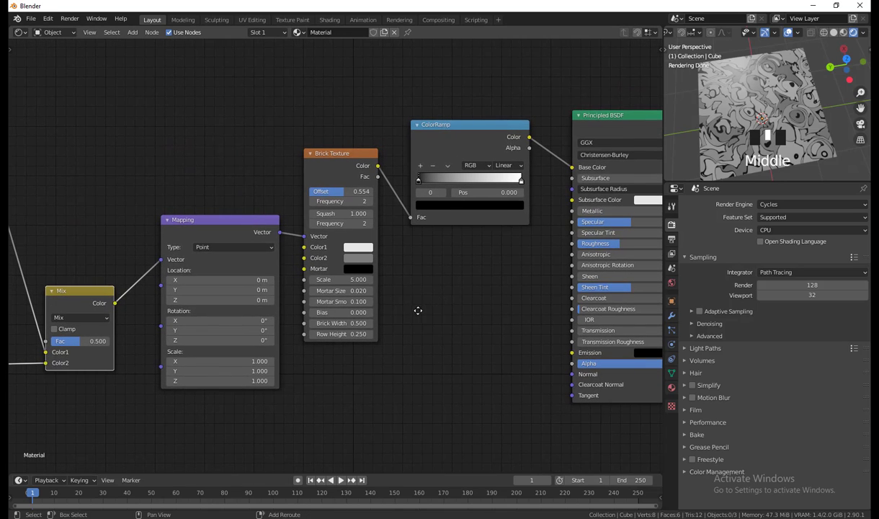
Set the Brick Texture's offset Frequency to 4 and inspect the cube from another angle.
left_click(343, 154)
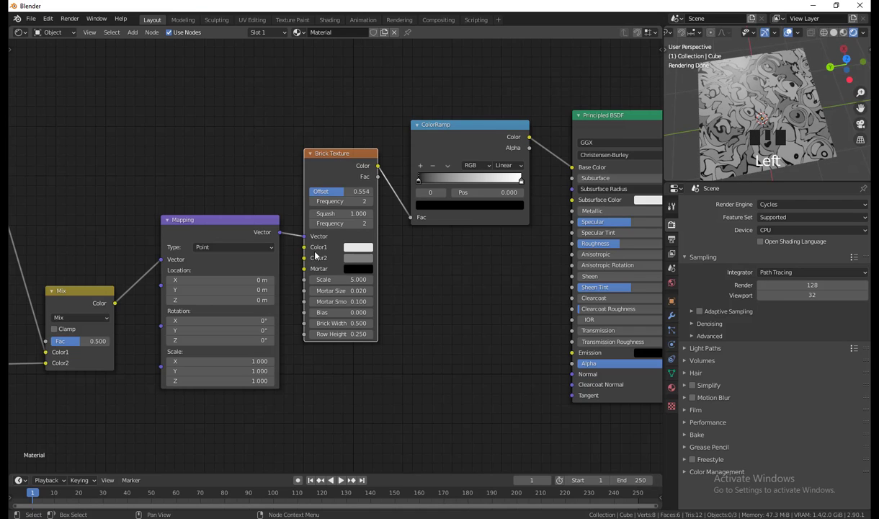
left_click(338, 202)
key("Return")
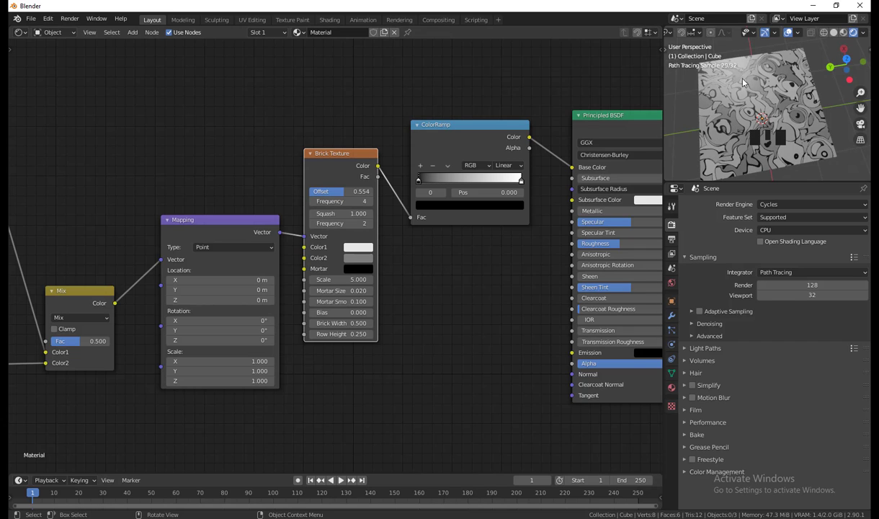
middle_click_drag(778, 137, 756, 126)
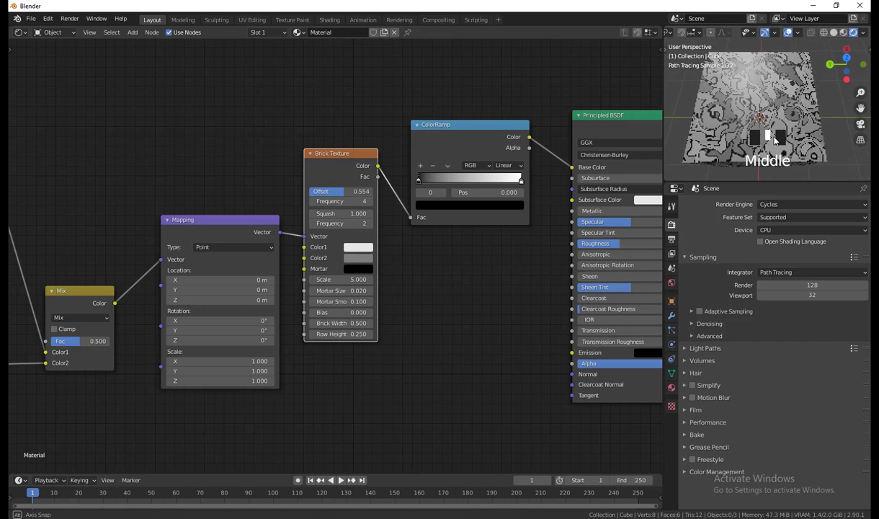
Set the Brick Texture's Squash to 0.2 and its squash Frequency to 3.
left_click(338, 213)
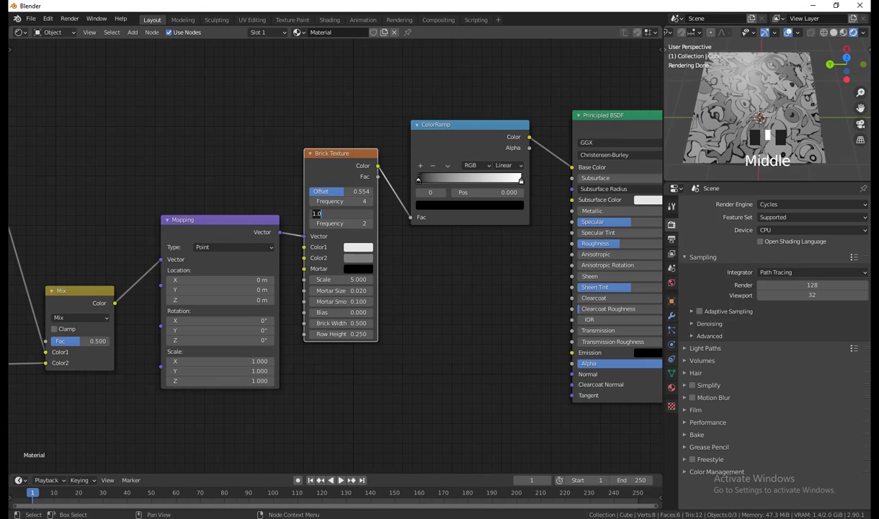
key("Return")
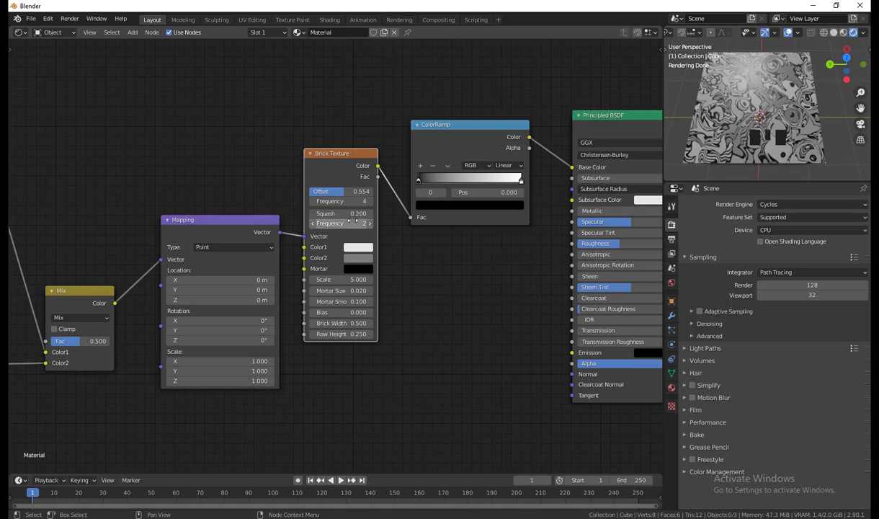
left_click_drag(349, 224, 357, 223)
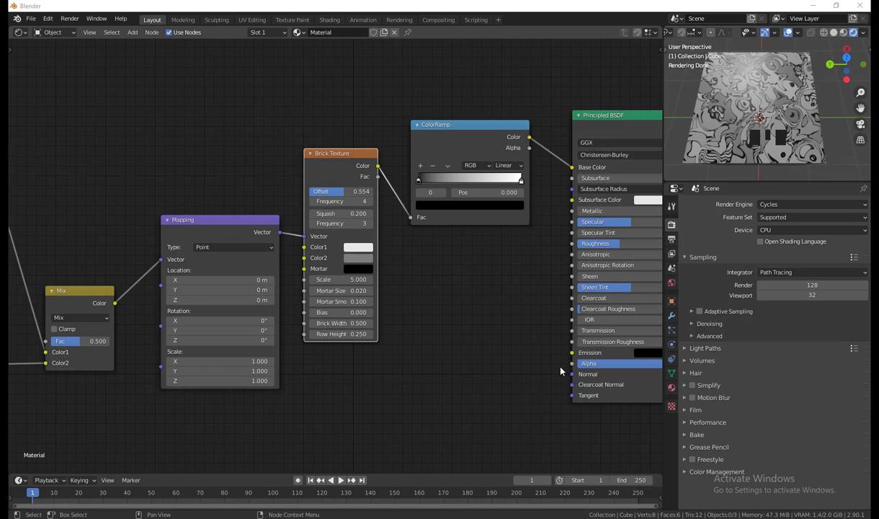
Set the Brick Texture's Scale to 20 and check the pattern close up on the cube.
middle_click_drag(459, 346, 410, 327)
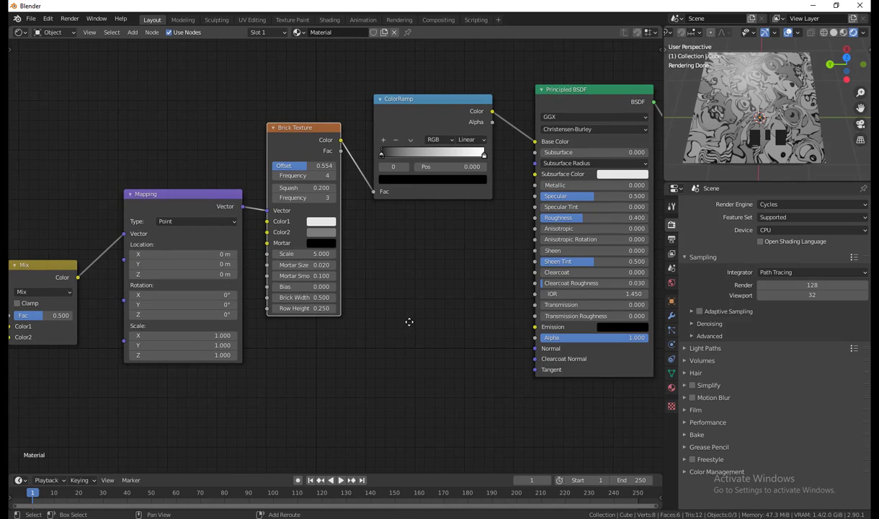
left_click(306, 254)
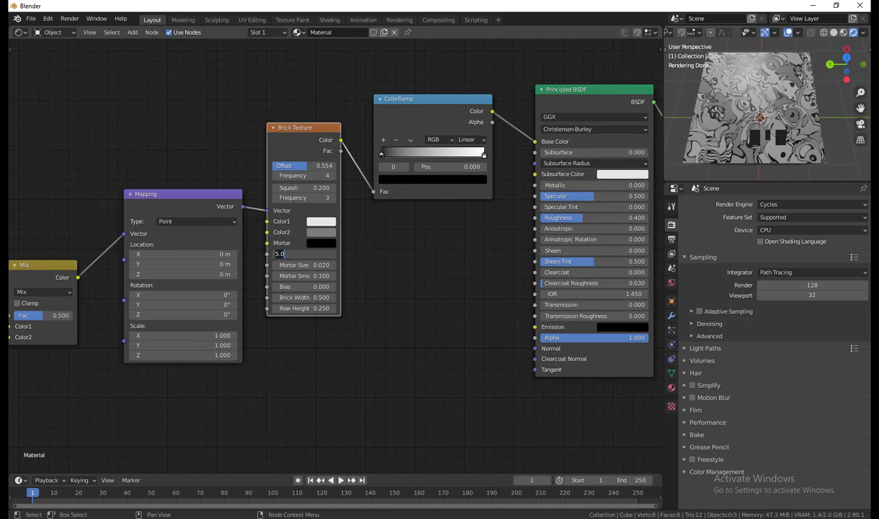
type("20")
key("Return")
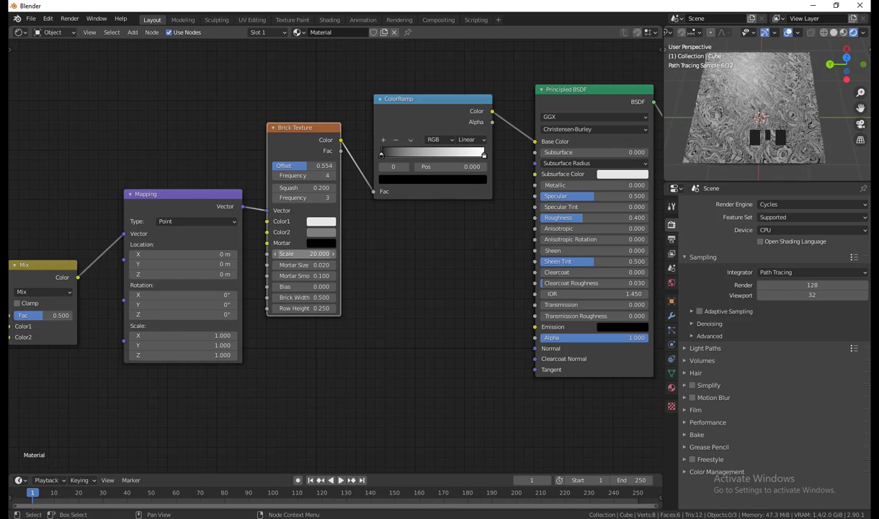
scroll(753, 133, "up", 2)
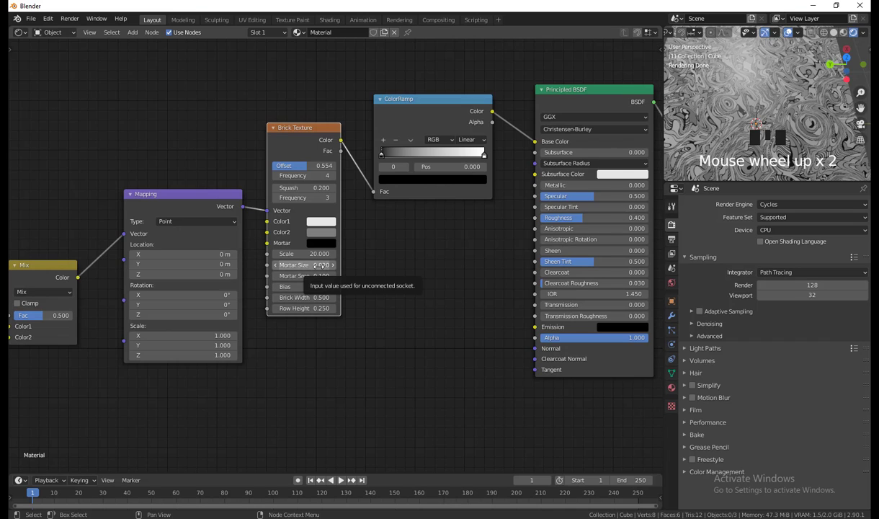
Try Mortar Size values of 0.03 and 0.01 on the Brick Texture and return it to 0.02.
left_click(319, 265)
type("0.02")
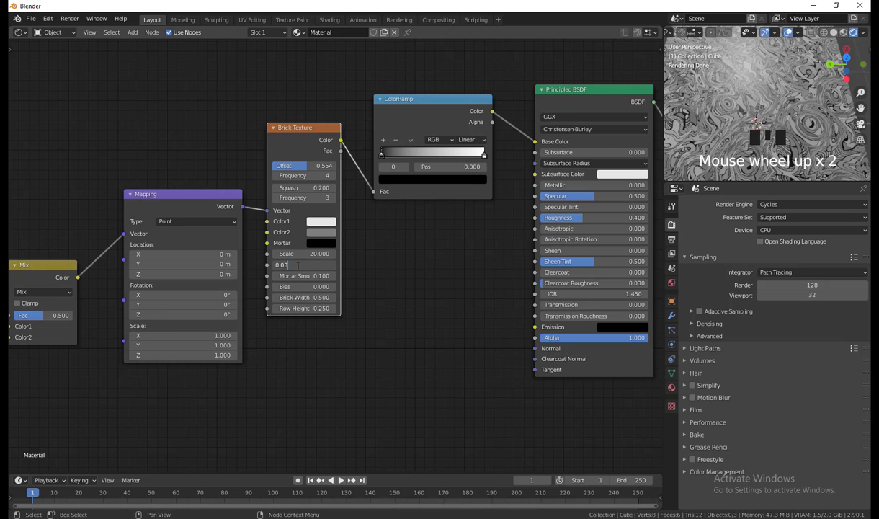
key("Return")
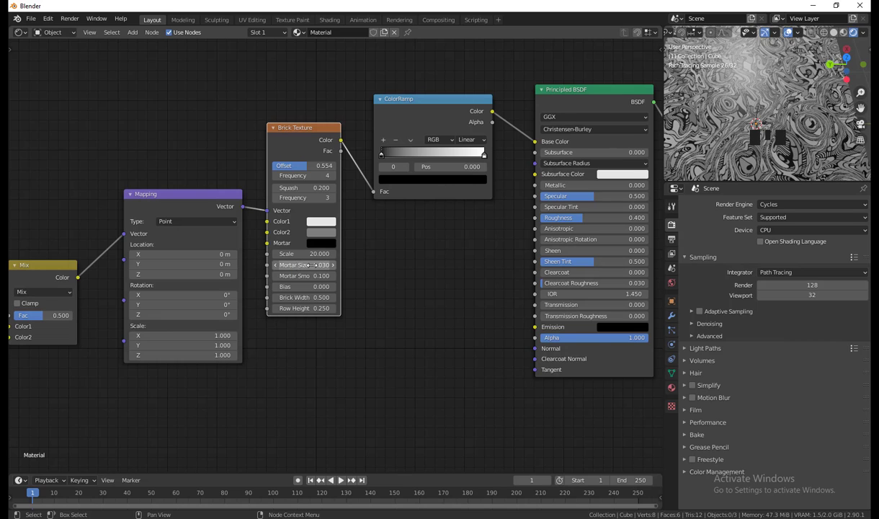
left_click(322, 265)
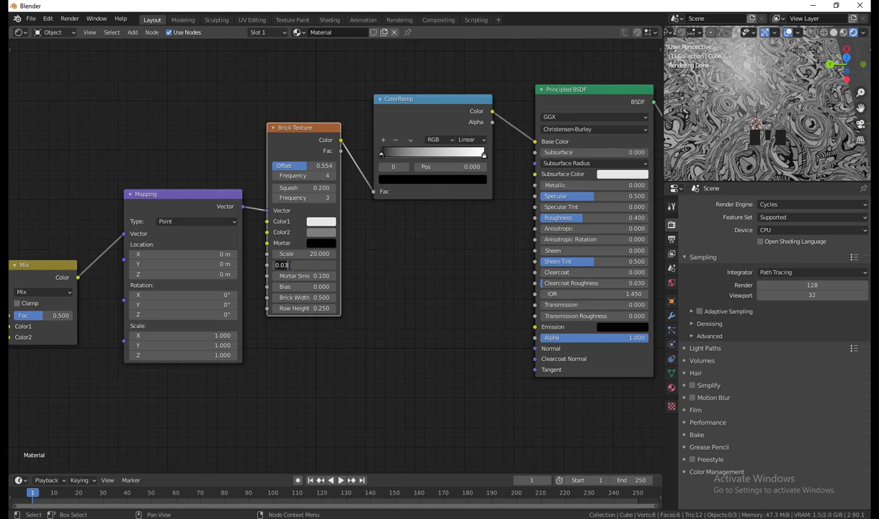
left_click_drag(285, 266, 300, 266)
key("Return")
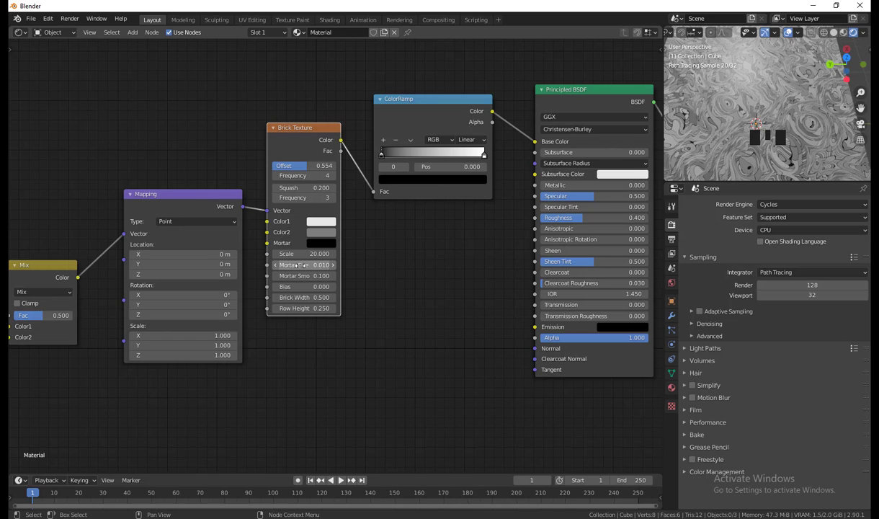
left_click(312, 266)
type("1")
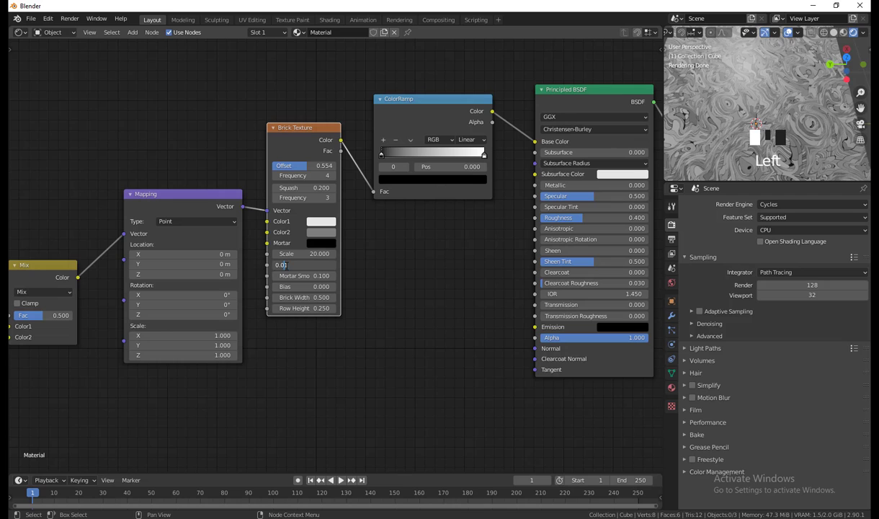
key("Return")
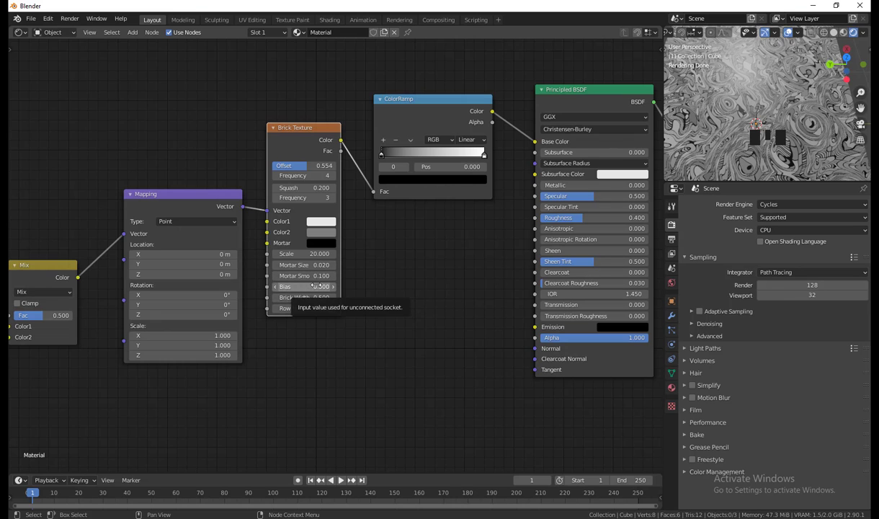
Widen the Brick Texture node and set its Mortar Smooth to 0.1.
mouse_move(340, 277)
left_mouse_down()
mouse_move(361, 278)
mouse_move(329, 277)
mouse_move(337, 277)
left_mouse_up()
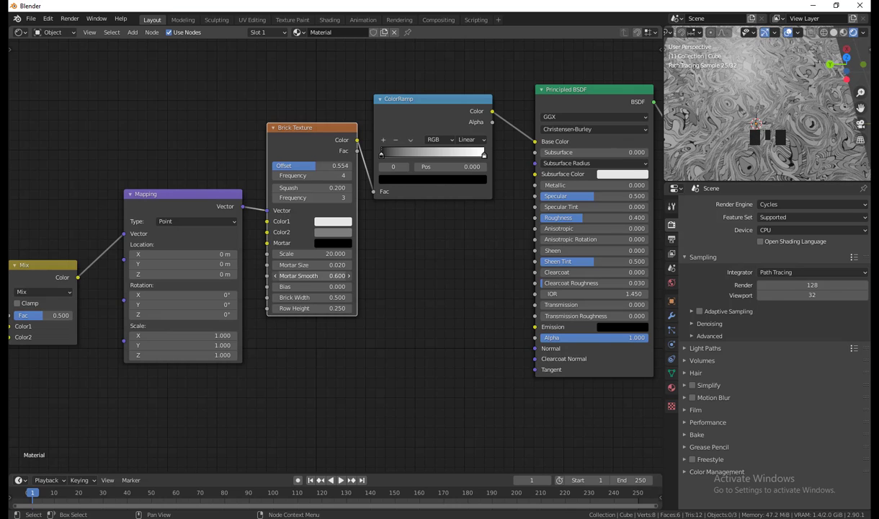
left_click(317, 279)
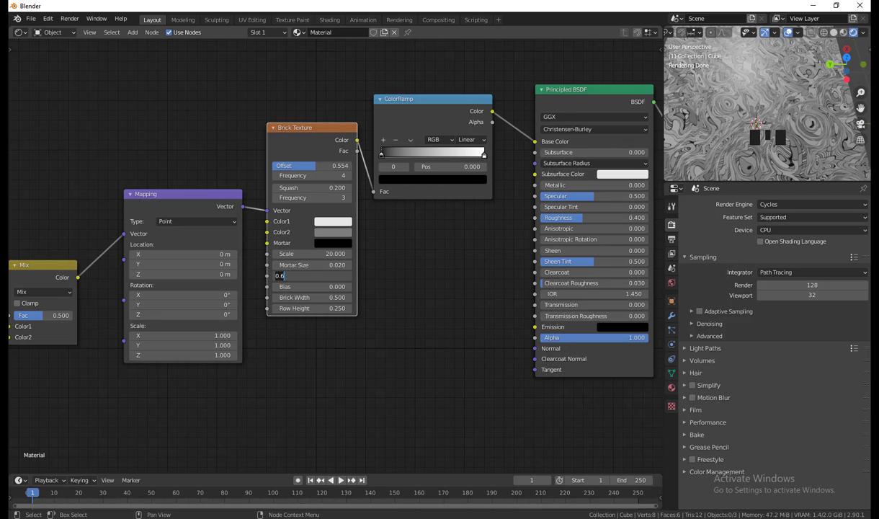
key("BackSpace")
type(".1")
key("Return")
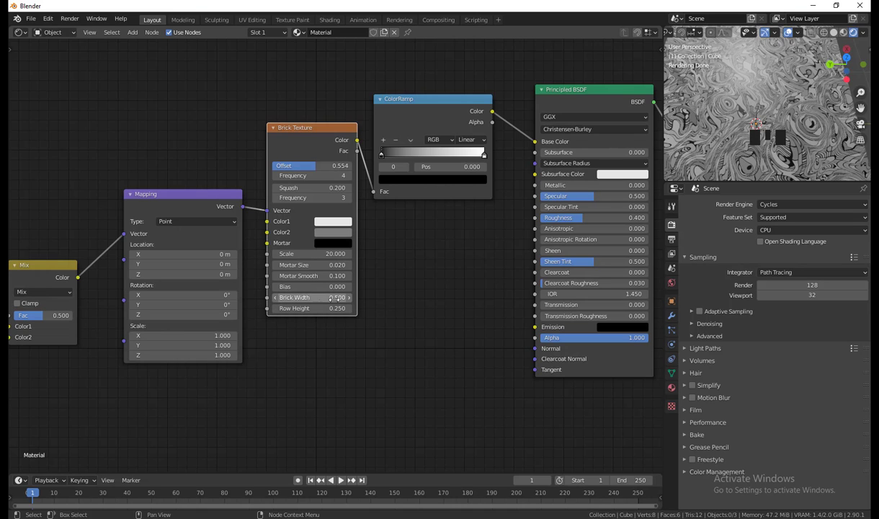
Set the Brick Texture's Brick Width to 2.
left_click(337, 297)
type("2")
left_click(436, 322)
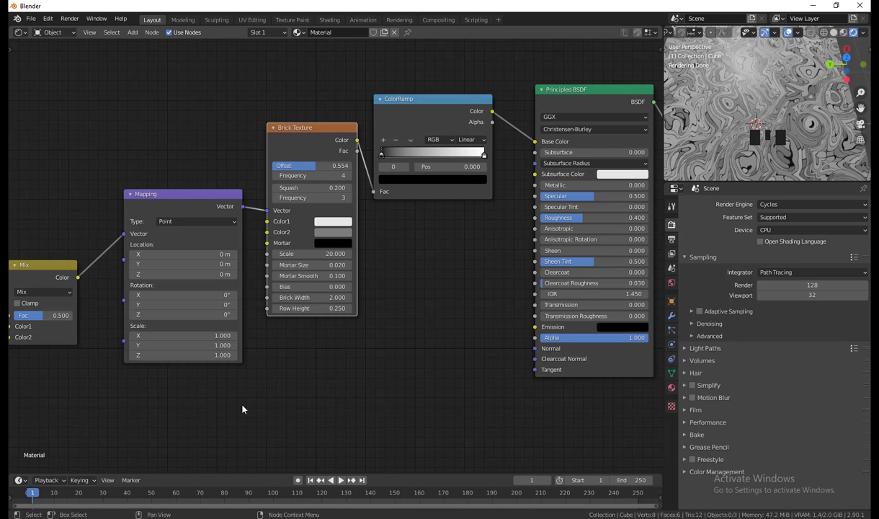
Move the Mapping node closer to the second Mix and the Brick Texture closer to the Mapping node.
middle_click_drag(242, 409, 483, 390)
middle_click_drag(331, 407, 436, 335)
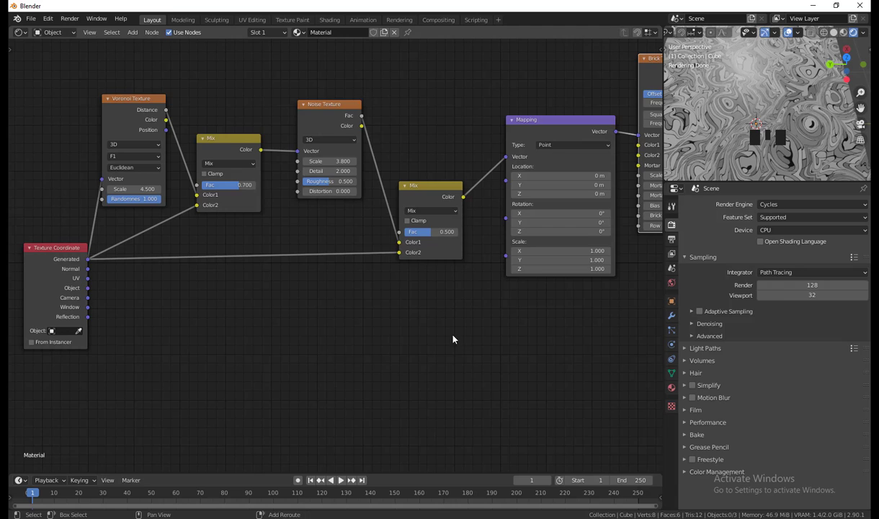
middle_click_drag(453, 337, 255, 386)
left_click_drag(367, 176, 341, 184)
middle_click_drag(539, 277, 397, 321)
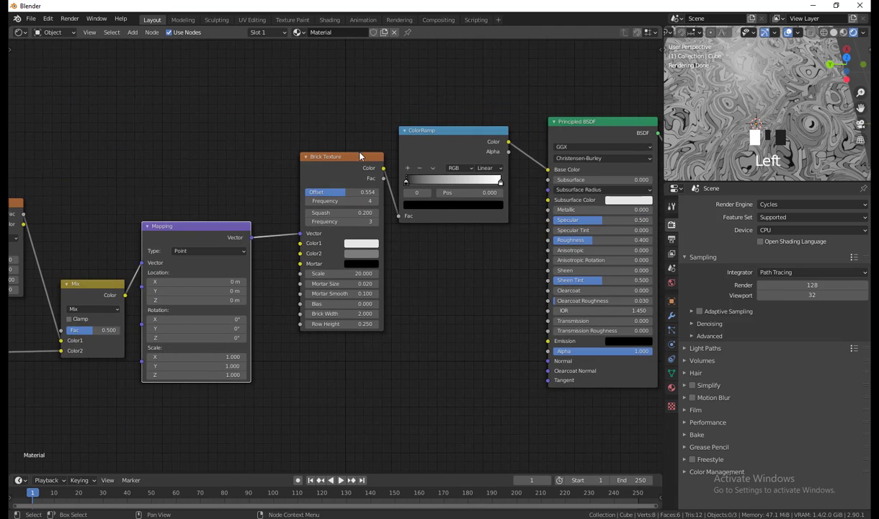
left_click_drag(354, 158, 337, 165)
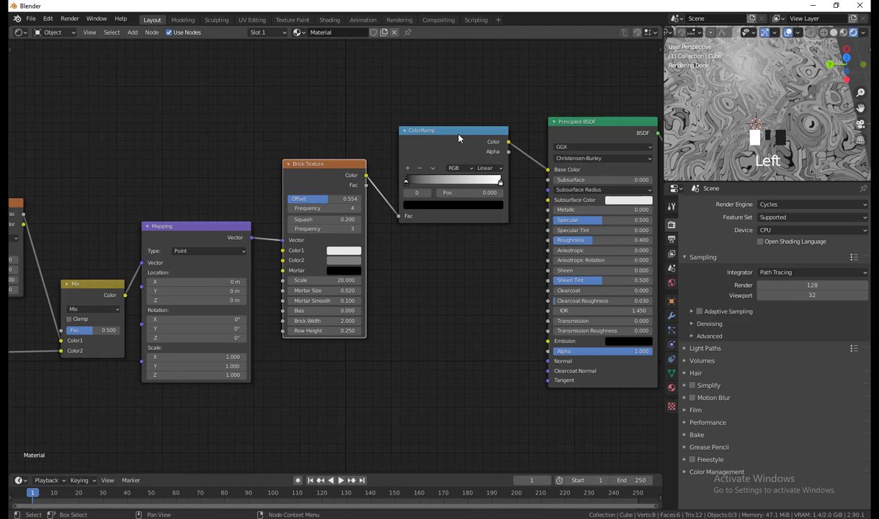
Reposition the ColorRamp node between the Brick Texture and the Principled BSDF, slightly below the Principled BSDF's upper edge.
left_click_drag(458, 138, 463, 113)
middle_click_drag(465, 290, 386, 299)
scroll(380, 278, "down", 1)
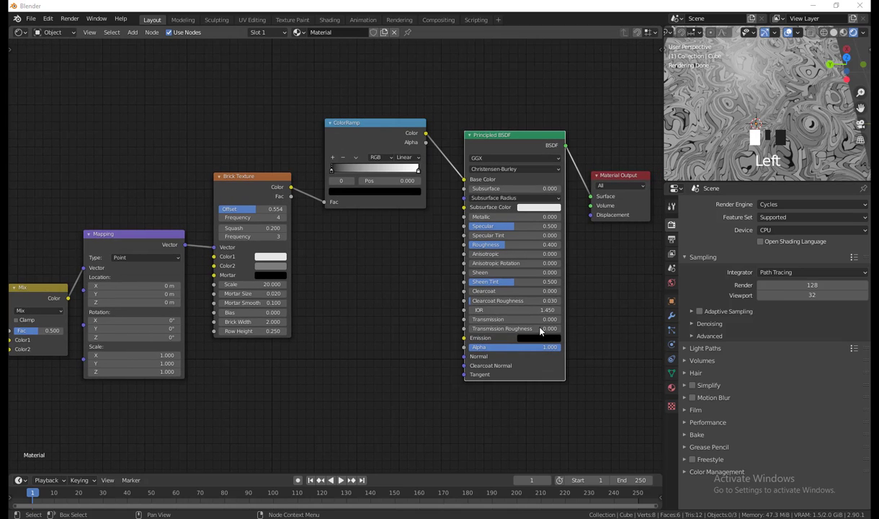
left_click_drag(369, 124, 369, 162)
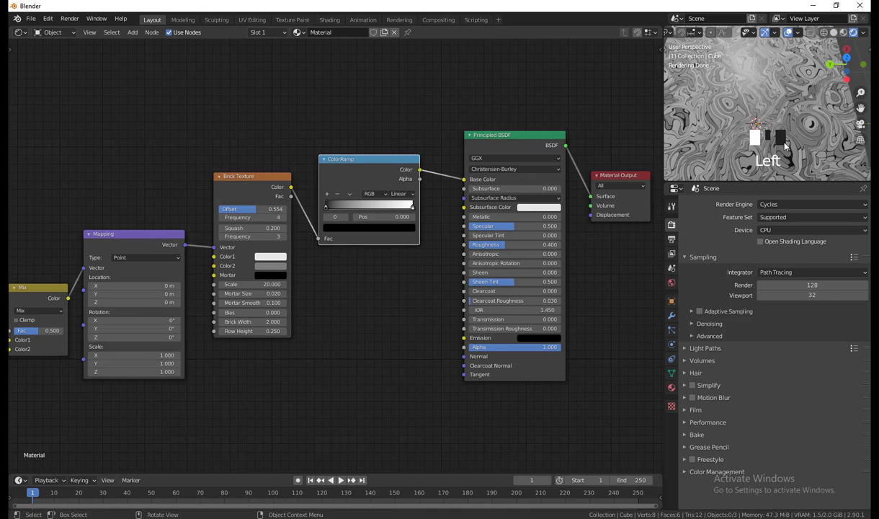
Add two stops to the ColorRamp, moving the new dark-side stop to about 0.38 and the white end stop to 0.75.
middle_click_drag(388, 319, 369, 344)
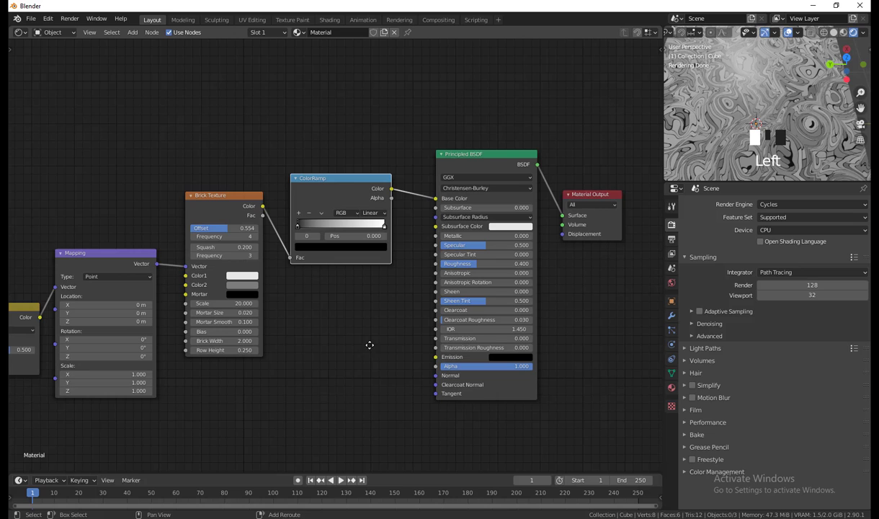
left_click(298, 213)
left_click(299, 214)
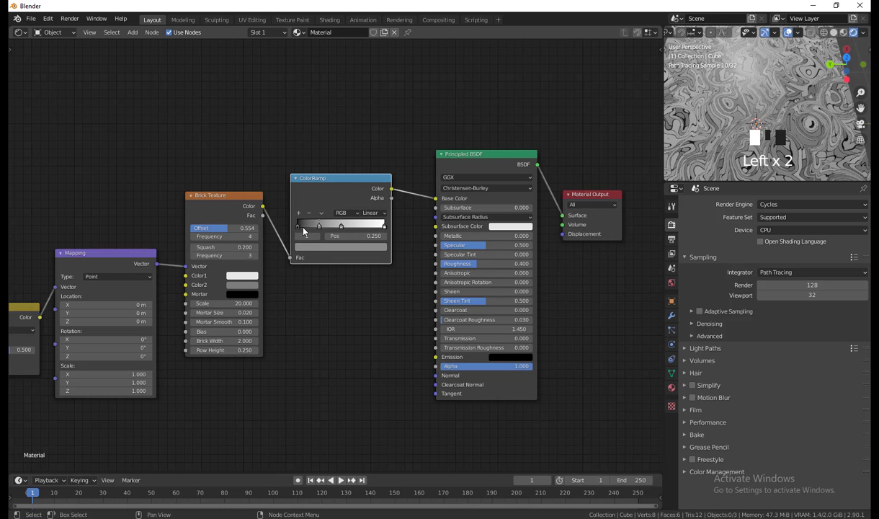
left_click_drag(319, 226, 331, 226)
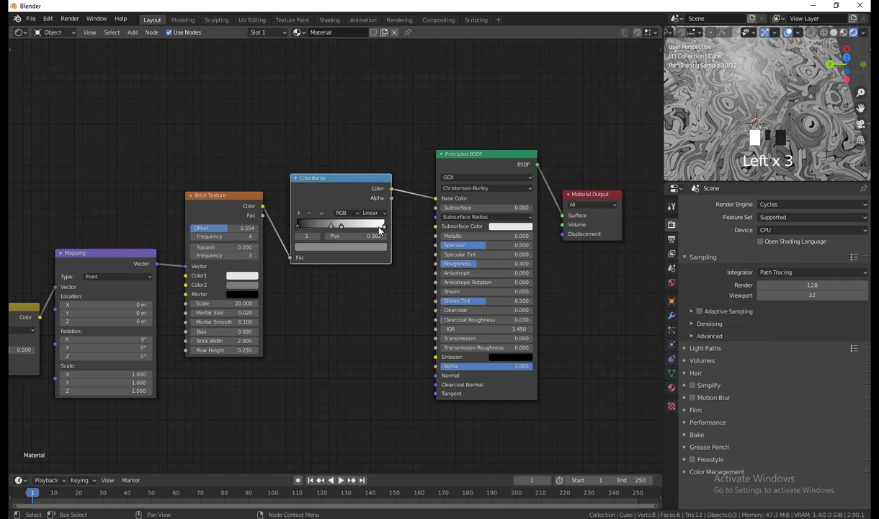
left_click_drag(383, 225, 363, 225)
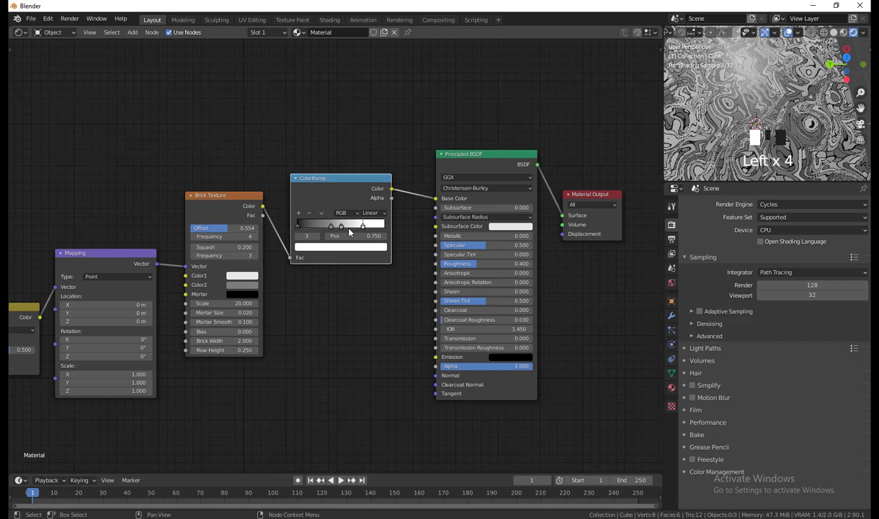
Move the ColorRamp's black stop to about 0.318 and color the stop at 0.750 light green.
left_click_drag(303, 226, 324, 229)
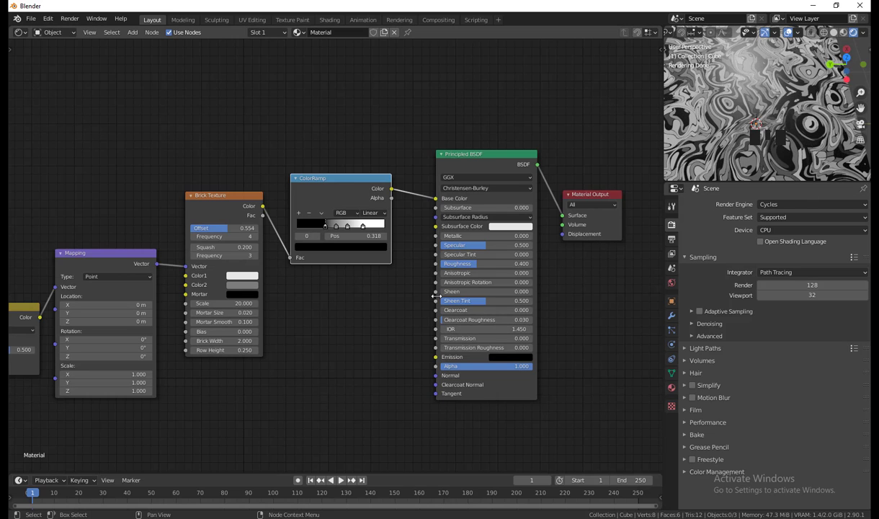
left_click(362, 226)
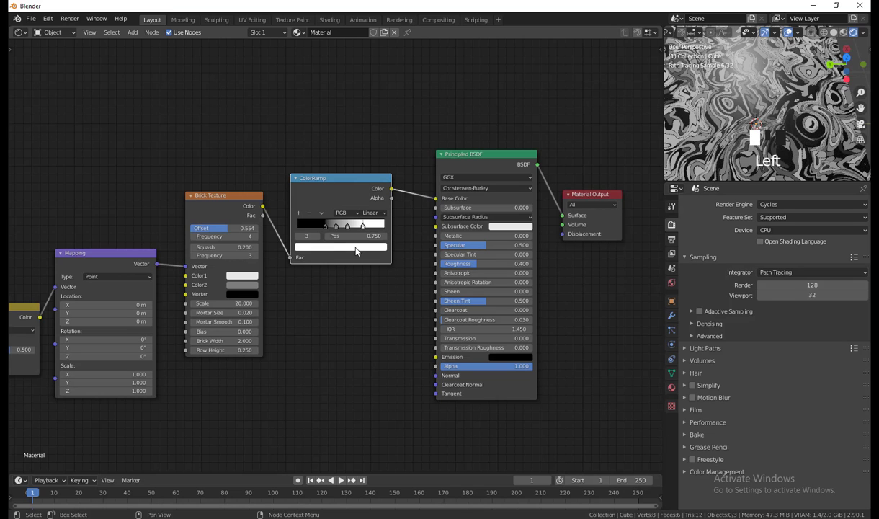
left_click(355, 249)
left_click(311, 151)
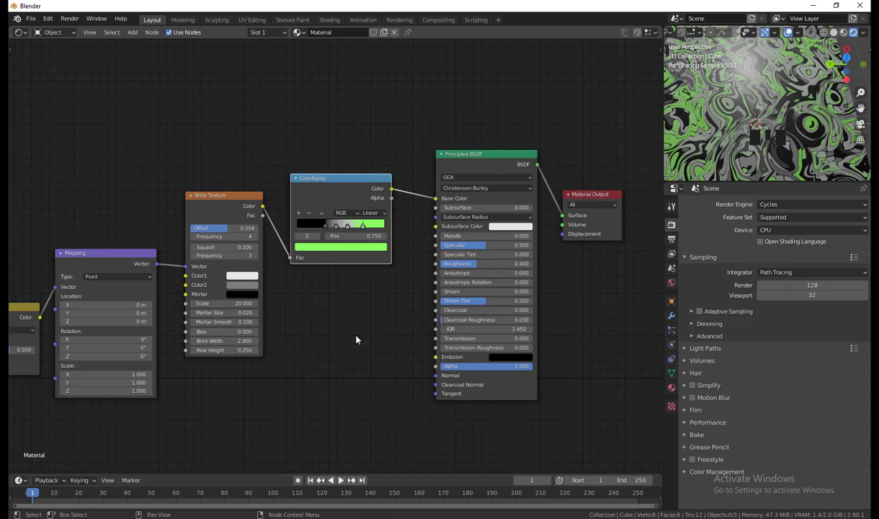
Color the ColorRamp's grey stop at 0.441 dark blue.
left_click(336, 226)
left_click(345, 247)
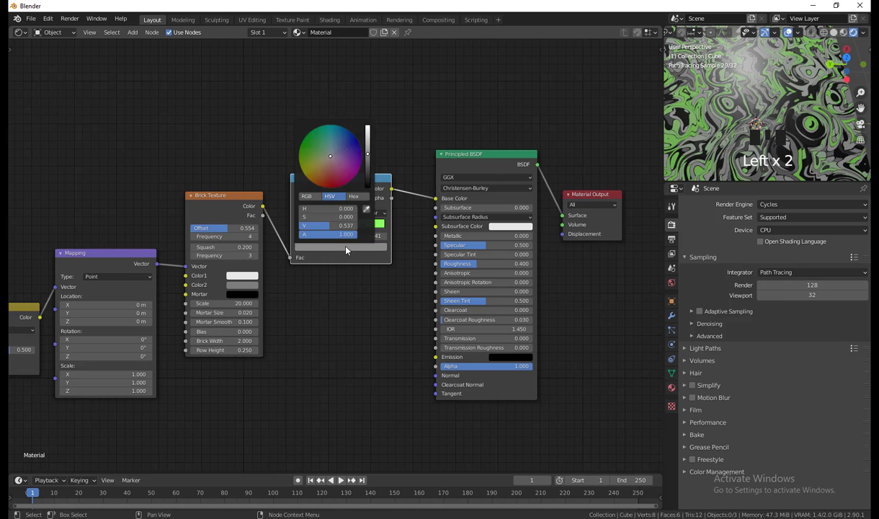
left_click(345, 247)
left_click_drag(338, 152, 348, 142)
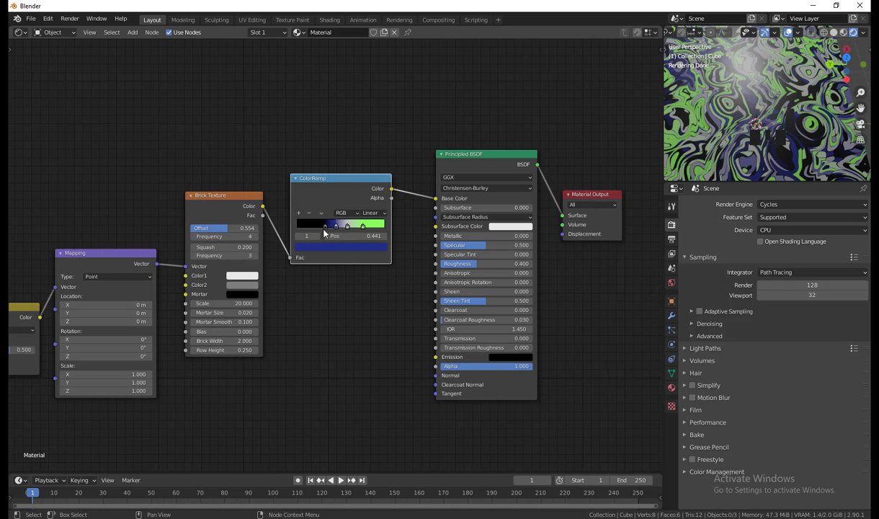
Color the ColorRamp's black stop at 0.318 a medium olive green.
left_click(325, 227)
left_click(337, 248)
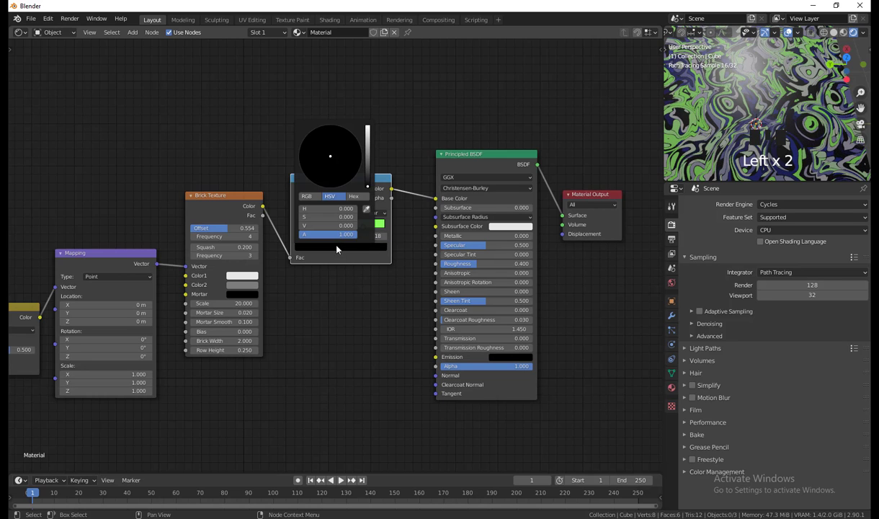
mouse_move(368, 185)
left_mouse_down()
mouse_move(367, 162)
mouse_move(331, 178)
mouse_move(311, 150)
mouse_move(305, 159)
left_mouse_up()
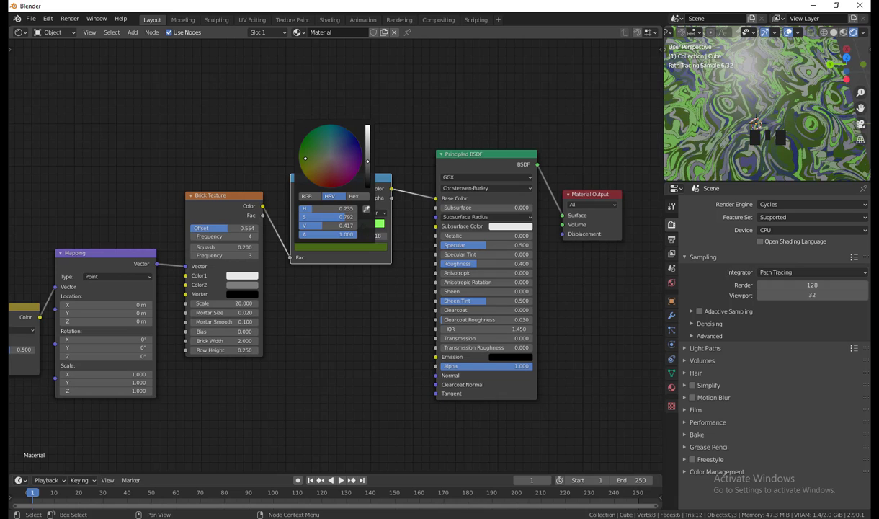
left_click_drag(368, 166, 367, 151)
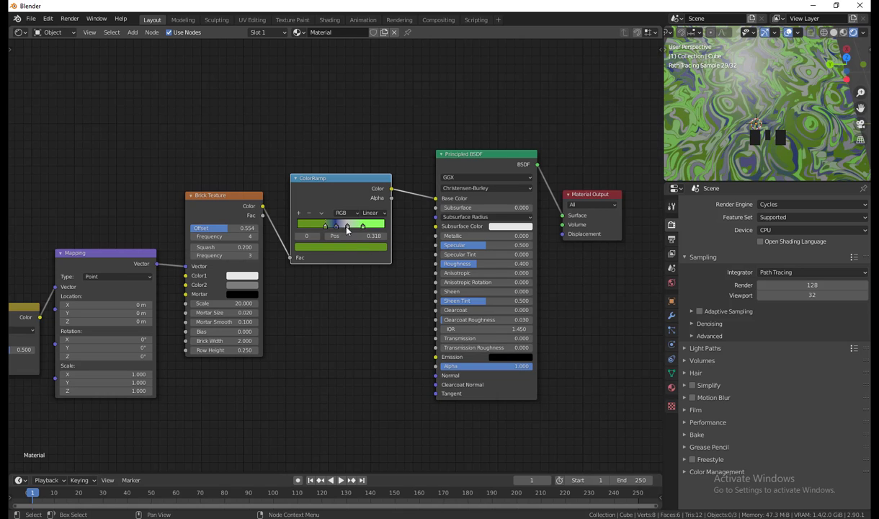
Color the ColorRamp's light grey stop at 0.573 orange-red.
left_click(348, 227)
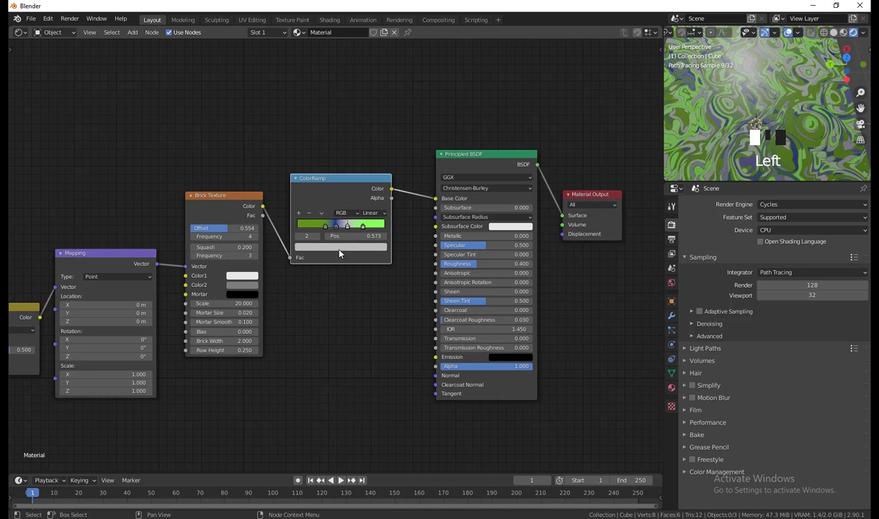
left_click(341, 248)
left_click_drag(325, 164, 325, 181)
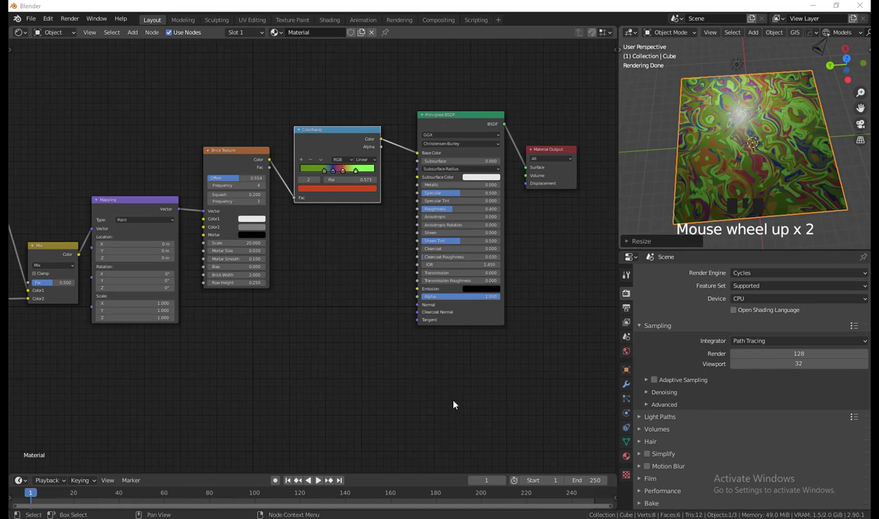
Shift the Brick Texture node slightly down and add a second ColorRamp node above the existing one.
middle_click_drag(374, 374, 373, 430)
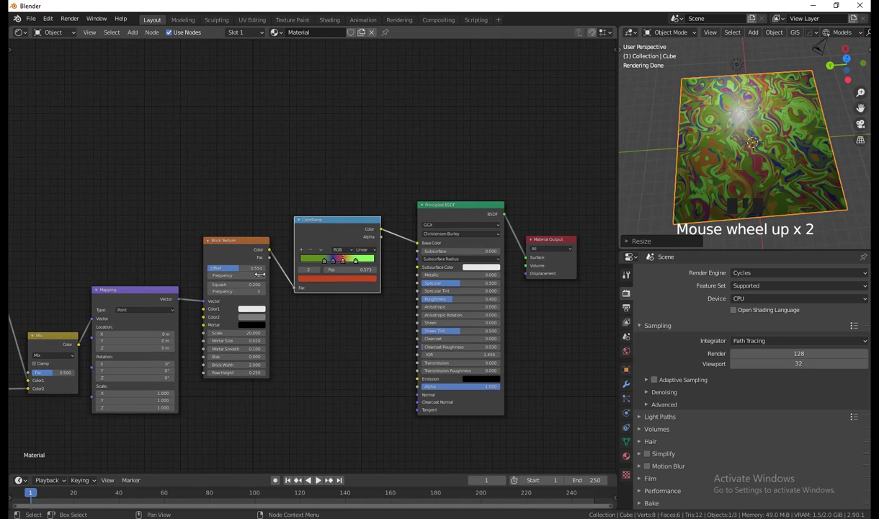
left_click_drag(251, 250, 244, 260)
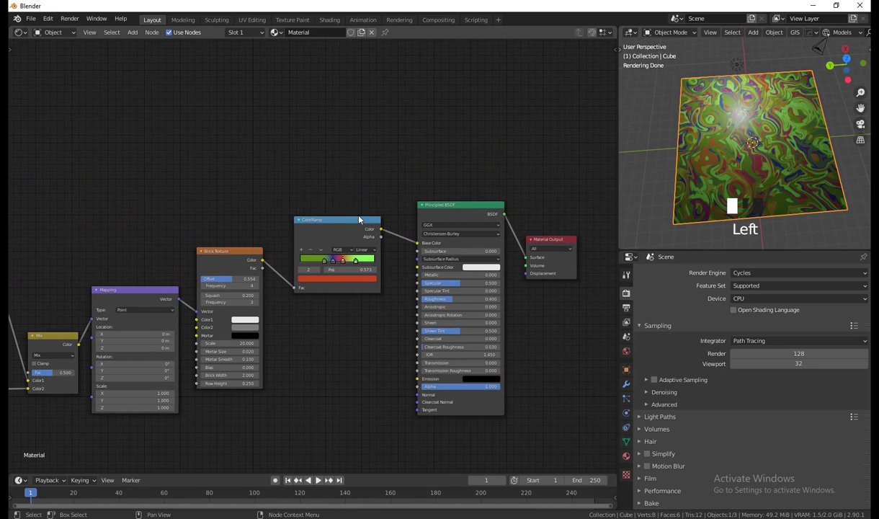
key("shift+a")
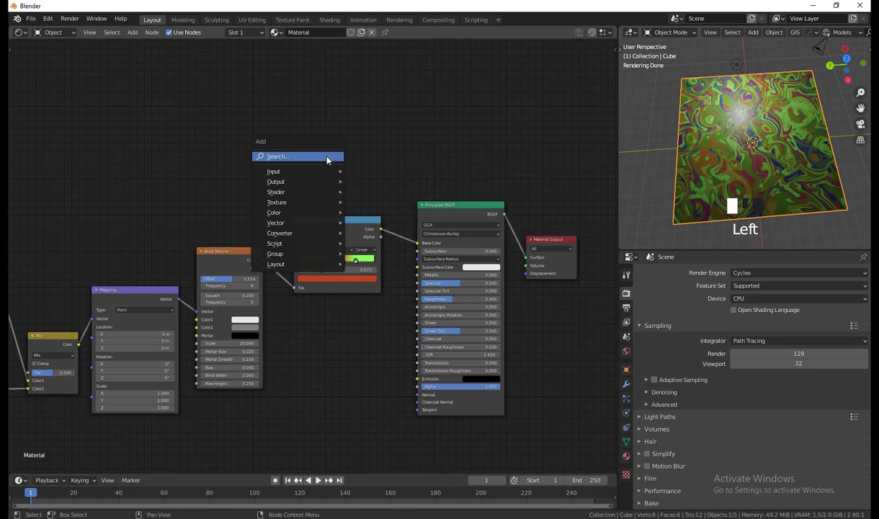
left_click(319, 156)
type("color")
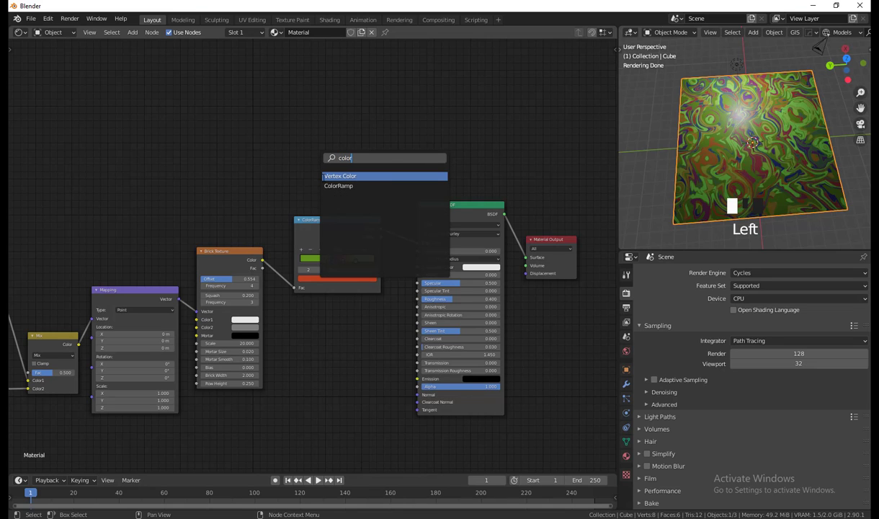
left_click(345, 186)
left_click(324, 130)
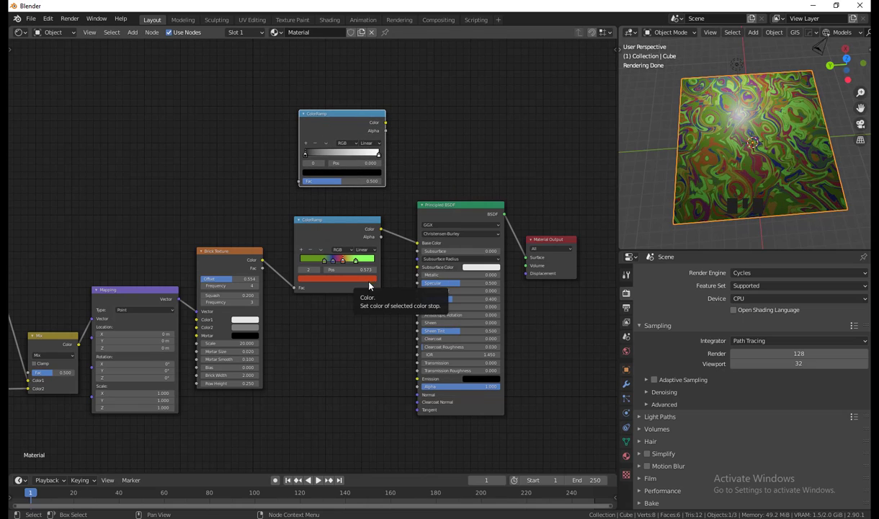
Nudge the Brick Texture node up and connect its Color output to the new ColorRamp's Fac input.
left_click_drag(252, 254, 248, 244)
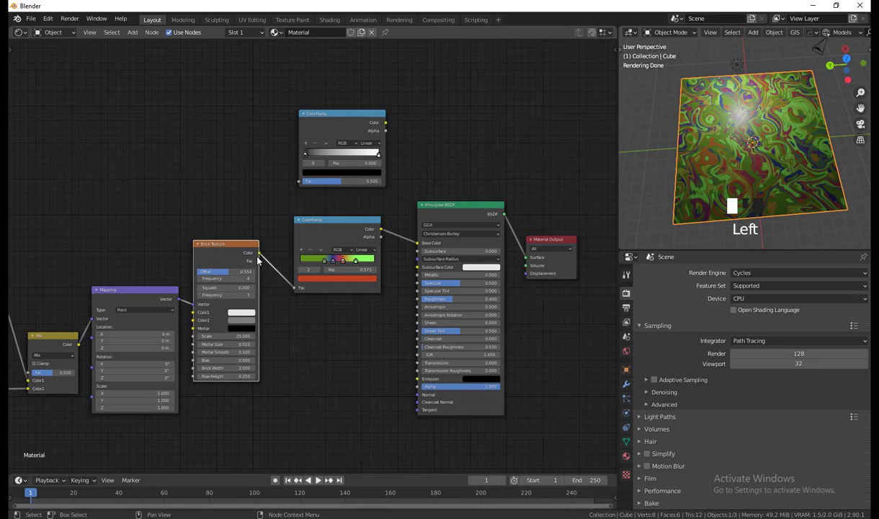
left_click_drag(260, 255, 263, 245)
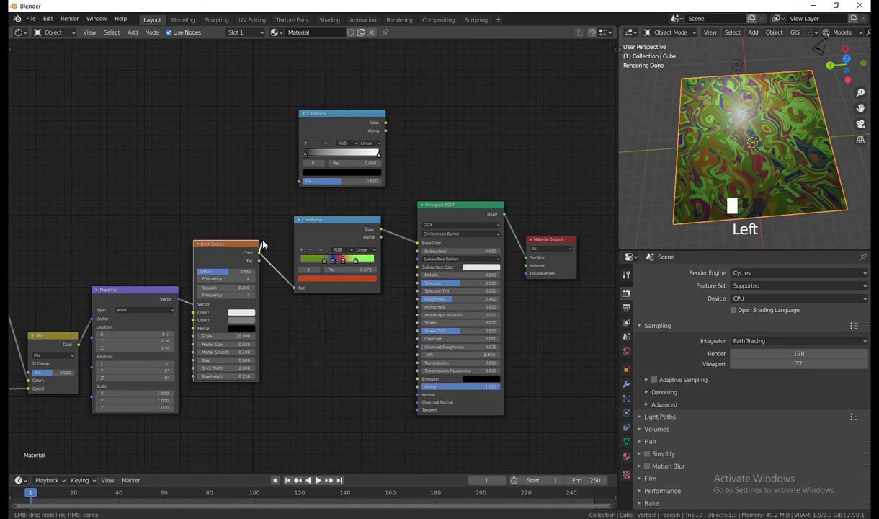
left_click_drag(292, 202, 285, 174)
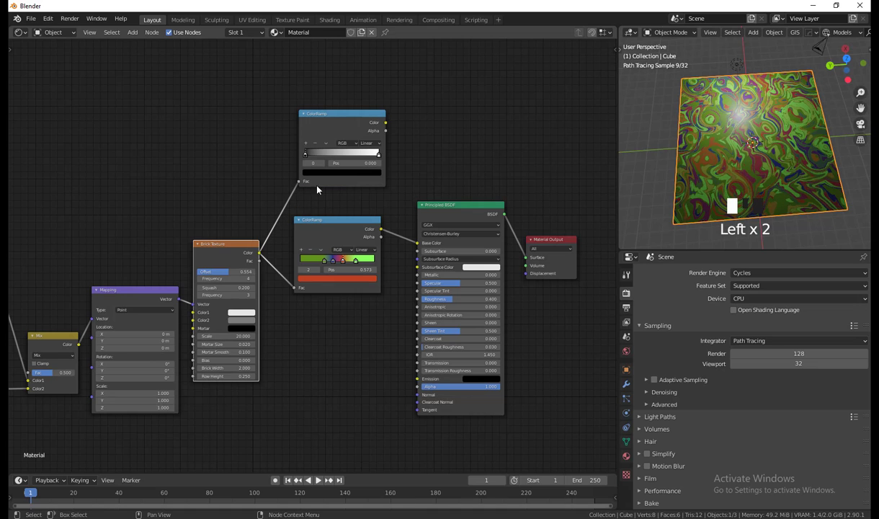
Set the upper ColorRamp's interpolation to Constant and move its white stop to about 0.505.
left_click(380, 143)
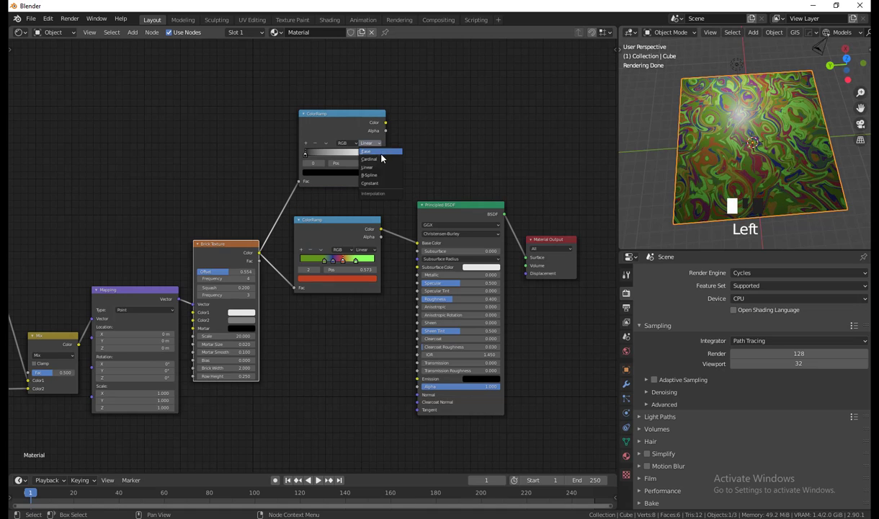
left_click(457, 131)
scroll(458, 134, "up", 4)
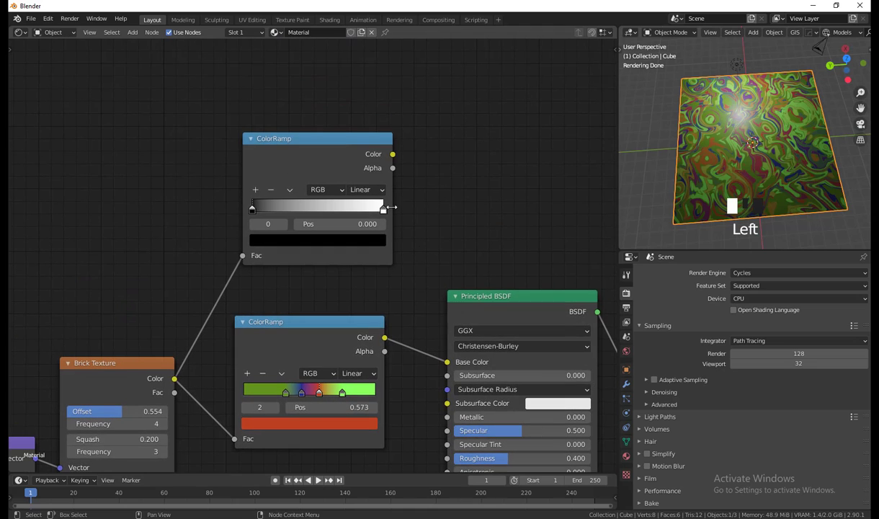
left_click(382, 190)
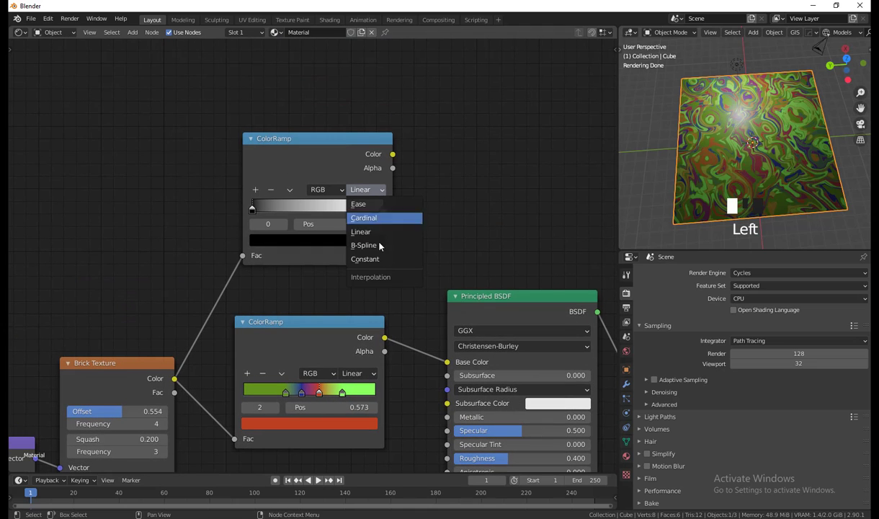
left_click(363, 258)
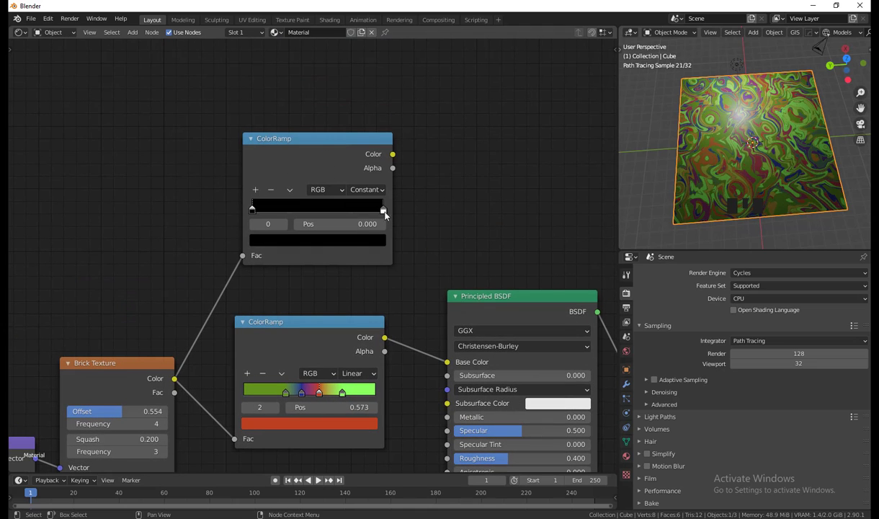
left_click_drag(383, 209, 319, 216)
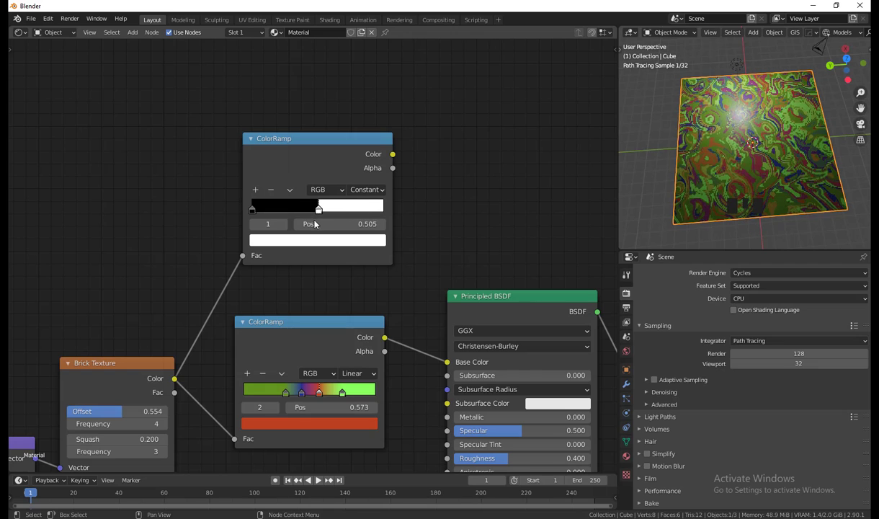
Shift the upper ColorRamp toward the Brick Texture and add a Mix Shader node above the Principled BSDF.
left_click_drag(314, 137, 259, 130)
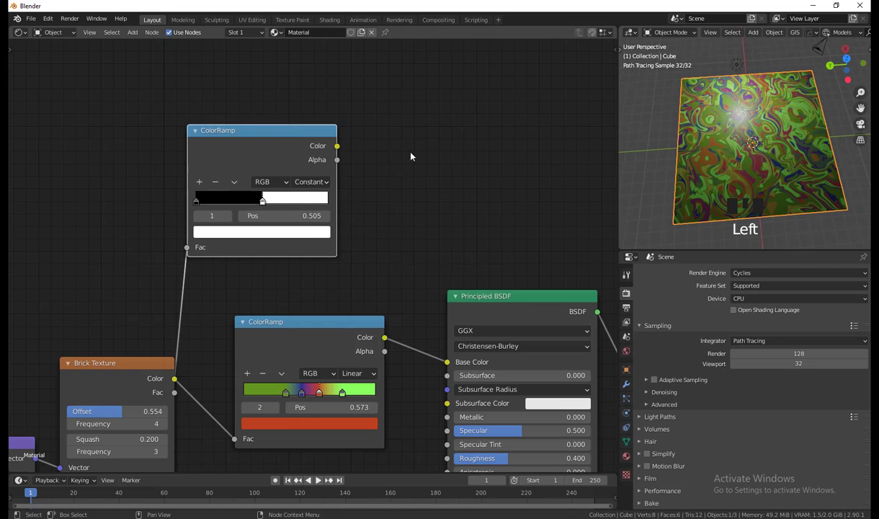
scroll(445, 180, "down", 3)
middle_click_drag(454, 224, 412, 212, "shift")
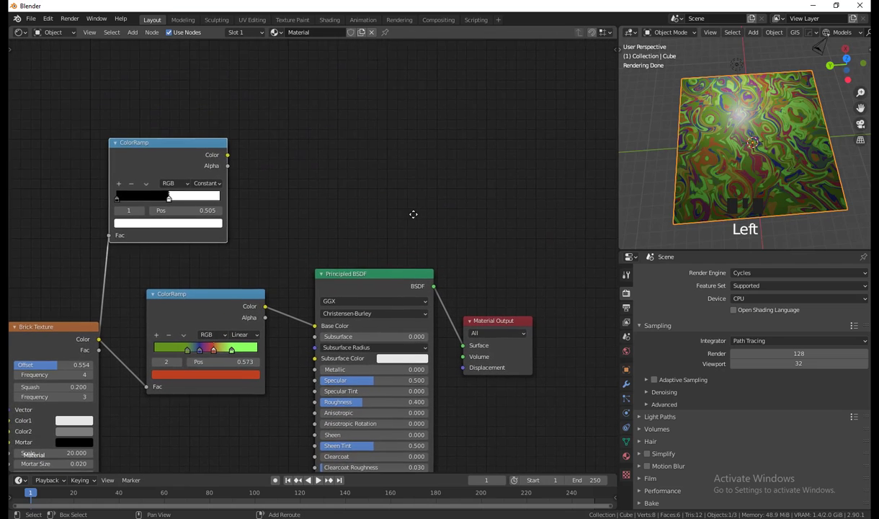
key("shift+a")
left_click(413, 145)
type("mi")
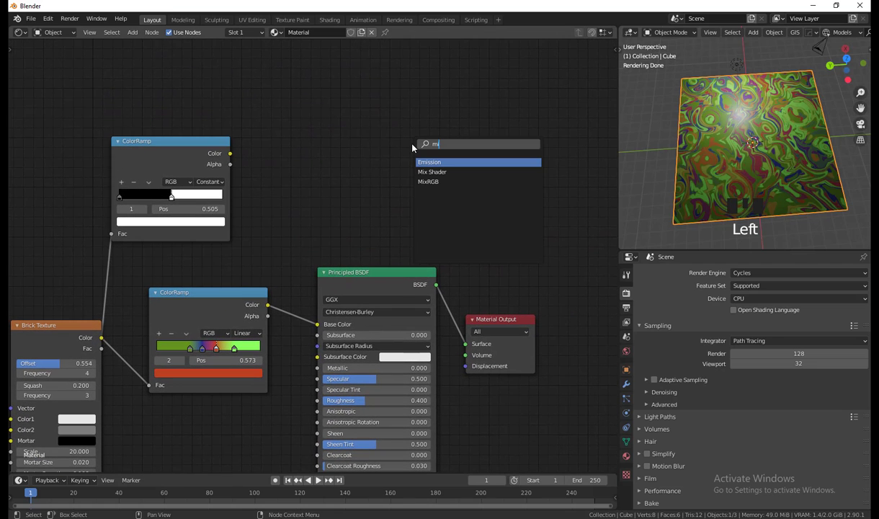
left_click(448, 172)
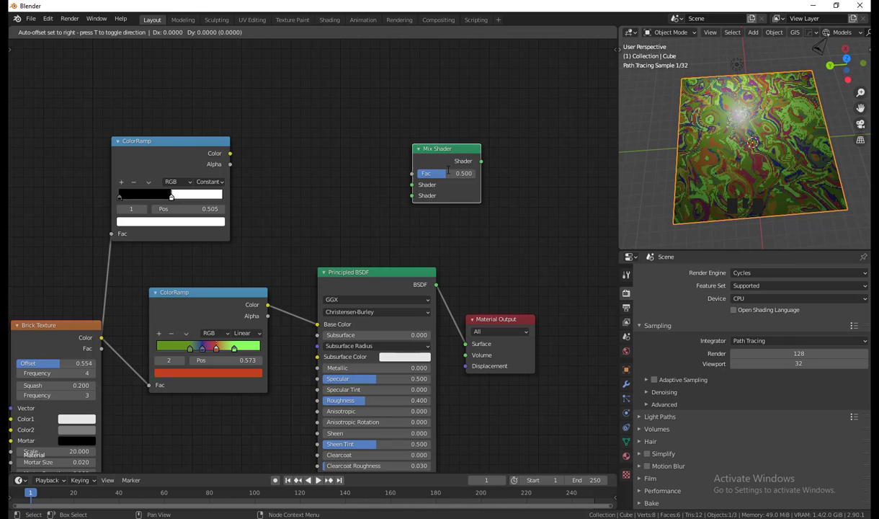
left_click(423, 133)
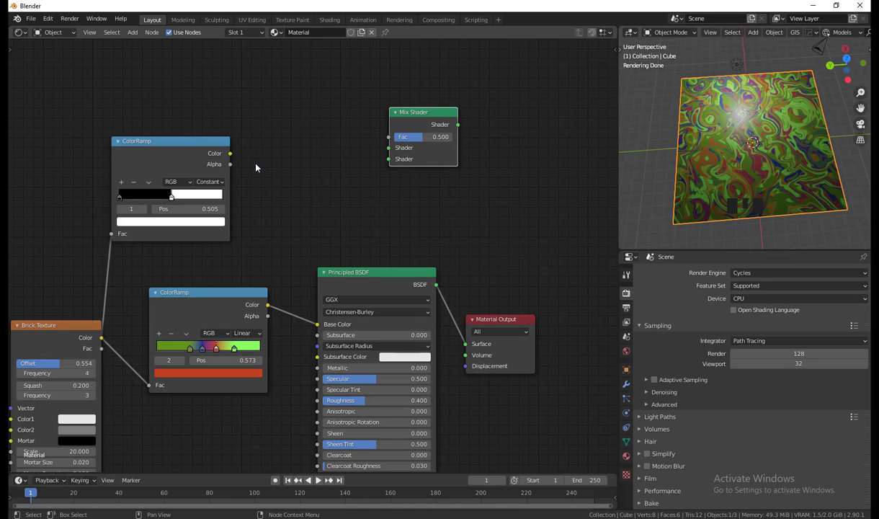
Wire the upper ColorRamp's Color into the Mix Shader's Fac, the Principled BSDF into its second Shader input, and its output into Material Output Surface.
left_click_drag(230, 153, 389, 137)
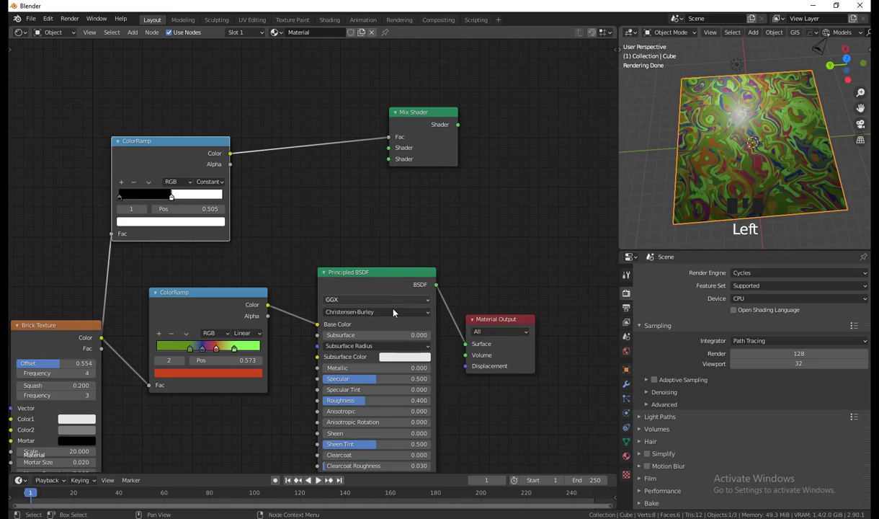
left_click_drag(437, 286, 368, 152)
left_click_drag(473, 319, 522, 265)
left_click_drag(457, 124, 516, 289)
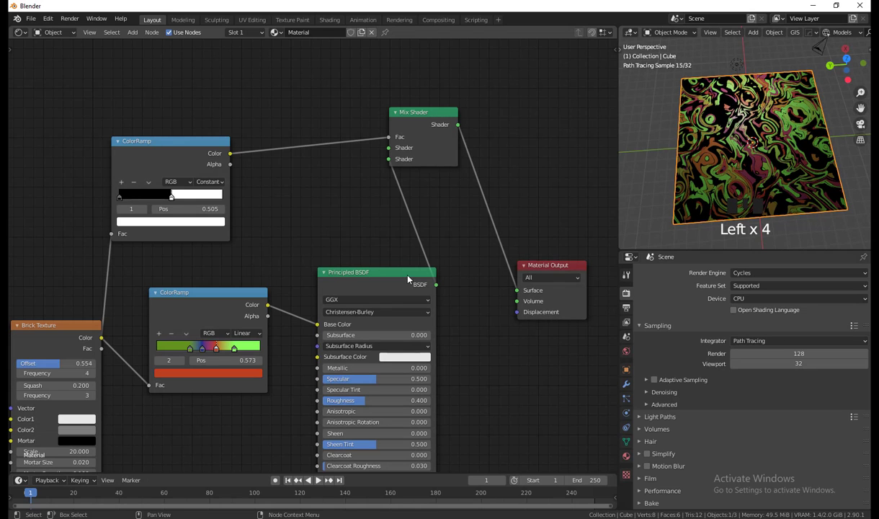
Spread out the Principled BSDF, Mix Shader and Material Output nodes to make room before the Mix Shader.
left_click_drag(389, 273, 399, 272)
left_click_drag(412, 119, 486, 137)
left_click_drag(557, 269, 608, 242)
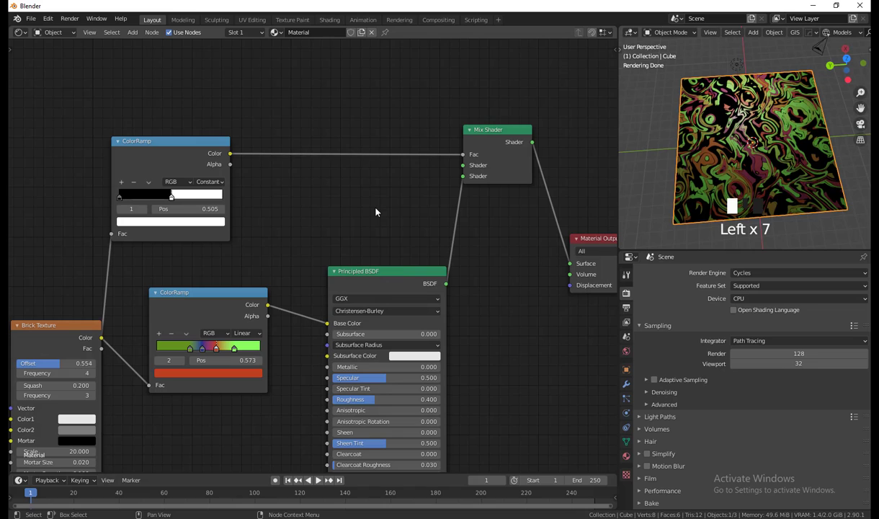
Add a Diffuse BSDF node above the Principled BSDF and wire its BSDF output into the Mix Shader's first Shader input.
key("shift+a")
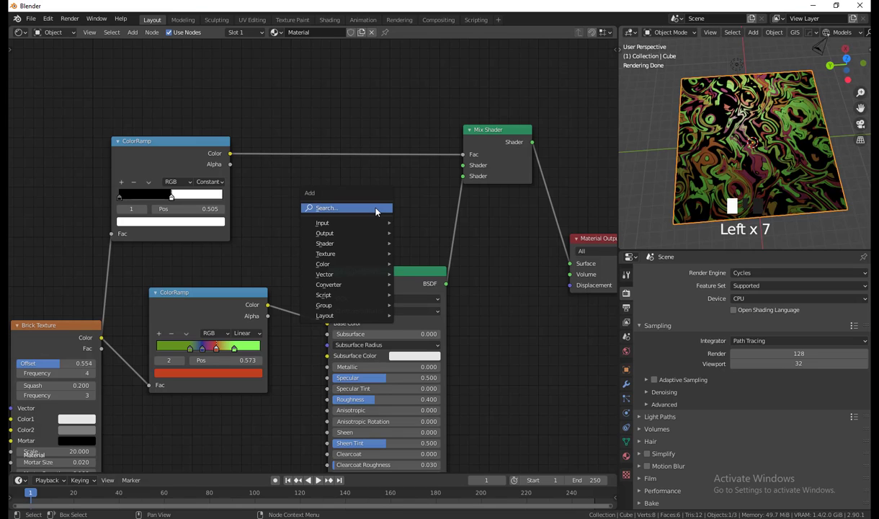
left_click(375, 209)
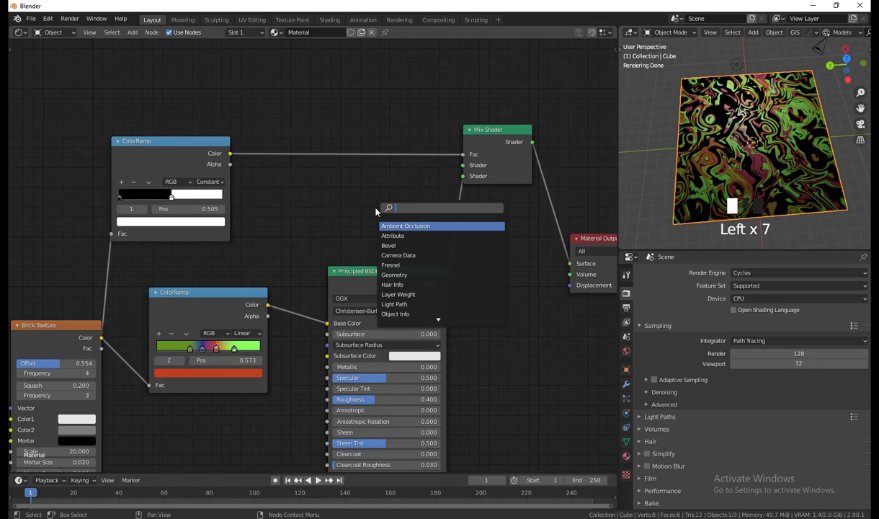
type("diff")
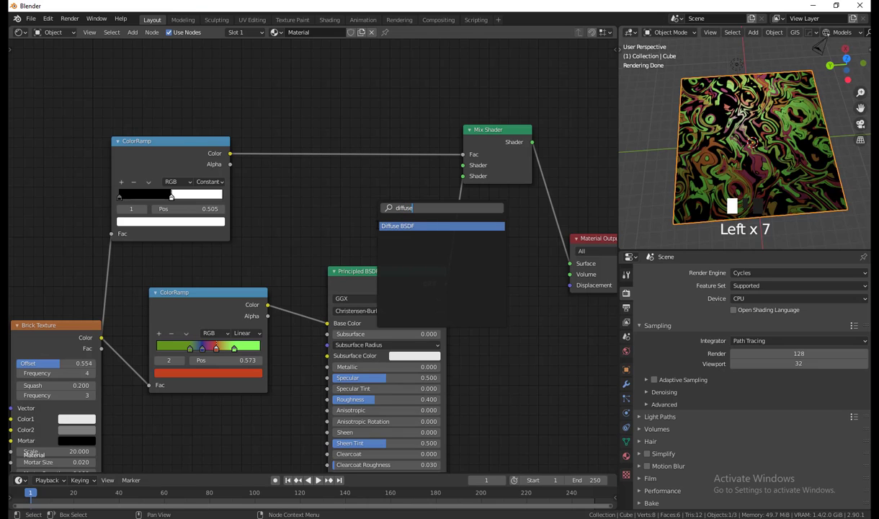
type("use")
key("Return")
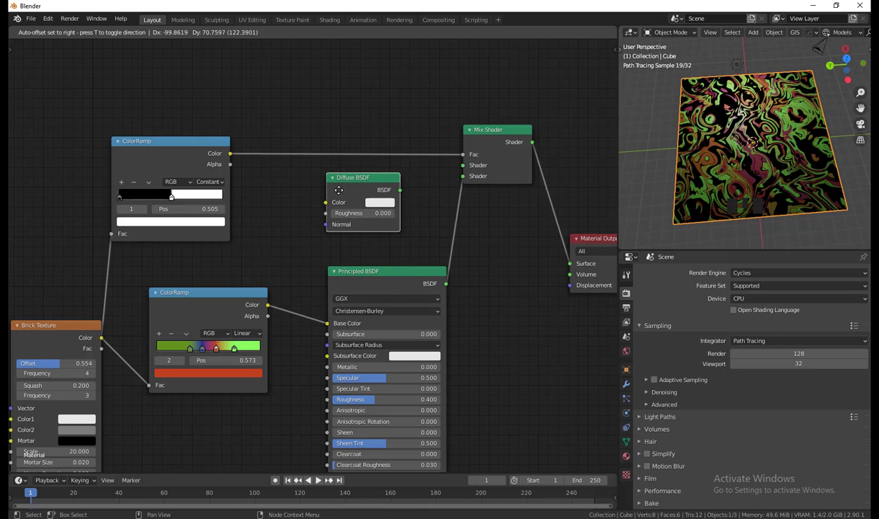
left_click(346, 202)
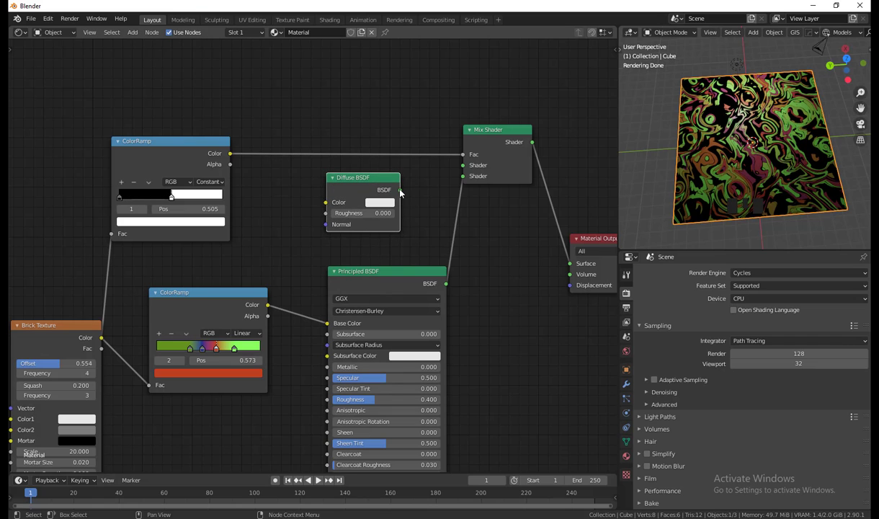
left_click_drag(401, 190, 463, 165)
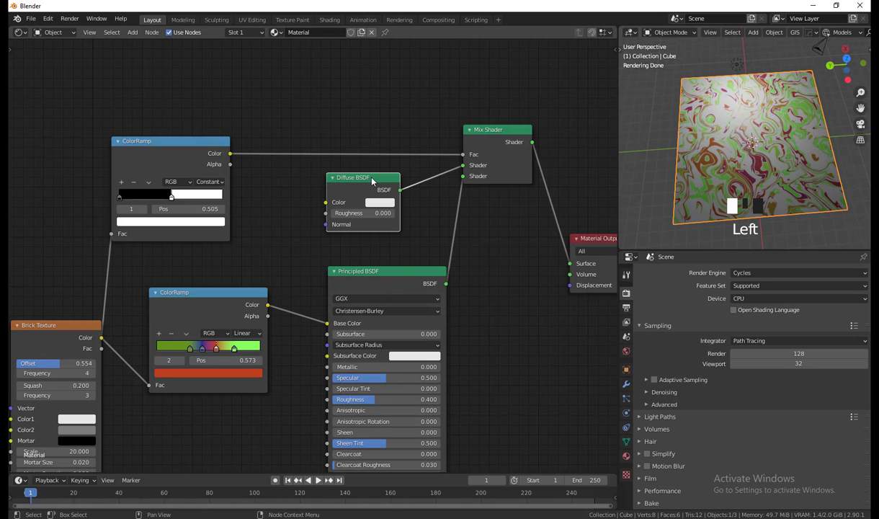
left_click_drag(372, 181, 369, 177)
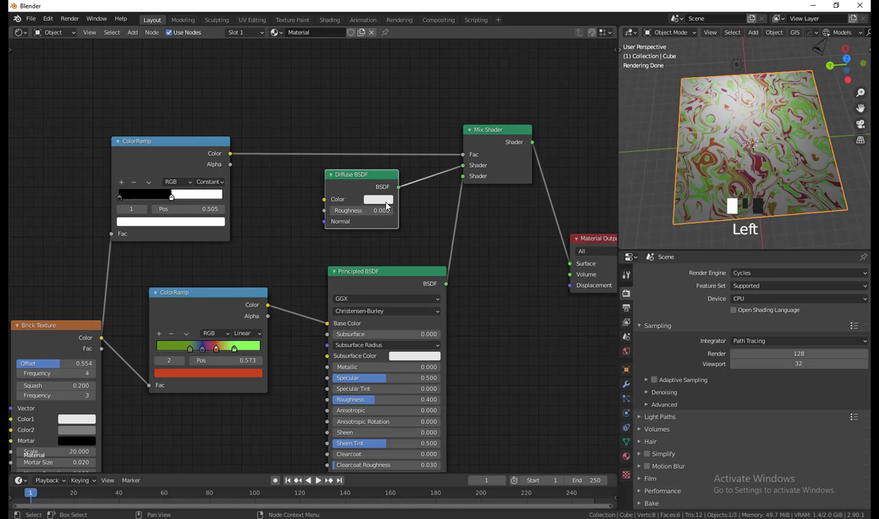
Set the Diffuse BSDF's colour to black and shift the node slightly away from the Mix Shader.
left_click(378, 199)
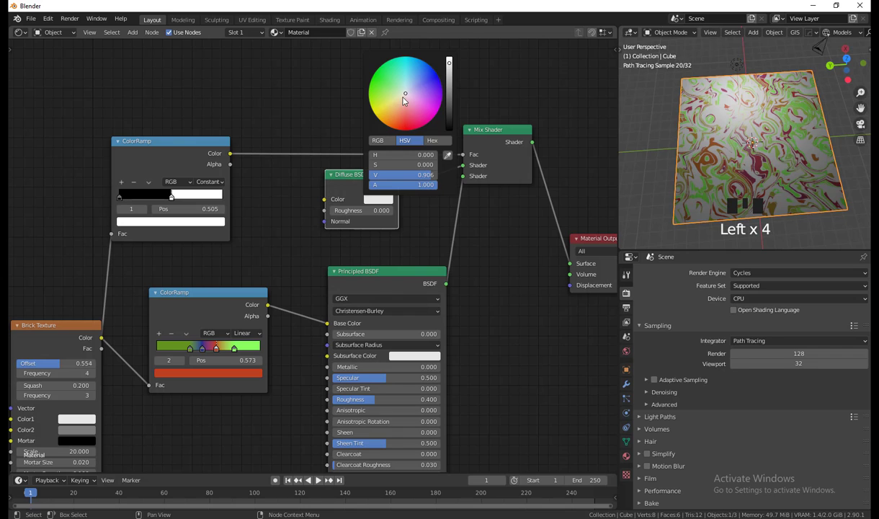
mouse_move(403, 100)
left_mouse_down()
mouse_move(395, 126)
mouse_move(385, 108)
mouse_move(409, 102)
left_mouse_up()
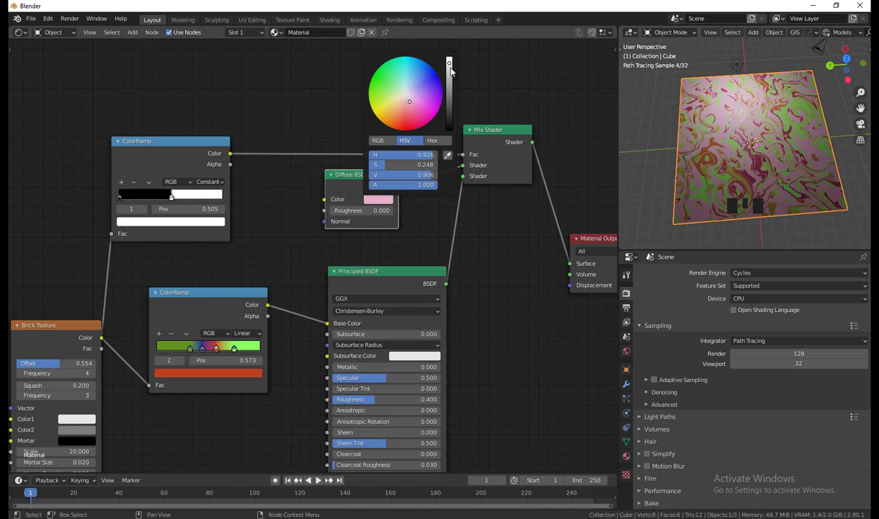
left_click_drag(451, 70, 448, 114)
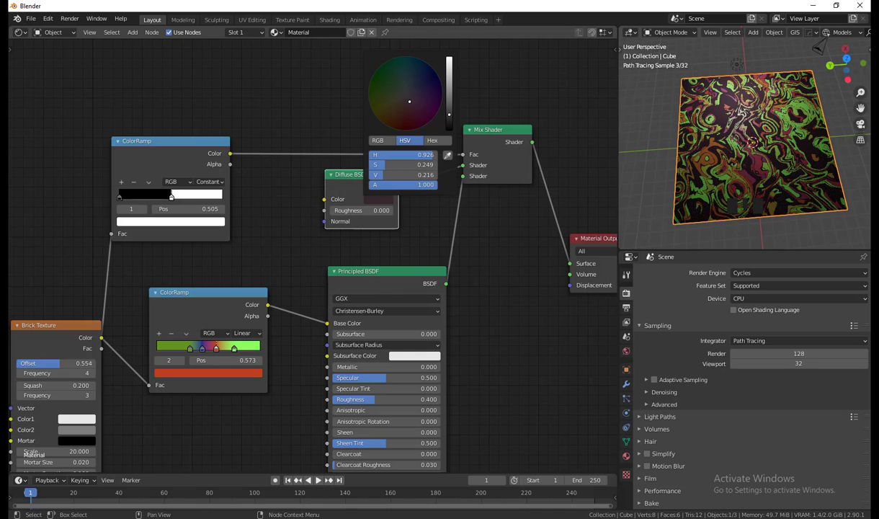
left_click(392, 201)
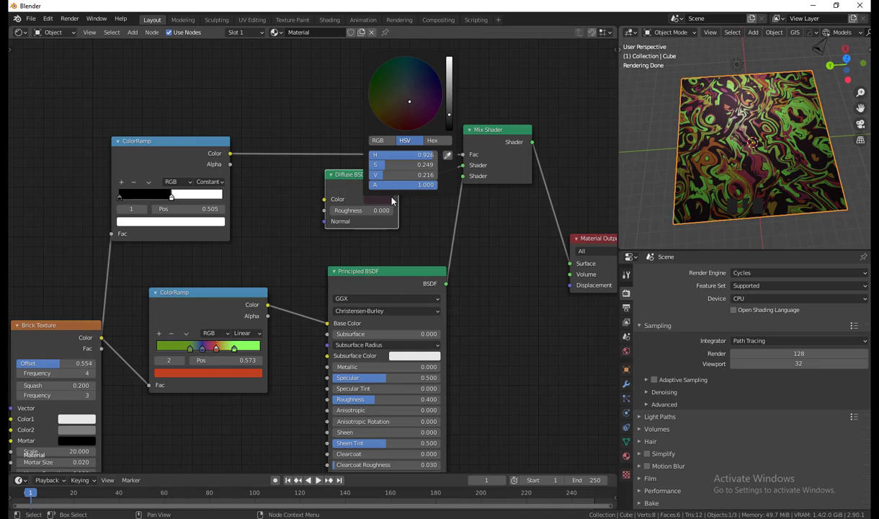
left_click_drag(450, 115, 449, 130)
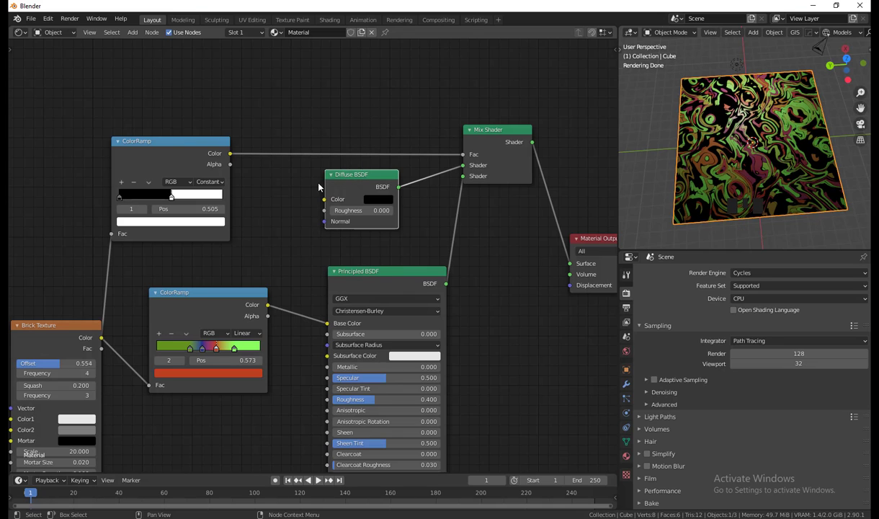
mouse_move(360, 178)
left_mouse_down()
mouse_move(342, 180)
mouse_move(372, 186)
left_mouse_up()
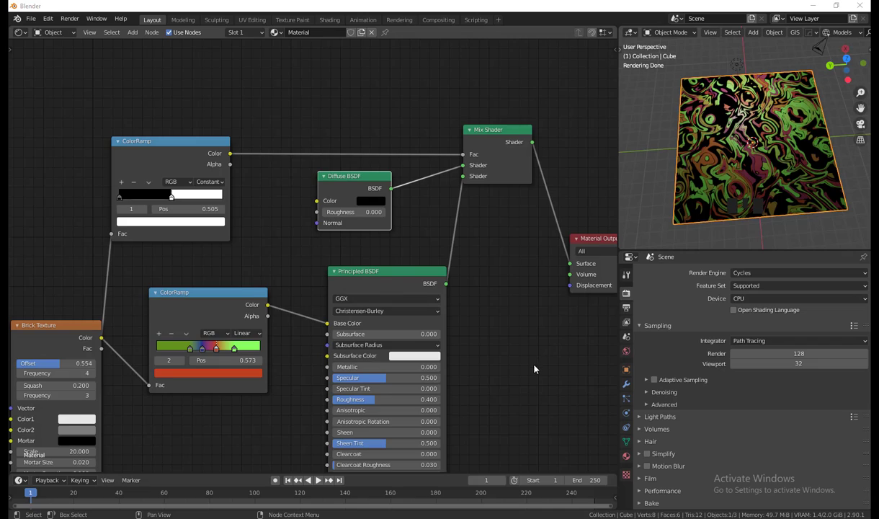
Move the lower ColorRamp node up, roughly level with the top of the Principled BSDF.
middle_click_drag(534, 369, 542, 241)
scroll(546, 277, "down", 3)
middle_click_drag(548, 286, 553, 337)
middle_click_drag(749, 180, 786, 148)
middle_click_drag(281, 376, 316, 312, "shift")
left_click_drag(325, 167, 338, 147)
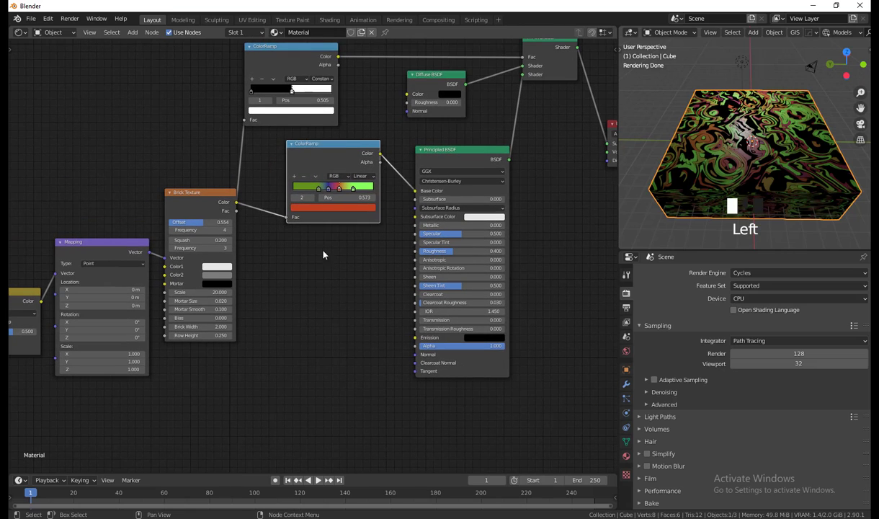
Add a Bump node below the lower ColorRamp, between the Brick Texture and the Principled BSDF.
middle_click_drag(323, 254, 319, 280, "shift")
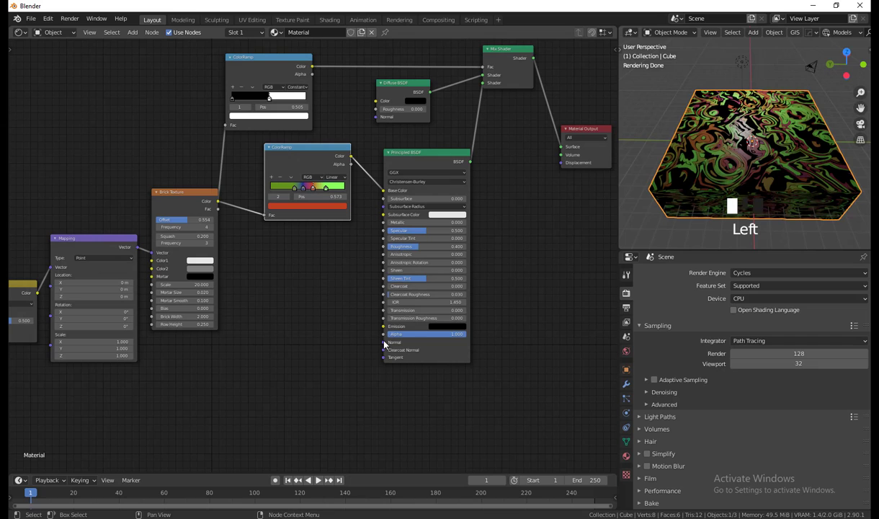
middle_click_drag(322, 348, 343, 355)
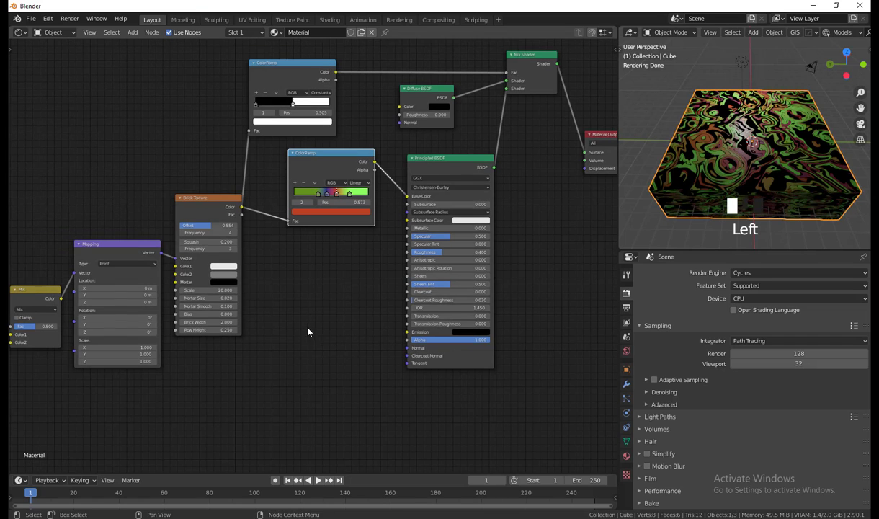
middle_click_drag(305, 327, 309, 313)
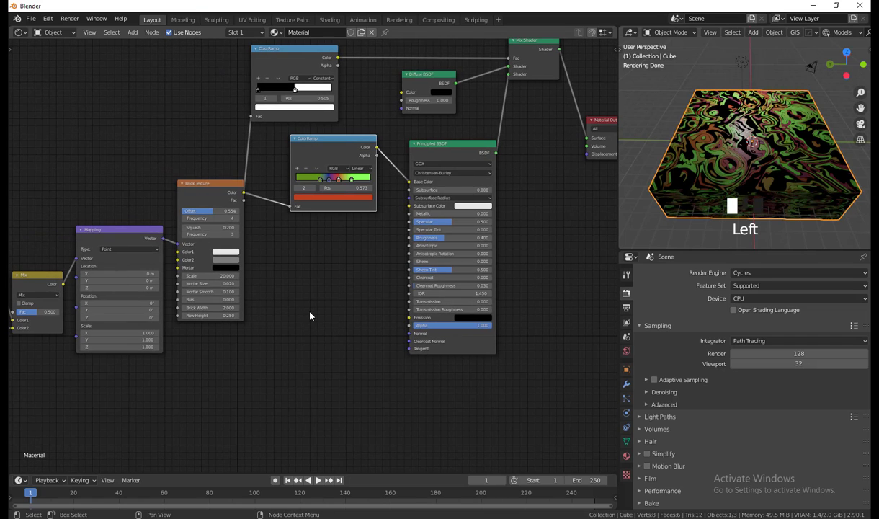
key("shift+a")
left_click(310, 316)
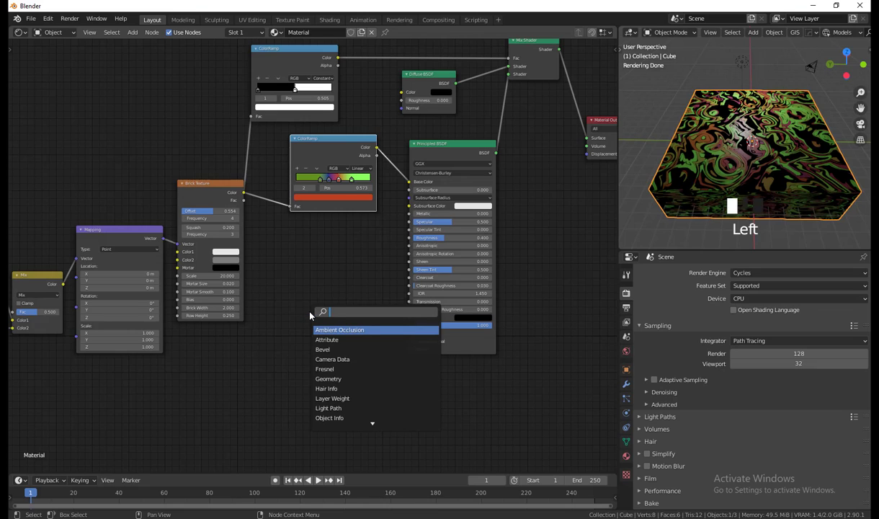
type("bump")
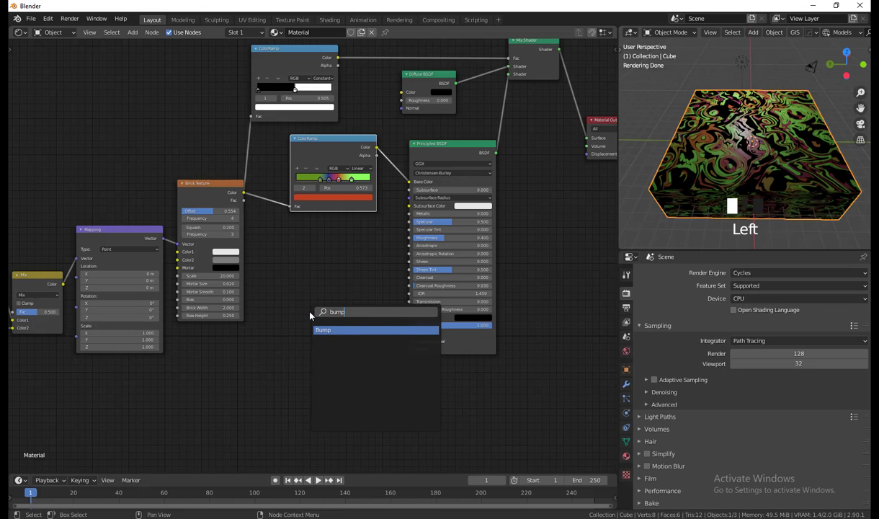
left_click(368, 330)
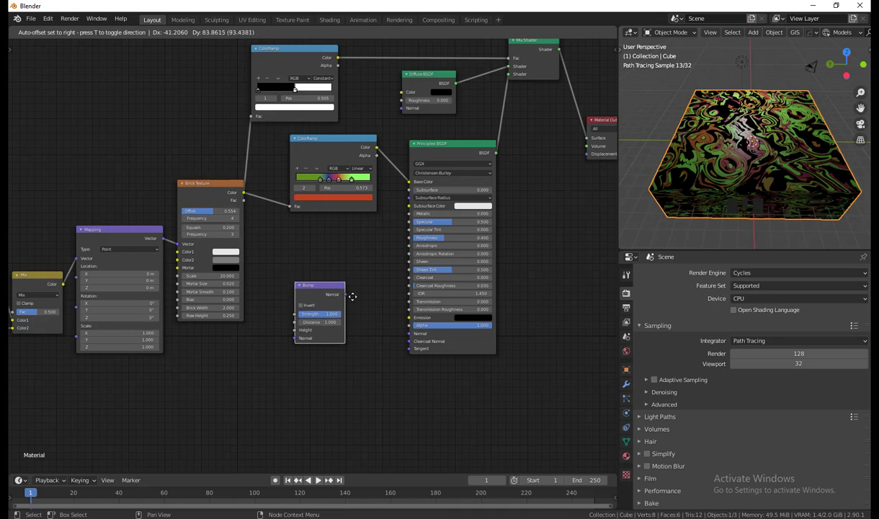
left_click(352, 297)
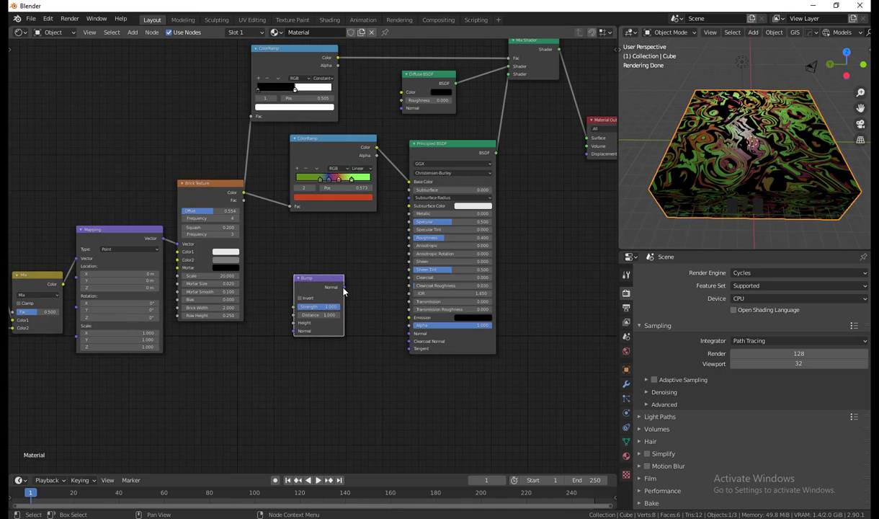
Wire the Brick Texture's Color into the Bump node's Height and the Bump's Normal output into the Principled BSDF's Normal.
left_click_drag(243, 196, 254, 256)
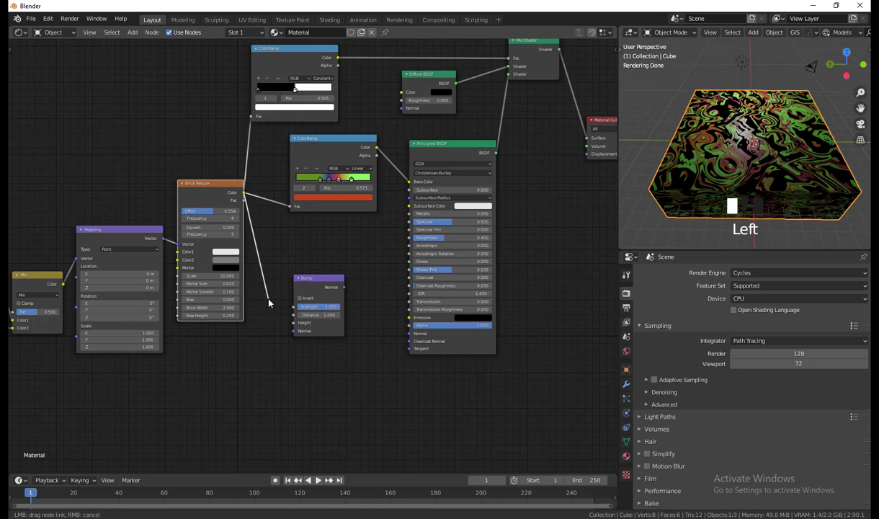
left_click_drag(282, 321, 294, 329)
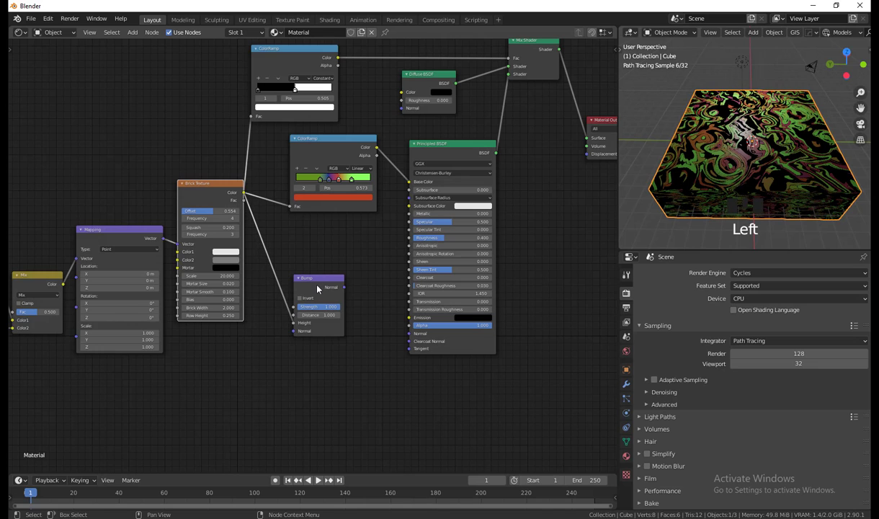
left_click_drag(340, 291, 362, 296)
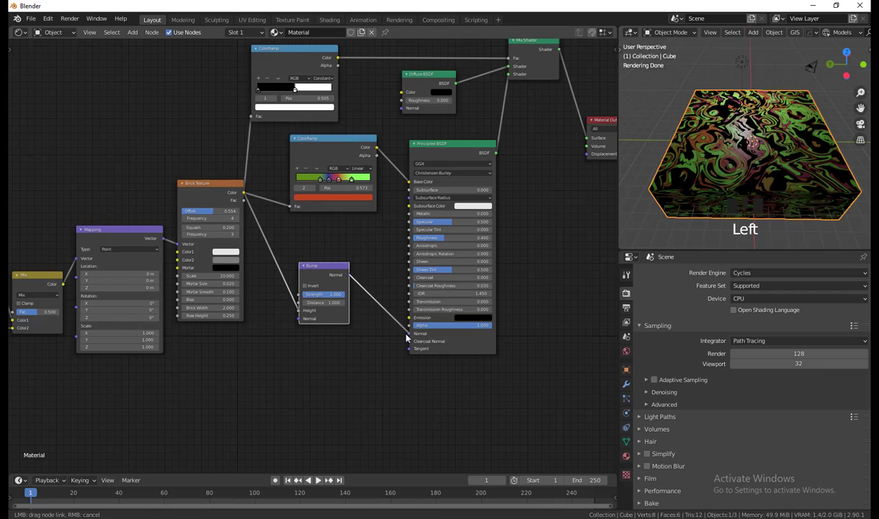
left_click_drag(405, 337, 407, 336)
middle_click_drag(835, 127, 806, 131)
scroll(805, 130, "down", 3)
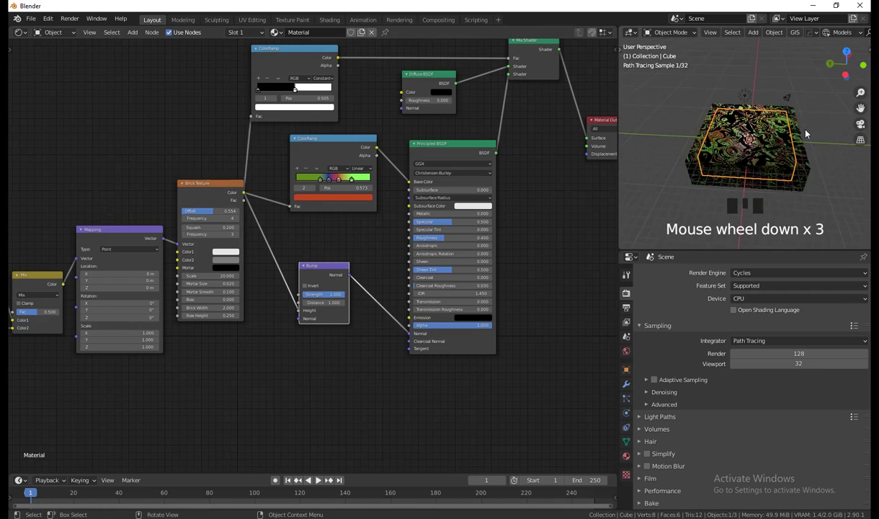
Change the Diffuse BSDF colour from black to a light blue-violet.
scroll(806, 133, "up", 11)
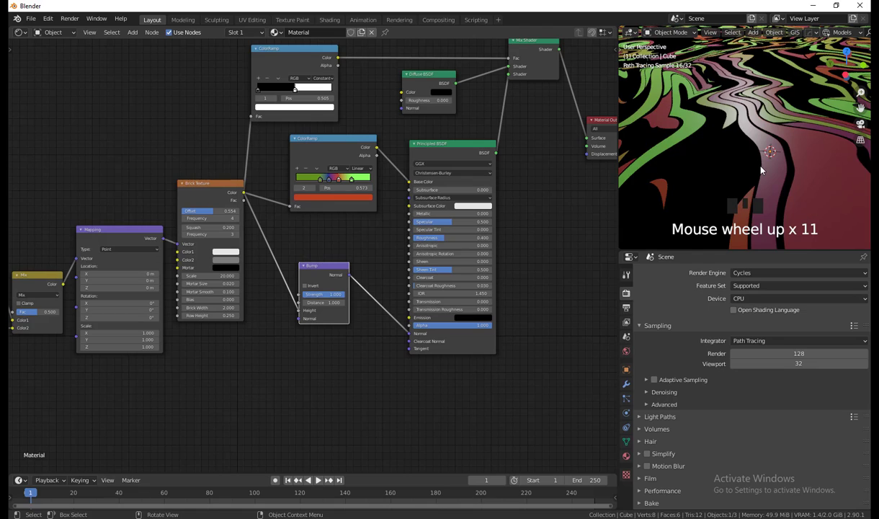
scroll(762, 170, "down", 3)
middle_click_drag(761, 170, 722, 194)
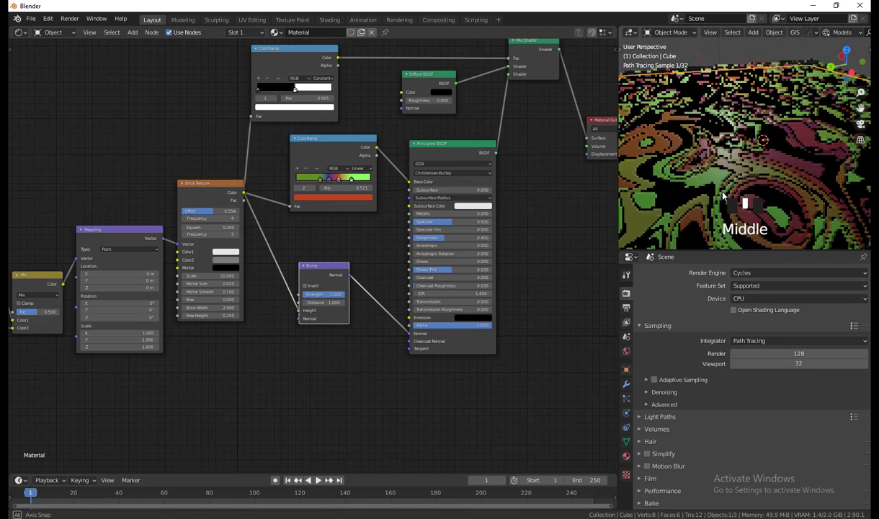
left_click(443, 93)
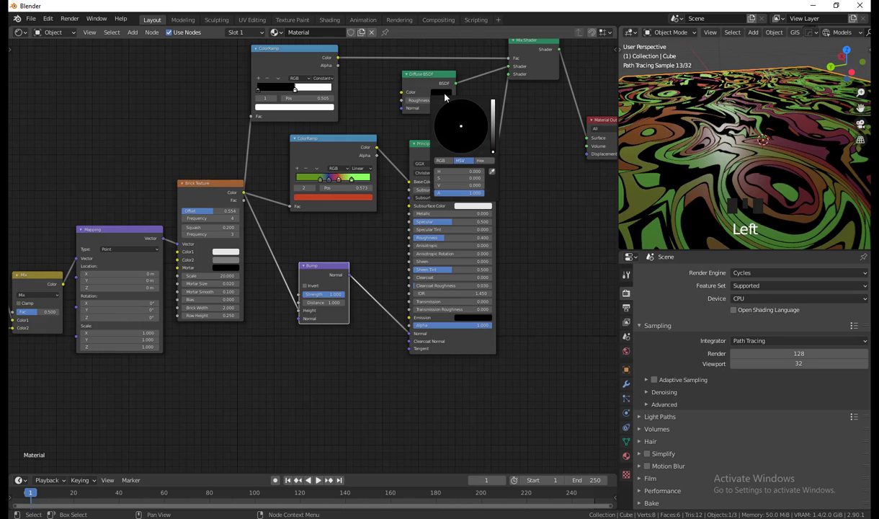
left_click_drag(493, 124, 470, 119)
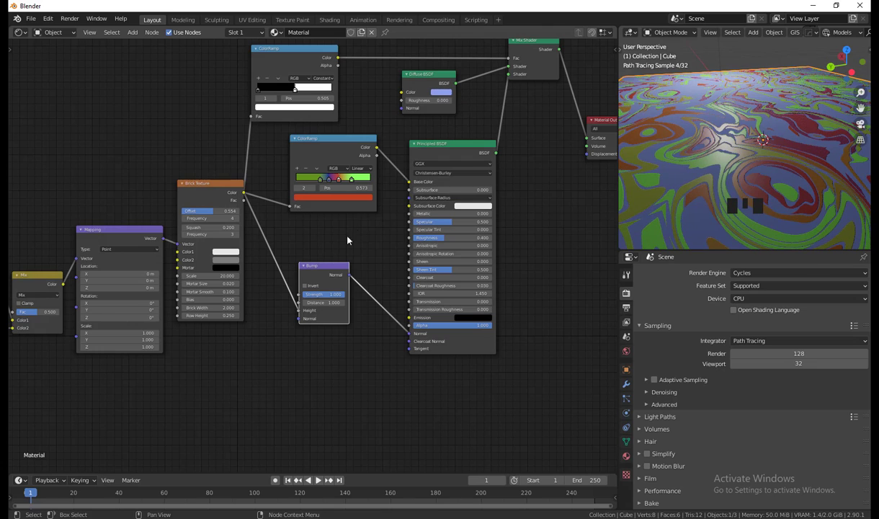
Try a Fac of about 0.942 on the Mix node feeding the Mapping node and inspect the pattern on the cube.
middle_click_drag(258, 337, 523, 255, "shift")
middle_click_drag(340, 329, 437, 343, "shift")
middle_click_drag(357, 343, 357, 364, "shift")
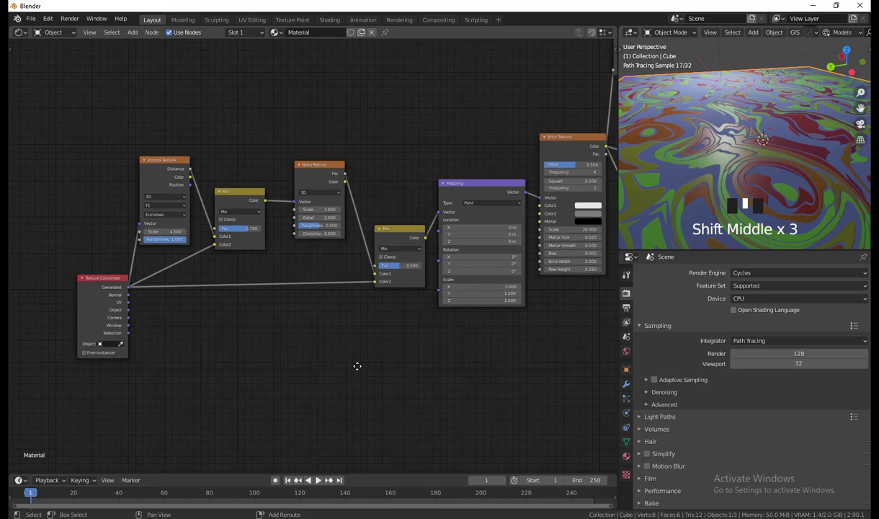
scroll(443, 354, "up", 1)
middle_click_drag(443, 357, 393, 384, "shift")
left_click_drag(347, 285, 367, 285)
scroll(667, 164, "down", 3)
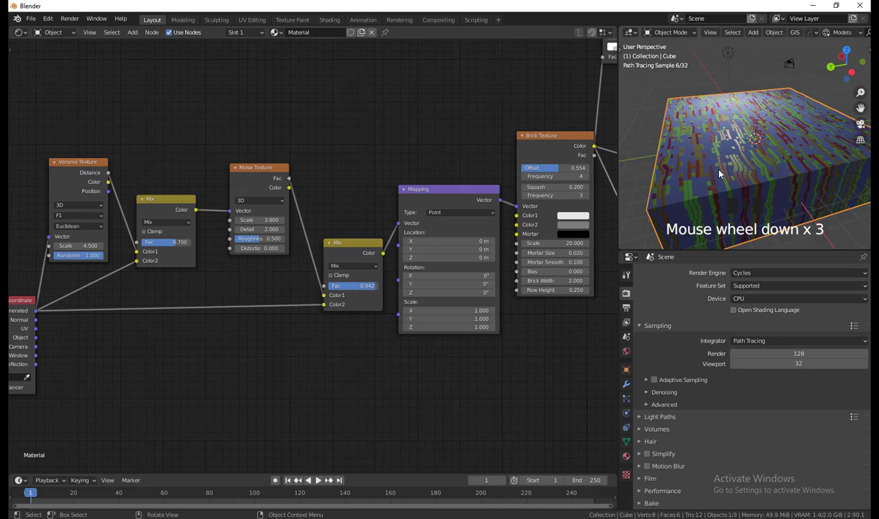
middle_click_drag(667, 164, 703, 217)
scroll(705, 176, "up", 2)
middle_click_drag(704, 176, 735, 198)
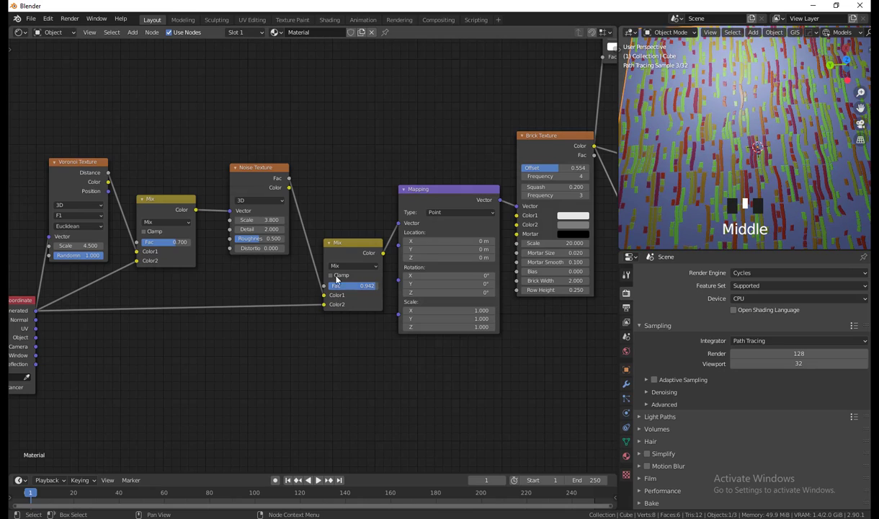
Set the Fac to about 0.408 on the Mix node before Mapping and 0.800 on the Mix node before Noise Texture.
left_click_drag(356, 285, 329, 285)
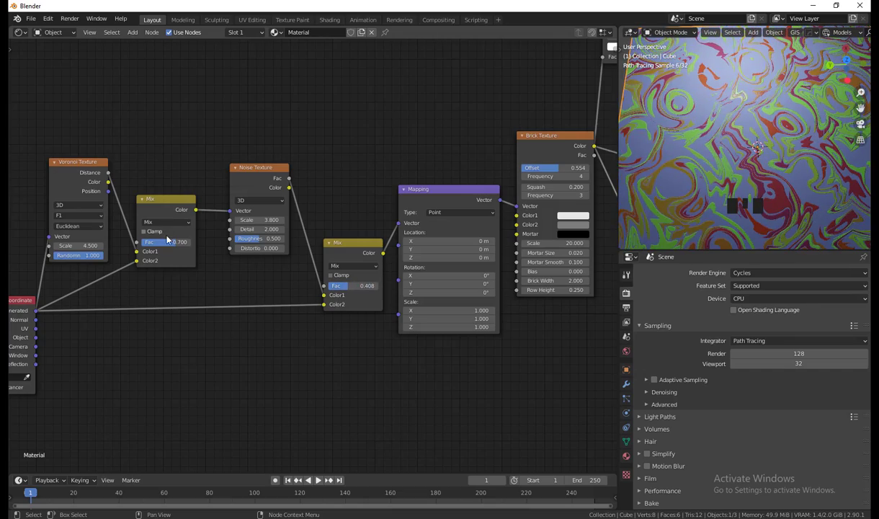
mouse_move(166, 243)
left_mouse_down()
mouse_move(181, 243)
mouse_move(172, 242)
left_mouse_up()
middle_click_drag(746, 220, 716, 179)
Rearrange the Mix Shader, Material Output and Diffuse BSDF nodes so the shader end of the tree is tidier.
middle_click_drag(360, 366, 301, 340, "shift")
scroll(389, 320, "down", 3)
scroll(403, 323, "down", 1)
scroll(451, 358, "down", 1)
middle_click_drag(451, 358, 350, 369, "shift")
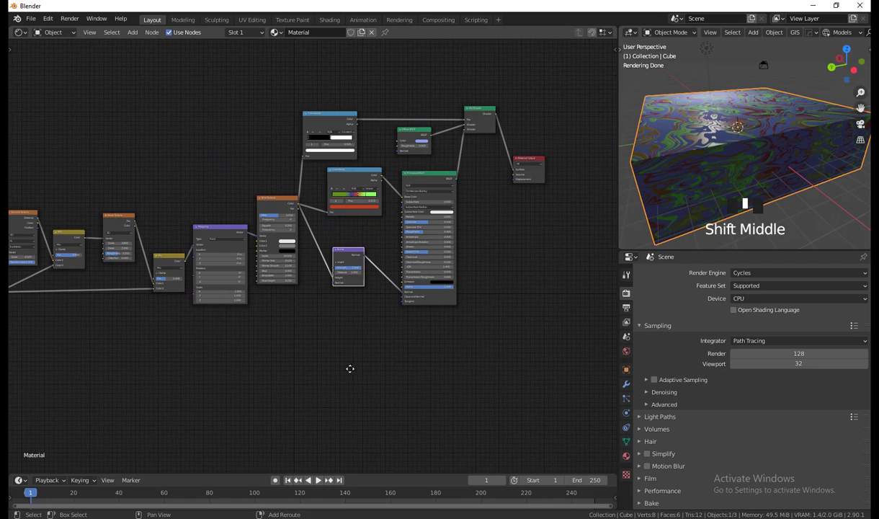
left_click_drag(485, 115, 487, 132)
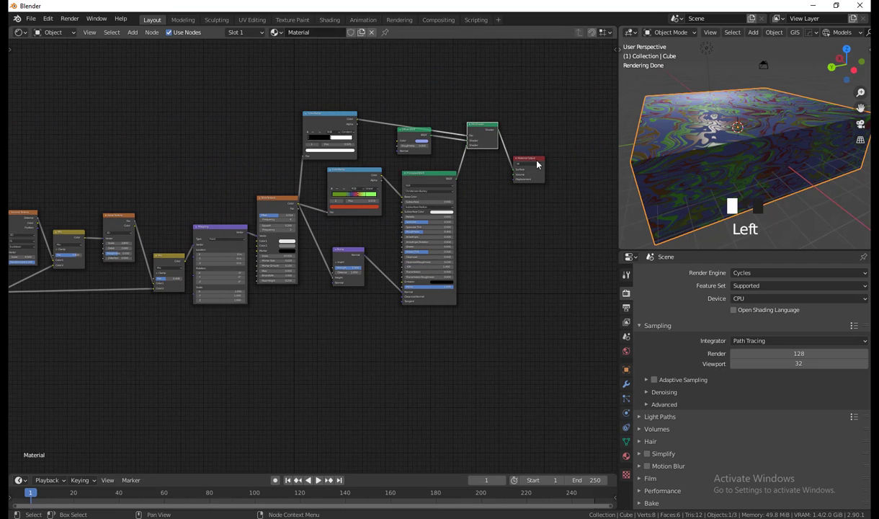
left_click_drag(526, 158, 545, 132)
left_click_drag(404, 134, 403, 147)
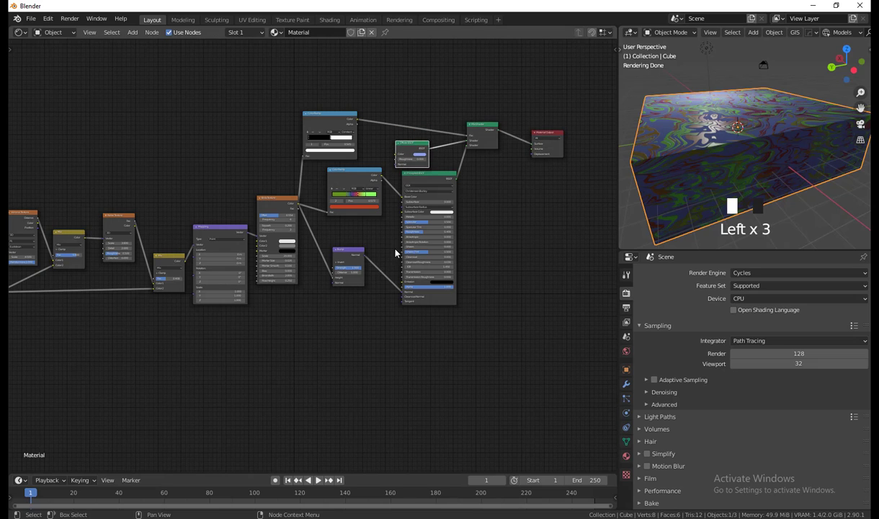
Move the Texture Coordinate node farther from the Voronoi Texture and shift the Mix node before Mapping up towards Noise Texture.
middle_click_drag(286, 339, 425, 298, "shift")
scroll(432, 303, "down", 3)
scroll(375, 337, "up", 4)
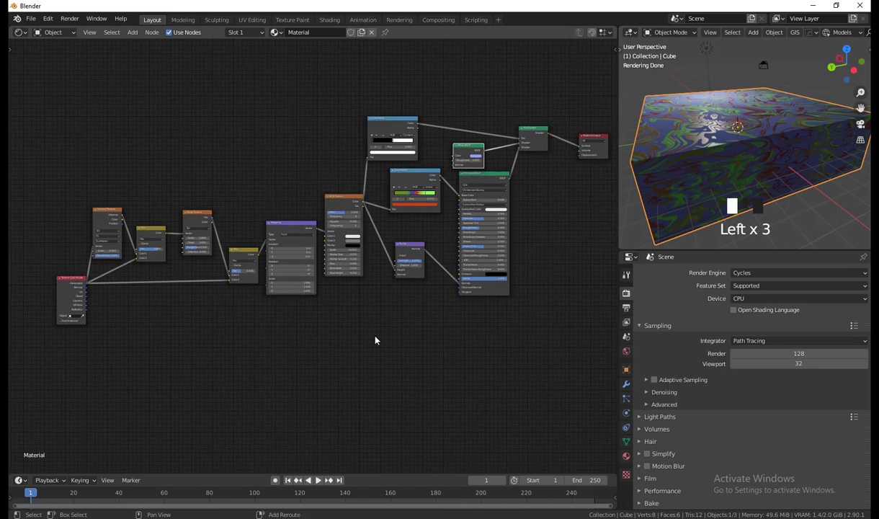
scroll(315, 351, "up", 2)
middle_click_drag(176, 373, 421, 379, "shift")
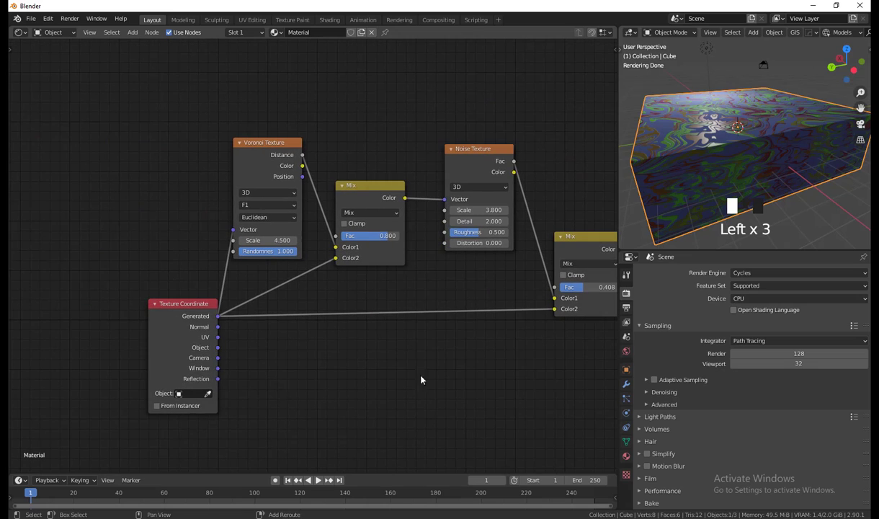
left_click_drag(189, 305, 160, 291)
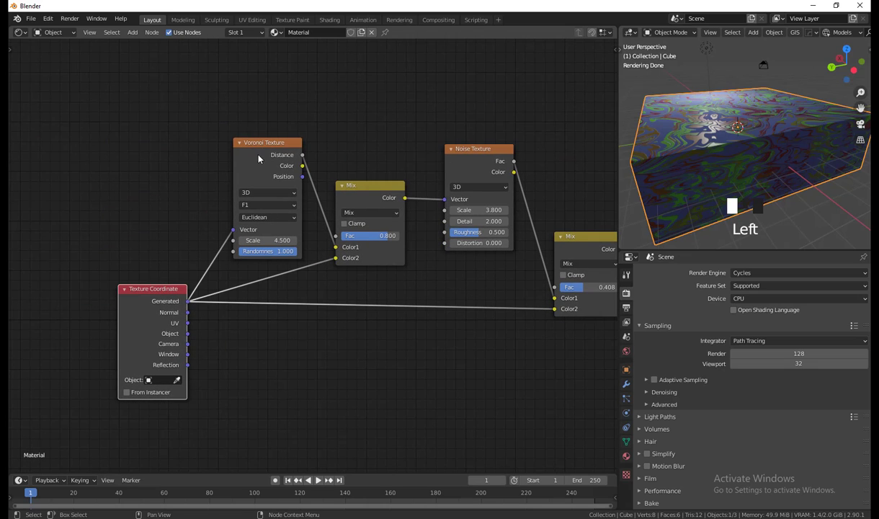
middle_click_drag(397, 365, 239, 374)
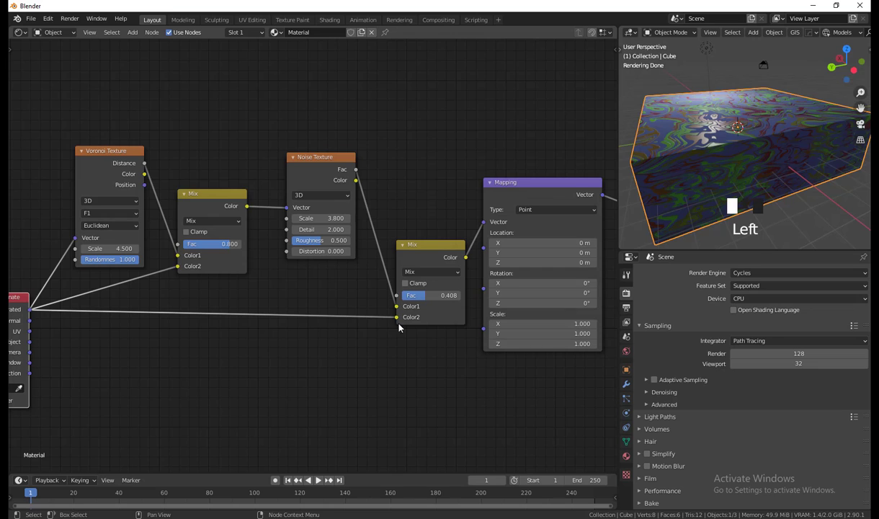
middle_click_drag(501, 393, 312, 376)
left_click_drag(249, 236, 226, 205)
Set the Bump node's Distance to 5 and inspect the rendered surface of the cube up close.
middle_click_drag(374, 331, 252, 349)
middle_click_drag(366, 379, 283, 425)
middle_click_drag(494, 395, 389, 443)
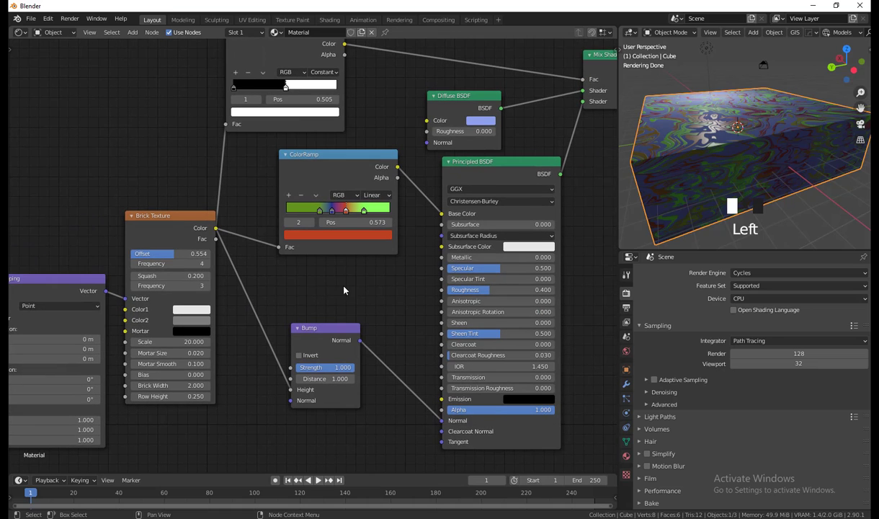
middle_click_drag(387, 327, 298, 378)
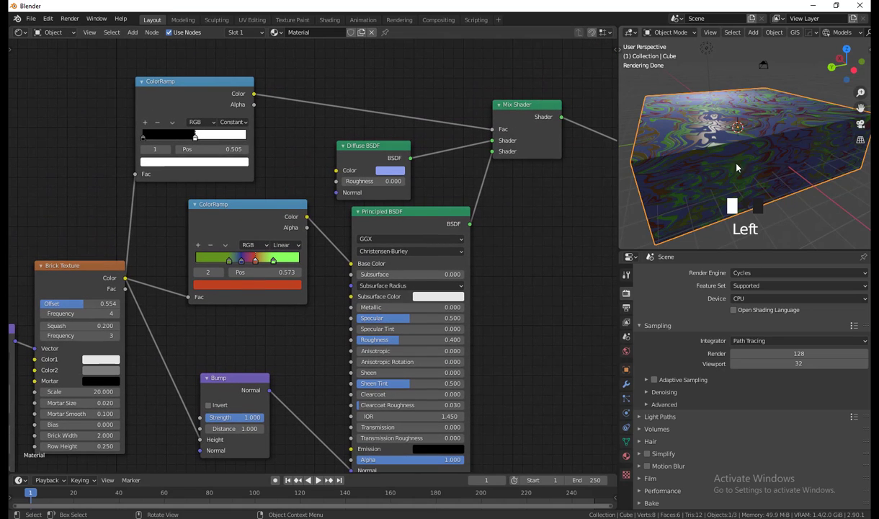
middle_click_drag(701, 155, 706, 169)
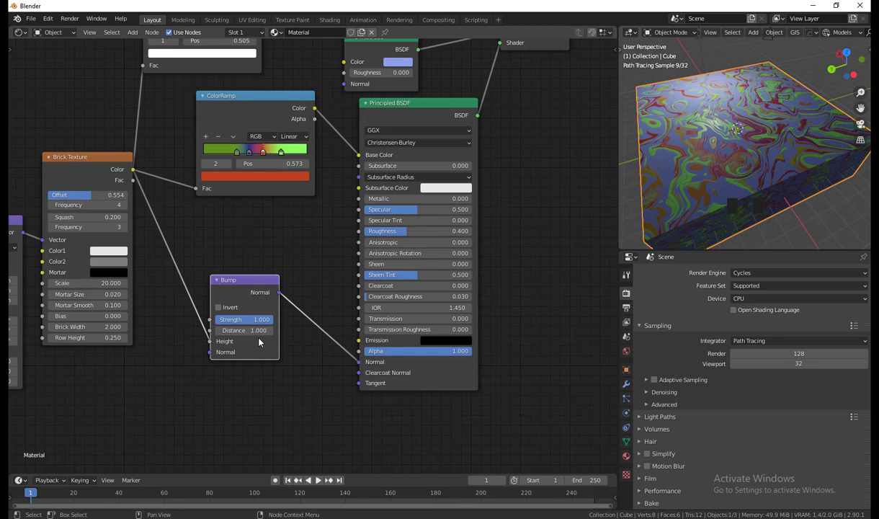
mouse_move(261, 330)
left_mouse_down()
mouse_move(223, 331)
mouse_move(273, 331)
mouse_move(248, 331)
left_mouse_up()
left_click(249, 332)
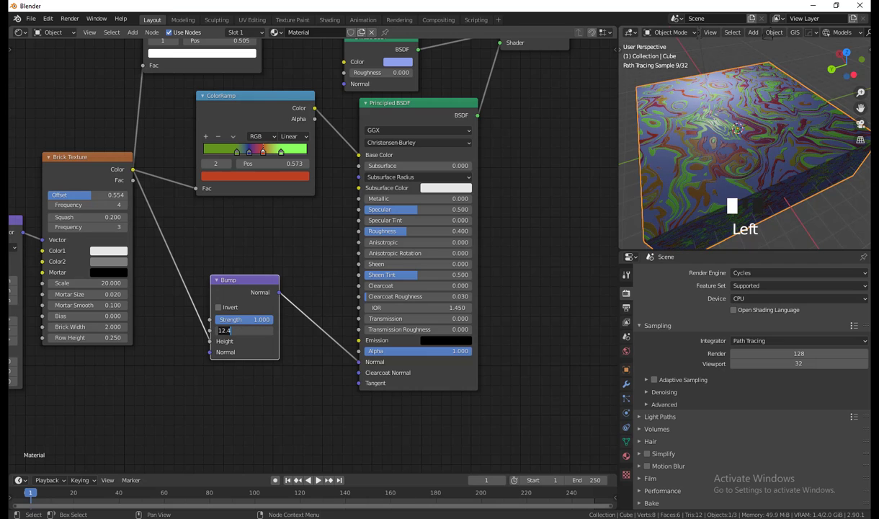
type("5")
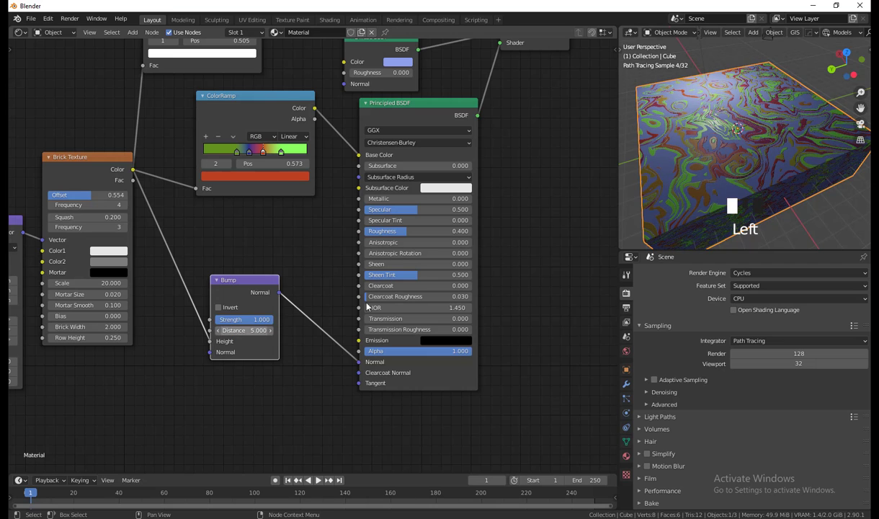
middle_click(663, 132)
scroll(696, 144, "down", 4)
scroll(696, 143, "up", 8)
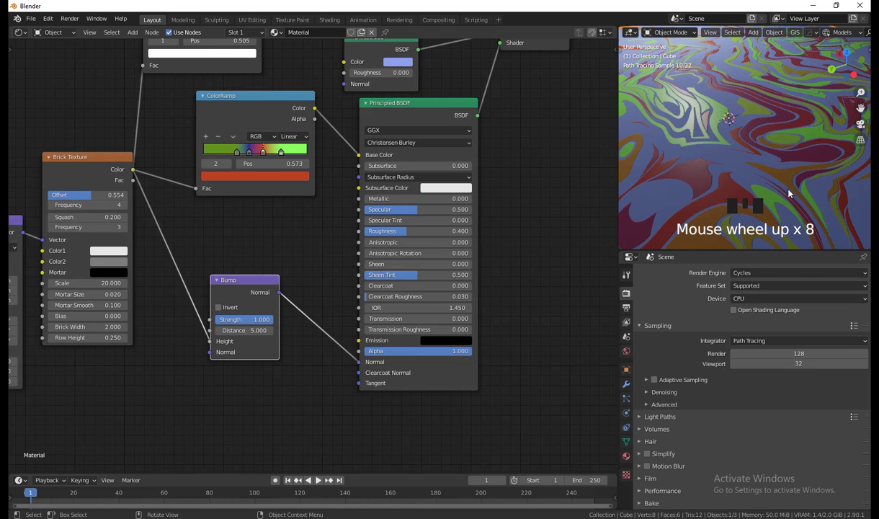
middle_click_drag(730, 178, 753, 188)
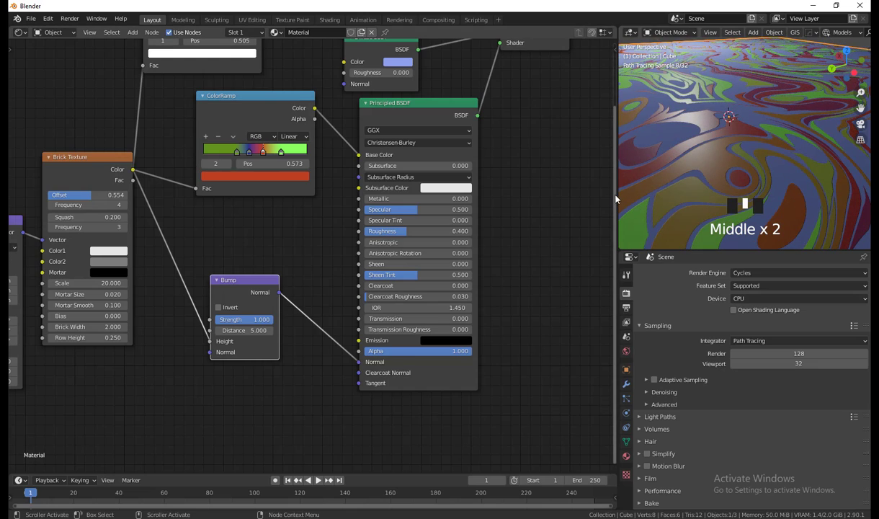
Widen the node editor and view the complete material node tree.
left_click_drag(616, 205, 340, 187)
scroll(614, 180, "down", 2)
middle_click_drag(614, 196, 668, 190)
scroll(666, 196, "down", 2)
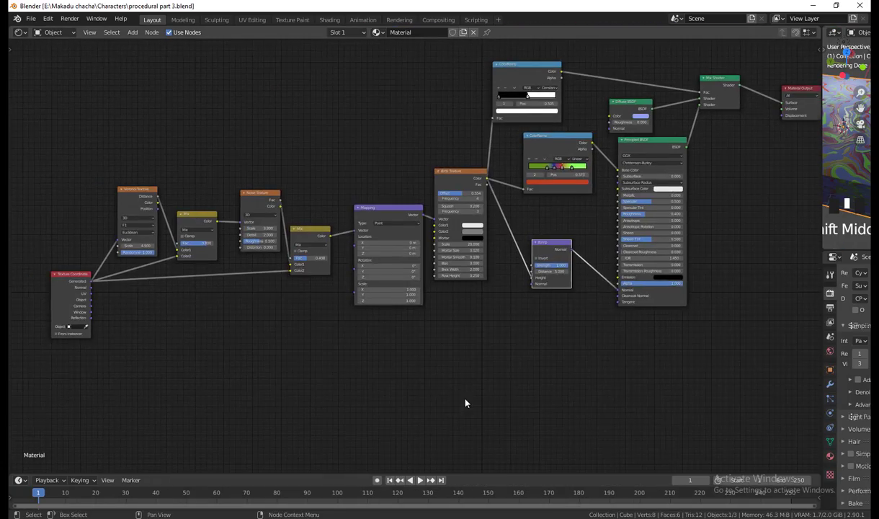
scroll(465, 400, "down", 2)
mouse_move(688, 340)
middle_mouse_down()
mouse_move(680, 360)
mouse_move(682, 347)
middle_mouse_up()
middle_click_drag(390, 382, 432, 369)
Reposition the Voronoi Texture, Noise Texture and both Mix nodes higher to space out the start of the tree.
scroll(278, 346, "up", 3)
middle_click_drag(196, 329, 283, 362)
scroll(283, 362, "up", 3)
middle_click_drag(206, 223, 219, 253)
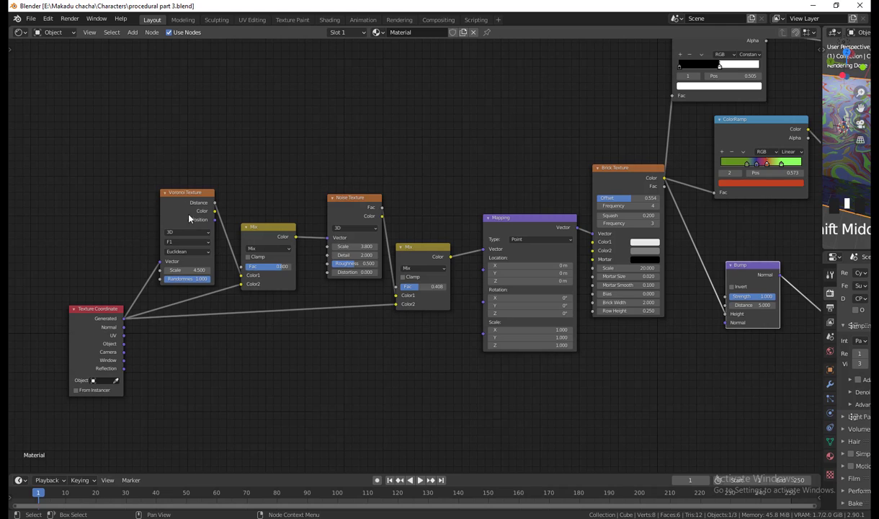
left_click_drag(187, 194, 168, 187)
left_click_drag(340, 196, 341, 173)
left_click_drag(405, 246, 415, 216)
left_click_drag(253, 226, 252, 196)
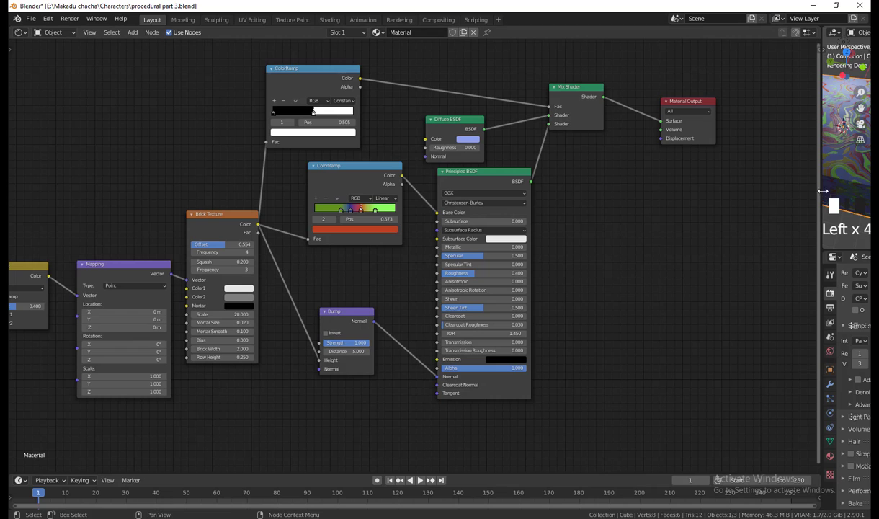
Narrow the node editor to restore the 3D viewport's width, keeping the whole node tree in view.
left_click_drag(822, 192, 710, 217)
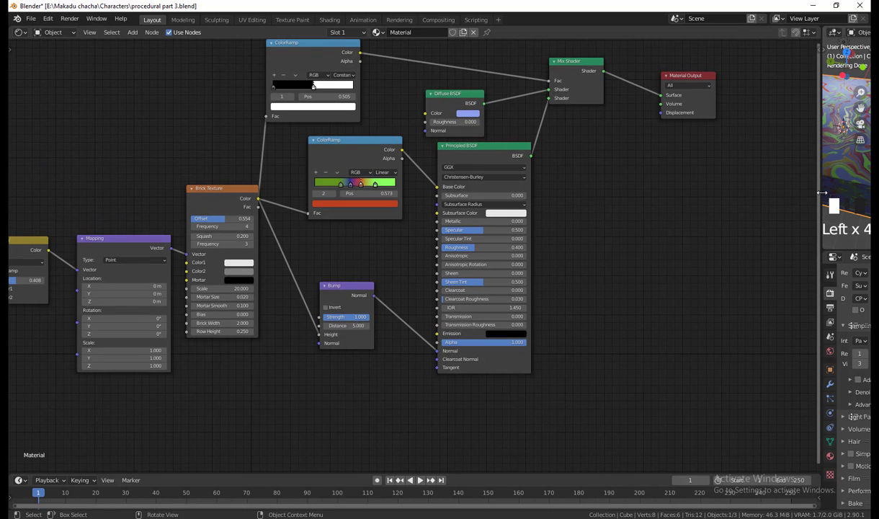
left_click_drag(822, 192, 639, 200)
middle_click_drag(513, 297, 560, 328, "shift")
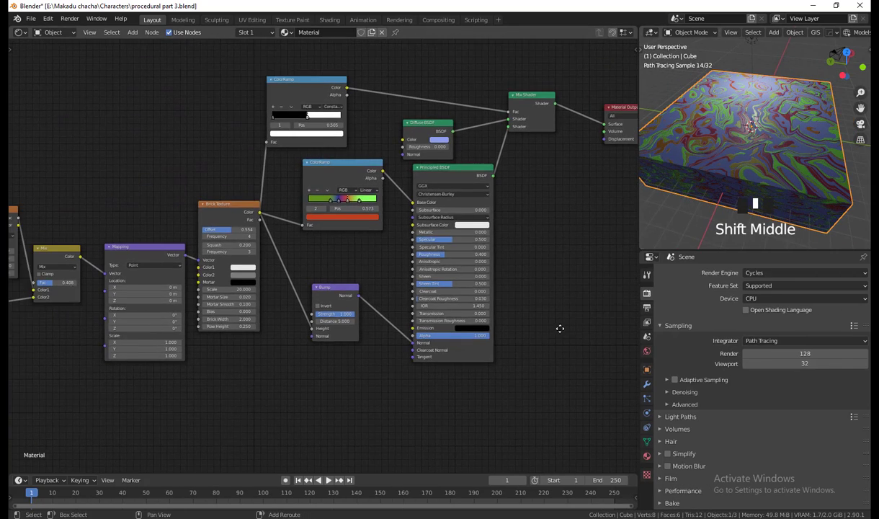
scroll(408, 349, "down", 2)
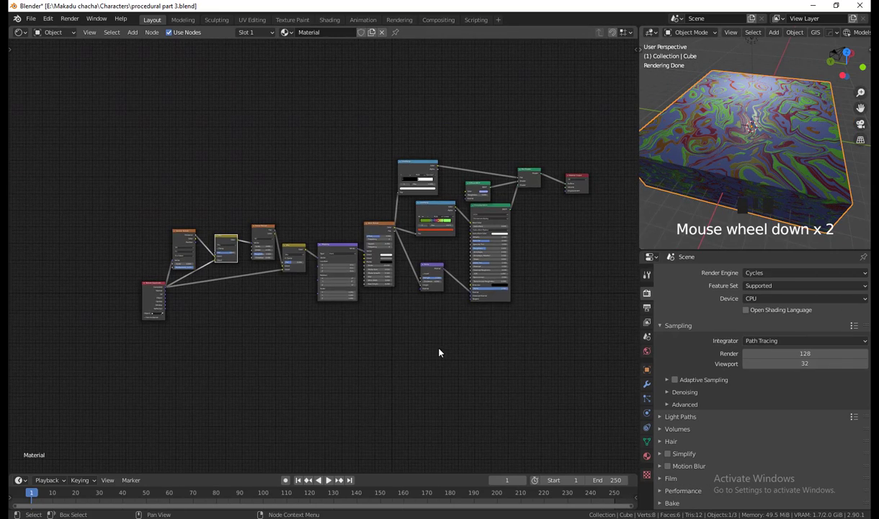
middle_click_drag(439, 353, 408, 374)
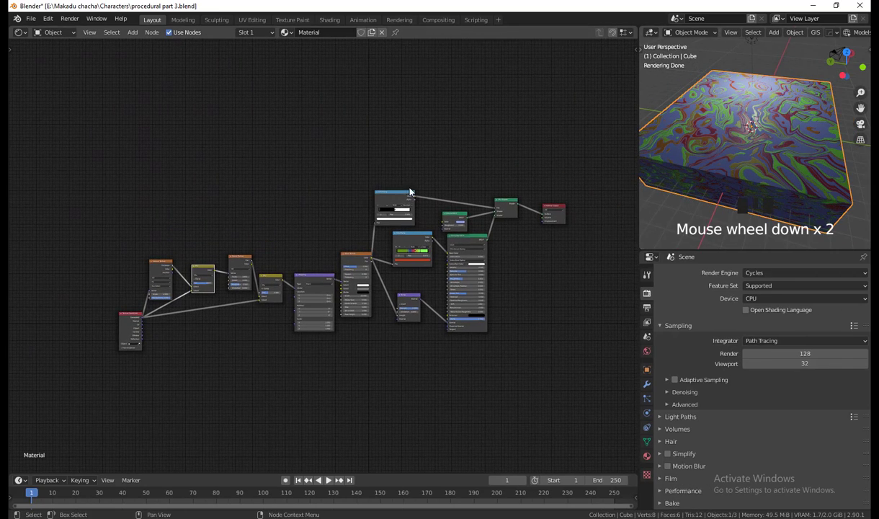
Unlink the current material from the cube and create a new default material with its nodes framed.
left_click(382, 33)
middle_click_drag(474, 239, 421, 211, "shift")
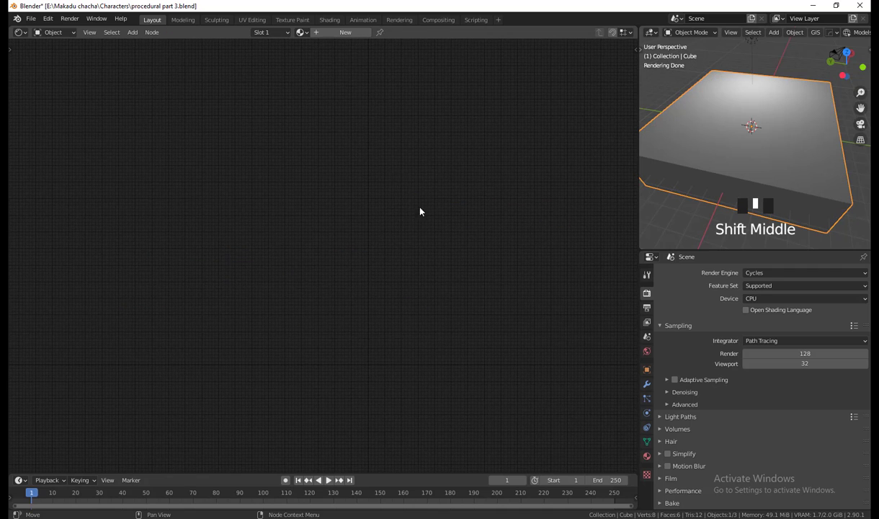
left_click(342, 33)
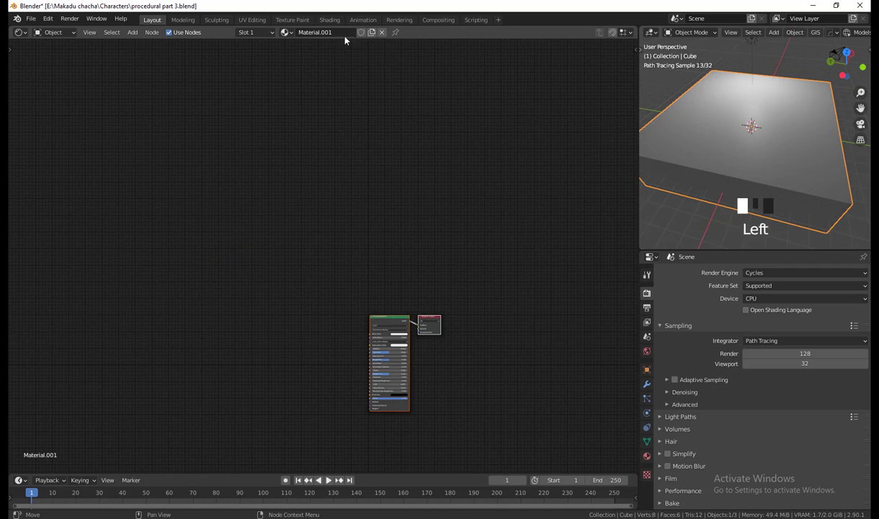
key("Home")
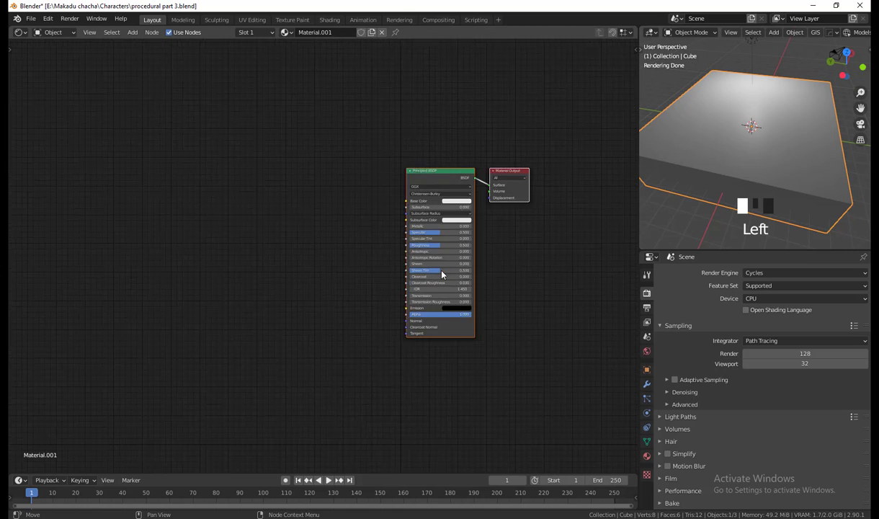
left_click_drag(493, 139, 502, 138)
left_click_drag(416, 141, 443, 147)
middle_click_drag(458, 214, 461, 221)
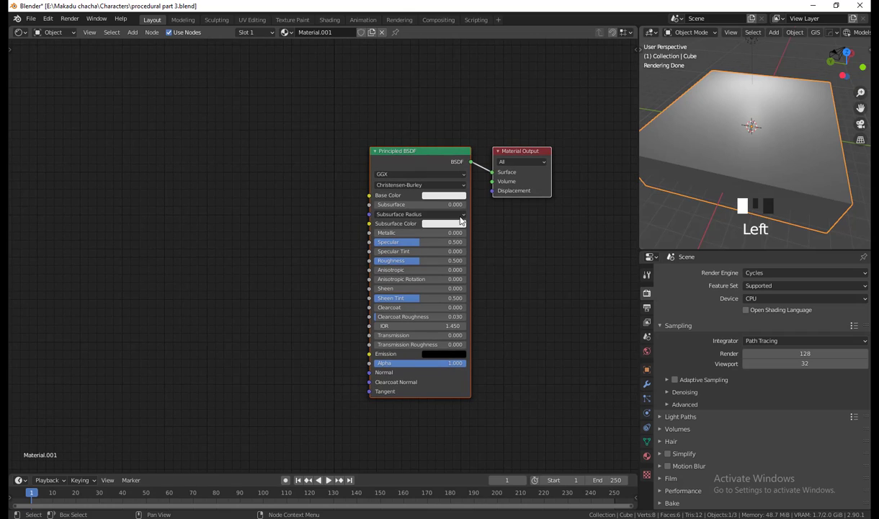
Change the Principled BSDF base colour of the new material to a very pale pink.
left_click(443, 196)
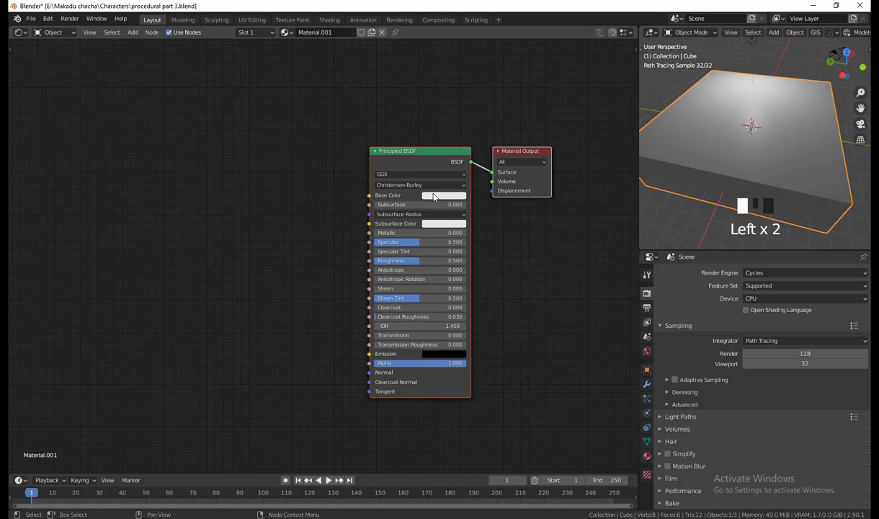
mouse_move(465, 110)
left_mouse_down()
mouse_move(463, 129)
mouse_move(458, 108)
left_mouse_up()
mouse_move(548, 265)
middle_mouse_down("shift")
mouse_move(490, 238)
mouse_move(481, 257)
mouse_move(556, 281)
middle_mouse_up("shift")
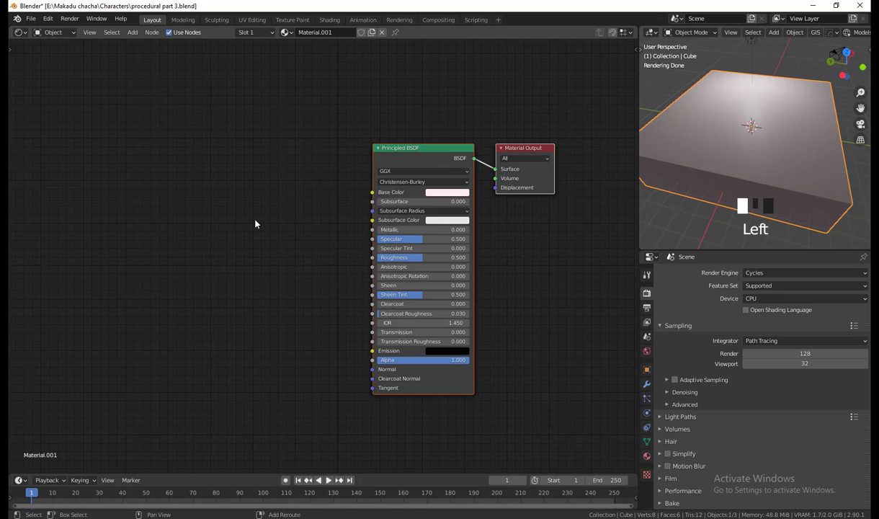
Add a Brick Texture node beside the Principled BSDF and connect its Color output to Base Color.
key("shift+a")
left_click(255, 222)
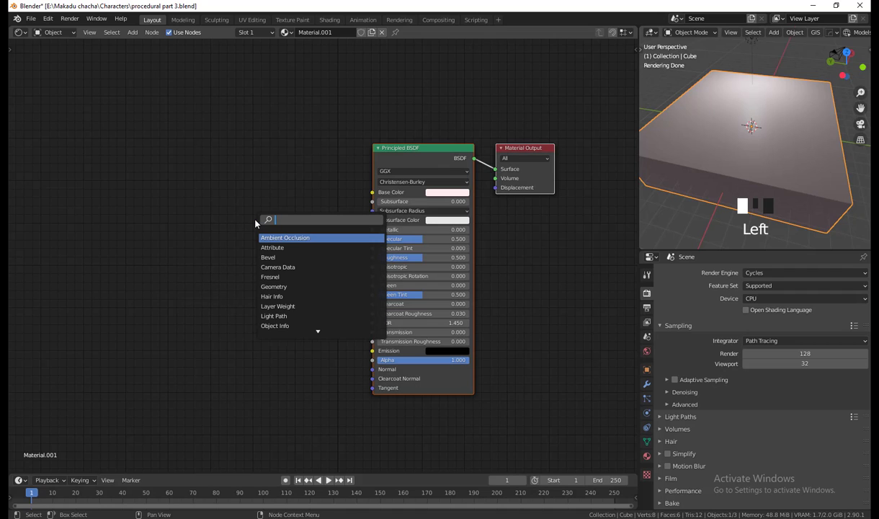
type("bri")
key("Return")
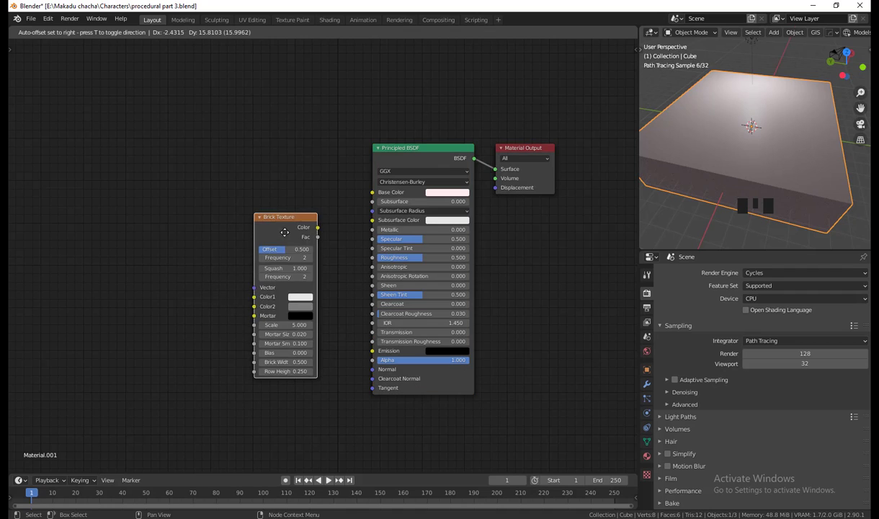
left_click(253, 195)
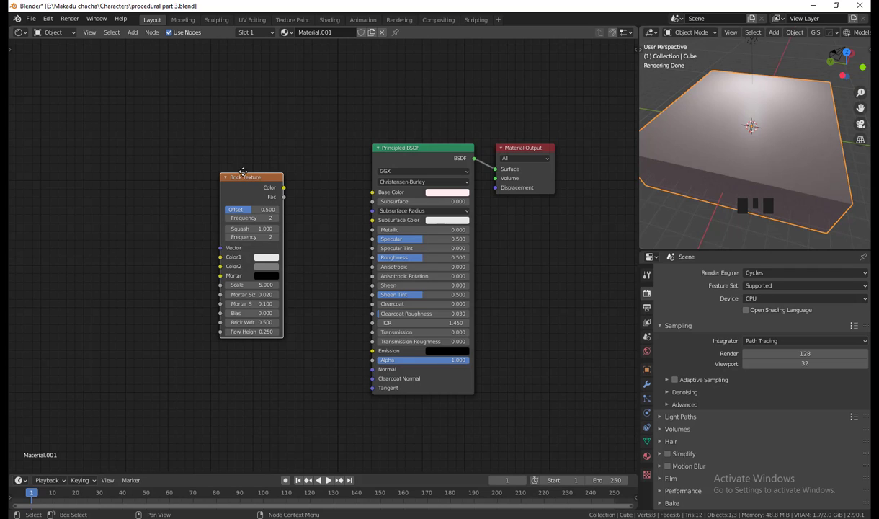
left_click_drag(243, 172, 372, 192)
Flatten the cube into a thin slab by scaling it along Z to about 0.08.
middle_click_drag(728, 187, 840, 194)
scroll(772, 174, "up", 2)
mouse_move(772, 173)
middle_mouse_down()
mouse_move(751, 163)
mouse_move(752, 202)
mouse_move(792, 202)
mouse_move(770, 169)
mouse_move(786, 167)
middle_mouse_up()
scroll(735, 172, "down", 2)
key("s")
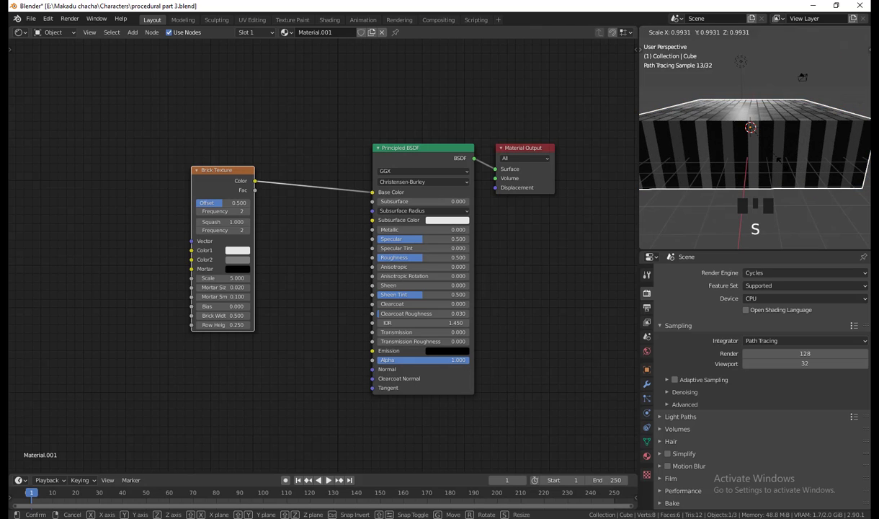
key("z")
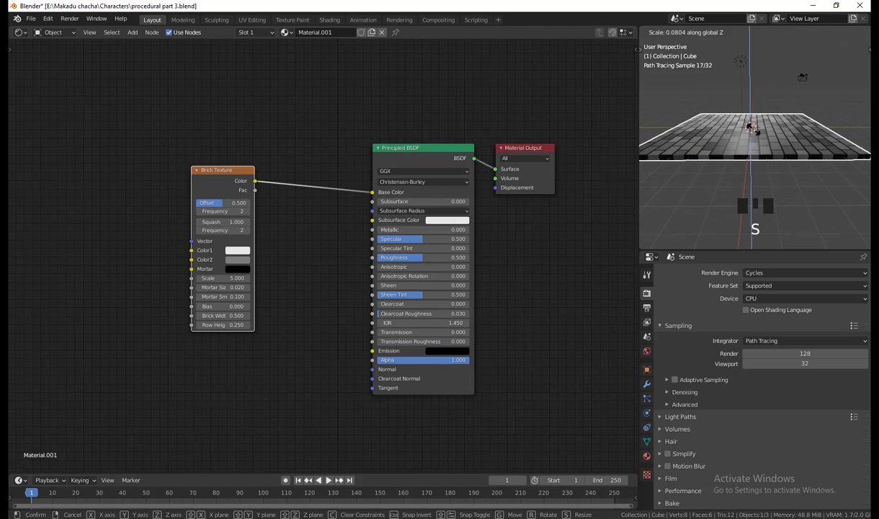
left_click(756, 134)
Move the Brick Texture node closer to the Principled BSDF, with its settings readable and the slab's brick surface in view.
middle_click_drag(757, 135, 719, 195)
scroll(778, 194, "up", 2)
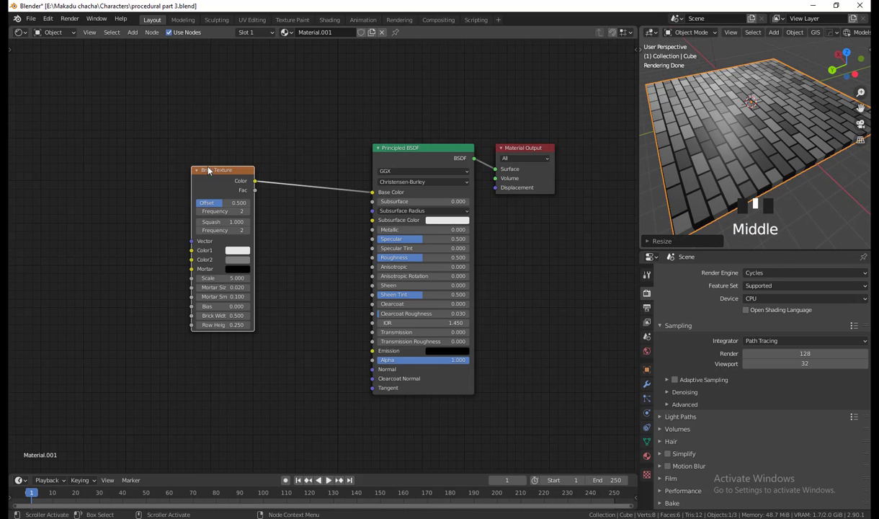
left_click_drag(209, 170, 275, 185)
scroll(281, 266, "up", 2)
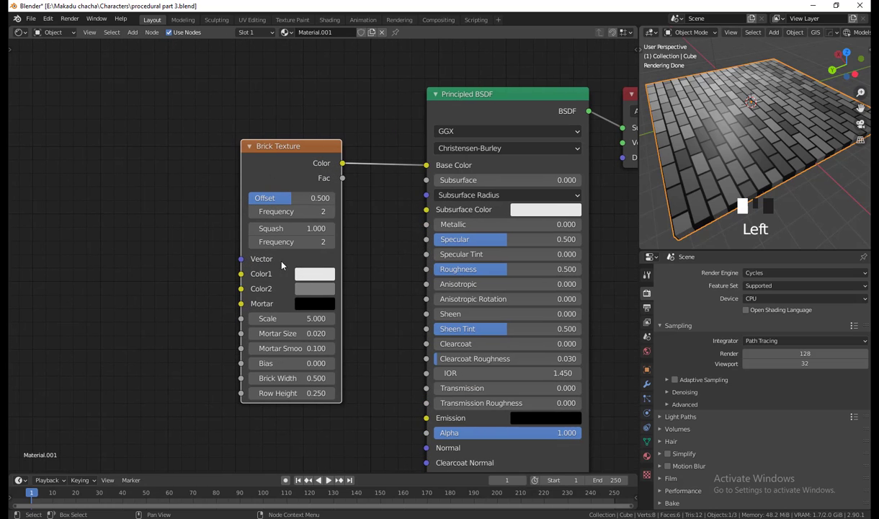
left_click_drag(283, 149, 286, 152)
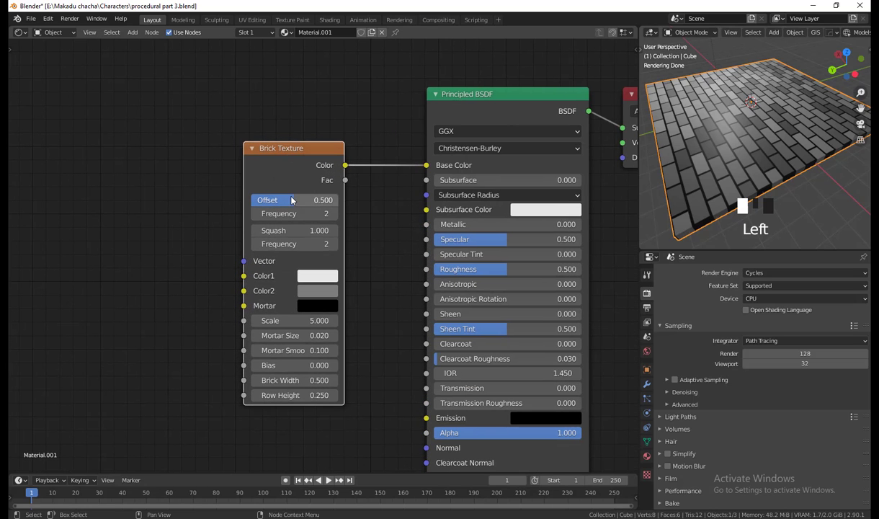
Try a Brick Texture offset of about 0.454 with an offset frequency of 8, and reset them to 0.500 and 2.
mouse_move(290, 200)
left_mouse_down()
mouse_move(335, 200)
mouse_move(251, 200)
mouse_move(331, 200)
mouse_move(266, 200)
mouse_move(294, 198)
left_mouse_up()
mouse_move(695, 140)
middle_mouse_down()
mouse_move(752, 178)
mouse_move(691, 125)
middle_mouse_up()
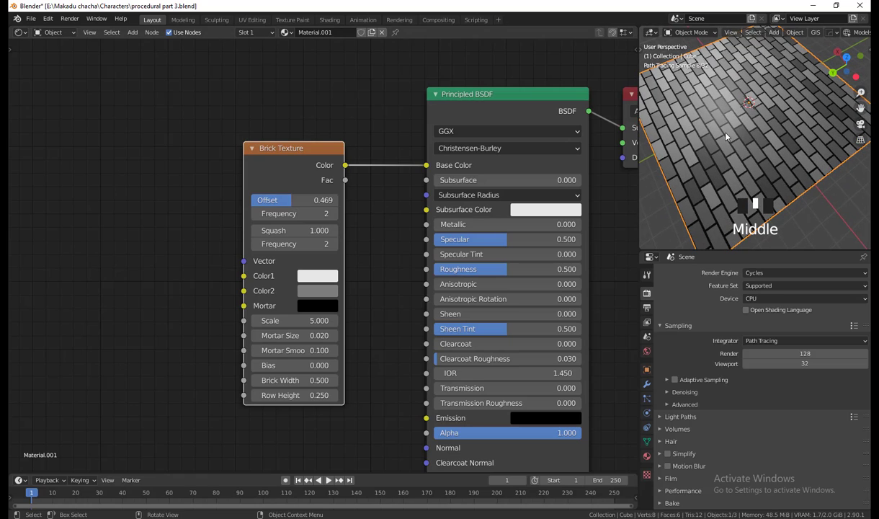
mouse_move(280, 200)
left_mouse_down()
mouse_move(318, 199)
mouse_move(271, 199)
left_mouse_up()
mouse_move(286, 201)
left_mouse_down()
mouse_move(291, 214)
mouse_move(305, 213)
mouse_move(294, 213)
left_mouse_up()
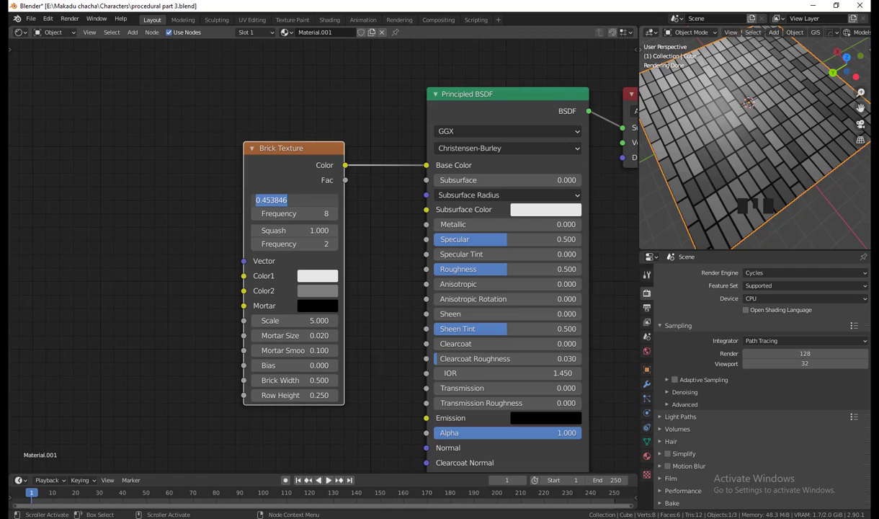
key("Return")
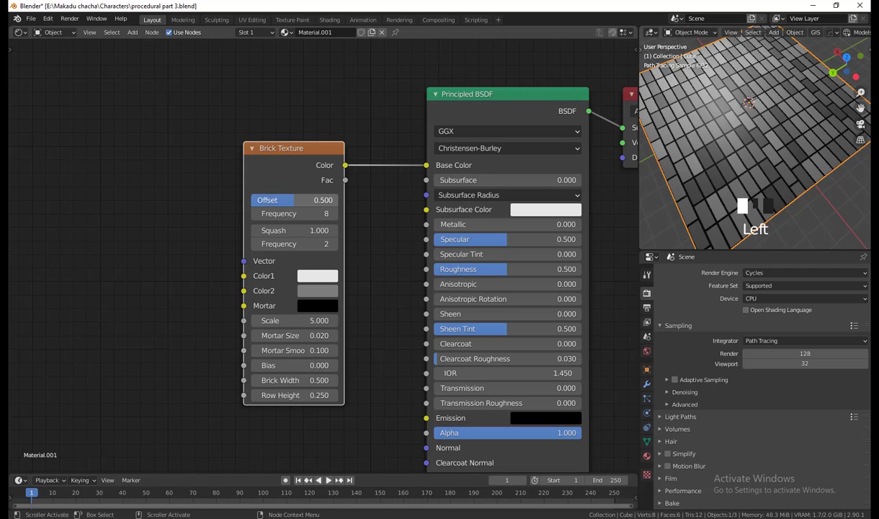
left_click(298, 213)
key("Return")
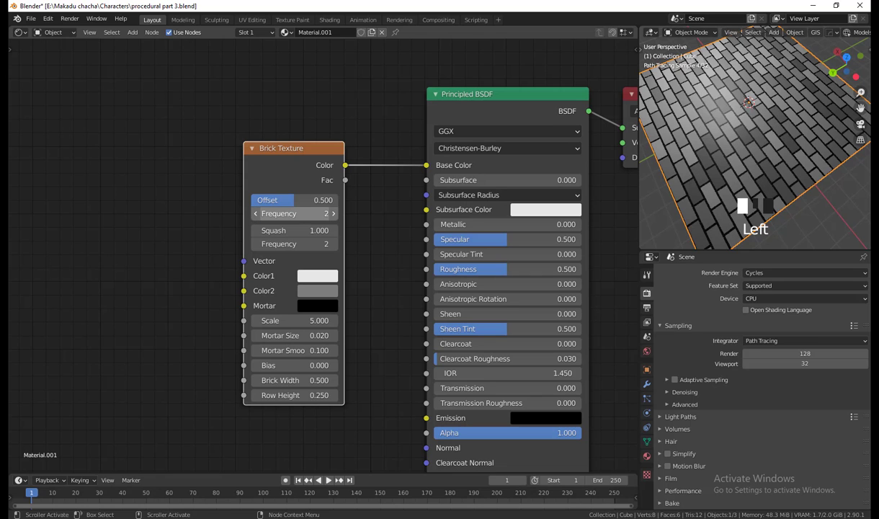
Try offset frequencies of 1 and 3 on the Brick Texture.
left_click(297, 214)
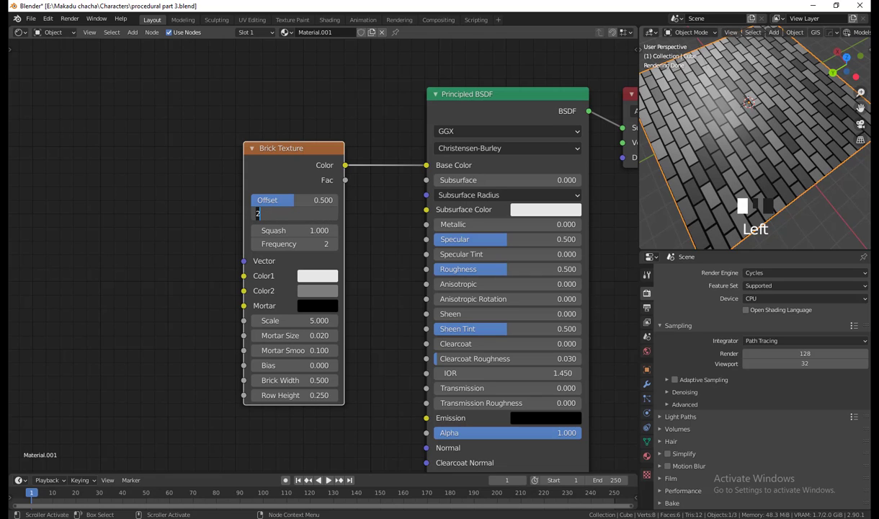
type("1")
key("Return")
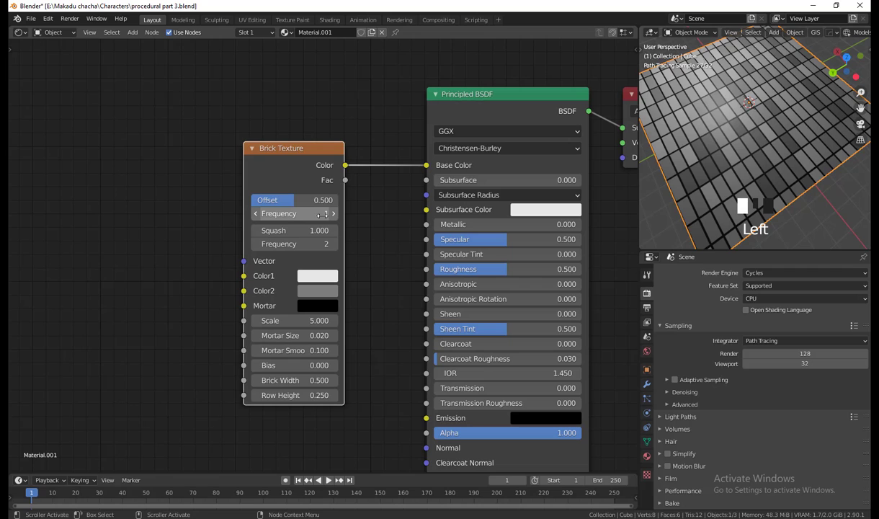
left_click(320, 212)
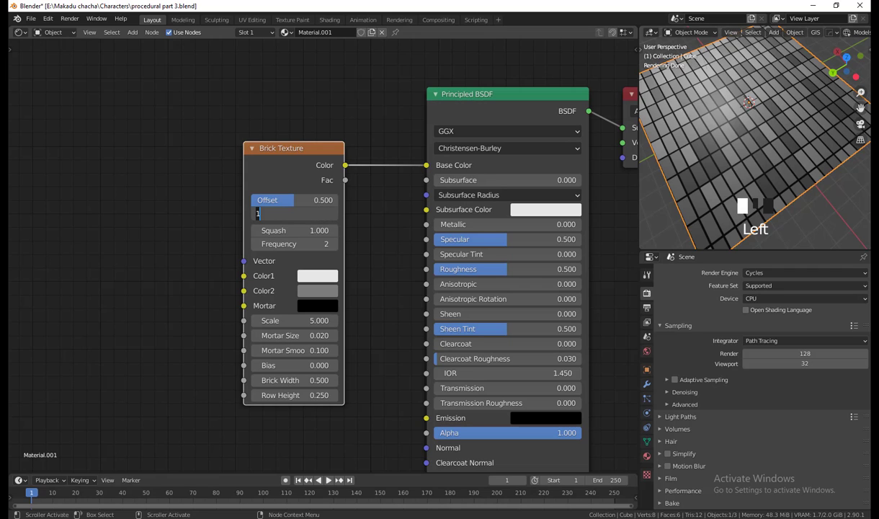
type("3")
key("Return")
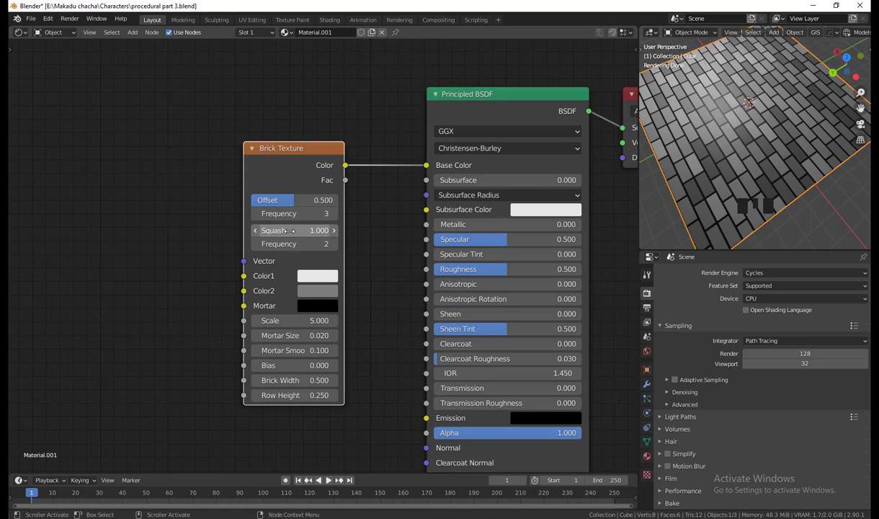
Try a brick squash of 3.500 with squash frequencies up to 32, and reset the squash frequency to 2.
left_click_drag(285, 229, 333, 229)
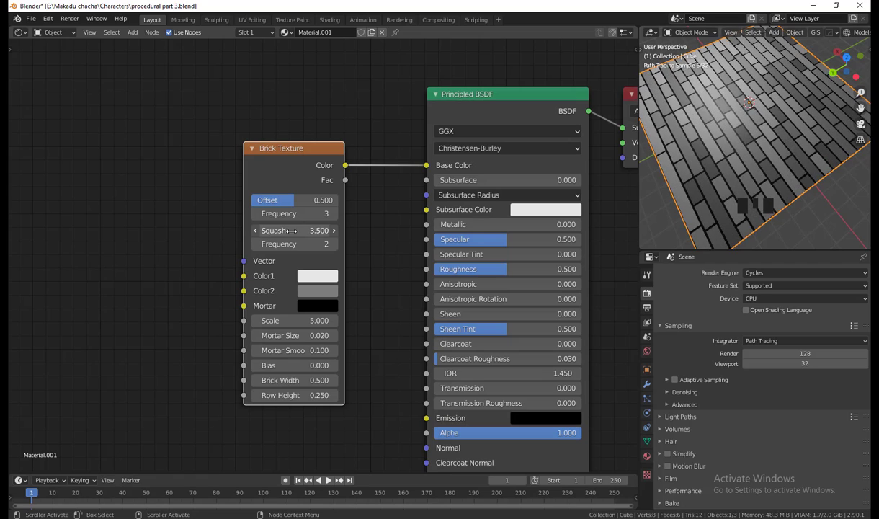
left_click_drag(302, 243, 369, 243)
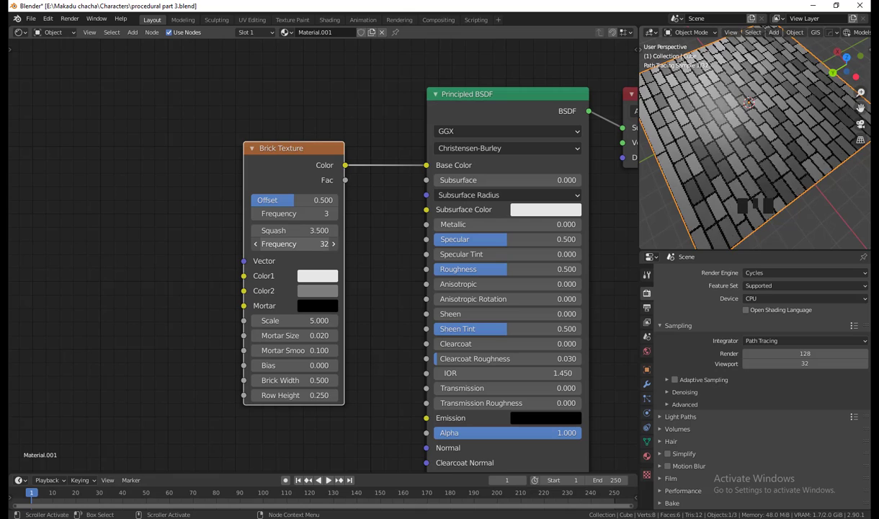
left_click(296, 243)
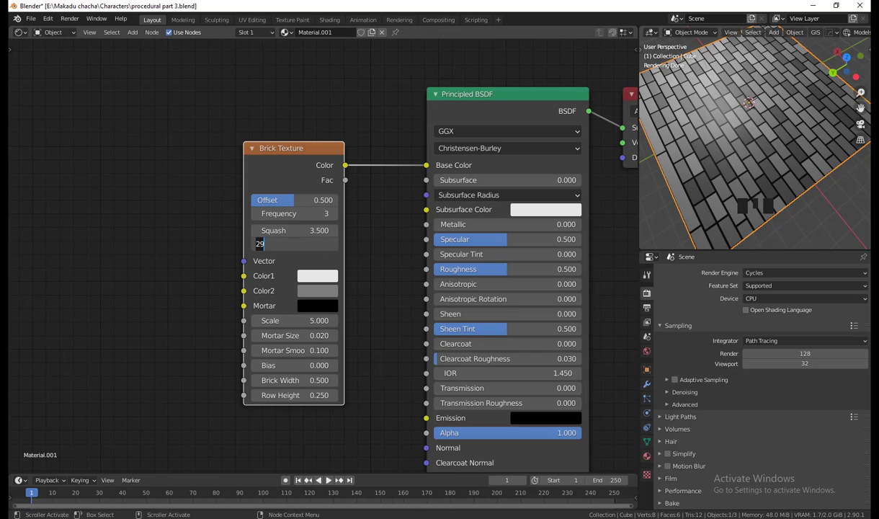
left_click(403, 215)
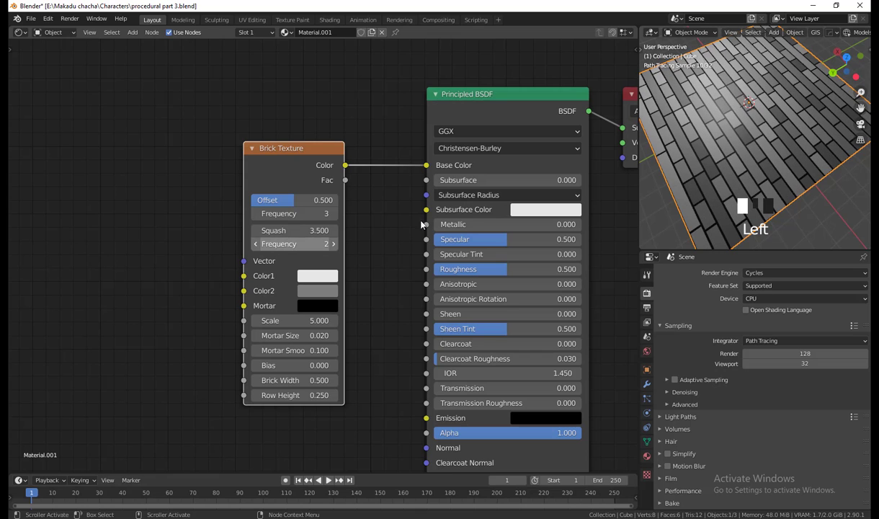
Reset the Brick Texture's offset frequency to 2 and its squash to 1.000.
left_click(334, 211)
type("2")
key("Return")
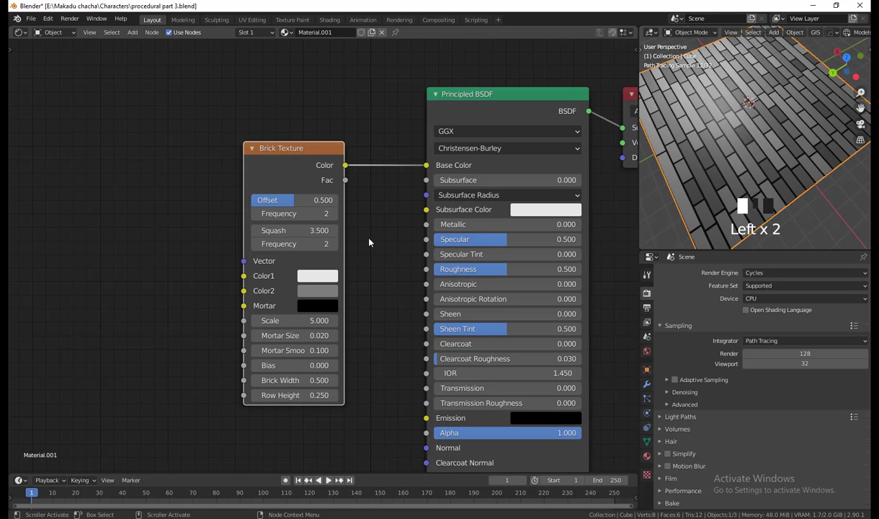
left_click(319, 231)
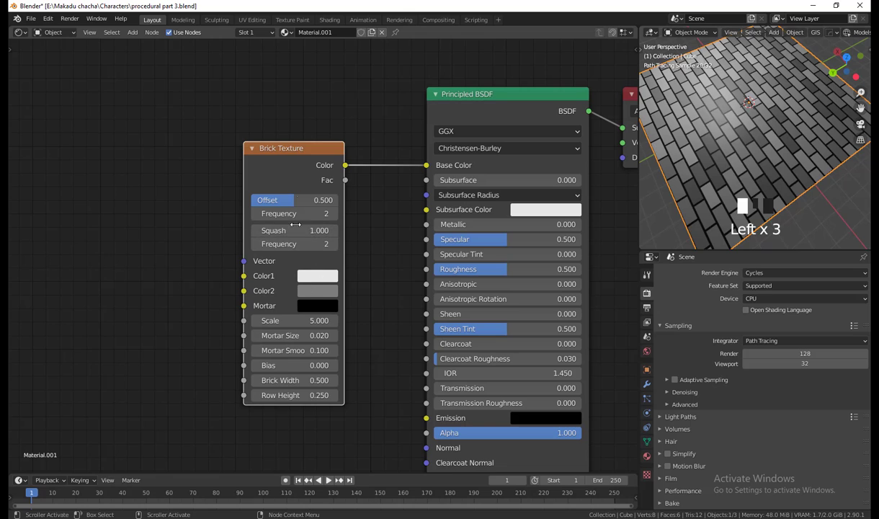
left_click_drag(290, 148, 281, 147)
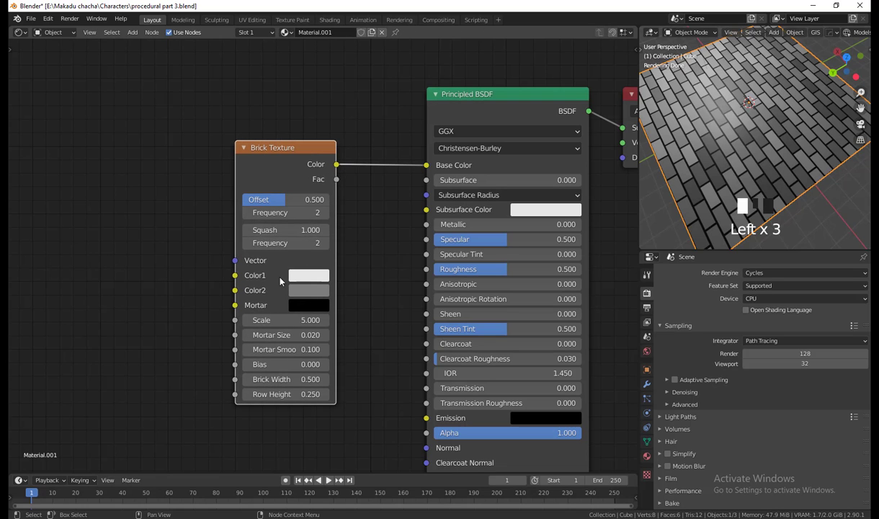
Change the Brick Texture's Color1 to a saturated amber yellow with hue 0.128, saturation 0.912 and value 0.913.
left_click(300, 280)
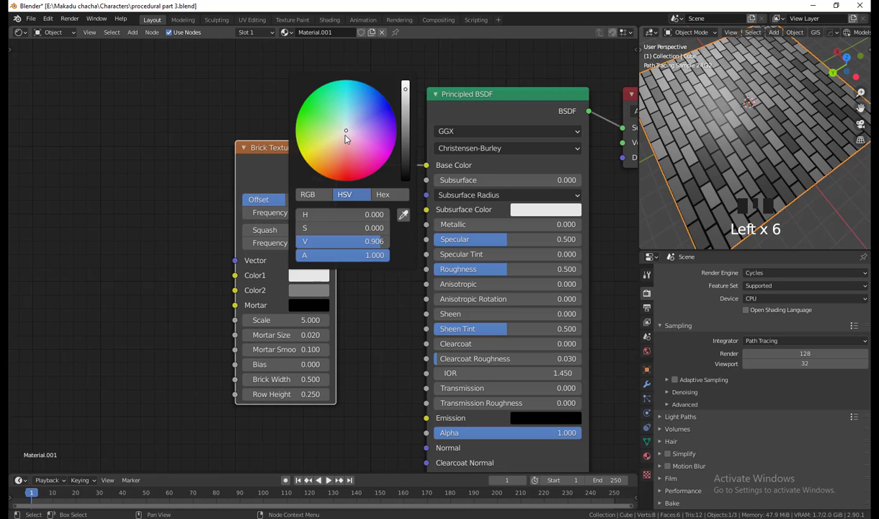
left_click_drag(346, 139, 347, 165)
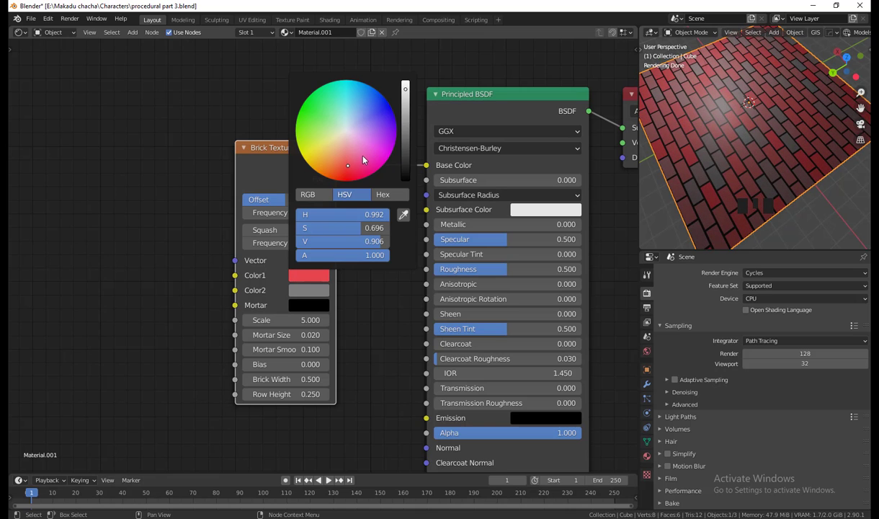
mouse_move(405, 90)
left_mouse_down()
mouse_move(405, 81)
mouse_move(405, 105)
mouse_move(405, 88)
left_mouse_up()
mouse_move(350, 147)
left_mouse_down()
mouse_move(345, 171)
mouse_move(358, 155)
mouse_move(302, 147)
mouse_move(298, 157)
left_mouse_up()
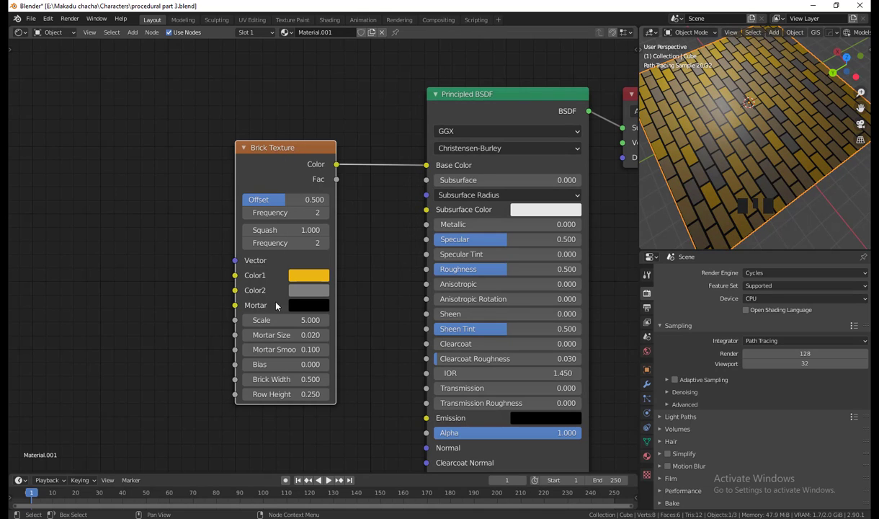
Change the Brick Texture's Color2 to a medium brown with hue 0.073, saturation 0.447 and value 0.485.
left_click(301, 290)
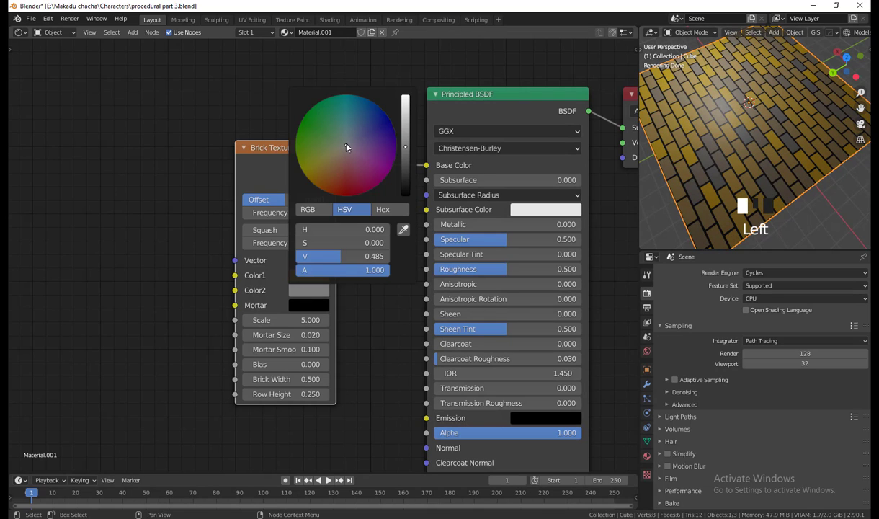
left_click_drag(330, 136, 369, 135)
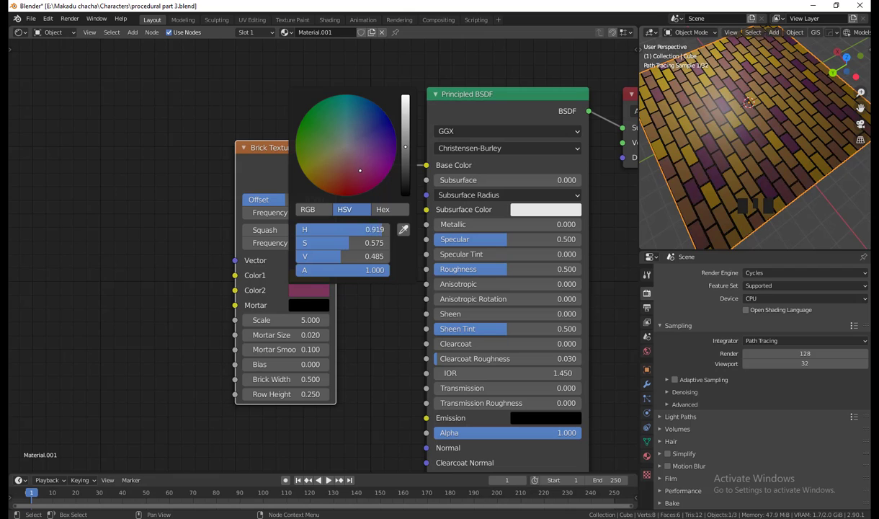
mouse_move(360, 170)
left_mouse_down()
mouse_move(308, 174)
mouse_move(337, 166)
left_mouse_up()
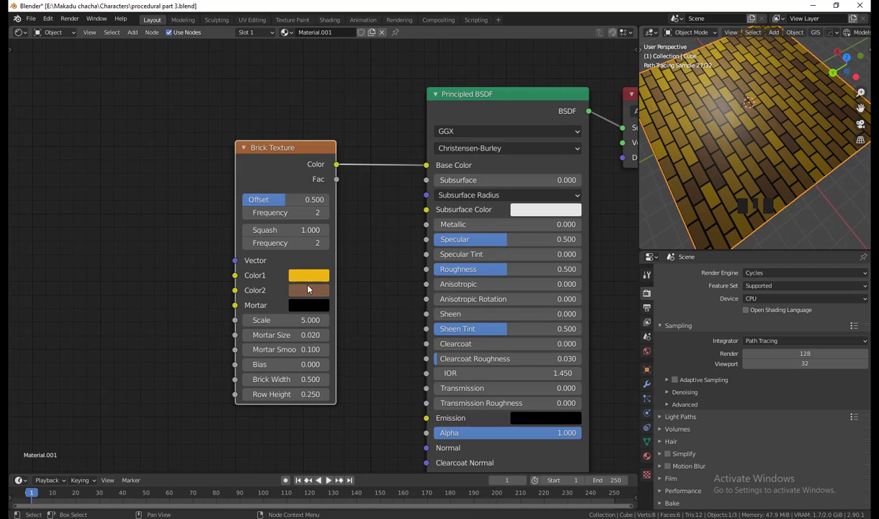
Set the Brick Texture's Color1 to a warm off-white with hue 0.125, saturation 0.079 and value 1.000.
left_click(306, 277)
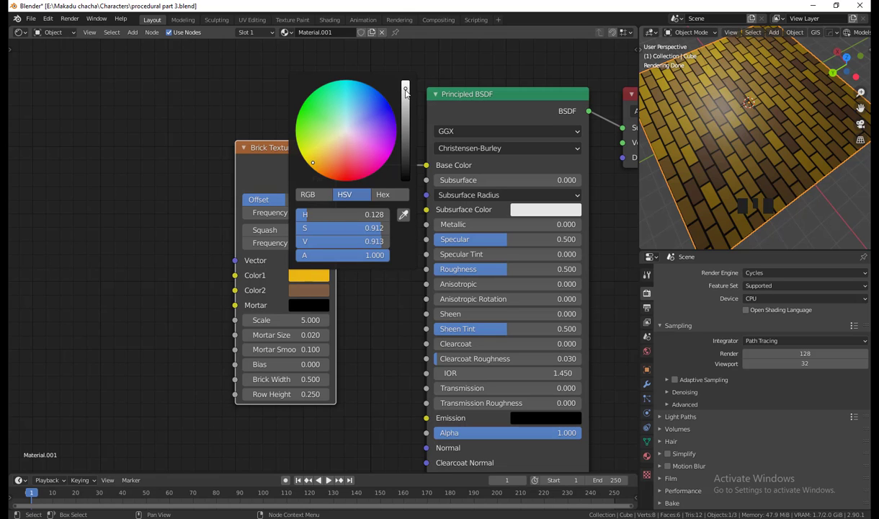
left_click_drag(406, 92, 406, 81)
left_click(344, 137)
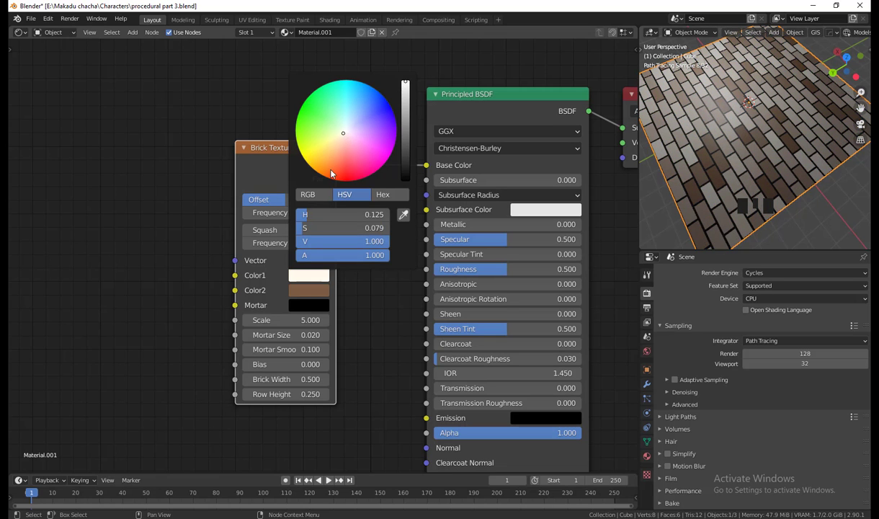
Change the Brick Texture's Color2 to a muted, slightly warm medium grey.
left_click(297, 290)
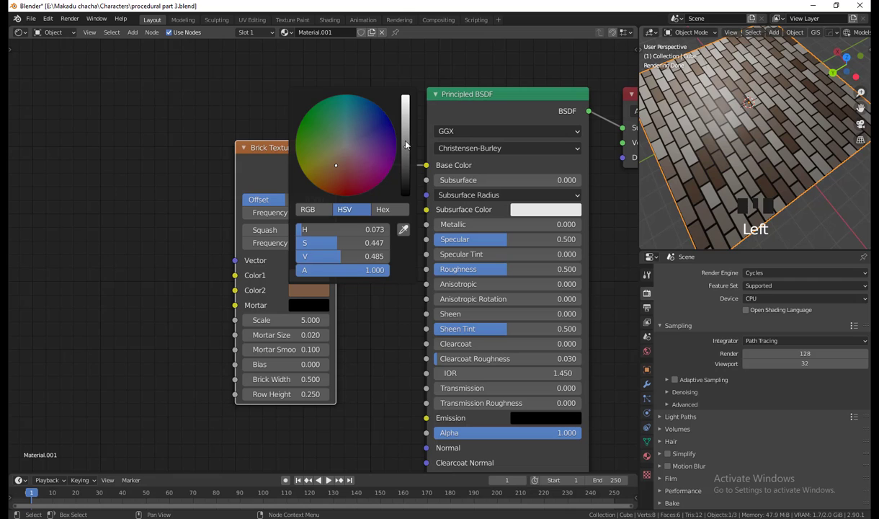
mouse_move(405, 144)
left_mouse_down()
mouse_move(406, 193)
mouse_move(406, 167)
left_mouse_up()
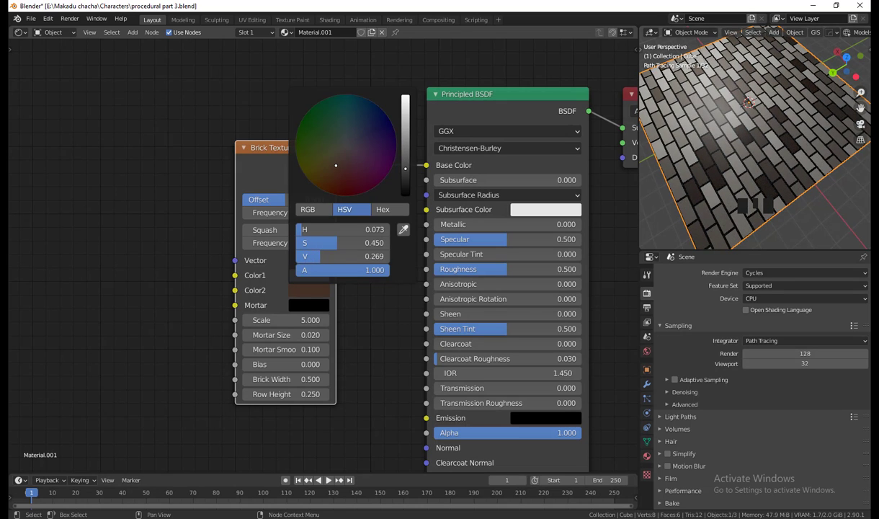
left_click_drag(338, 164, 346, 147)
mouse_move(404, 169)
left_mouse_down()
mouse_move(405, 180)
mouse_move(405, 168)
left_mouse_up()
left_click(306, 289)
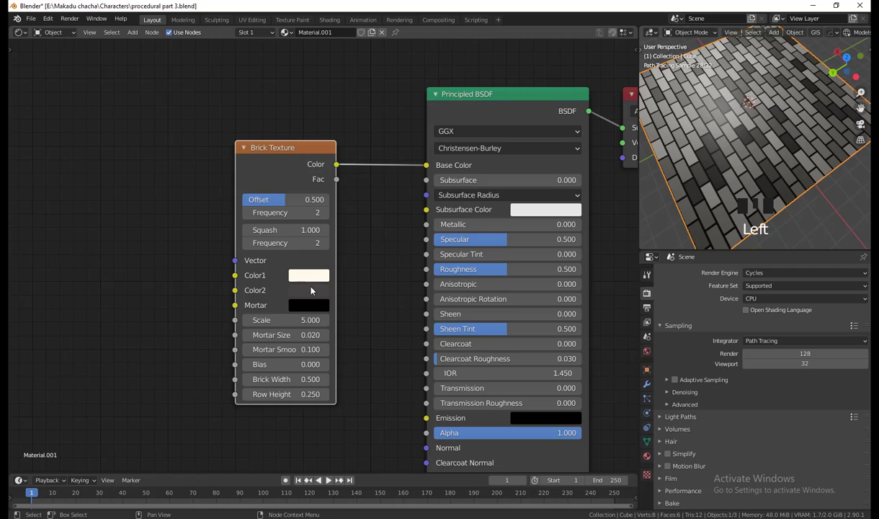
left_click(404, 164)
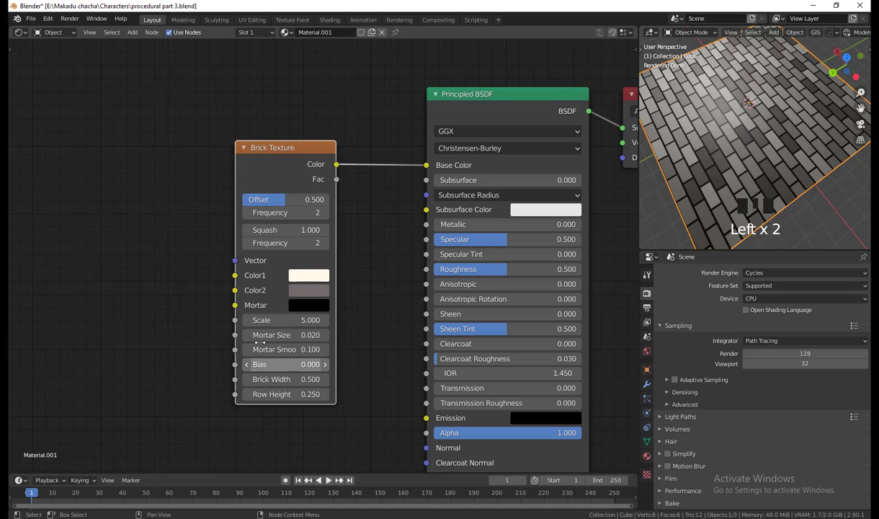
Set the Brick Texture's Scale to 6.800.
left_click(247, 320)
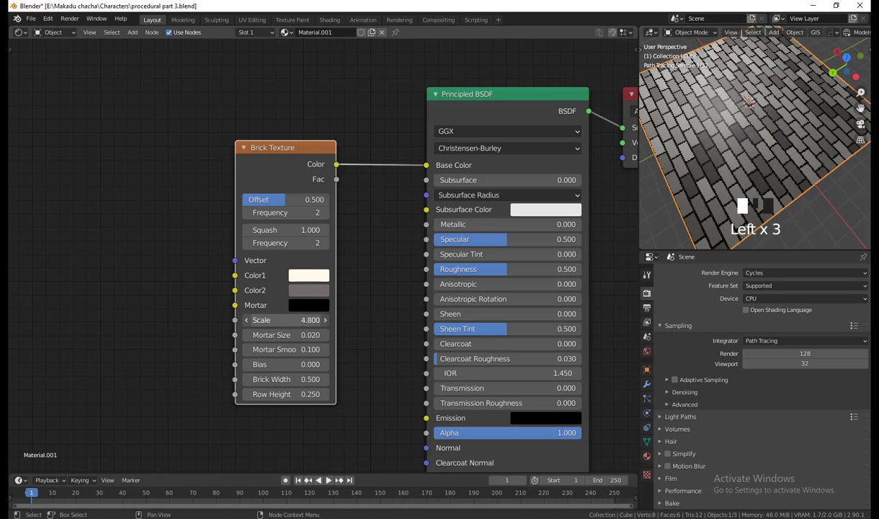
mouse_move(285, 320)
left_mouse_down()
mouse_move(326, 320)
mouse_move(283, 320)
mouse_move(298, 319)
mouse_move(286, 320)
mouse_move(301, 335)
mouse_move(278, 335)
left_mouse_up()
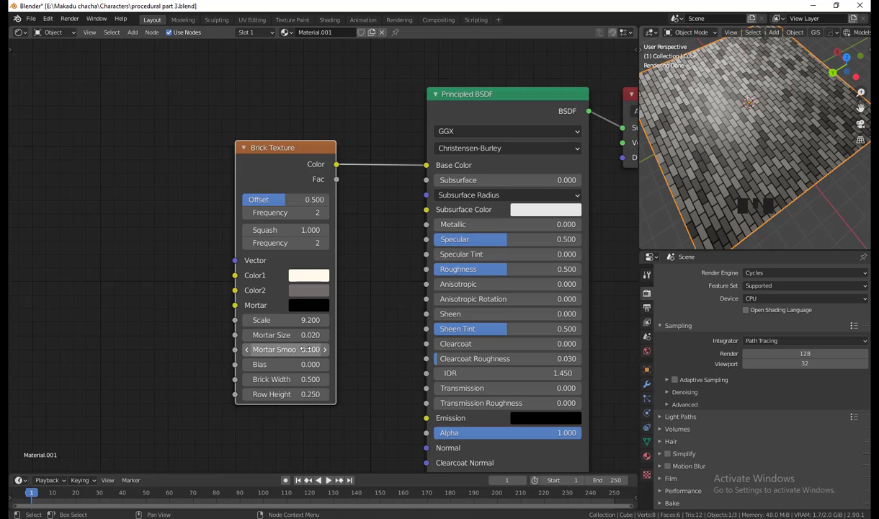
mouse_move(288, 320)
left_mouse_down()
mouse_move(261, 320)
mouse_move(275, 320)
left_mouse_up()
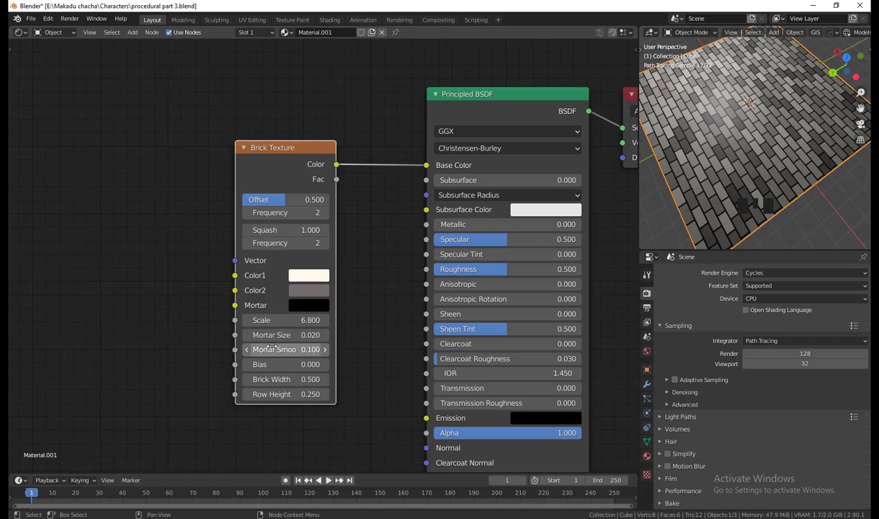
Try a Brick Width of 3.000 on the Brick Texture and undo it.
left_click_drag(286, 379, 302, 379)
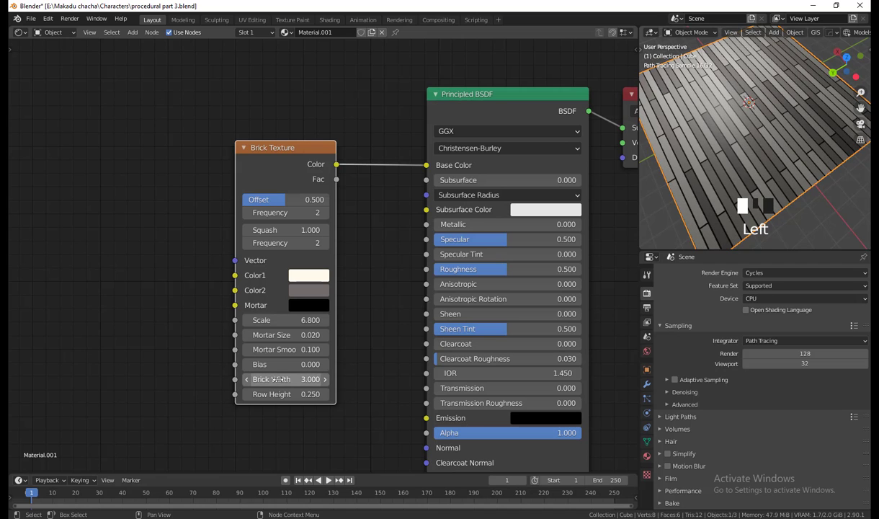
key("ctrl+z")
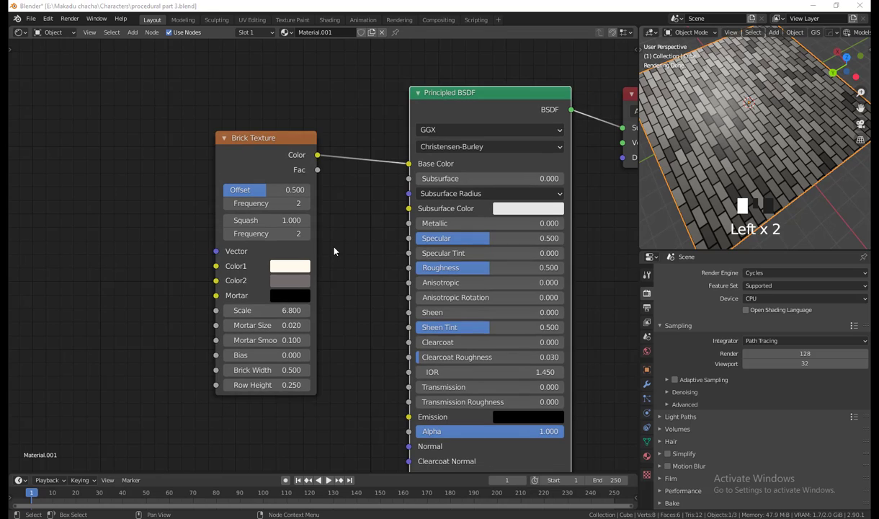
Add Texture Coordinate and Mapping nodes feeding the Brick Texture's Vector input, and move them well clear of the Brick Texture.
middle_click_drag(333, 246, 394, 227)
left_click_drag(327, 123, 340, 137)
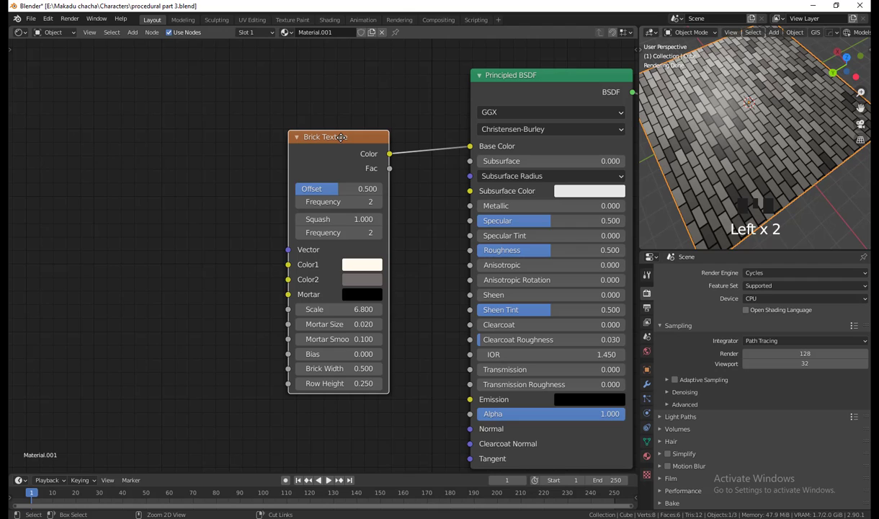
key("ctrl+t")
middle_click_drag(303, 294, 381, 264, "shift")
scroll(323, 339, "down", 2)
middle_click_drag(272, 347, 336, 356, "shift")
left_click_drag(149, 142, 285, 300)
left_click_drag(313, 179, 136, 189)
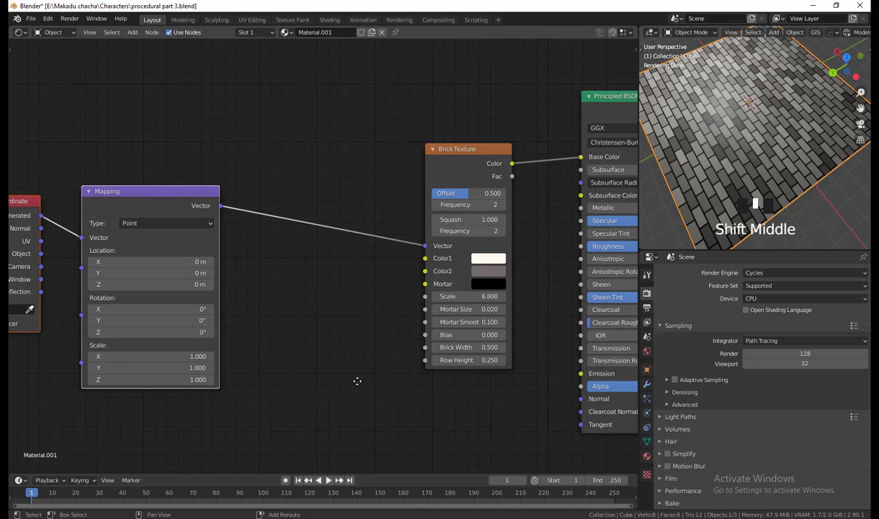
Move the Texture Coordinate node away from the Mapping node to leave a wide gap between them.
middle_click_drag(357, 380, 474, 378, "shift")
left_click_drag(149, 196, 10, 231)
left_click(245, 228)
middle_click_drag(230, 380, 305, 333, "shift")
left_click_drag(105, 186, 66, 202)
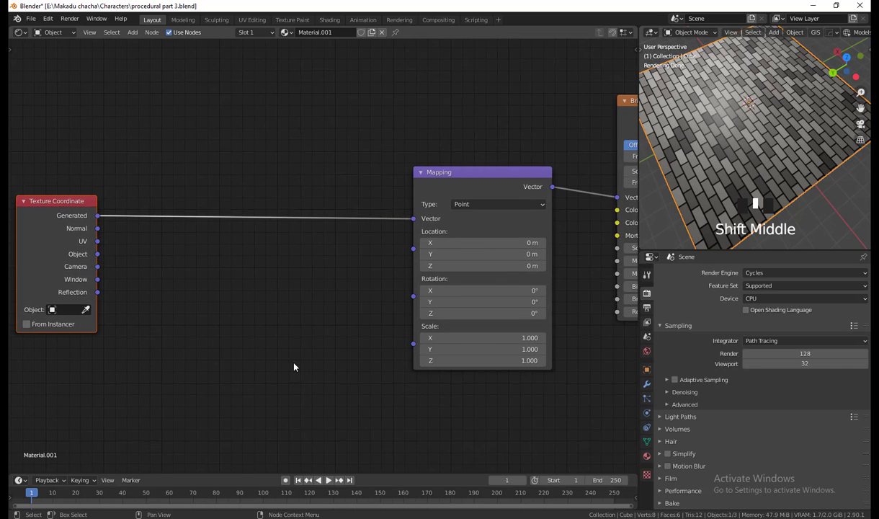
mouse_move(294, 364)
middle_mouse_down("shift")
mouse_move(328, 361)
mouse_move(336, 370)
mouse_move(277, 366)
middle_mouse_up("shift")
Add a Voronoi Texture node and insert it on the link between the Texture Coordinate and Mapping nodes.
left_click(248, 303)
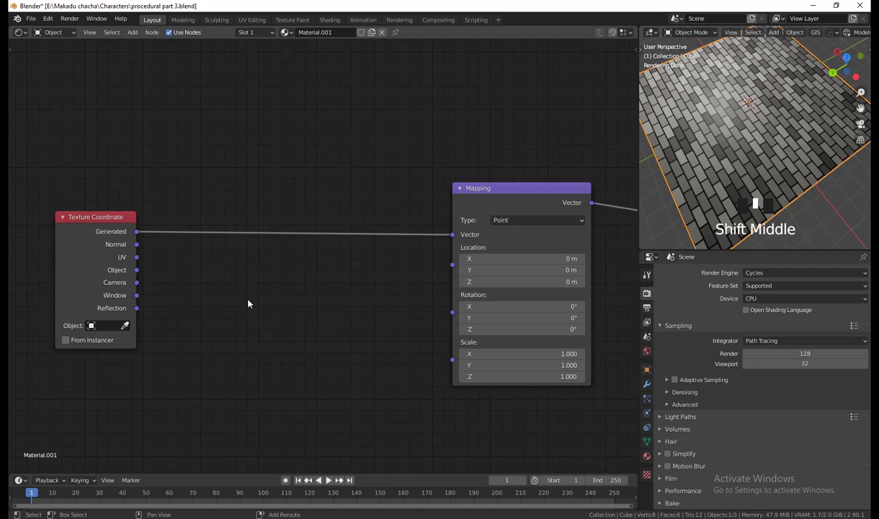
key("shift+a")
left_click(247, 302)
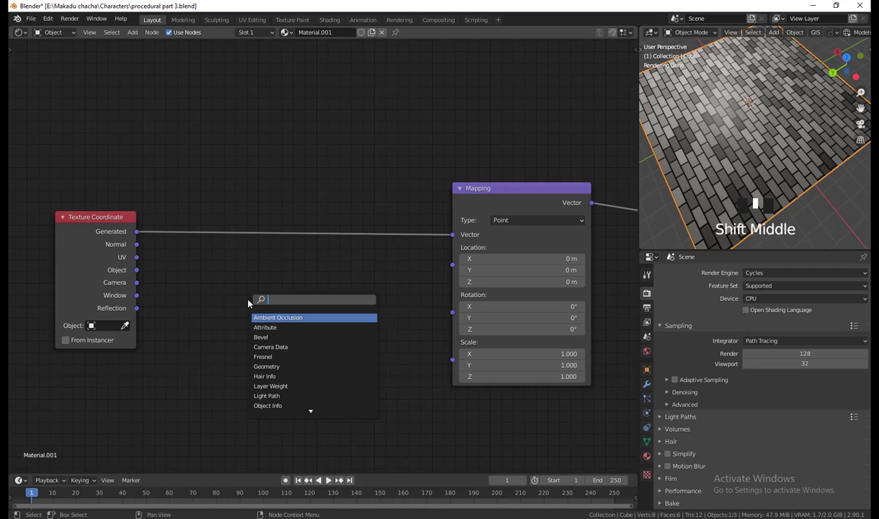
type("vo")
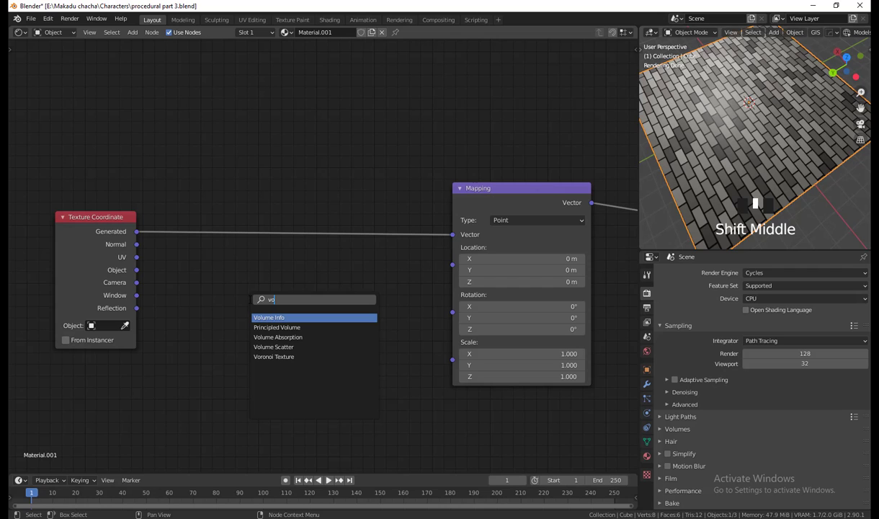
left_click(274, 357)
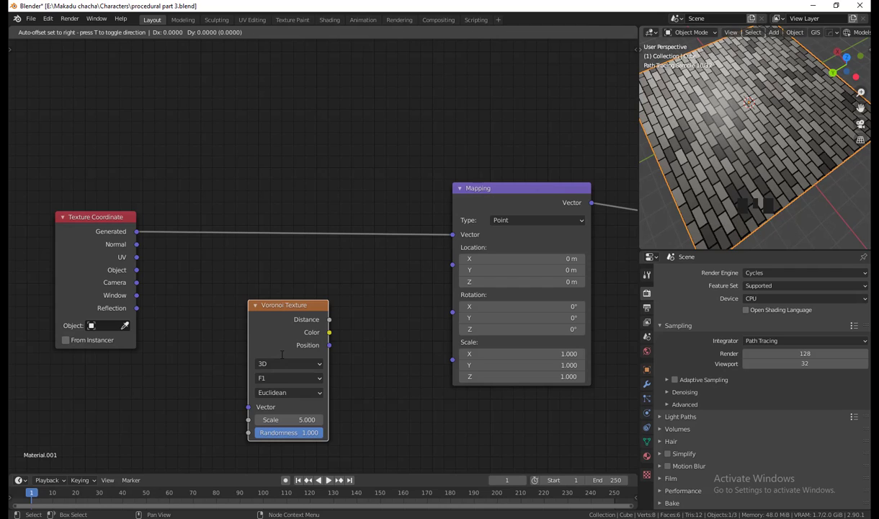
left_click(215, 251)
Rearrange the Texture Coordinate and Voronoi Texture nodes, leaving more room before the Mapping node.
middle_click_drag(360, 315, 376, 303)
middle_click_drag(318, 303, 364, 299)
left_click_drag(154, 214, 126, 250)
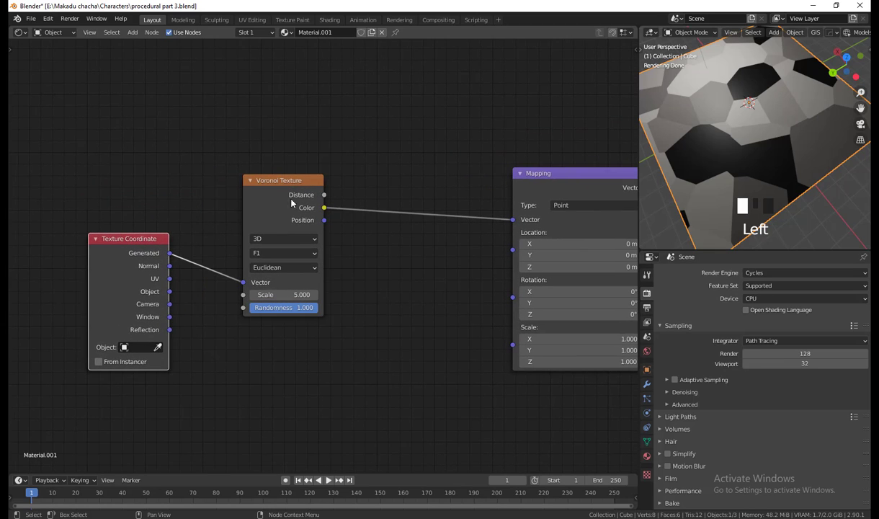
left_click_drag(268, 182, 240, 182)
Feed the Mapping node's Vector from the Voronoi Texture's Distance output instead of Color, and inspect the pattern on the cube.
middle_click_drag(722, 173, 799, 196)
scroll(721, 190, "down", 2)
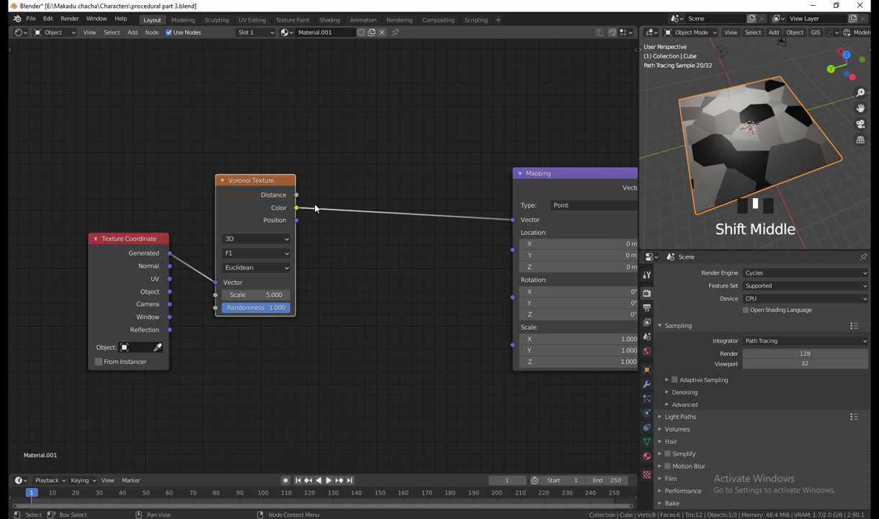
left_click_drag(296, 195, 515, 221)
middle_click_drag(727, 189, 757, 192)
scroll(770, 199, "up", 3)
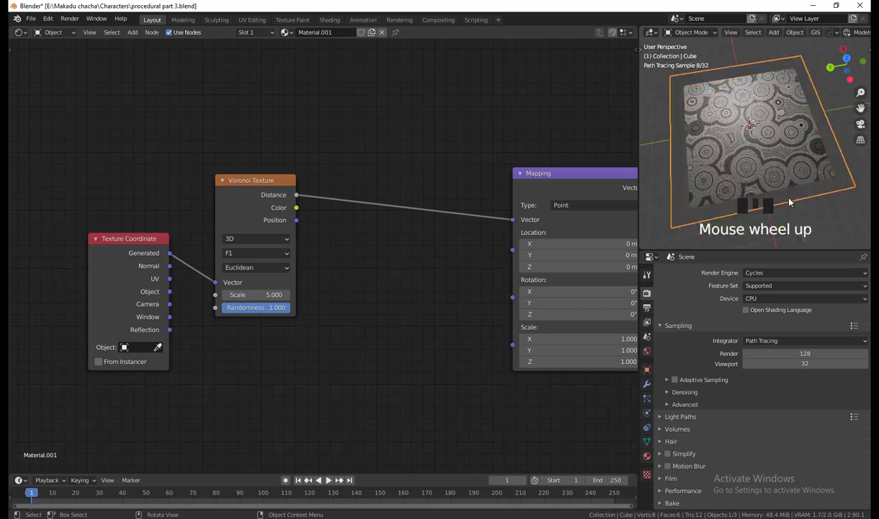
middle_click_drag(788, 128, 822, 144)
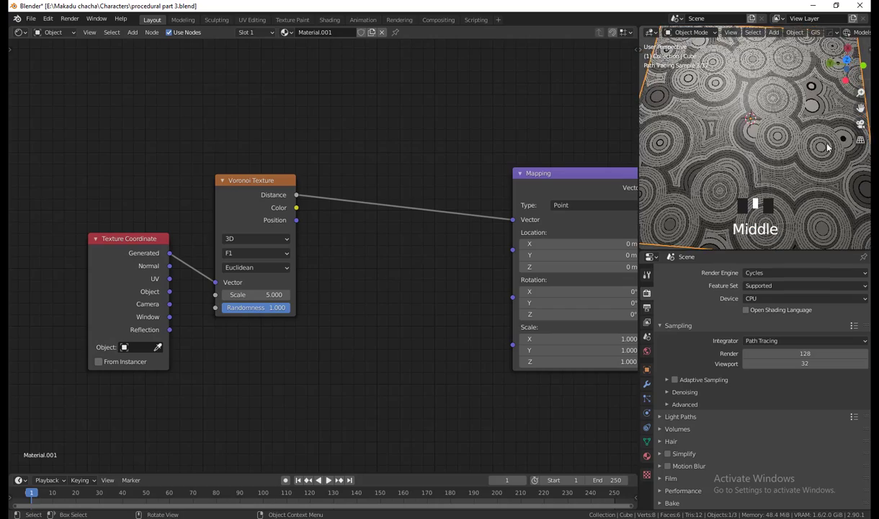
middle_click_drag(758, 148, 749, 167)
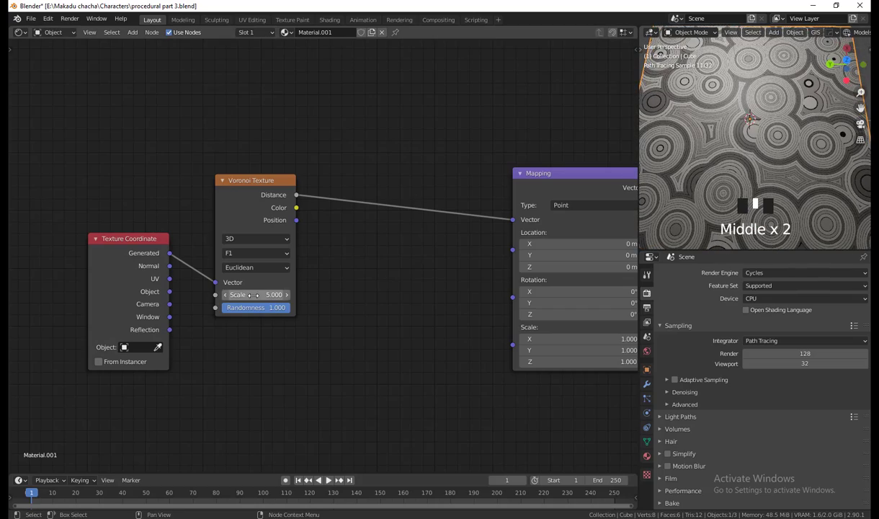
Try other Scale and Randomness values on the Voronoi Texture, restoring Scale to 5 and Randomness to 1.
mouse_move(254, 295)
left_mouse_down()
mouse_move(331, 295)
mouse_move(182, 294)
mouse_move(295, 301)
mouse_move(252, 296)
left_mouse_up()
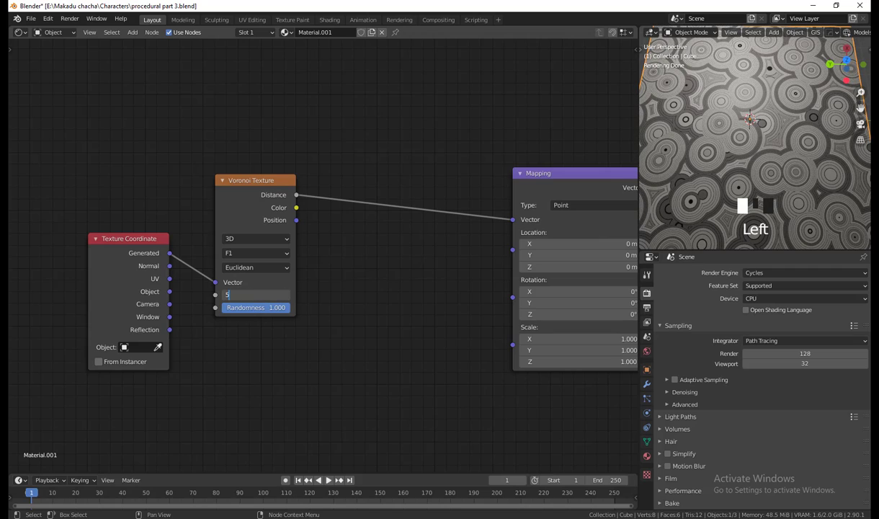
key("Return")
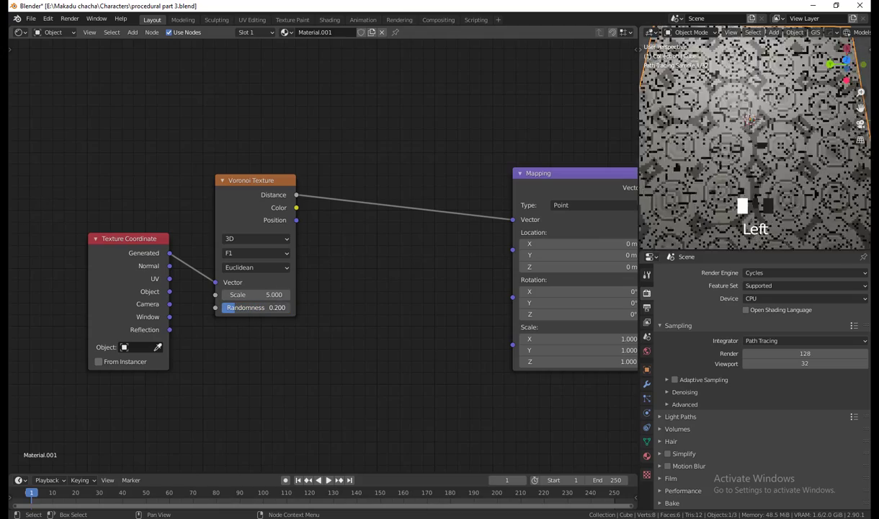
mouse_move(240, 308)
left_mouse_down()
mouse_move(222, 308)
mouse_move(290, 308)
mouse_move(221, 308)
mouse_move(245, 307)
left_mouse_up()
left_click(245, 307)
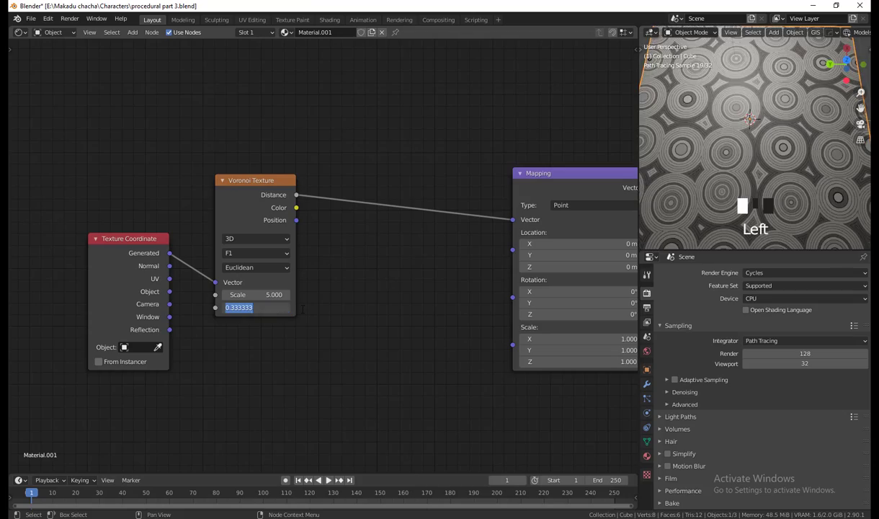
type("1")
key("Return")
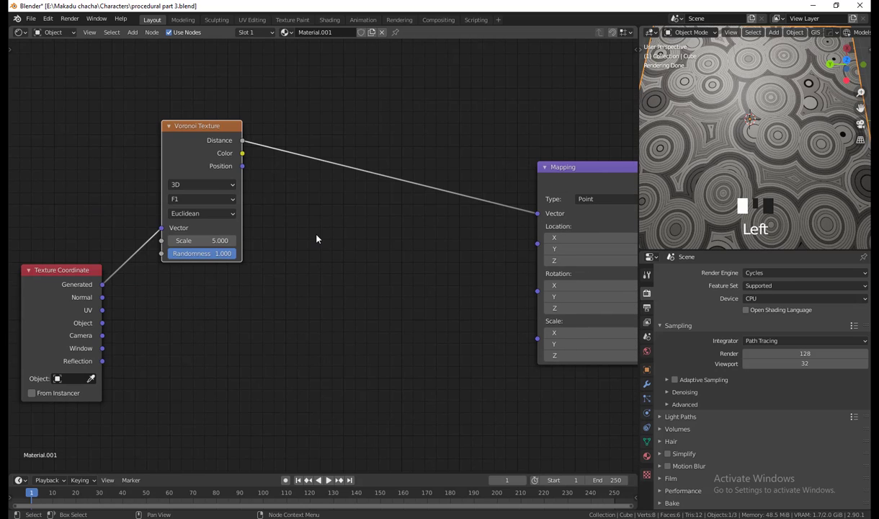
Add a MixRGB node and insert it on the link between the Voronoi Texture's Distance output and the Mapping node.
key("shift+a")
left_click(316, 238)
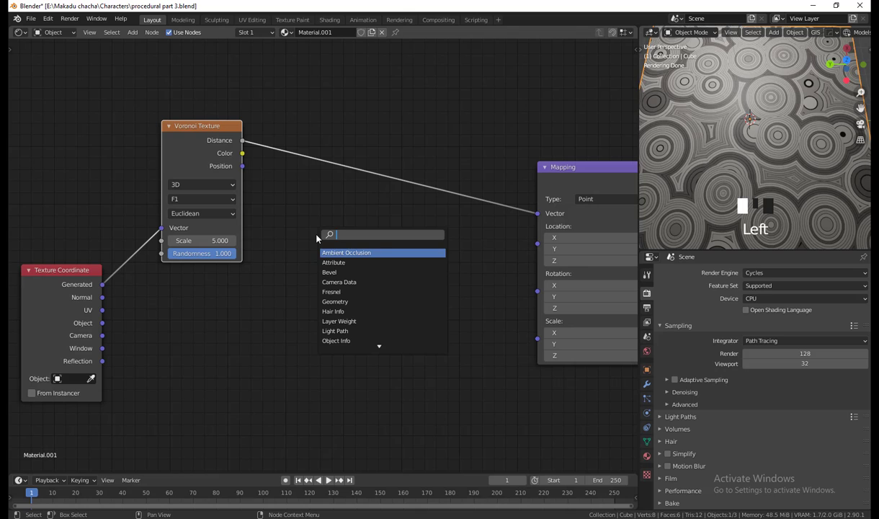
type("mi")
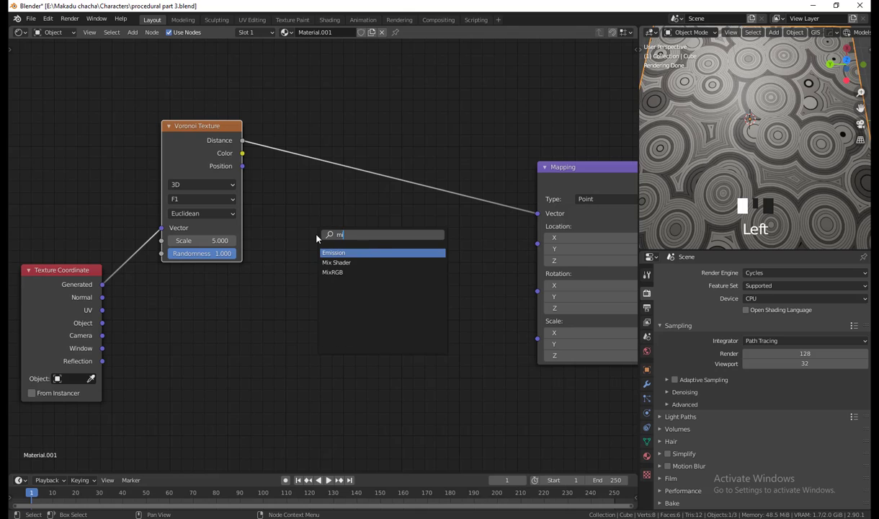
left_click(361, 273)
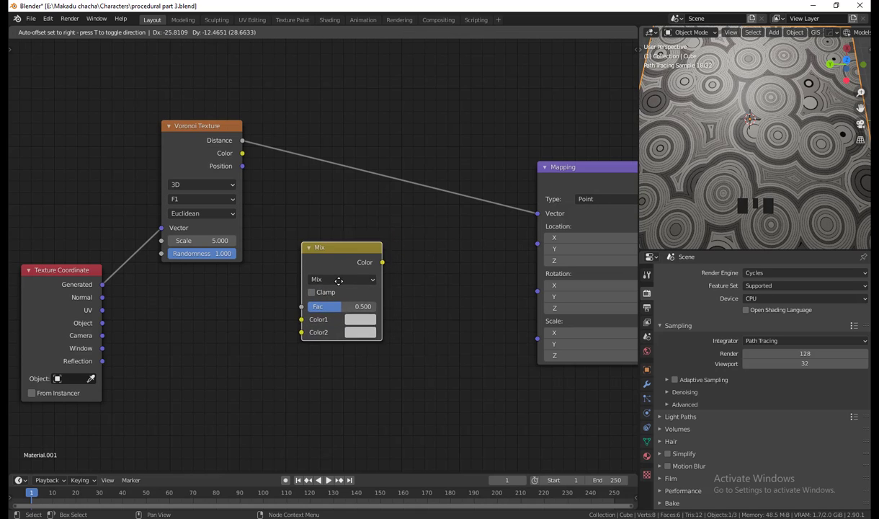
left_click(342, 207)
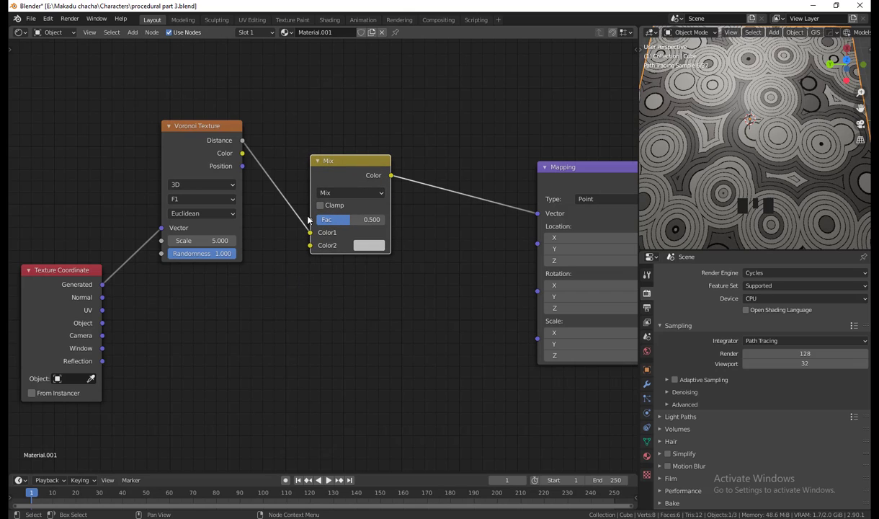
Move the Voronoi Texture up and connect the Texture Coordinate's Generated output to the Mix node's Color2 input.
left_click_drag(223, 128, 213, 108)
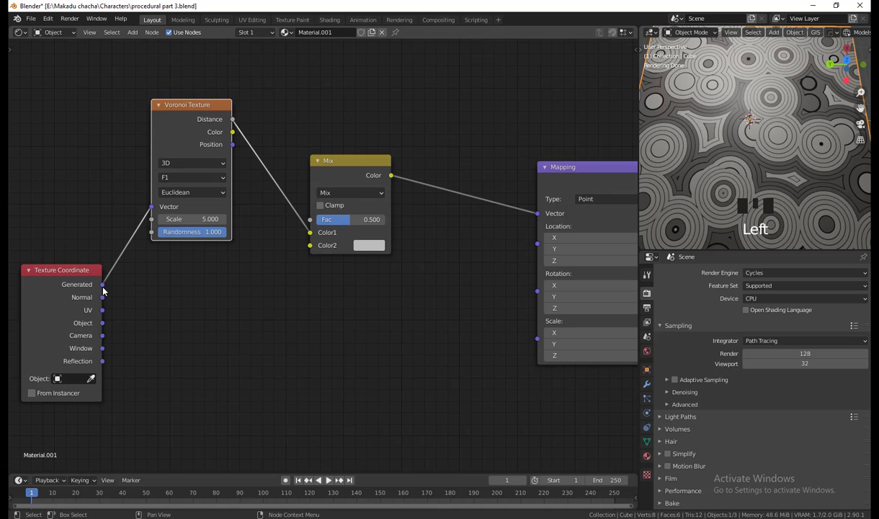
left_click_drag(102, 287, 247, 291)
left_click_drag(310, 251, 310, 247)
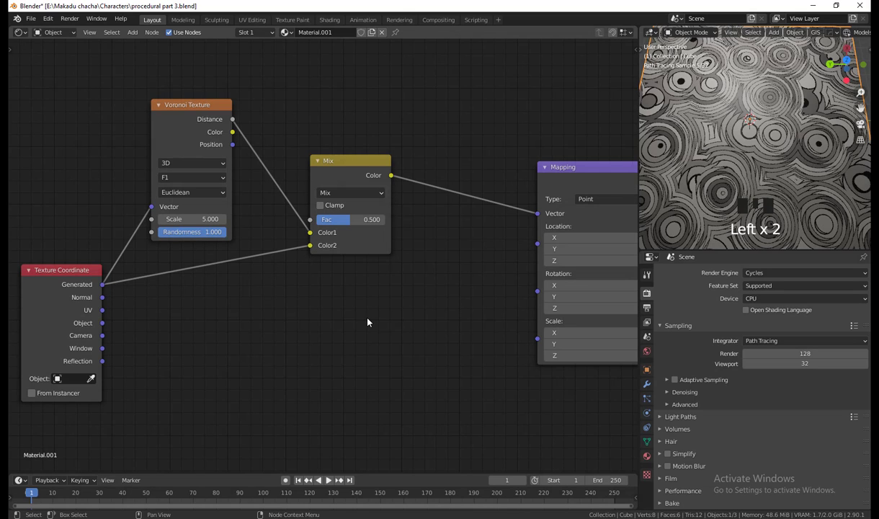
Raise the Mix node's Fac to 0.683, and widen the 3D viewport to inspect the swirled pattern at a lower angle.
middle_click_drag(367, 320, 312, 343, "shift")
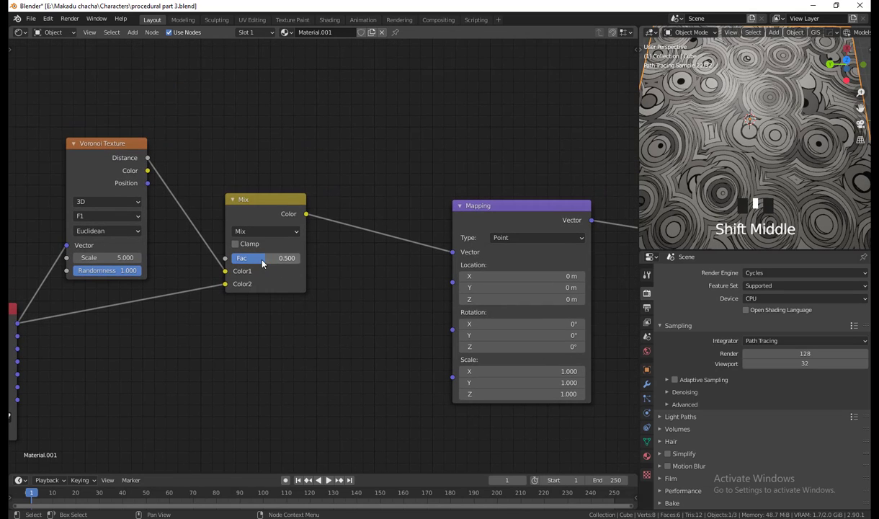
mouse_move(262, 264)
left_mouse_down()
mouse_move(299, 259)
mouse_move(278, 258)
left_mouse_up()
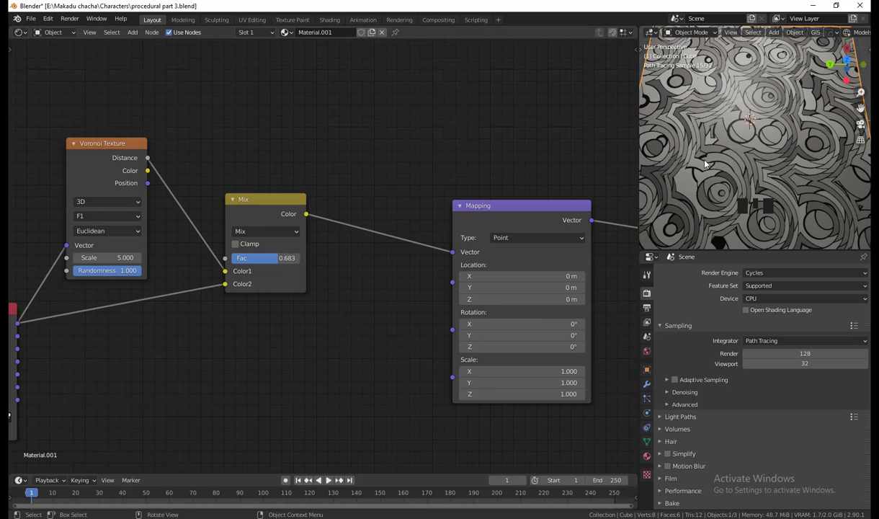
left_click_drag(638, 186, 587, 186)
middle_click_drag(764, 188, 749, 184)
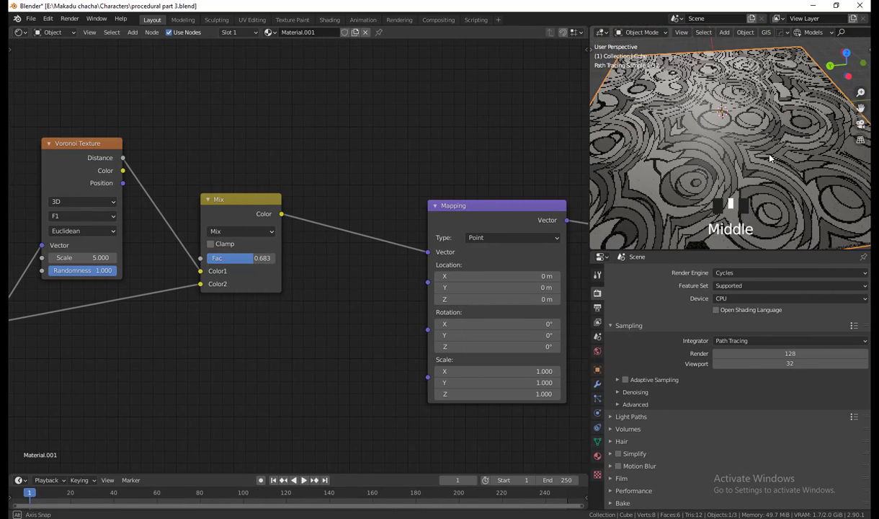
Spread out the Voronoi Texture, Texture Coordinate and Mix nodes for a clearer layout.
middle_click_drag(326, 328, 402, 290, "shift")
middle_click_drag(294, 354, 327, 349, "shift")
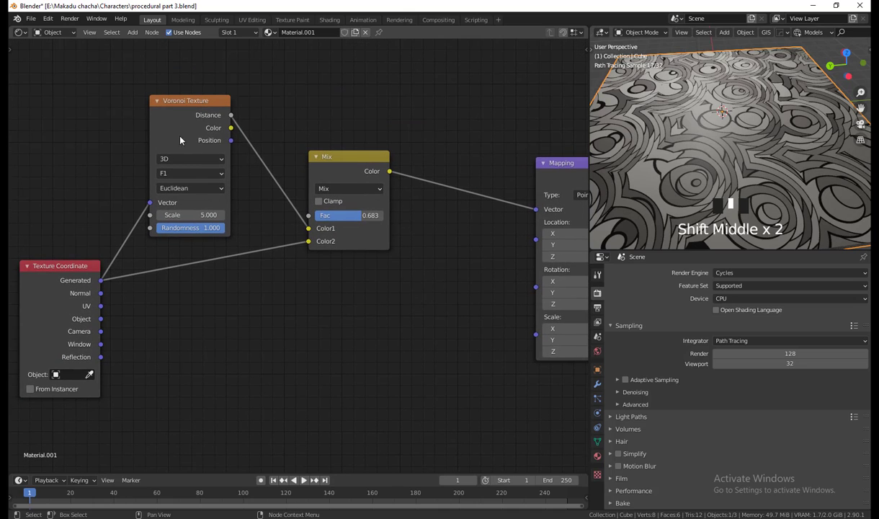
left_click_drag(193, 103, 146, 80)
left_click_drag(67, 263, 57, 251)
left_click_drag(334, 162, 296, 180)
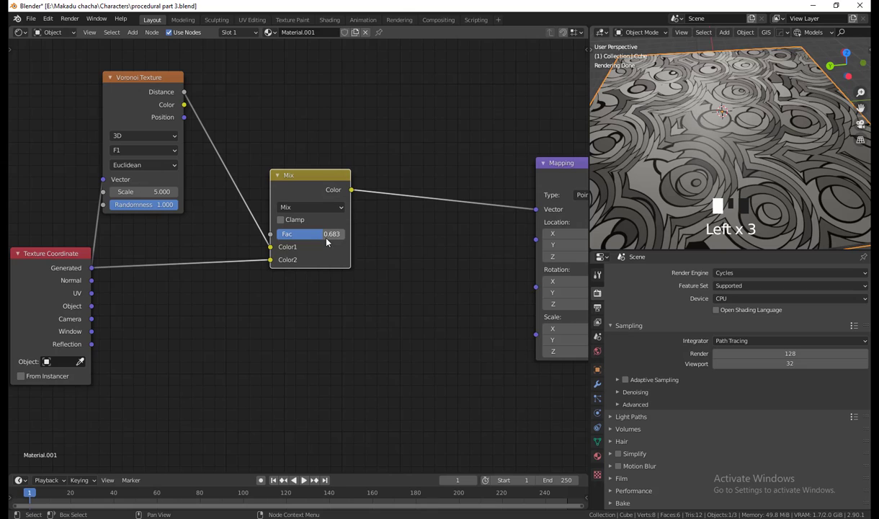
Set the Mix node's Fac to 1 to compare the undistorted bricks, and lower it again to bring back the distortion.
left_click(328, 235)
type("1")
left_click(399, 287)
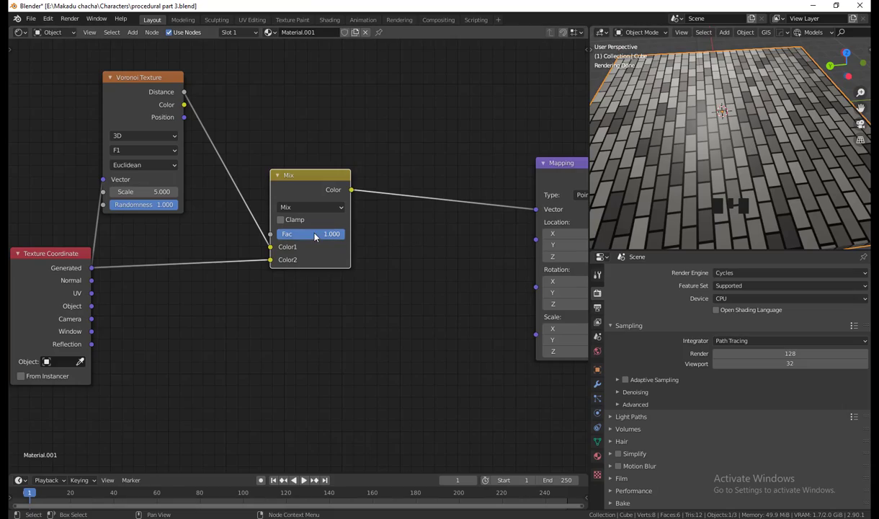
left_click_drag(327, 233, 309, 233)
Try the Darken and Add blending modes on the Mix node, and set it back to Mix.
left_click(327, 208)
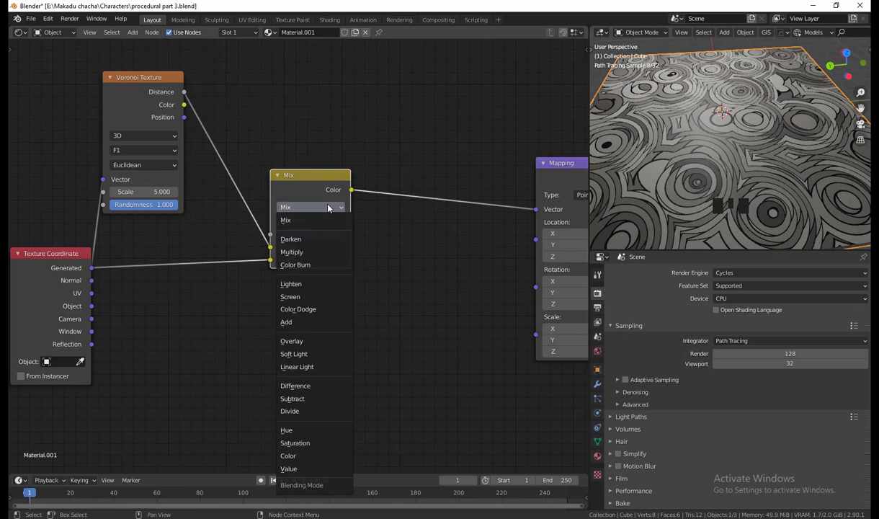
left_click(312, 239)
left_click(324, 208)
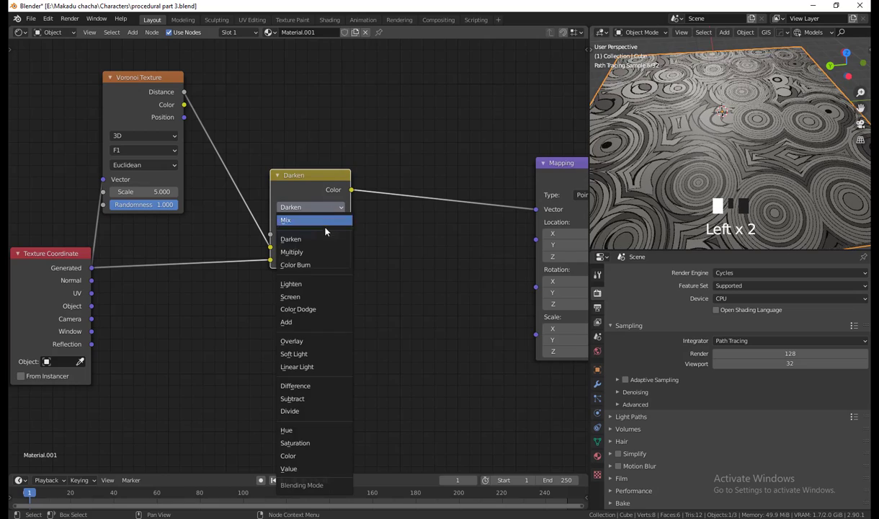
left_click(312, 322)
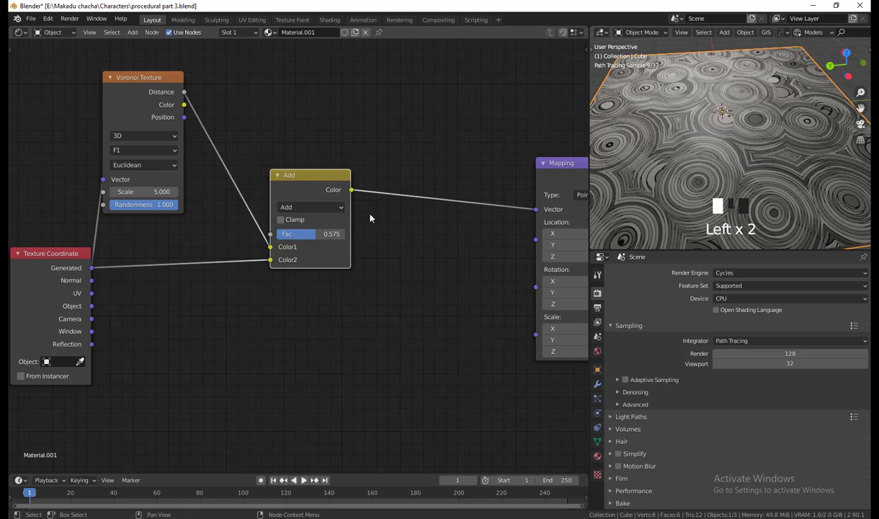
left_click(309, 209)
left_click(298, 214)
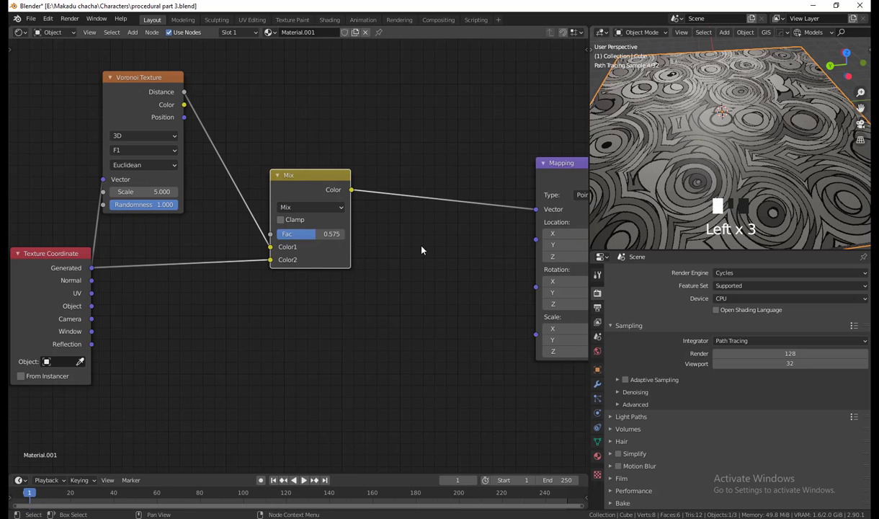
Rearrange the Mix, Voronoi Texture and Texture Coordinate nodes closer together to leave room before the Mapping node.
scroll(414, 278, "down", 3)
middle_click_drag(410, 278, 375, 286, "shift")
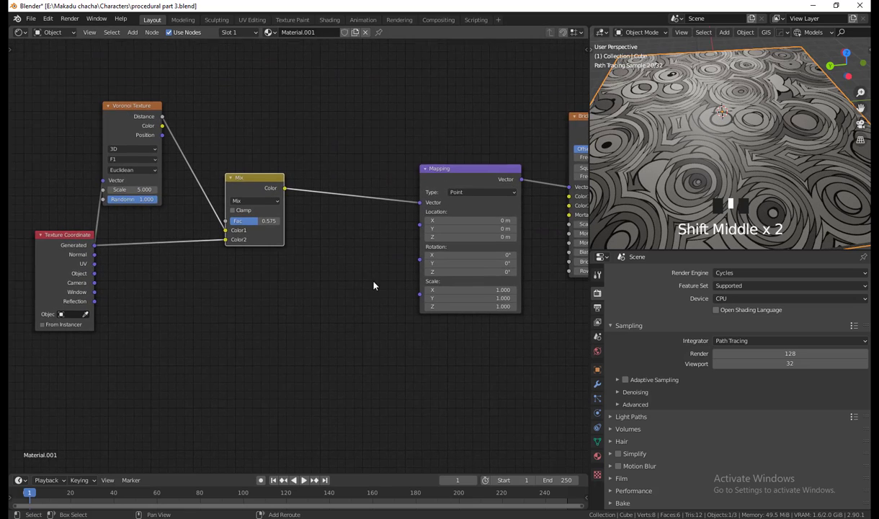
left_click_drag(249, 179, 215, 184)
left_click_drag(215, 184, 217, 183)
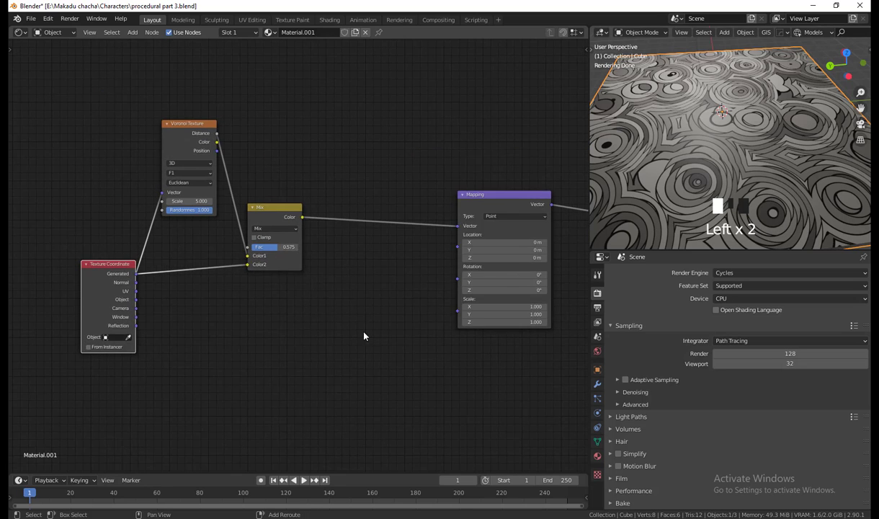
Add a Noise Texture on the link between the Mix and Mapping nodes and place it above them.
middle_click_drag(363, 334, 378, 355, "shift")
scroll(379, 328, "up", 2)
scroll(394, 369, "up", 1)
middle_click_drag(407, 318, 407, 326)
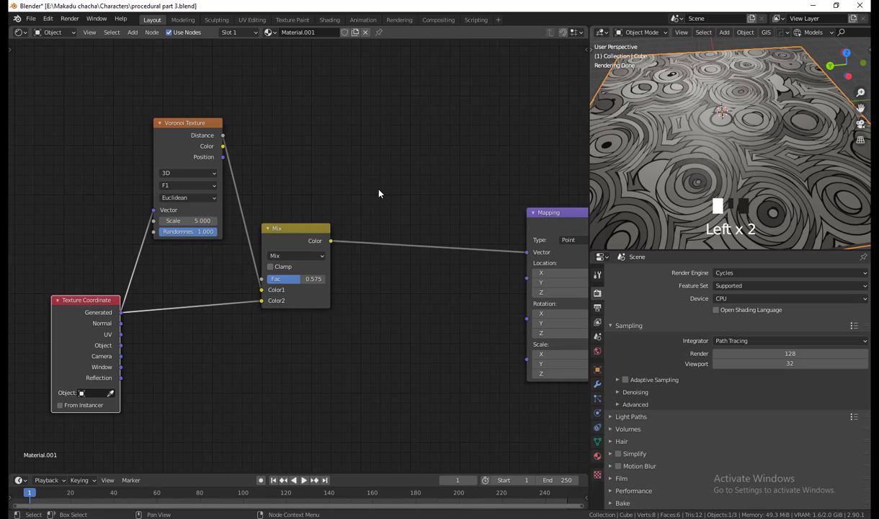
key("shift+a")
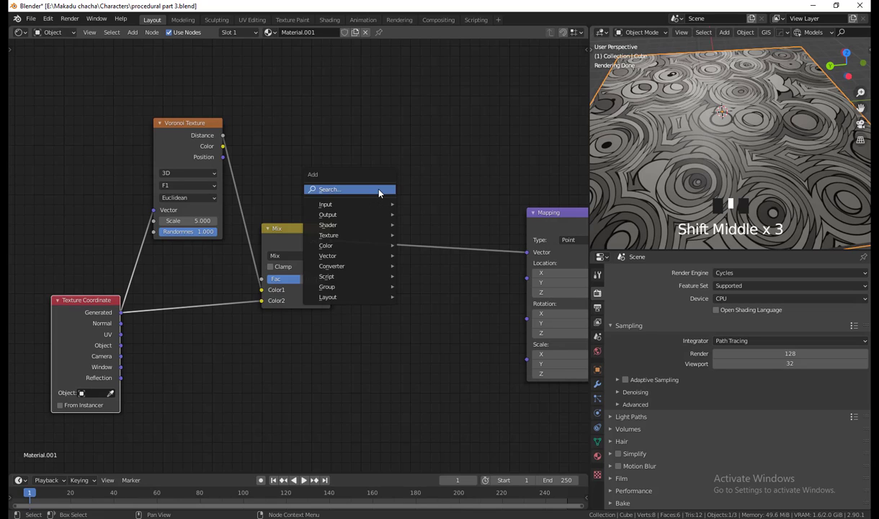
left_click(379, 191)
type("noi")
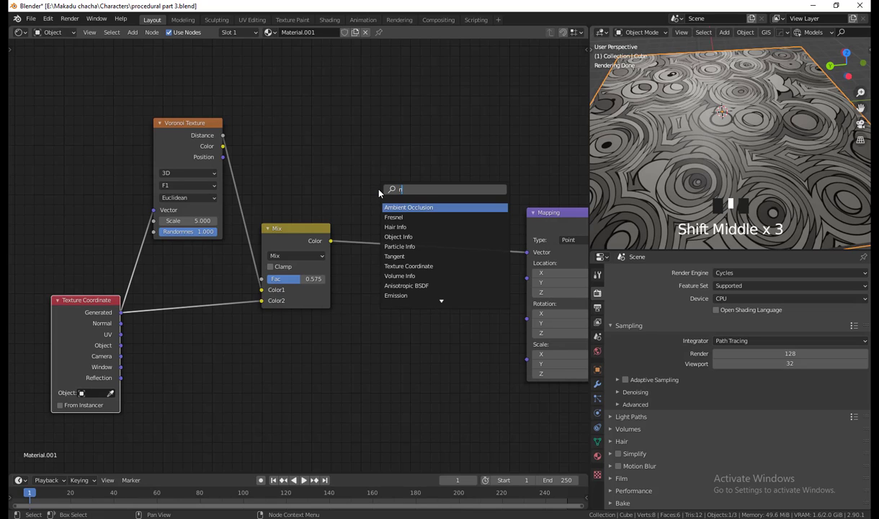
key("Down")
key("Down")
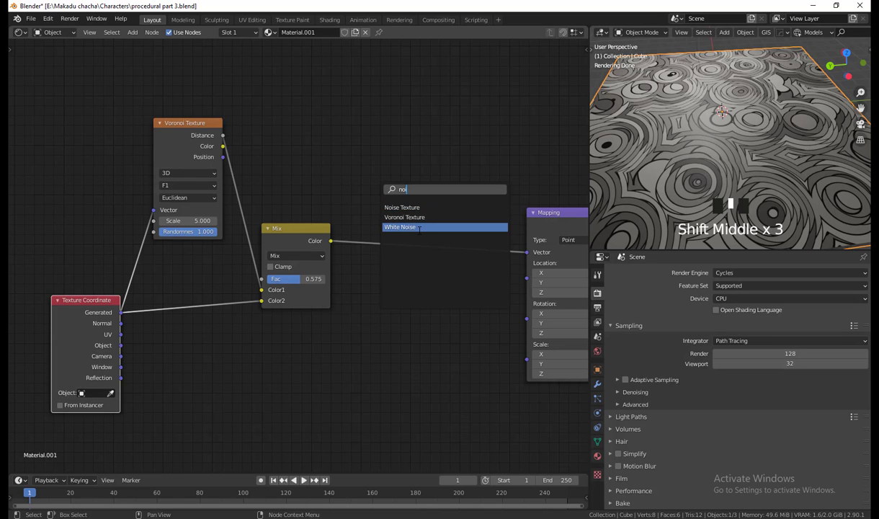
left_click(421, 208)
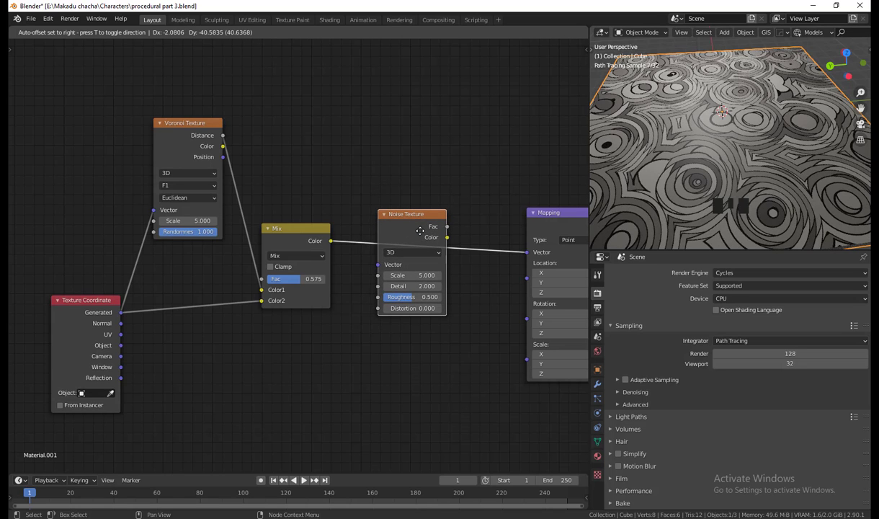
left_click(417, 225)
left_click_drag(417, 223, 402, 134)
Duplicate the Mix node onto the link between Noise Texture and Mapping, and reposition both Mix nodes for clearer wiring.
left_click(286, 230)
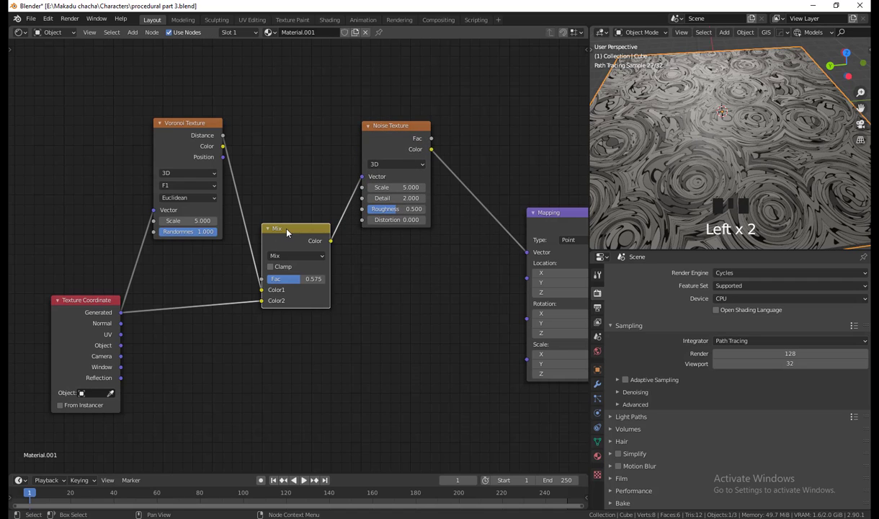
key("shift+d")
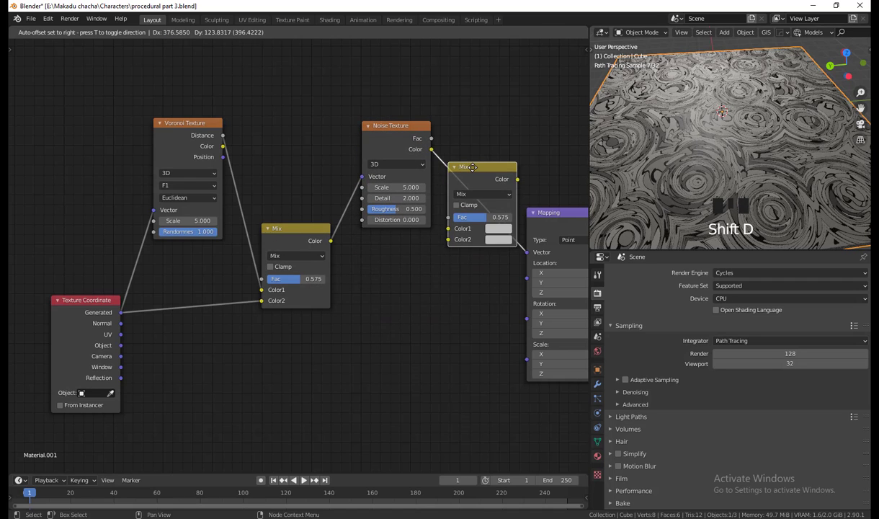
left_click(494, 168)
scroll(425, 345, "down", 3)
middle_click_drag(358, 349, 346, 318, "shift")
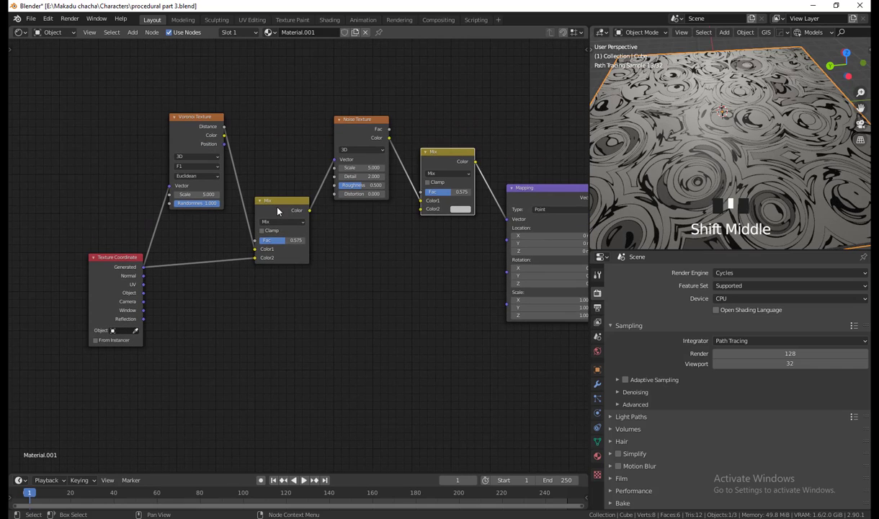
left_click_drag(264, 198, 278, 138)
left_click_drag(434, 159, 404, 232)
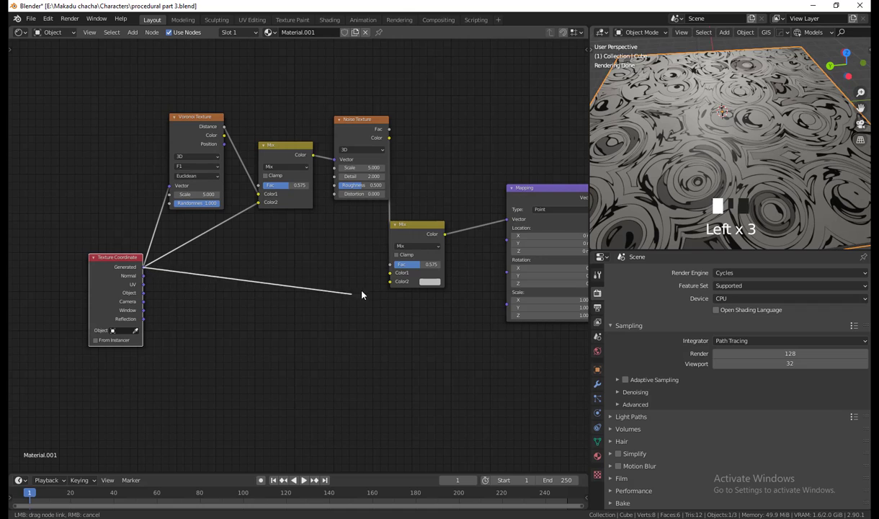
Connect Generated to the second Mix node's Color1 with the Noise Texture's Color in Color2, and tidy the node positions.
left_click_drag(370, 287, 370, 260)
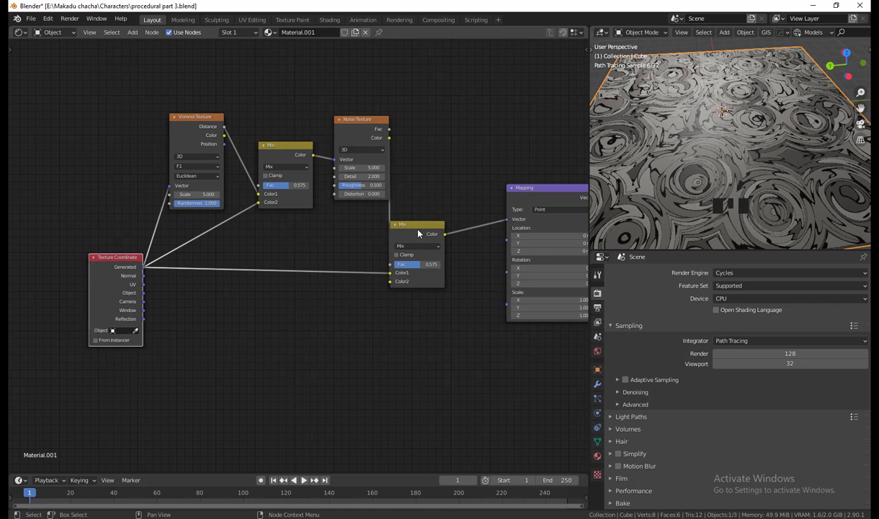
left_click_drag(418, 228, 446, 198)
middle_click_drag(460, 340, 326, 359, "shift")
middle_click_drag(213, 386, 322, 386, "shift")
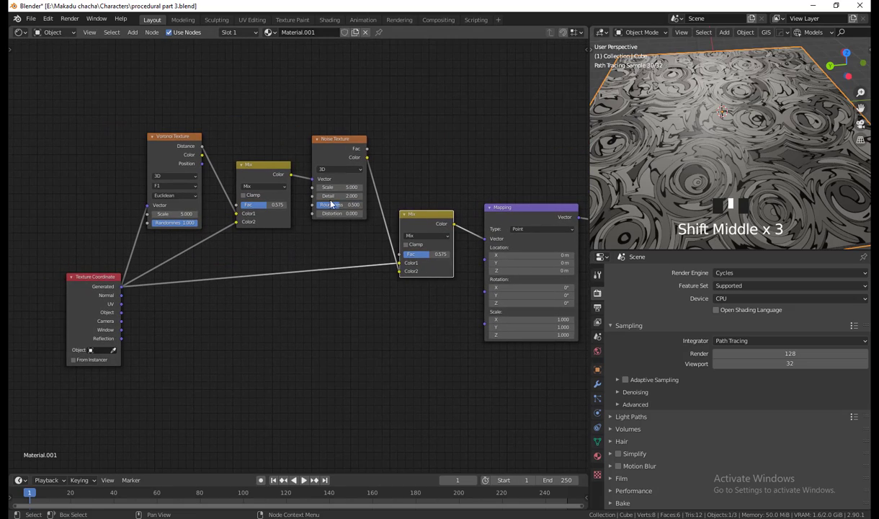
left_click_drag(352, 142, 348, 137)
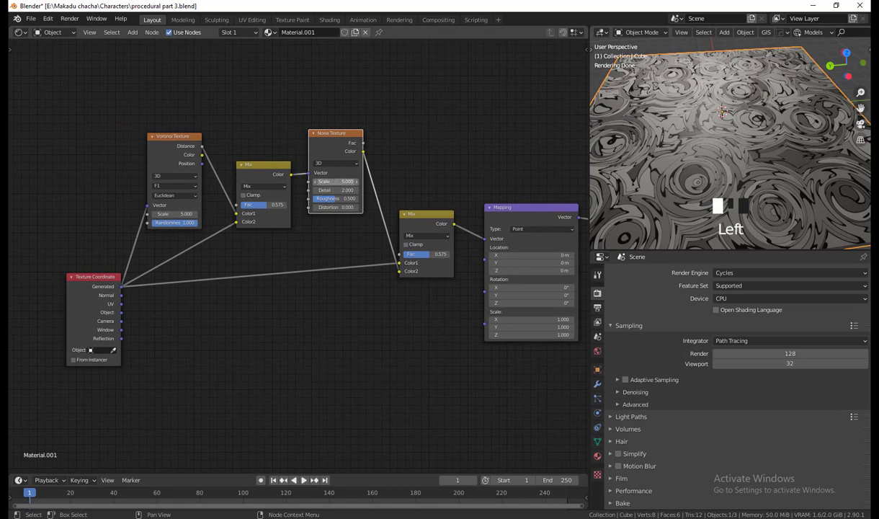
Try Noise Texture Scale values of 12.6 and 17.1 while inspecting the pattern, and return the Scale to 5.
left_click_drag(336, 182, 372, 181)
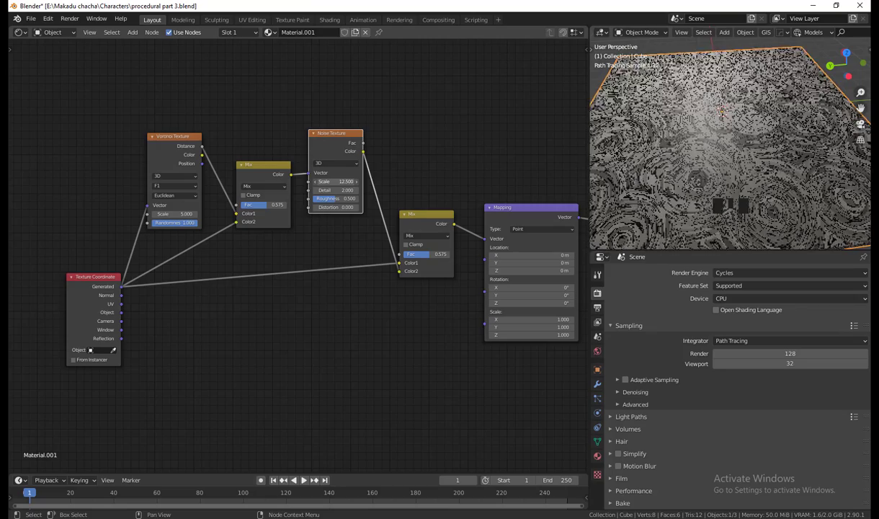
middle_click_drag(652, 146, 648, 174)
scroll(691, 183, "up", 2)
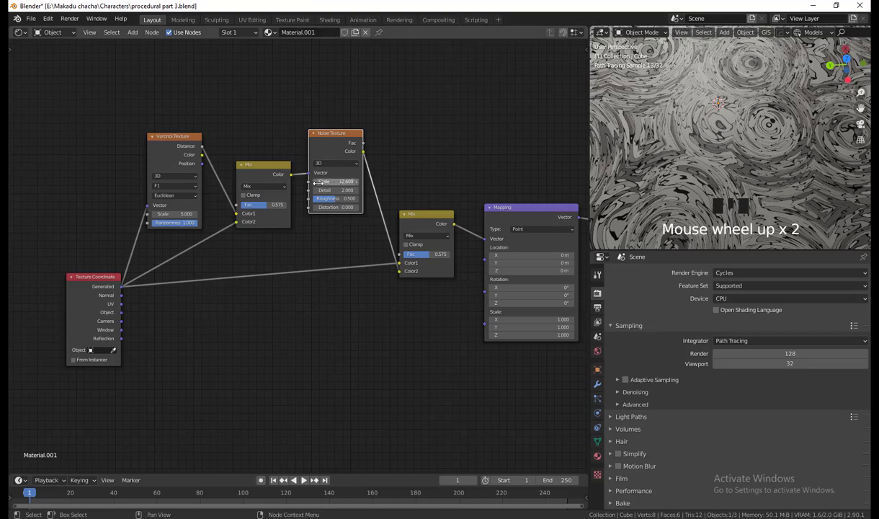
middle_click_drag(691, 137, 713, 159)
scroll(760, 197, "down", 3)
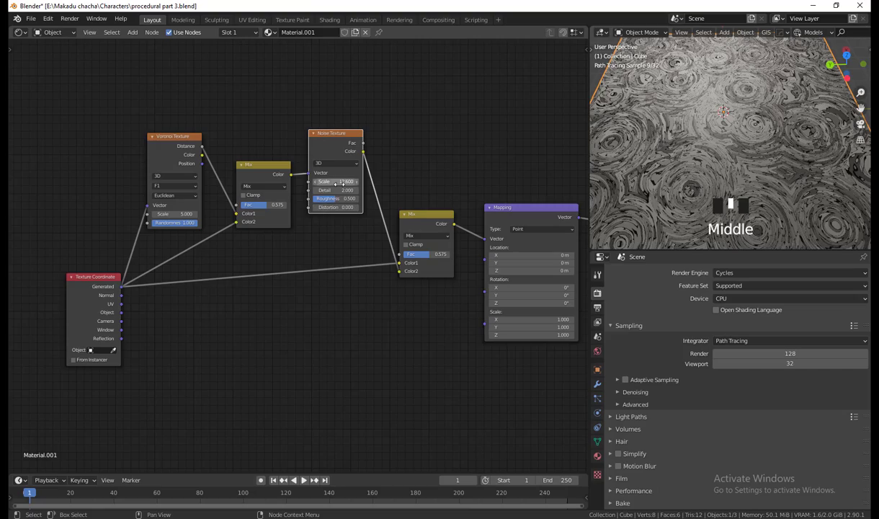
left_click_drag(335, 181, 366, 182)
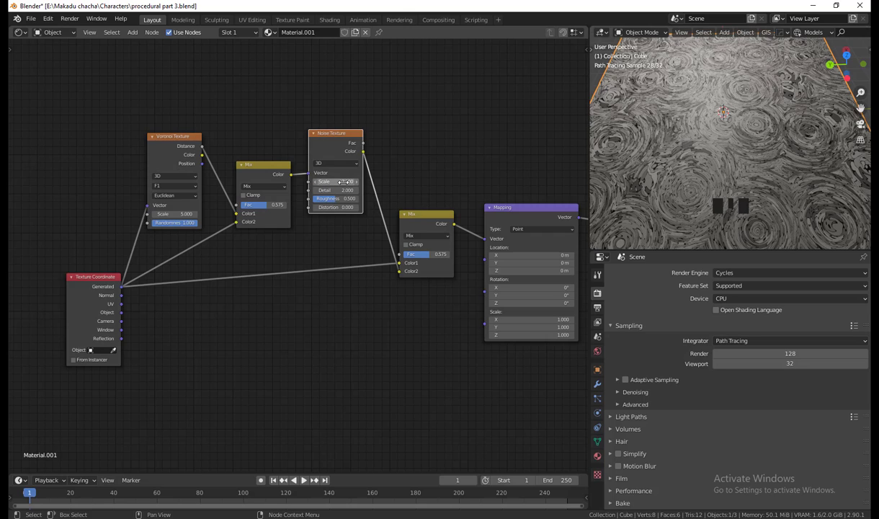
left_click(344, 181)
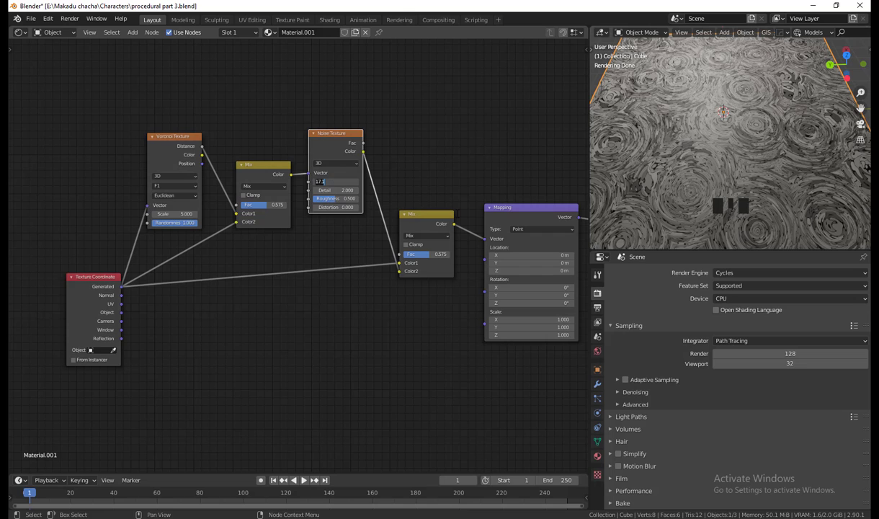
left_click(520, 227)
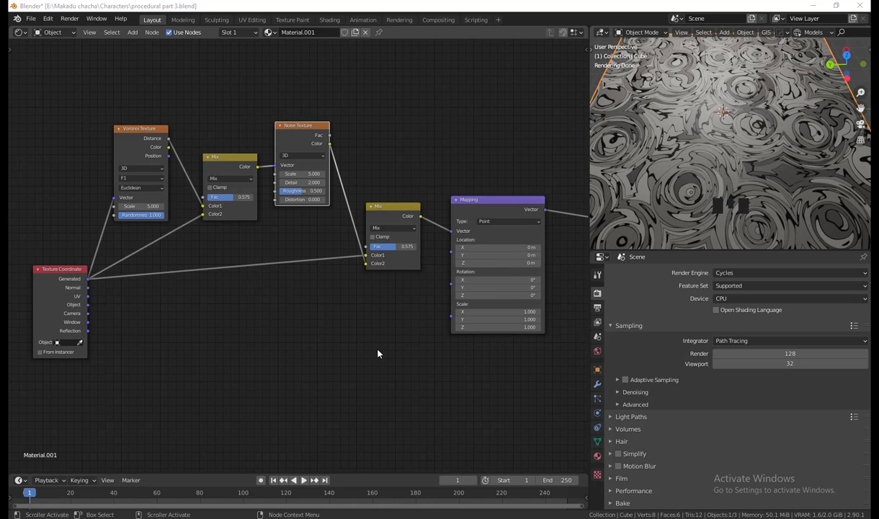
Set the Brick Texture's offset Frequency to 3.
left_click_drag(289, 367, 11, 342, "alt")
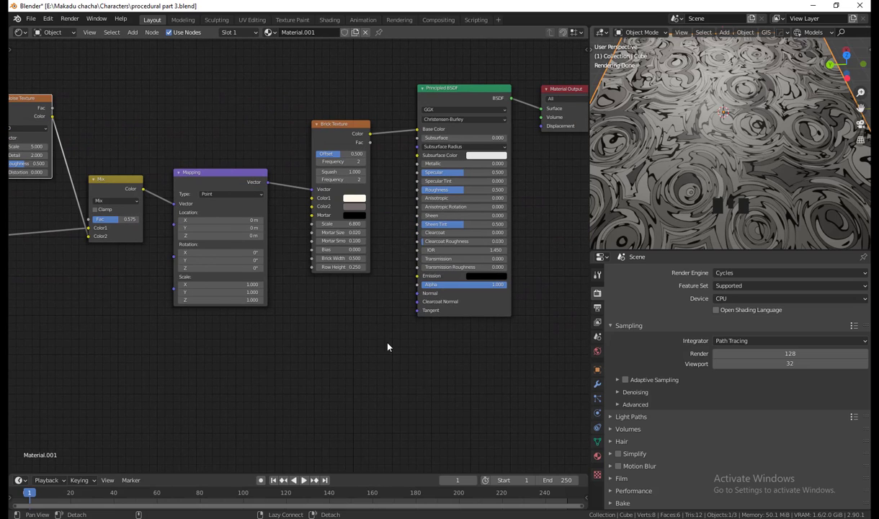
left_click_drag(378, 334, 291, 422, "alt")
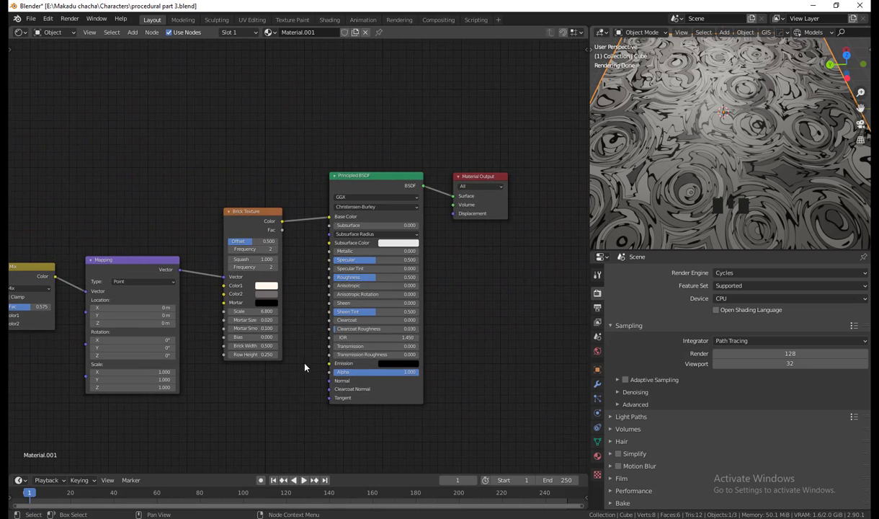
left_click_drag(263, 382, 290, 389, "alt")
scroll(308, 390, "up", 3)
left_click_drag(190, 409, 214, 395, "alt")
scroll(294, 415, "up", 1)
middle_click_drag(294, 415, 280, 431, "shift")
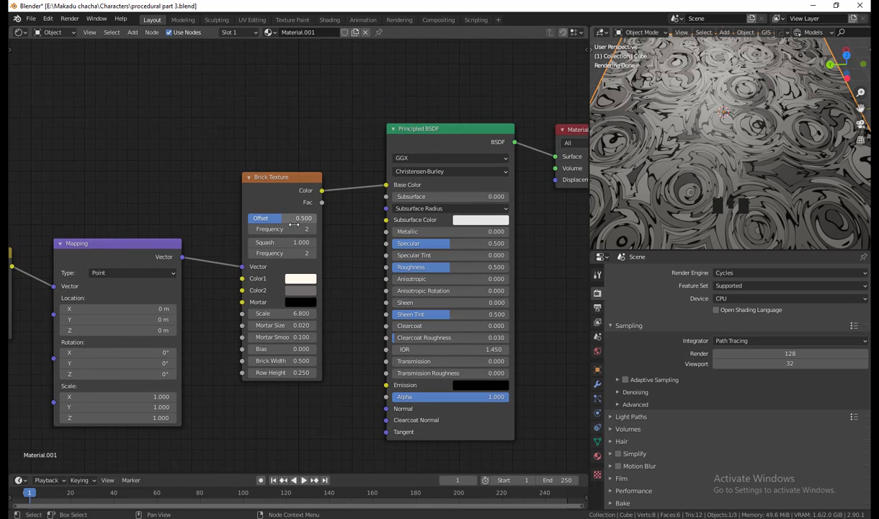
type("3")
key("Return")
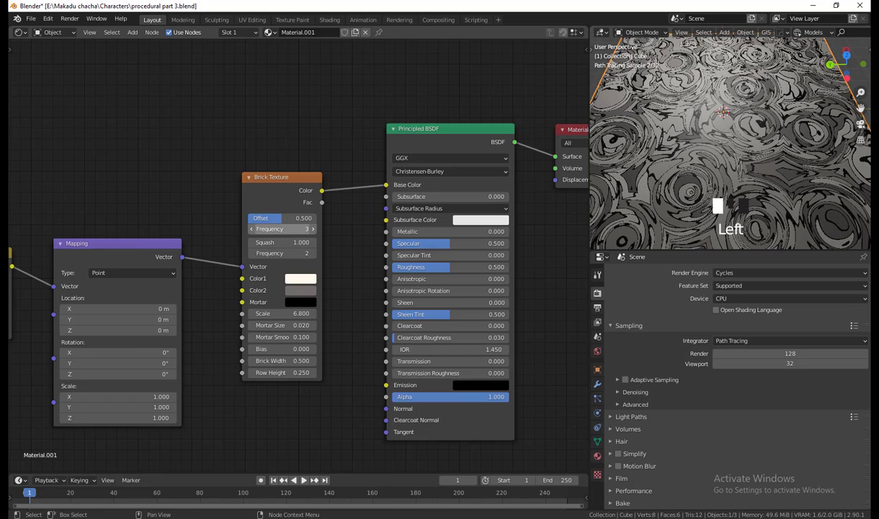
Try an offset Frequency of 23 and a Squash of 1.9 on the Brick Texture, and undo both changes.
left_click_drag(287, 229, 317, 229)
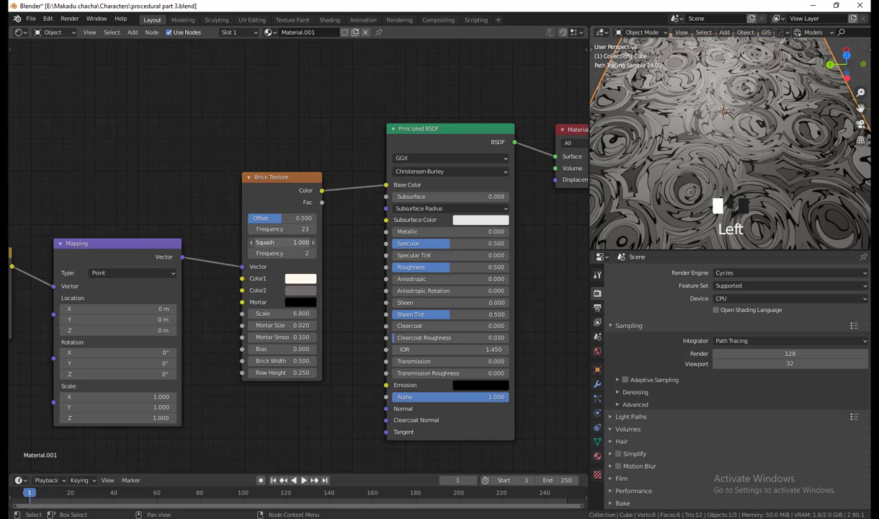
left_click_drag(281, 242, 323, 243)
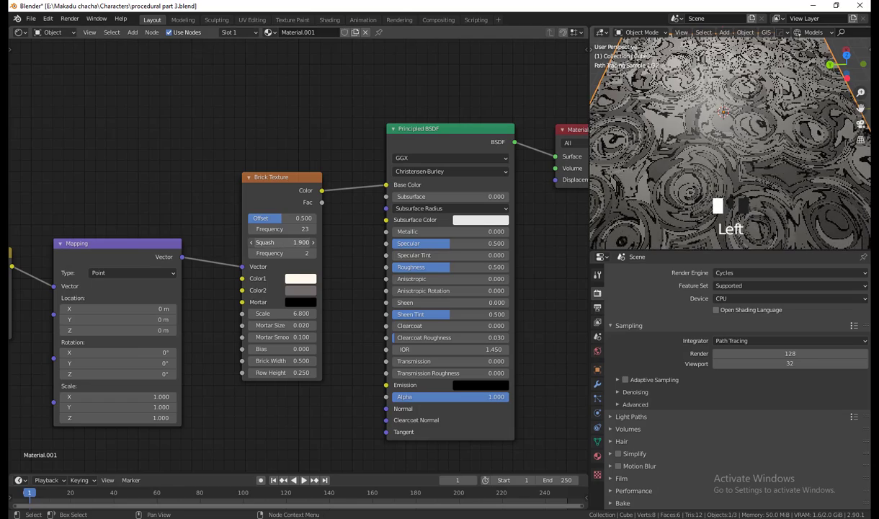
key("ctrl+z")
key("ctrl+z")
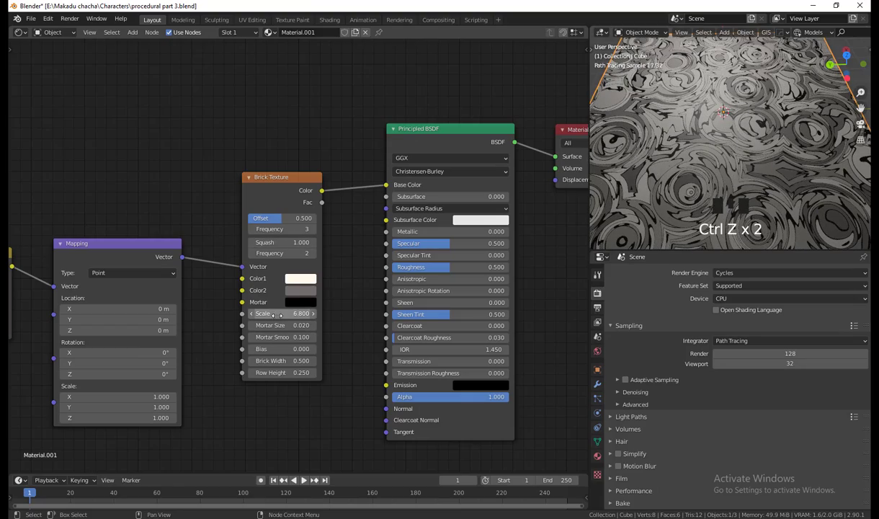
Lower the Brick Texture's Scale to 4.7.
mouse_move(277, 314)
left_mouse_down()
mouse_move(317, 315)
mouse_move(265, 314)
left_mouse_up()
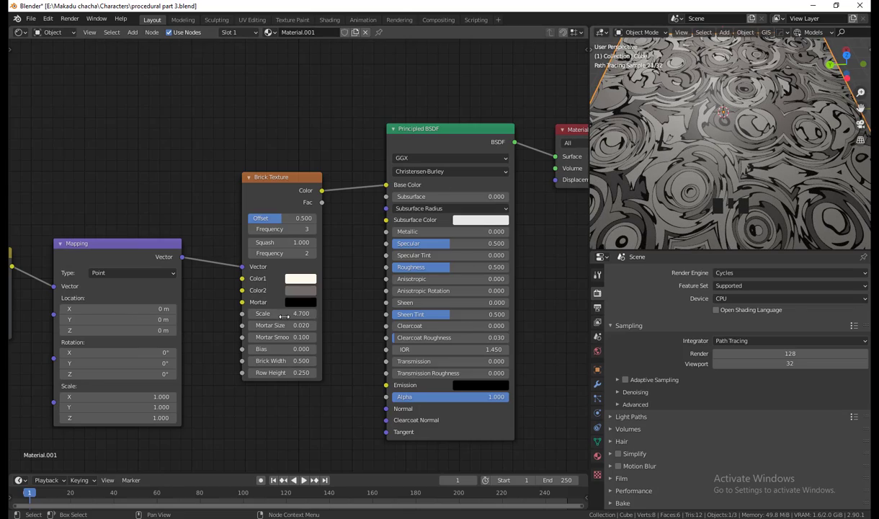
Move the Voronoi Texture and Texture Coordinate nodes farther away from the first Mix node to spread out the layout.
middle_click_drag(270, 424, 538, 345, "shift")
middle_click_drag(194, 306, 492, 368, "shift")
middle_click_drag(279, 402, 334, 434, "shift")
mouse_move(260, 162)
left_mouse_down()
mouse_move(220, 121)
mouse_move(247, 143)
mouse_move(245, 152)
left_mouse_up()
left_click_drag(129, 353, 62, 312)
left_click_drag(259, 239, 243, 230)
Change the Voronoi Texture's distance metric to Manhattan.
left_click(244, 224)
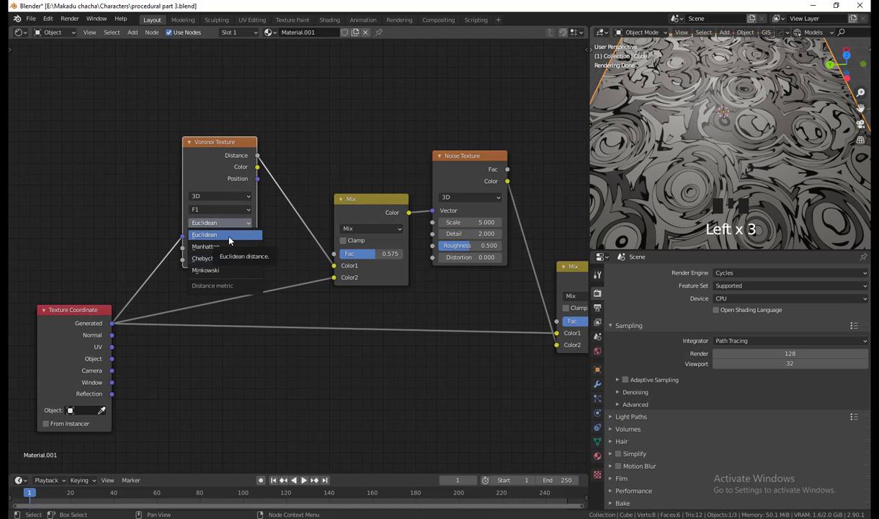
left_click(228, 236)
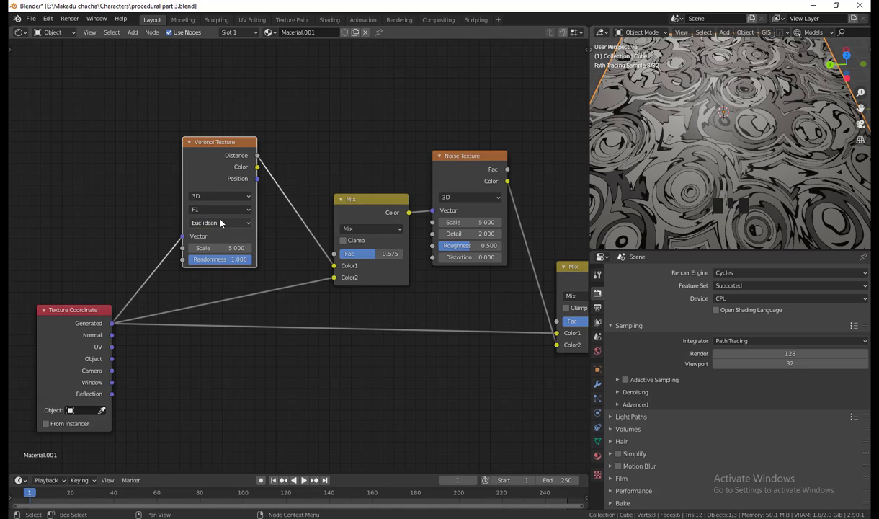
left_click(221, 223)
left_click(224, 250)
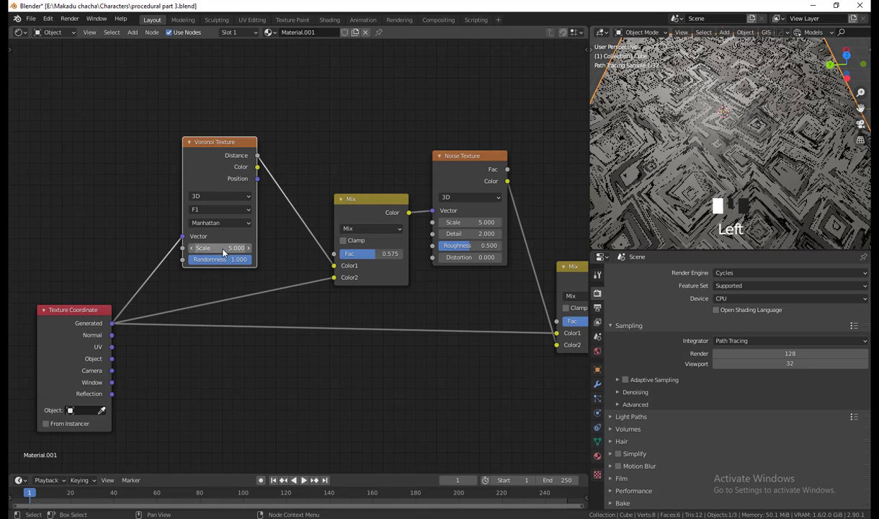
Try the Chebychev and Minkowski distance metrics on the Voronoi Texture, and return it to Manhattan.
middle_click_drag(752, 149, 818, 143)
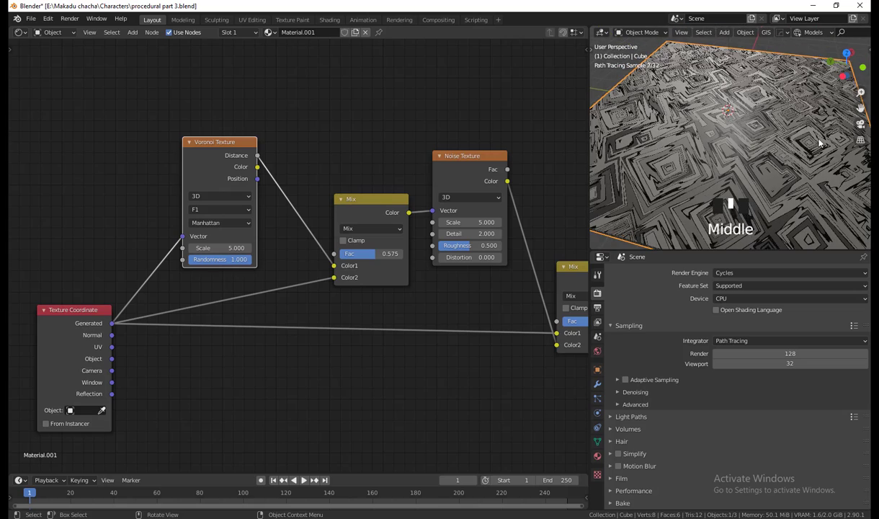
left_click(228, 224)
left_click(211, 262)
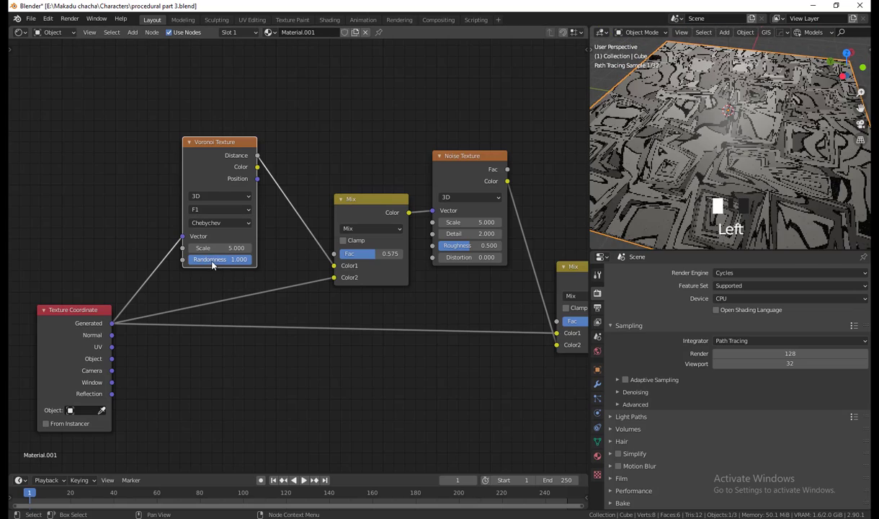
left_click(221, 223)
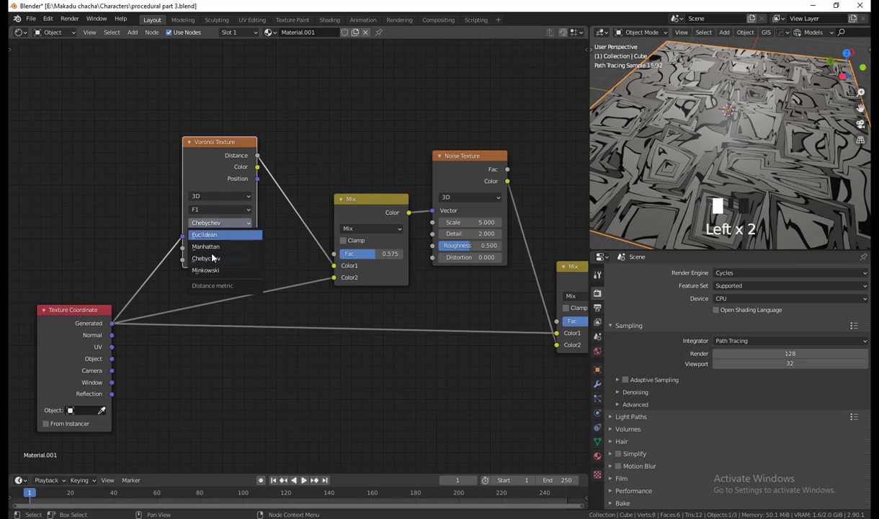
left_click(212, 260)
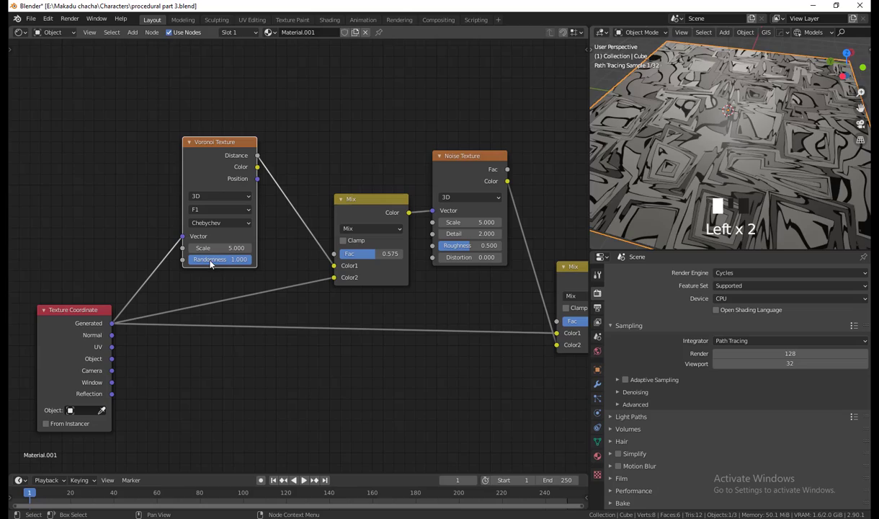
left_click(219, 223)
left_click(214, 271)
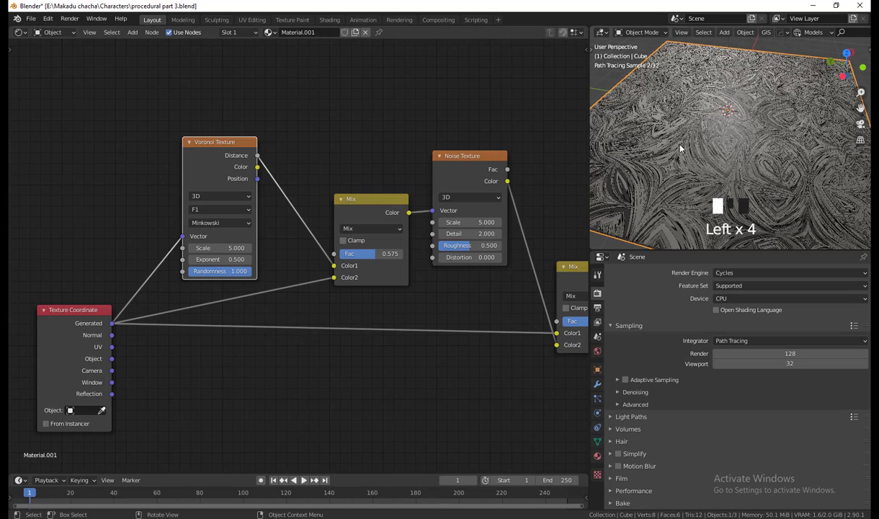
middle_click_drag(764, 170, 809, 139)
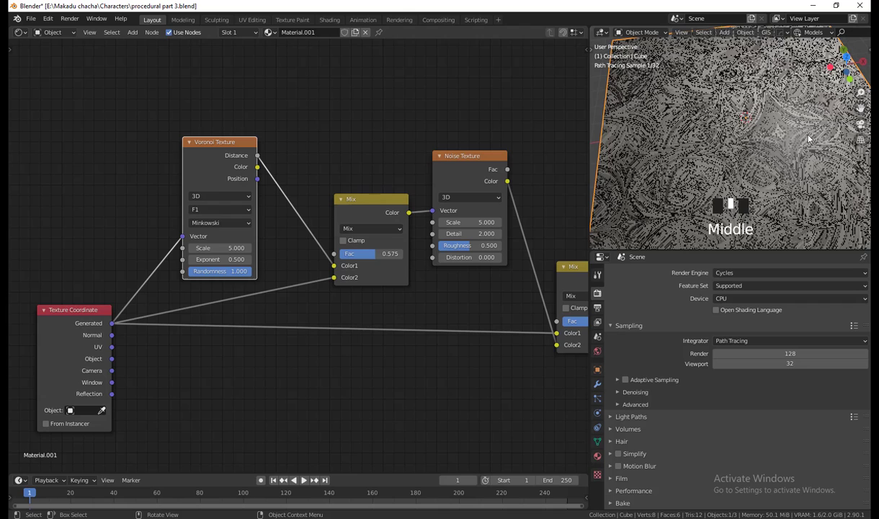
left_click(213, 223)
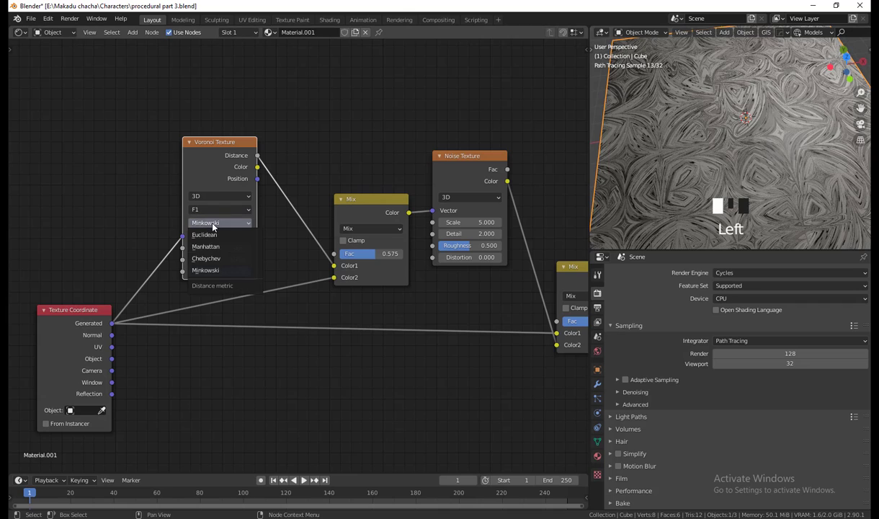
left_click(230, 259)
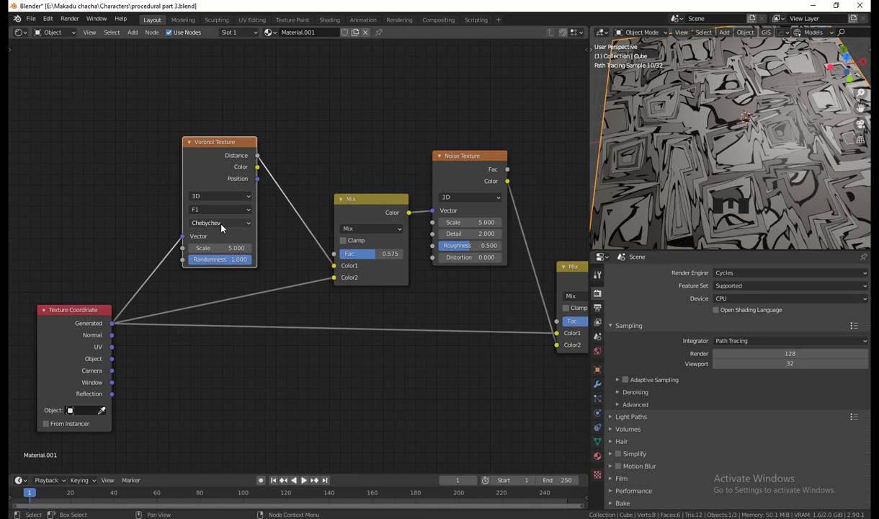
left_click(217, 223)
left_click(221, 247)
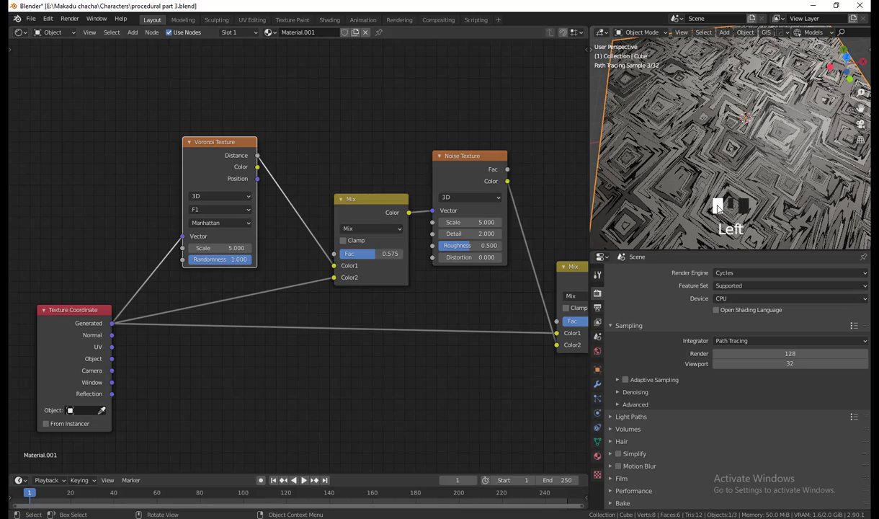
Move the Principled BSDF and Material Output nodes away from the Brick Texture to make room between them.
middle_click_drag(790, 178, 784, 159, "shift")
middle_click_drag(477, 359, 188, 336, "shift")
scroll(335, 367, "down", 3)
middle_click_drag(263, 389, 435, 391, "shift")
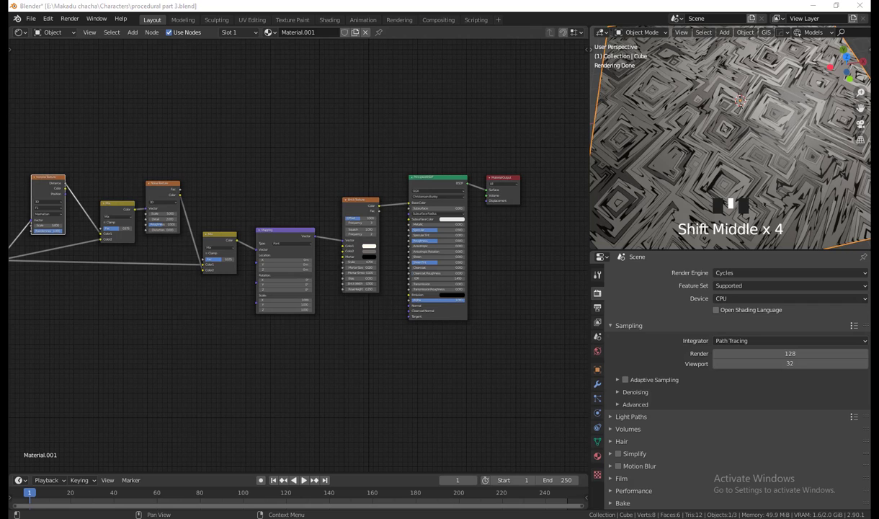
middle_click_drag(519, 383, 261, 398)
scroll(331, 385, "up", 4)
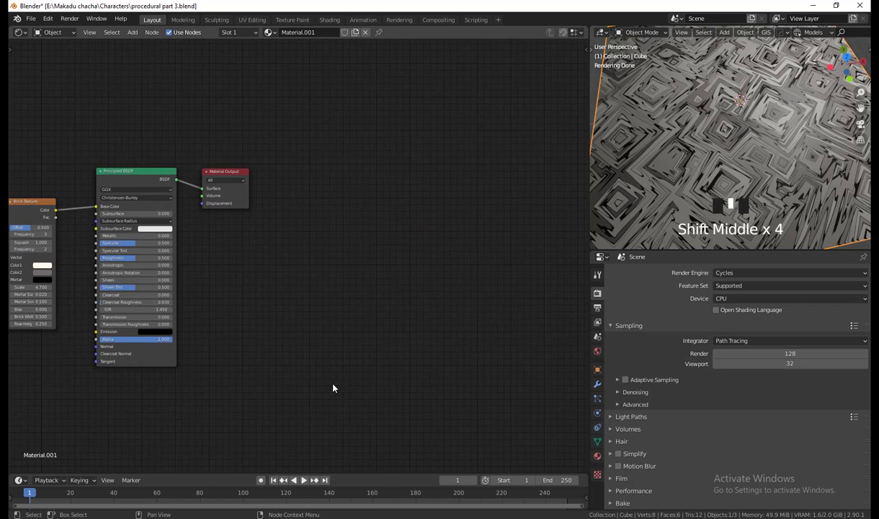
middle_click_drag(333, 367, 582, 369)
mouse_move(304, 406)
middle_mouse_down()
mouse_move(355, 377)
mouse_move(294, 396)
middle_mouse_up()
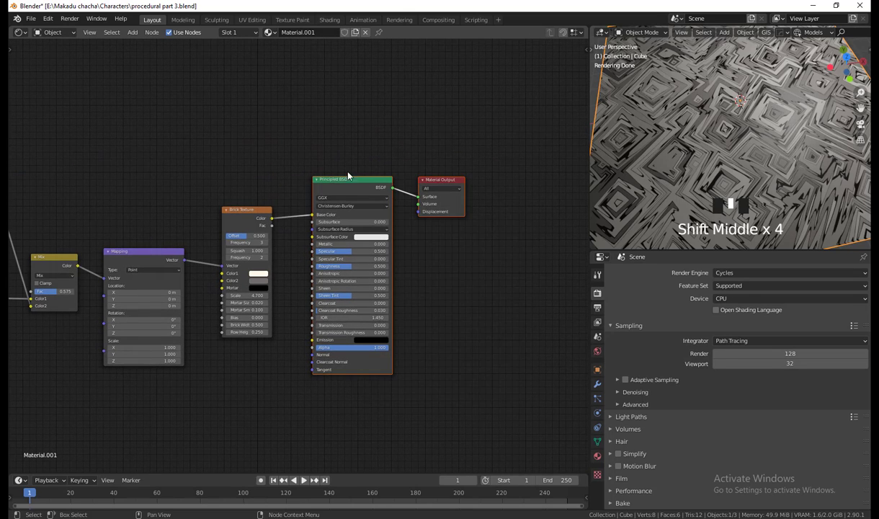
left_click_drag(356, 177, 515, 179)
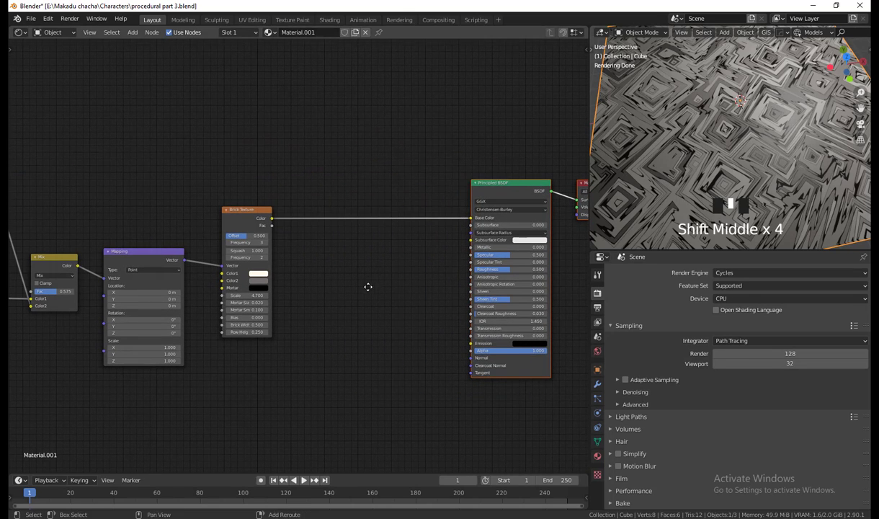
Insert a ColorRamp node on the link between the Brick Texture's Color and the Principled BSDF's Base Color.
middle_click_drag(369, 286, 260, 310, "shift")
scroll(257, 314, "up", 5)
middle_click_drag(246, 345, 342, 220, "shift")
key("shift+a")
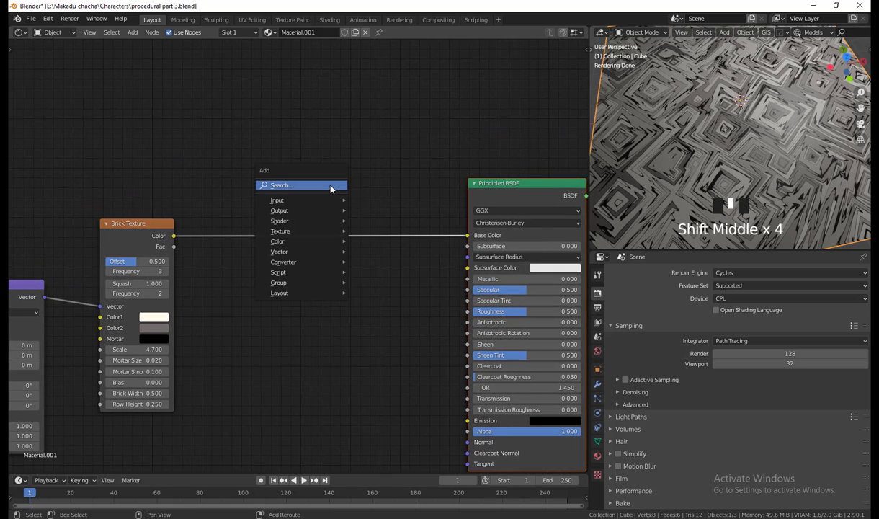
left_click(309, 189)
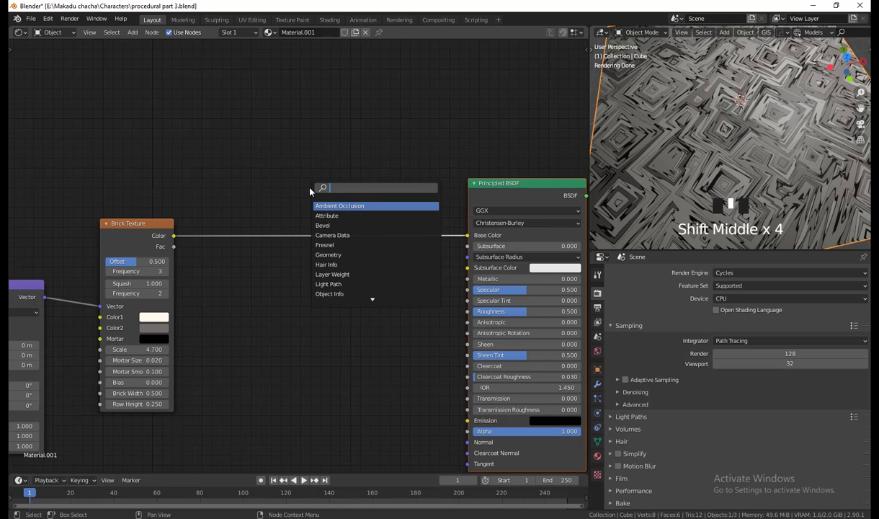
type("Colo")
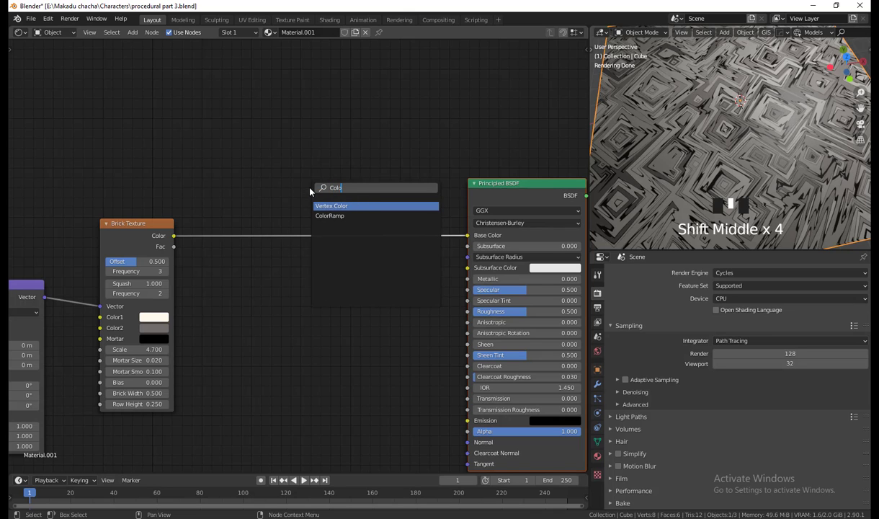
left_click(344, 217)
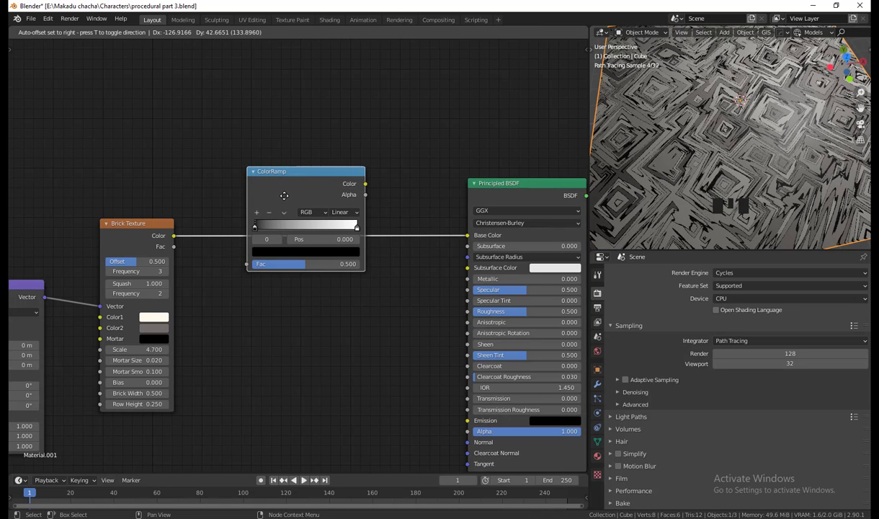
left_click(284, 195)
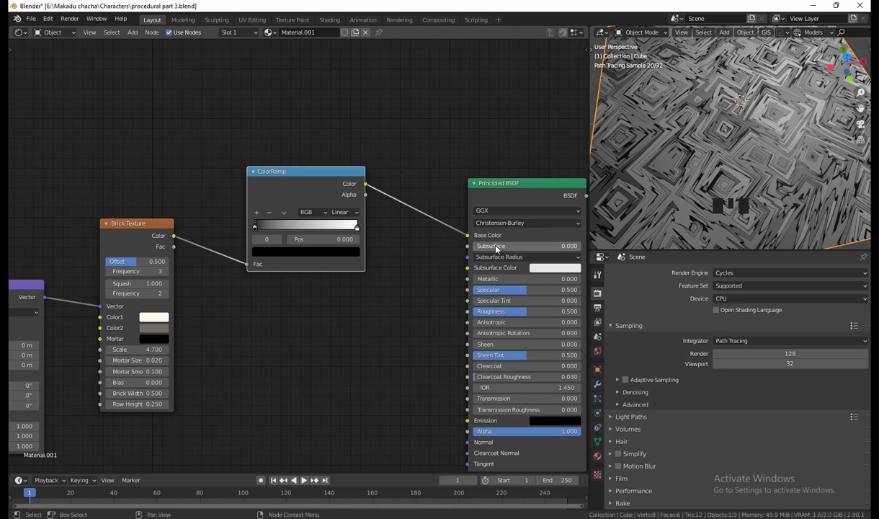
Increase the ColorRamp's contrast by moving the black stop inward to about 0.37 and the white stop to 0.682.
middle_click_drag(340, 333, 329, 290, "shift")
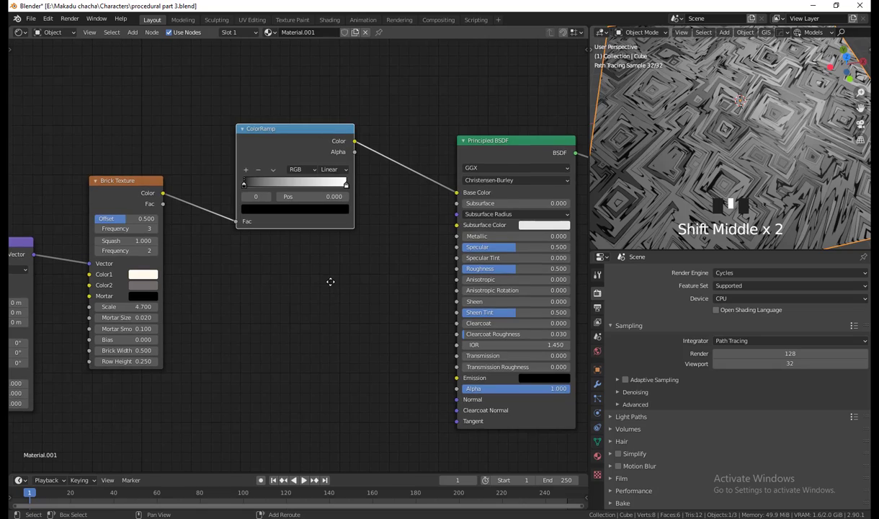
left_click_drag(245, 186, 282, 185)
left_click_drag(347, 186, 313, 186)
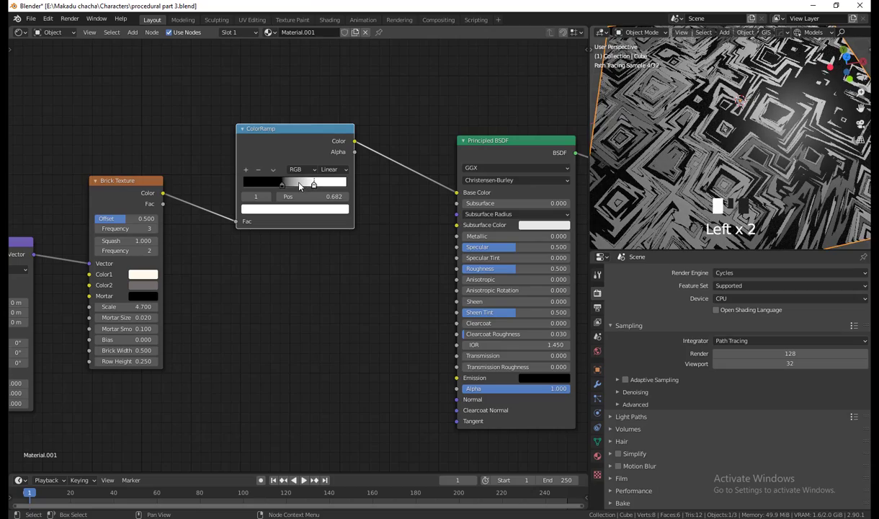
Add two intermediate ColorRamp stops, the second at 0.632, and shift the black stop to 0.391 and the white one to about 0.78.
left_click(247, 170)
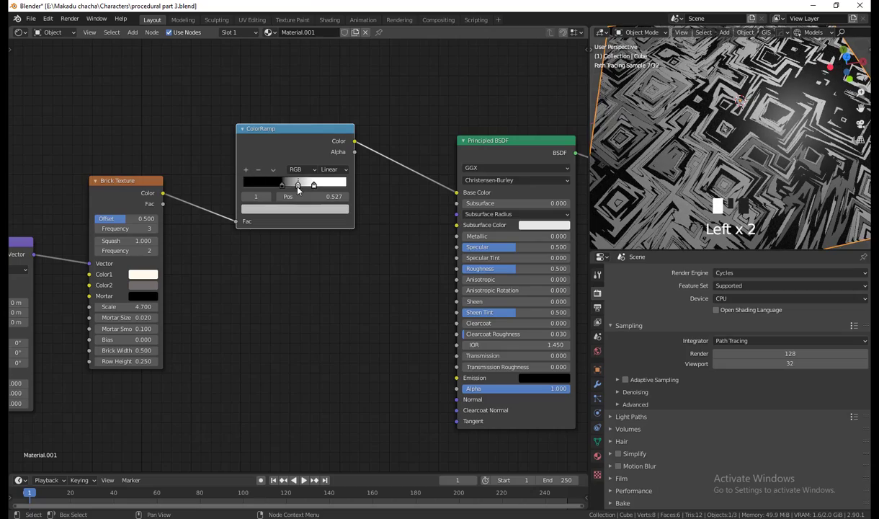
left_click_drag(297, 187, 324, 185)
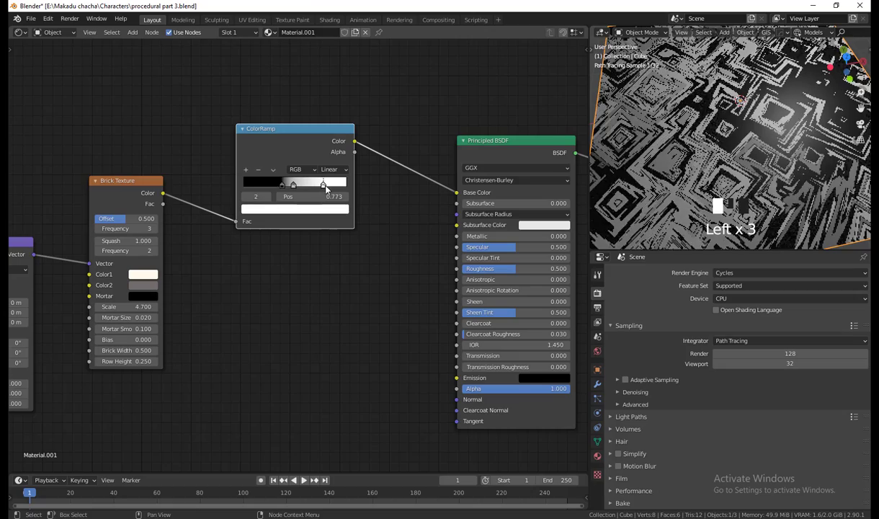
left_click(246, 170)
left_click(246, 171)
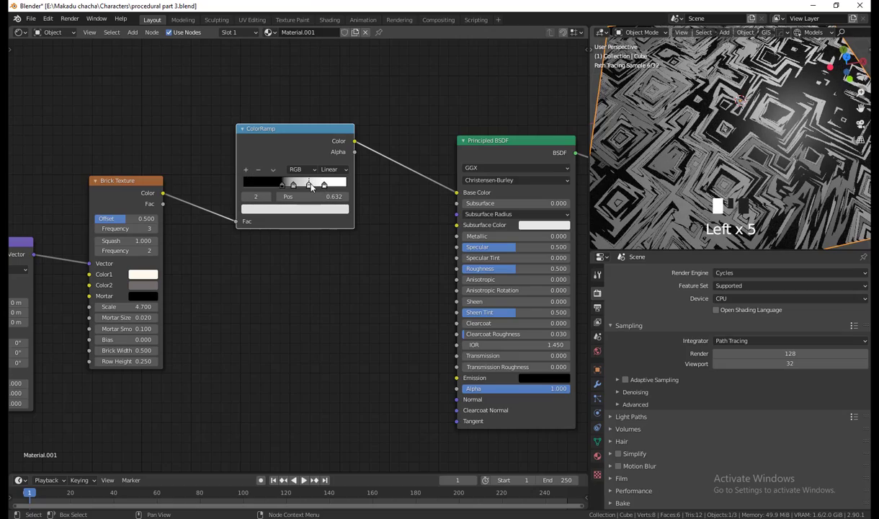
left_click_drag(289, 185, 287, 187)
left_click(286, 187)
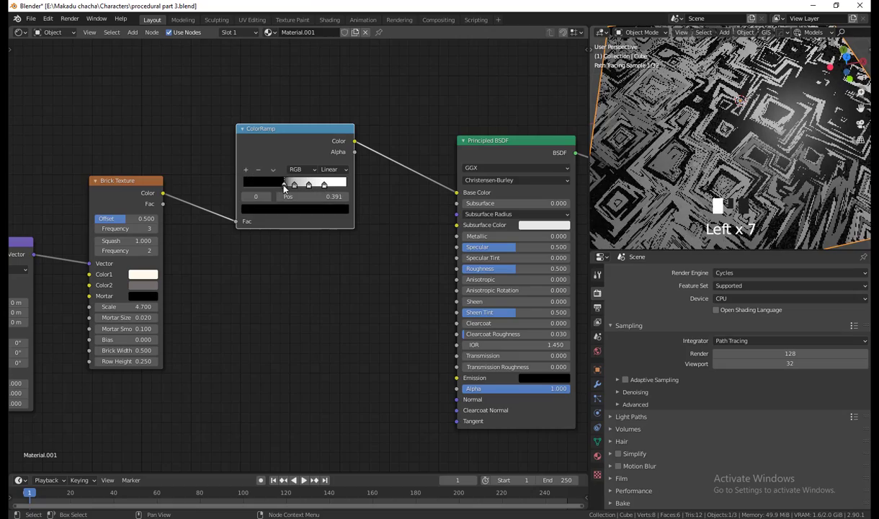
Recolor the ColorRamp's first stop from black to a muted light blue.
left_click(284, 209)
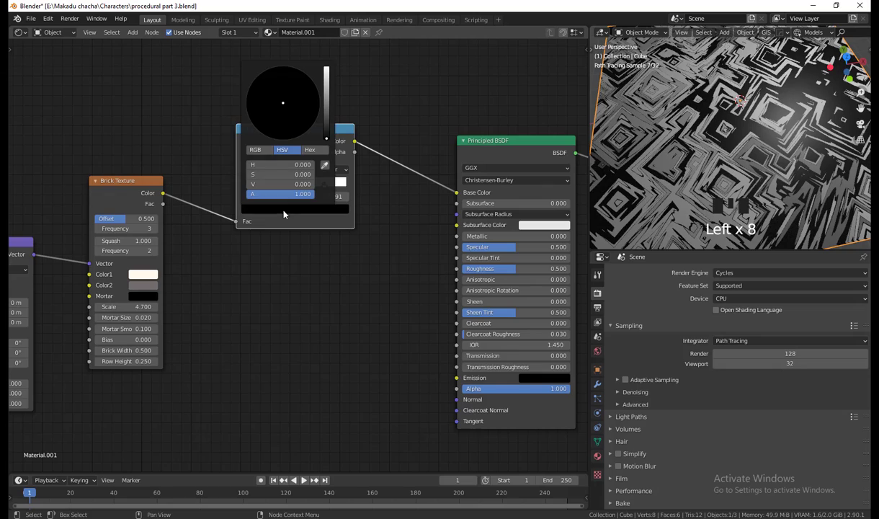
left_click(298, 101)
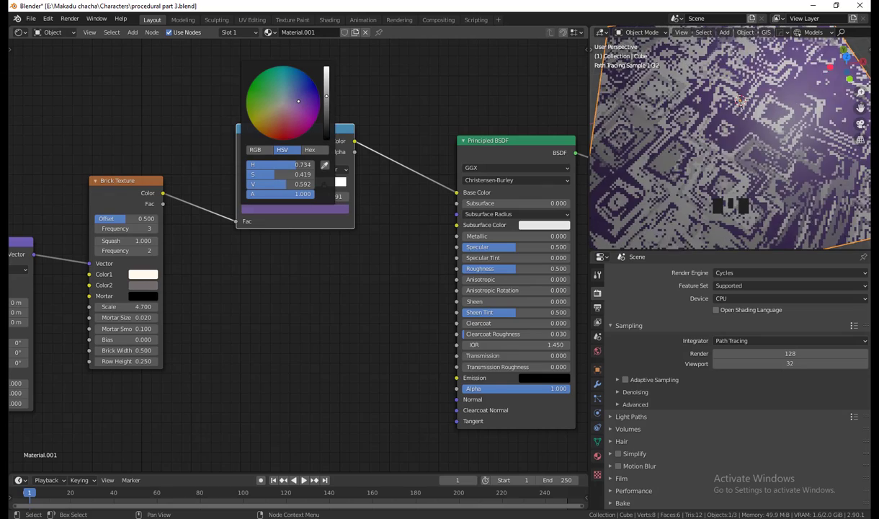
left_click_drag(326, 96, 326, 89)
mouse_move(285, 114)
left_mouse_down()
mouse_move(281, 97)
mouse_move(294, 102)
left_mouse_up()
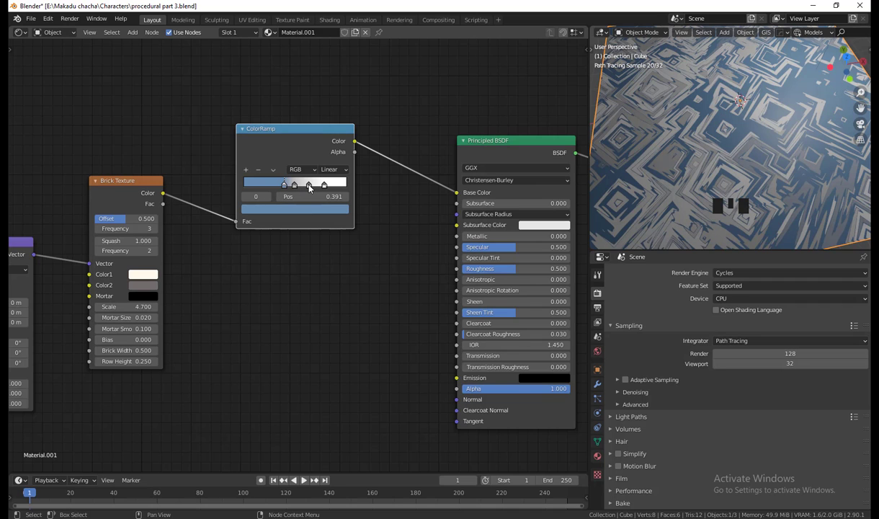
Color the ColorRamp stop at 0.632 purple with hue 0.768, saturation 0.867 and value 0.881.
left_click(309, 185)
left_click(303, 208)
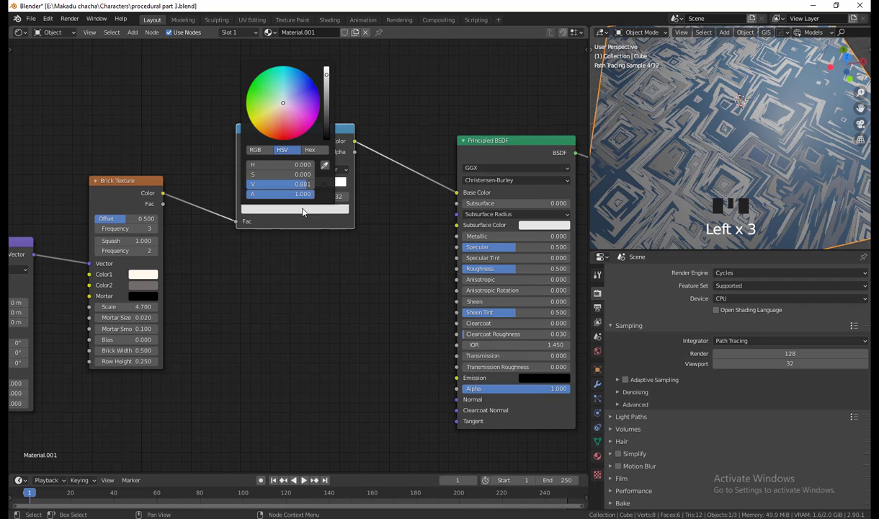
left_click_drag(288, 102, 267, 95)
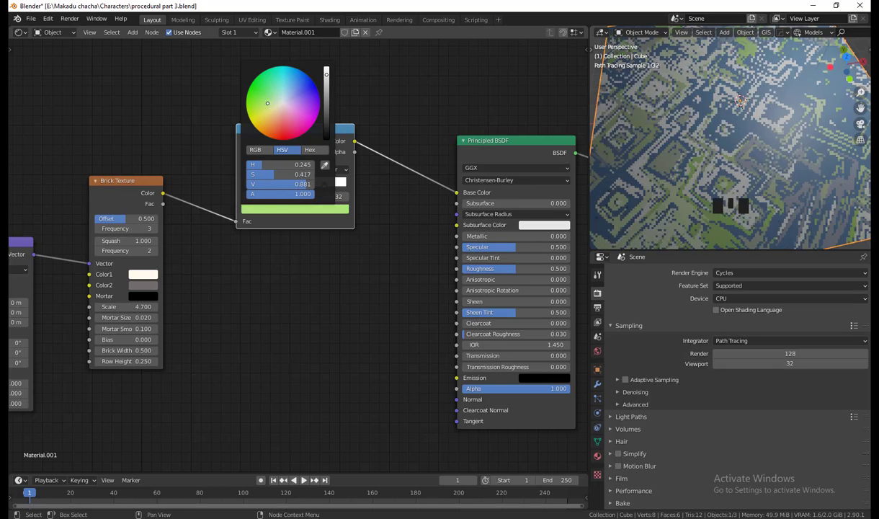
left_click_drag(262, 103, 314, 106)
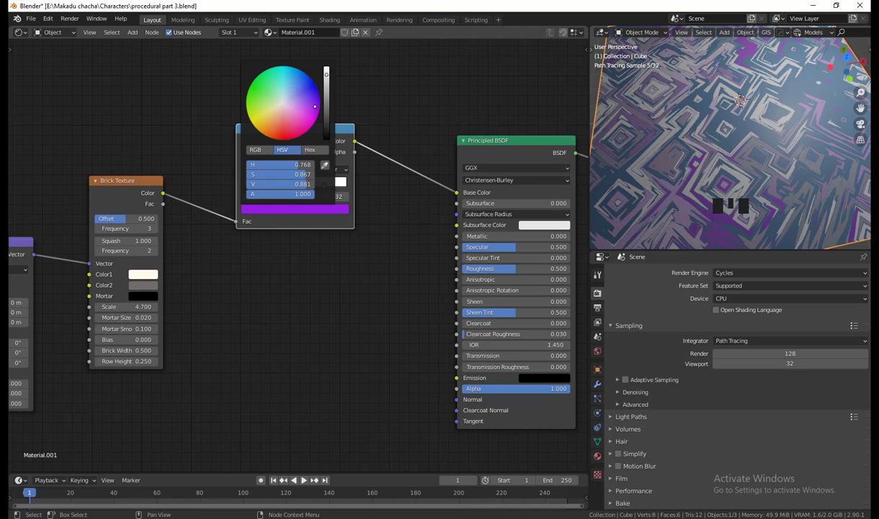
Color the ColorRamp's last stop yellow and check the pattern on the whole plane.
left_click(309, 175)
left_click(325, 210)
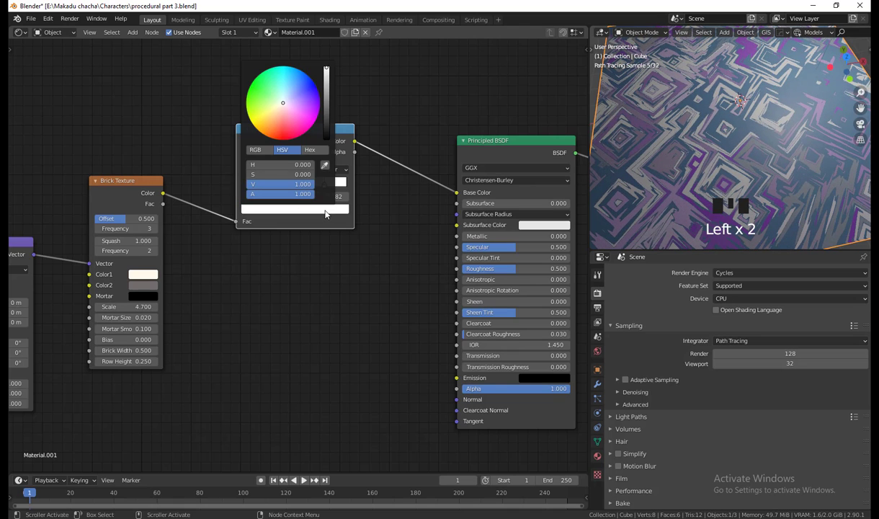
mouse_move(299, 108)
left_mouse_down()
mouse_move(313, 108)
mouse_move(303, 86)
mouse_move(250, 103)
mouse_move(259, 81)
left_mouse_up()
scroll(755, 177, "down", 2)
scroll(755, 178, "down", 1)
middle_click_drag(756, 190, 700, 219)
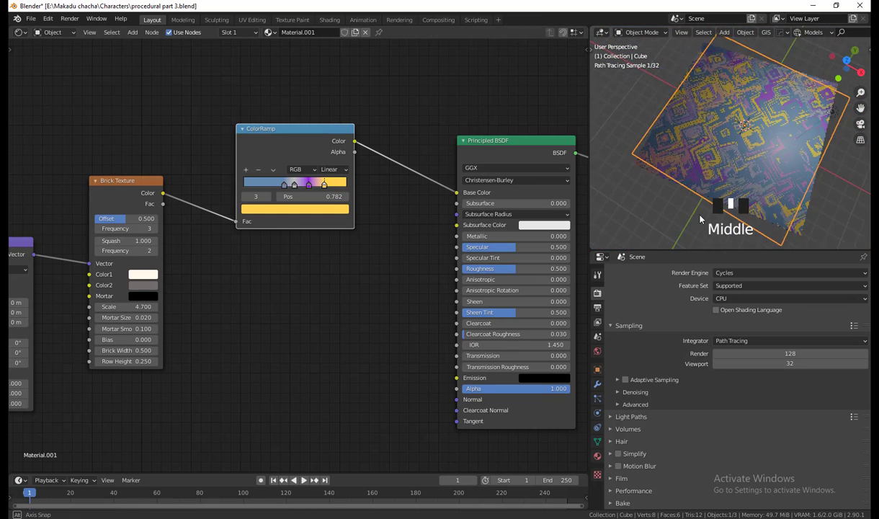
middle_click_drag(700, 219, 742, 202)
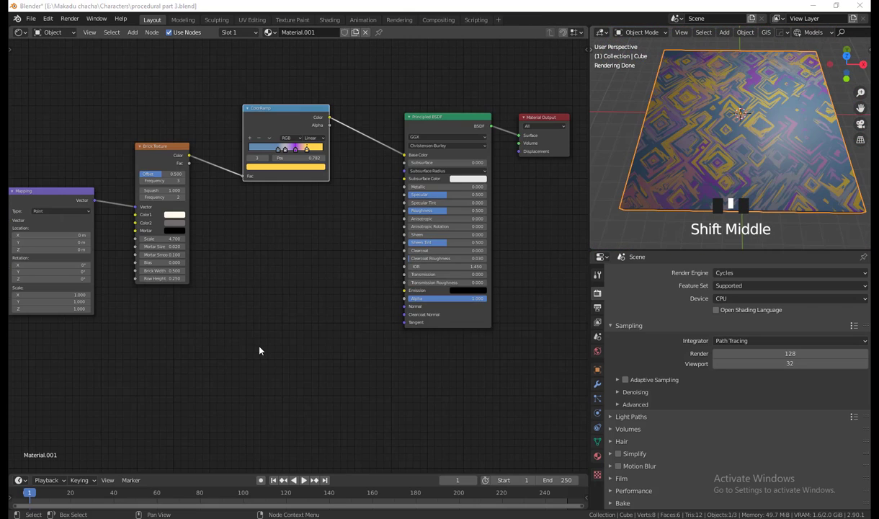
Add a second ColorRamp node below the existing one, between the Brick Texture and the Principled BSDF.
middle_click_drag(283, 332, 314, 373)
scroll(271, 350, "up", 2)
middle_click_drag(271, 353, 272, 376, "shift")
middle_click_drag(262, 289, 261, 304, "shift")
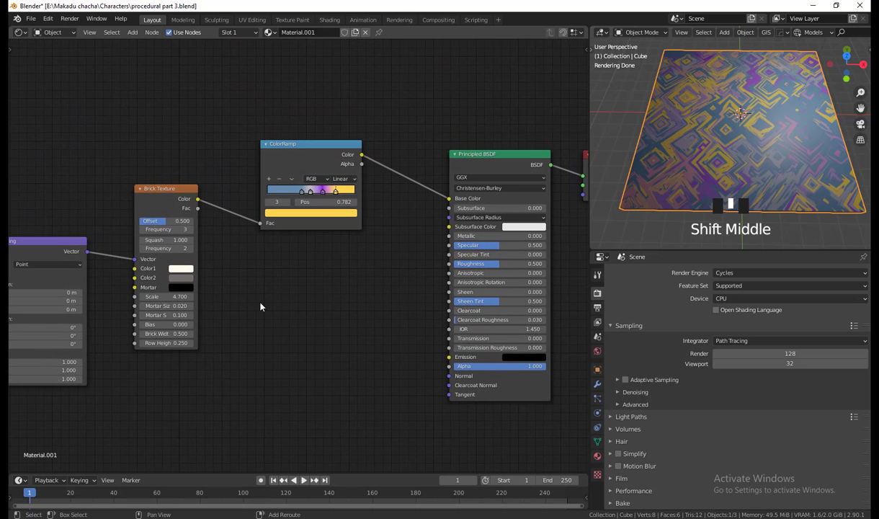
key("shift+a")
left_click(261, 304)
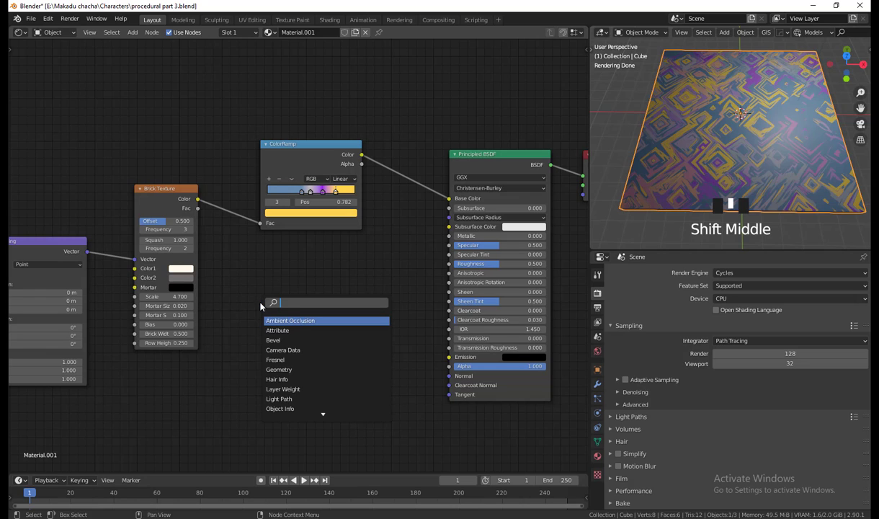
type("c")
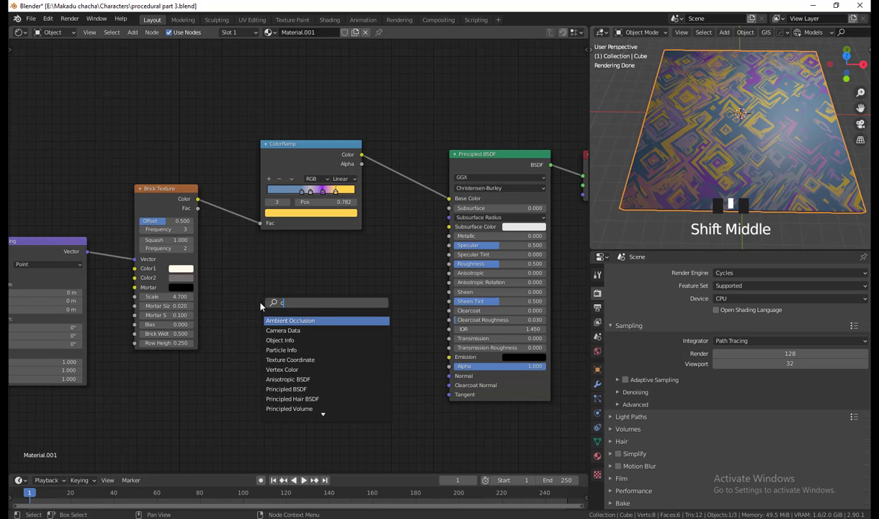
type("olor")
key("Down")
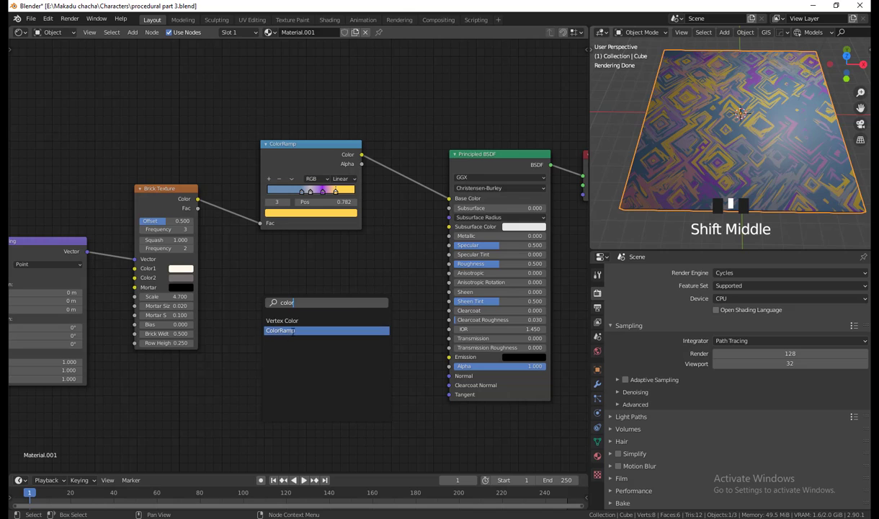
key("Return")
left_click(281, 311)
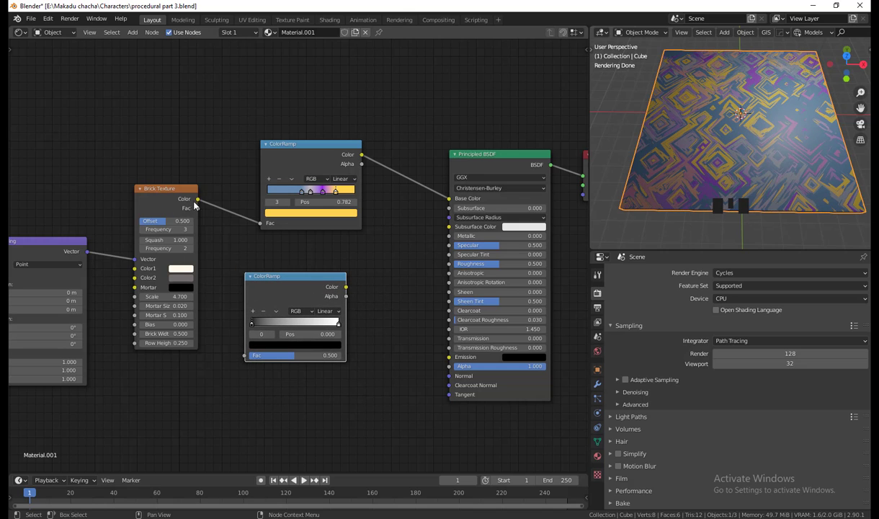
Connect the Brick Texture's Color output to the new ColorRamp's Fac input and move that ramp closer to the upper one.
left_click_drag(197, 198, 246, 355)
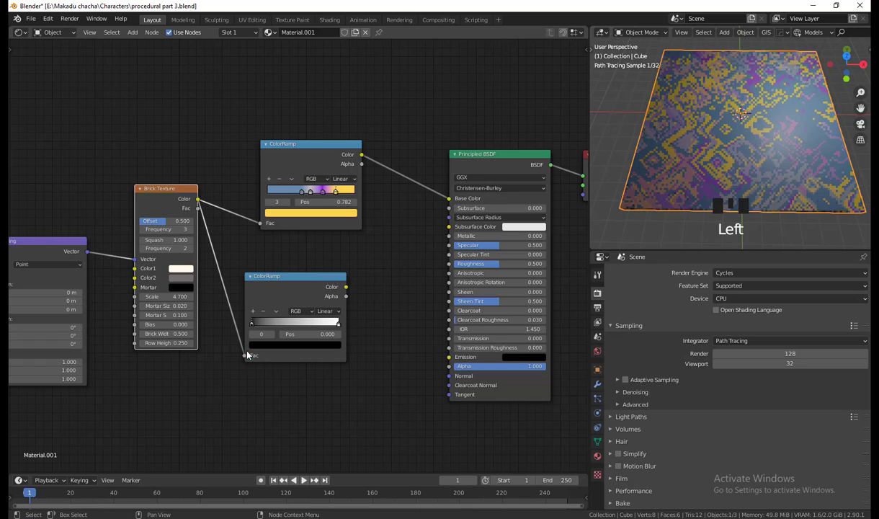
left_click_drag(295, 276, 278, 251)
left_click(344, 343)
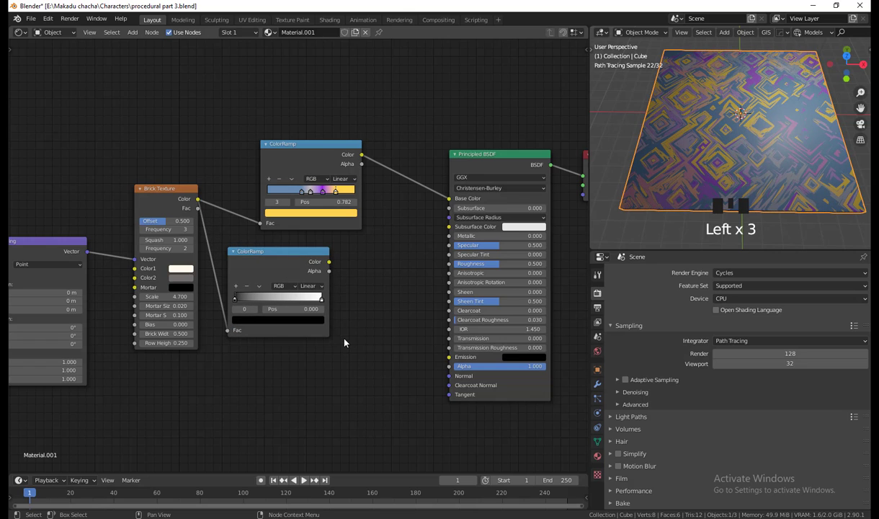
Add a Bump node below and beside the new ColorRamp.
key("shift+a")
type("b")
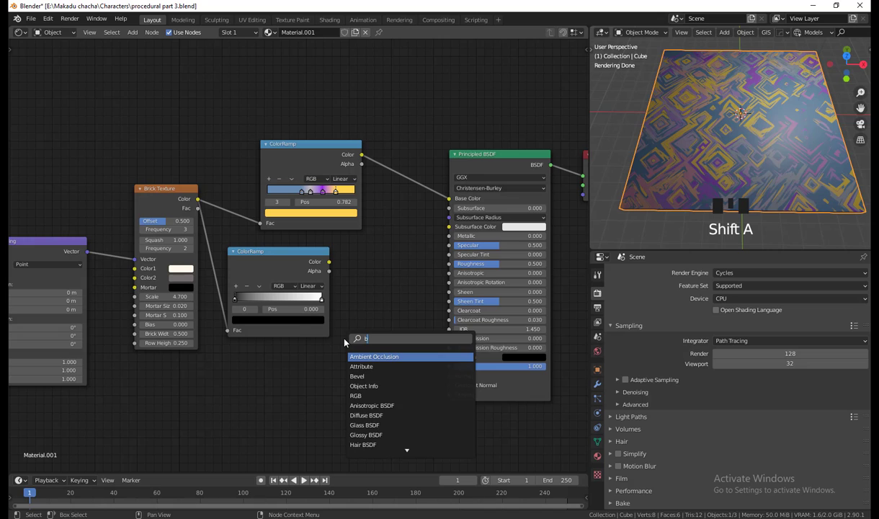
type("um")
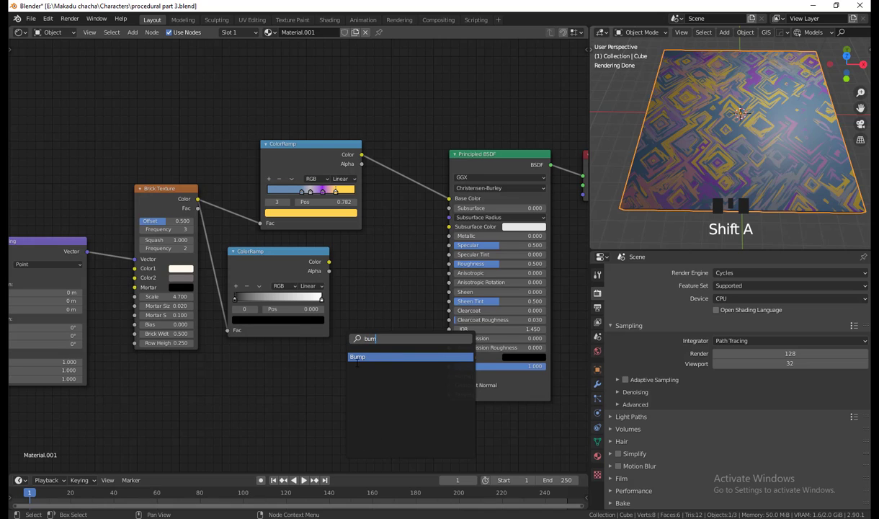
left_click(358, 358)
left_click(346, 382)
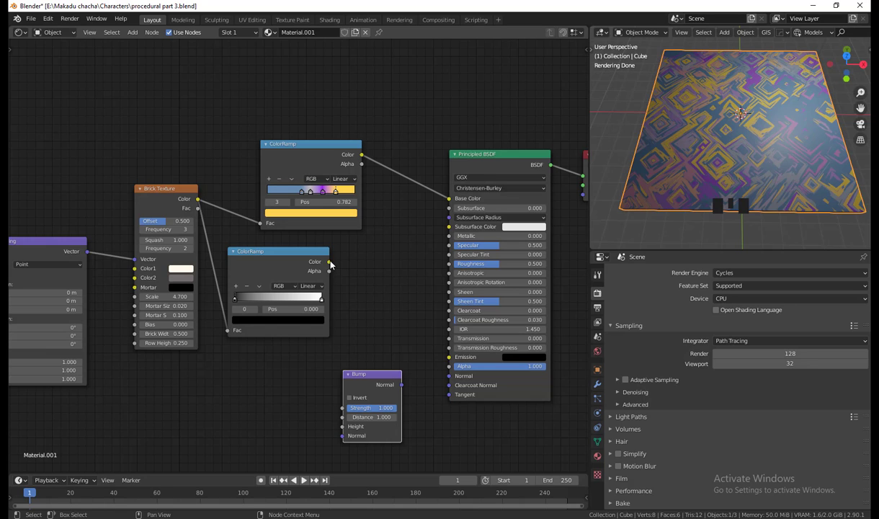
Link the second ColorRamp's Color to the Bump Height and the Bump Normal to the Principled BSDF Normal, then raise the shader node.
left_click_drag(330, 265, 350, 414)
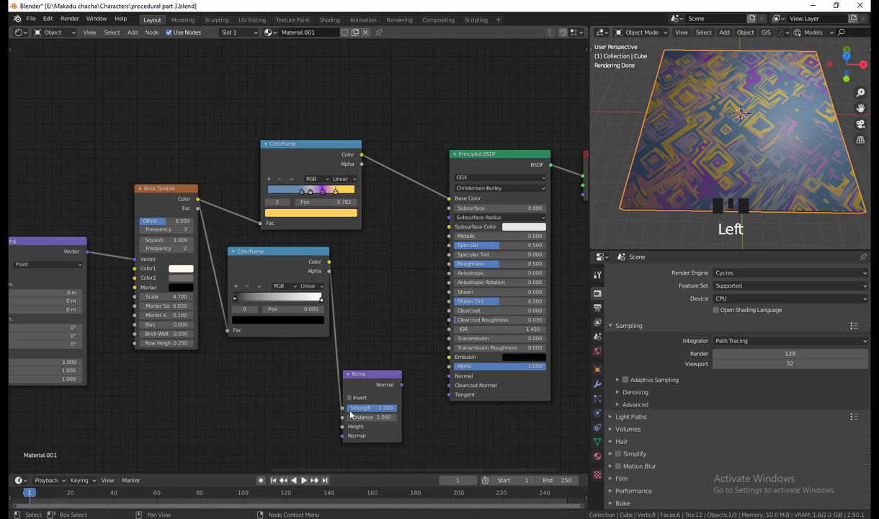
left_click_drag(360, 376, 450, 376)
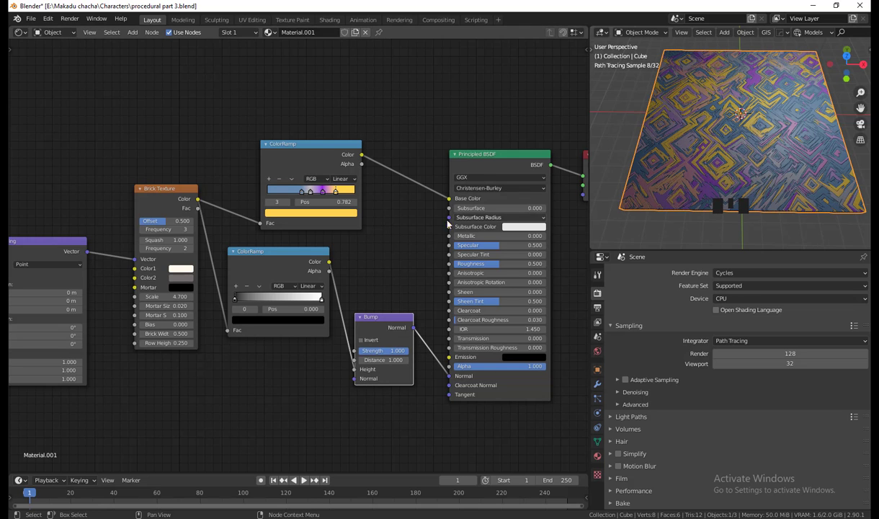
middle_click_drag(403, 277, 290, 277, "shift")
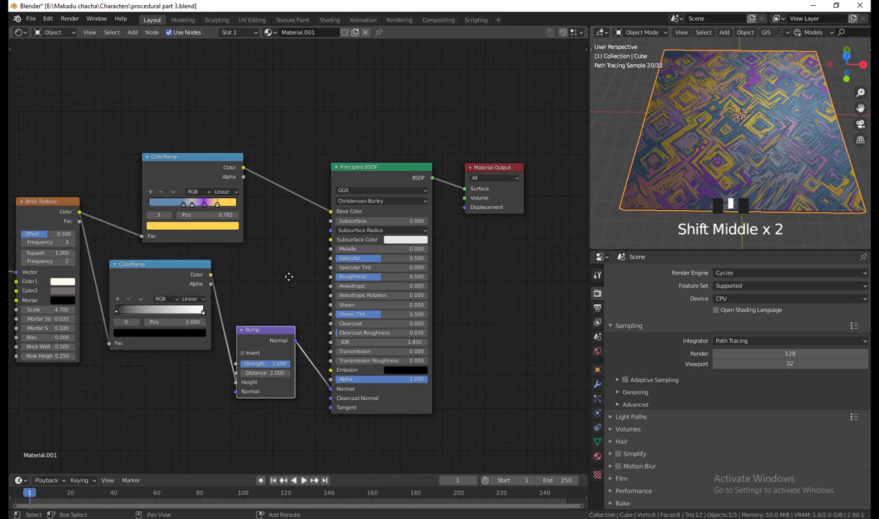
left_click_drag(402, 175, 393, 128)
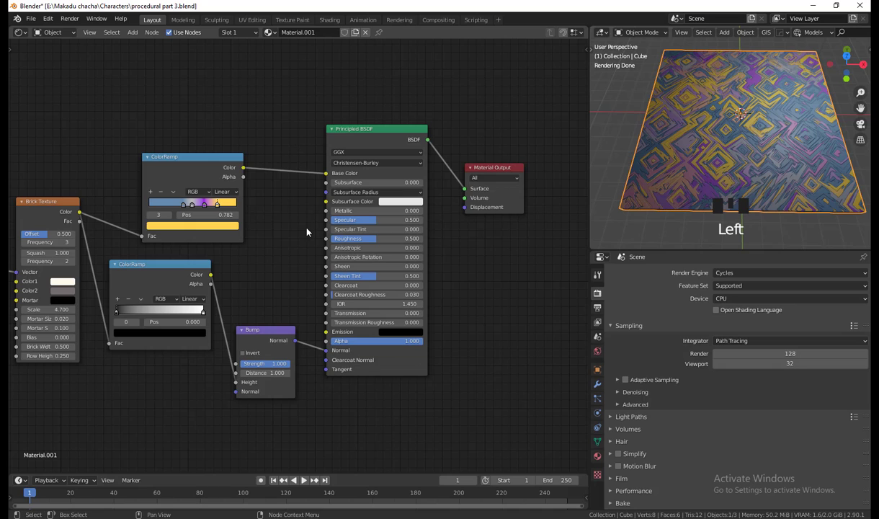
Cut the colored ColorRamp's link to Base Color and inspect the bump relief on the uncolored plane up close.
right_click_drag(294, 148, 292, 198, "ctrl")
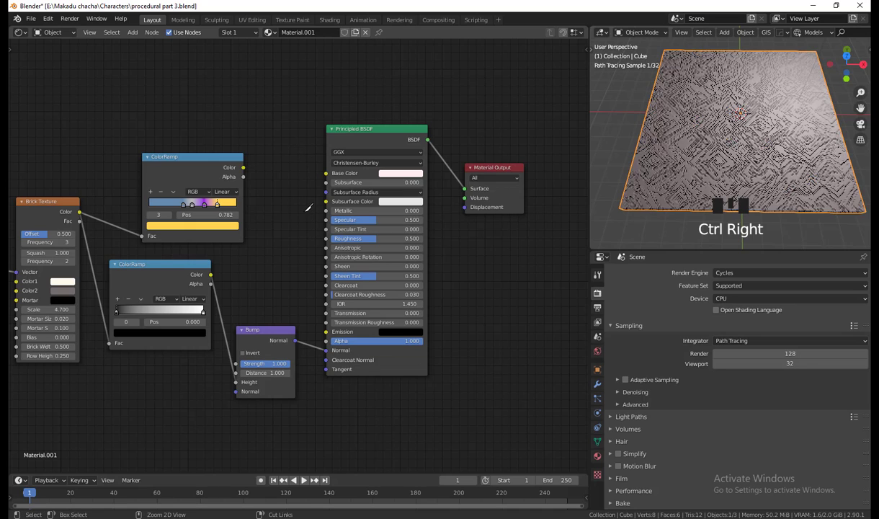
middle_click_drag(755, 190, 731, 189)
scroll(746, 167, "up", 3)
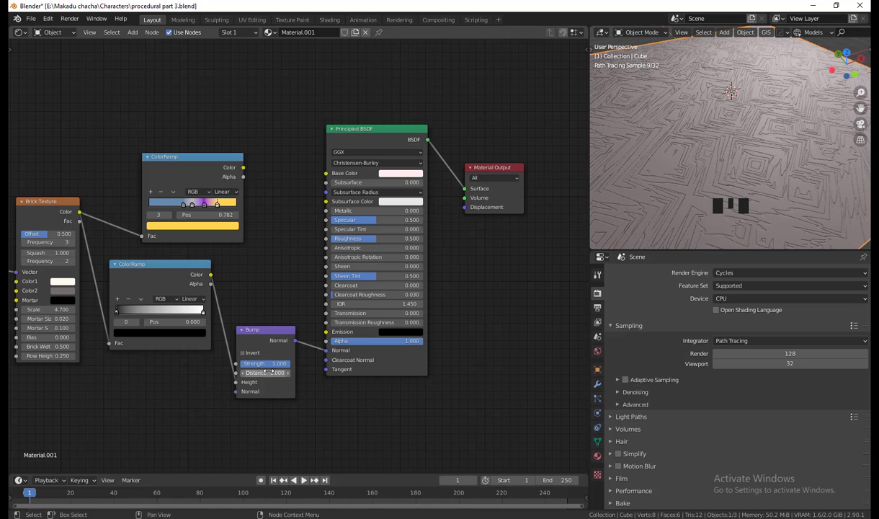
left_click_drag(264, 363, 296, 363)
middle_click_drag(501, 397, 464, 360, "shift")
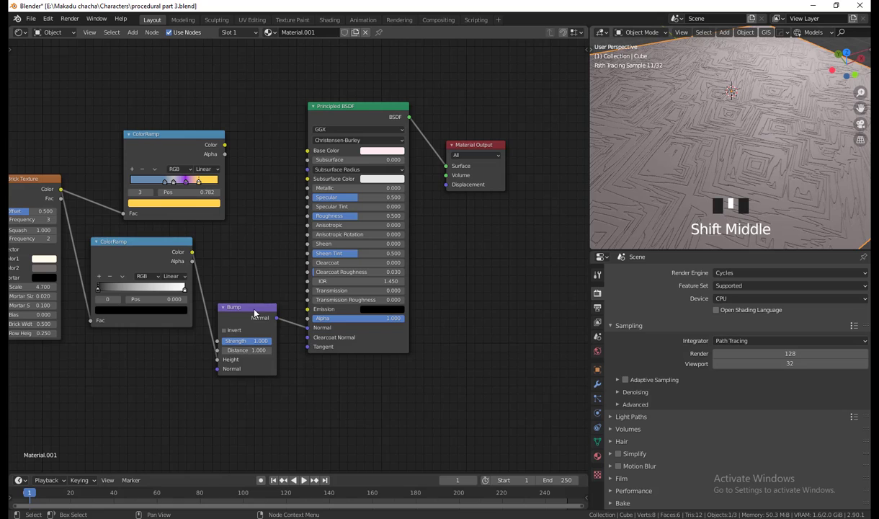
Preview the Bump node's output directly on the plane through a Viewer node.
left_click_drag(255, 313, 249, 325)
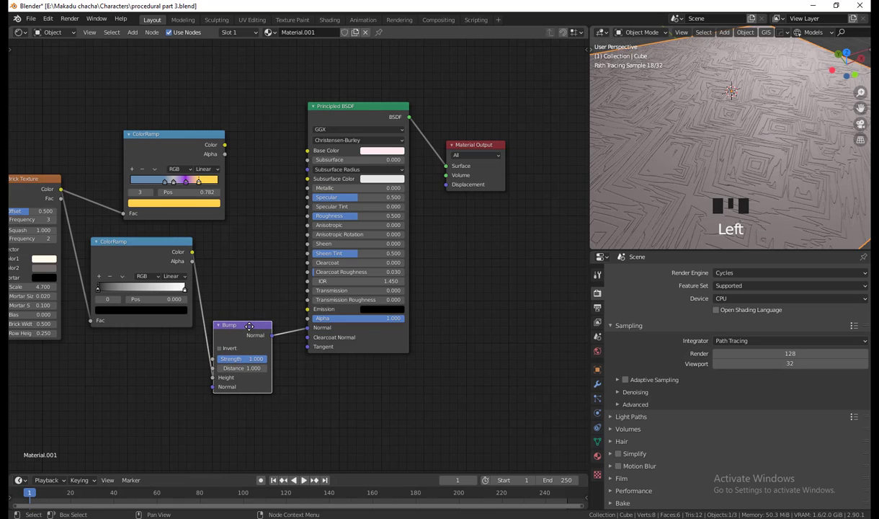
left_click(250, 330)
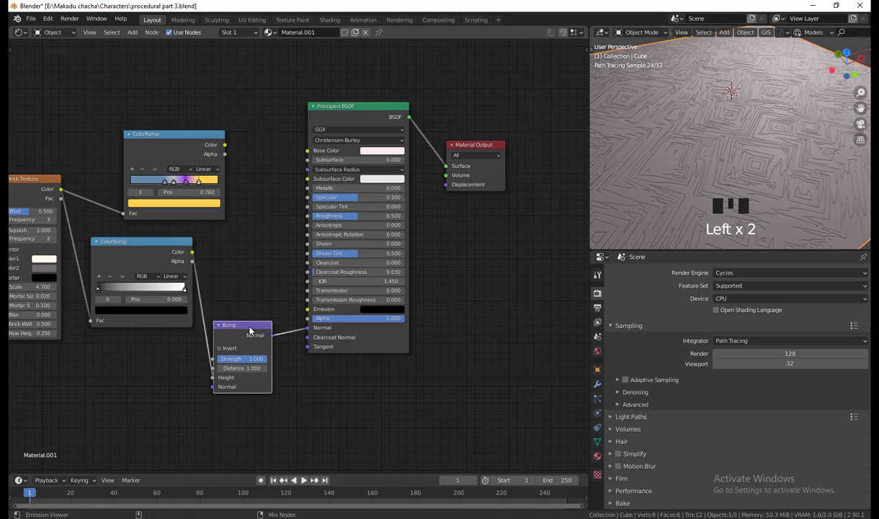
left_click(250, 330, "ctrl+shift")
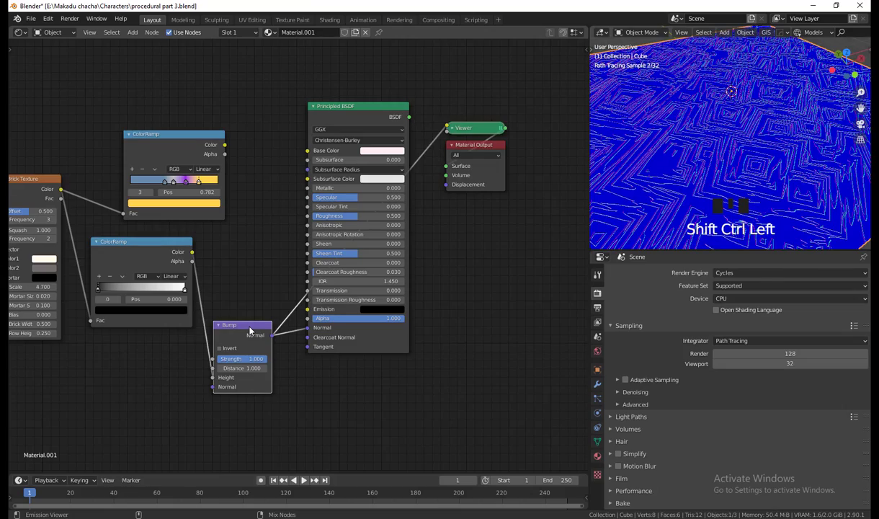
middle_click_drag(796, 183, 767, 186)
scroll(770, 190, "down", 4)
scroll(770, 190, "up", 4)
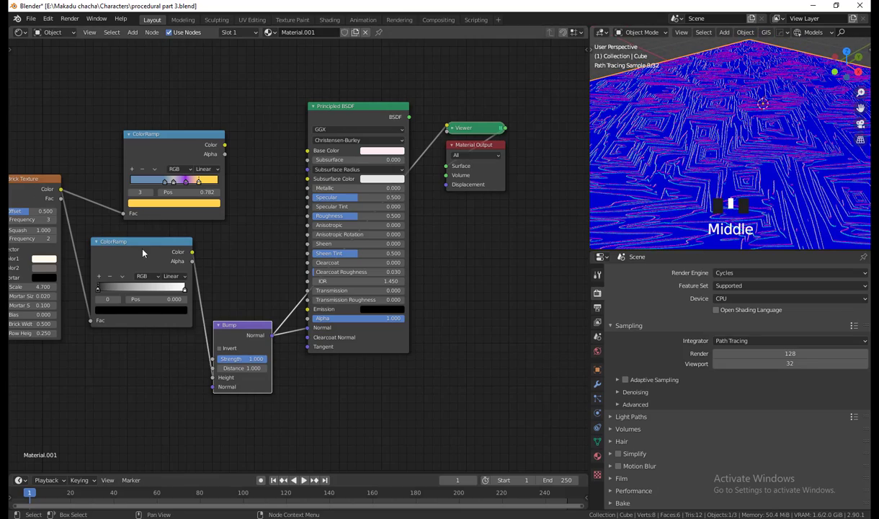
Adjust the second ColorRamp for the bump, placing its black stop at 0.100 and its white stop at 0.895.
left_click_drag(97, 288, 109, 292)
middle_click_drag(770, 187, 775, 185)
scroll(775, 186, "down", 3)
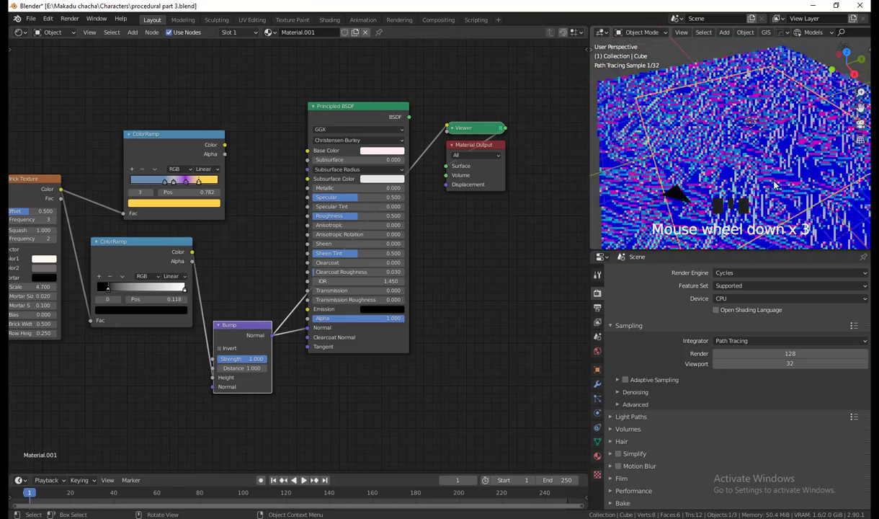
scroll(774, 185, "up", 5)
scroll(774, 185, "up", 4)
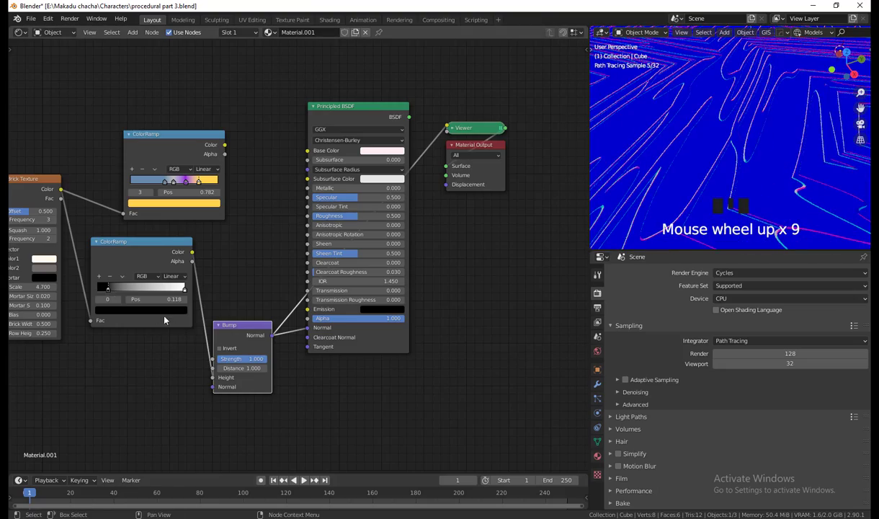
left_click_drag(108, 289, 101, 289)
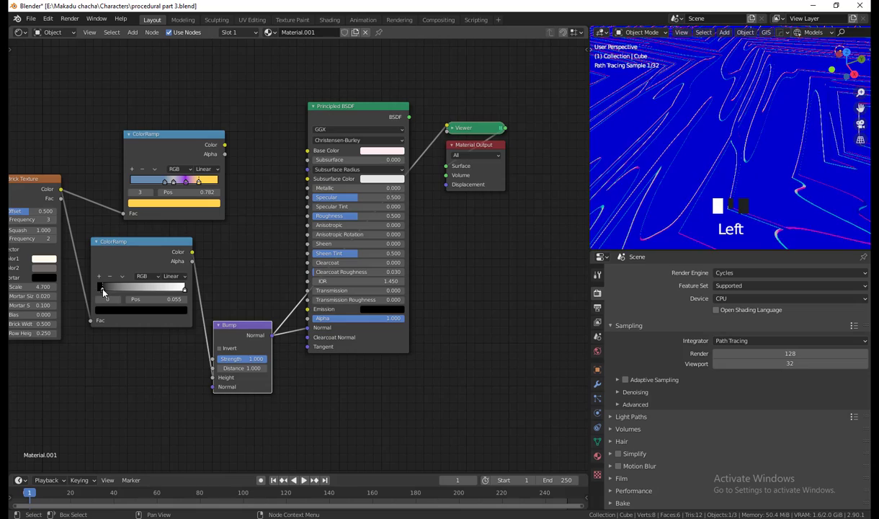
left_click(182, 289)
left_click_drag(182, 289, 175, 291)
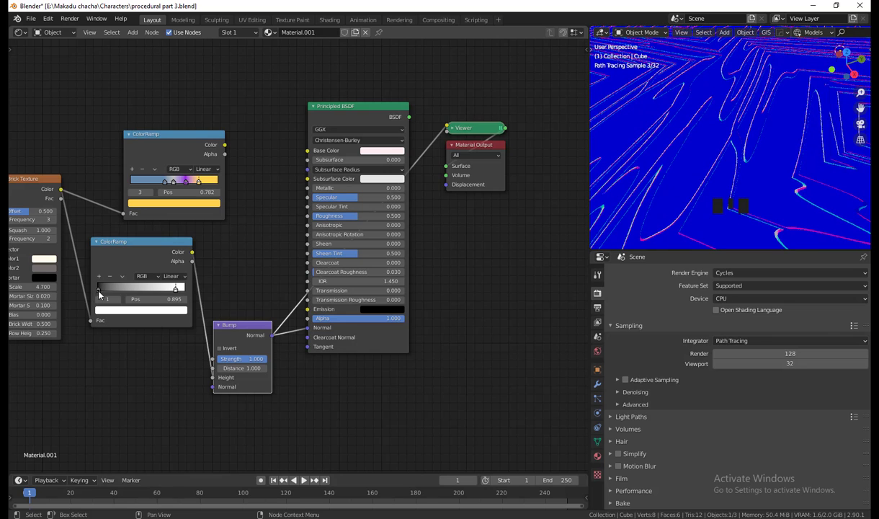
left_click_drag(98, 291, 111, 289)
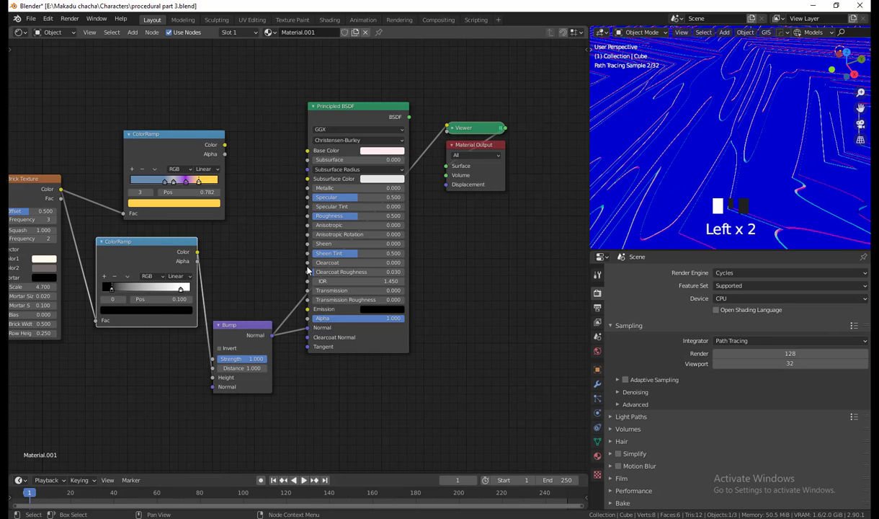
Remove the Bump preview and route the Principled BSDF back to the Material Output surface.
left_click_drag(264, 327, 260, 315)
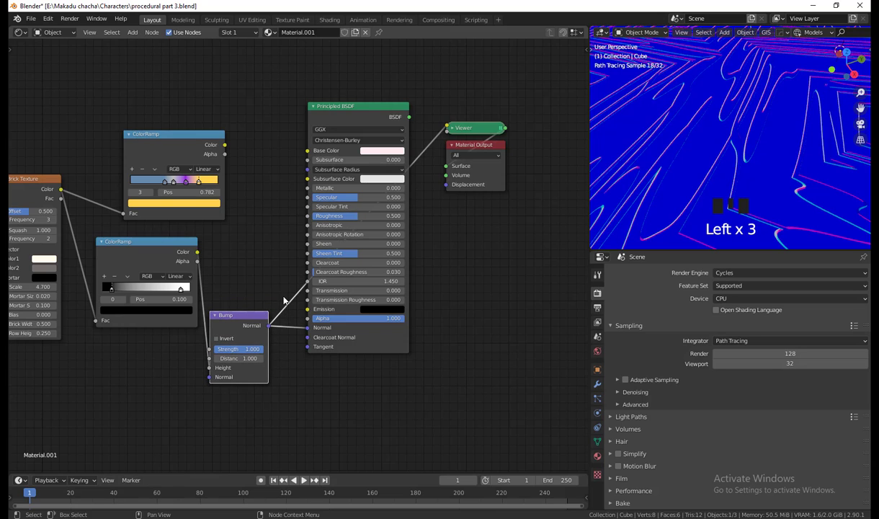
key("ctrl+Right")
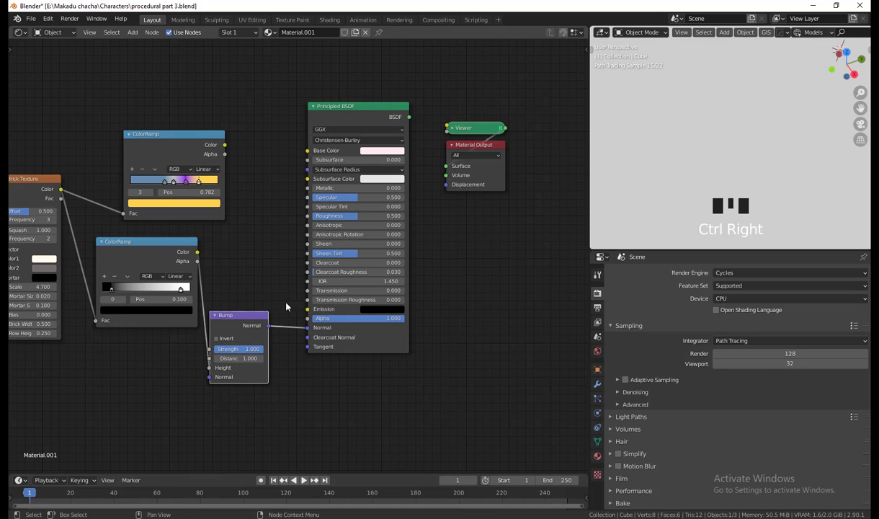
left_click(373, 109)
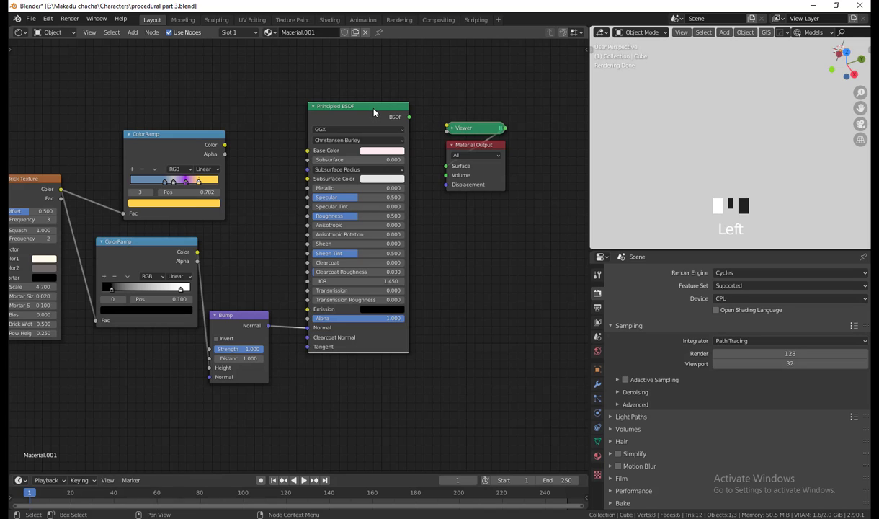
left_click(373, 112, "ctrl+shift")
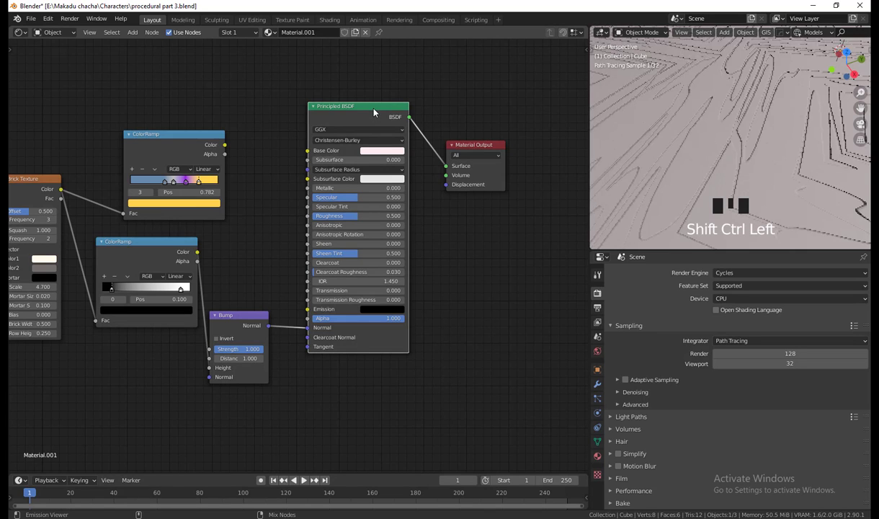
Reconnect the colored ColorRamp's Color output to the Principled BSDF Base Color and check the whole plane.
left_click(224, 146)
left_click_drag(224, 146, 307, 150)
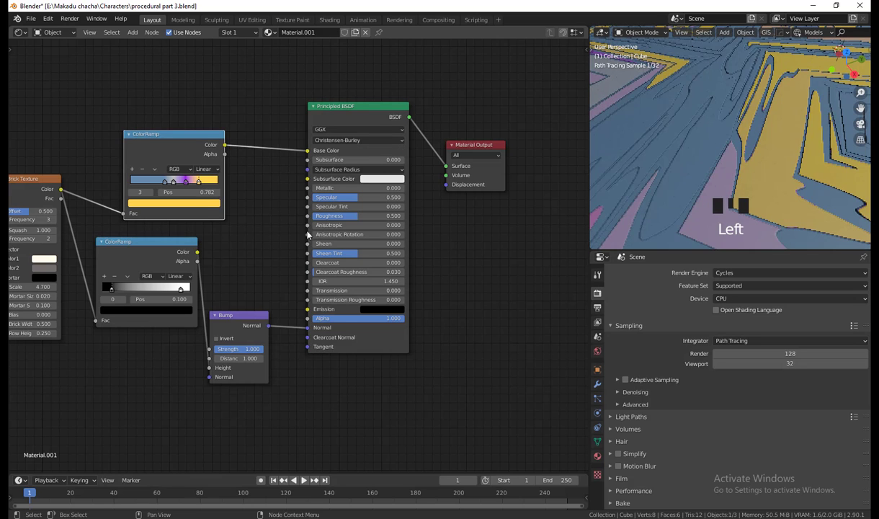
scroll(756, 159, "down", 5)
middle_click_drag(756, 159, 749, 187)
scroll(760, 218, "down", 2)
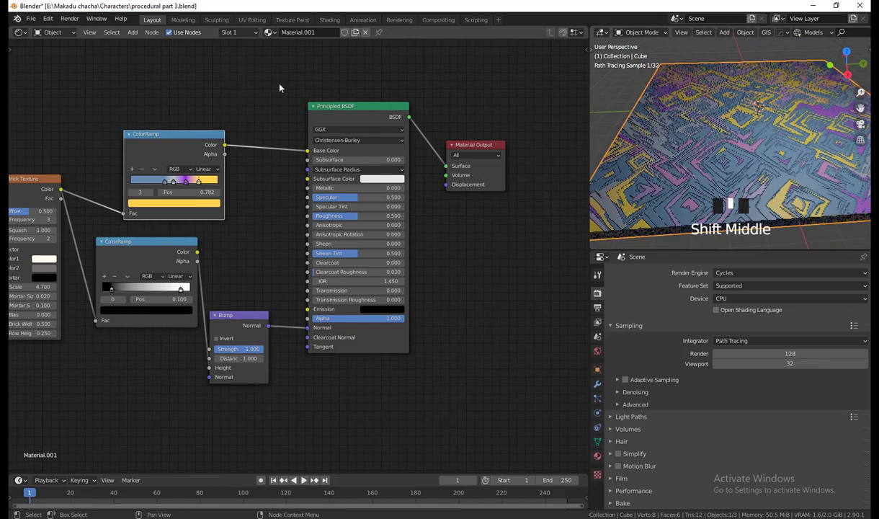
Tidy the layout of the Principled BSDF, Bump and second ColorRamp nodes and review the complete node tree.
left_click_drag(363, 105, 369, 76)
left_click_drag(227, 314, 239, 266)
left_click_drag(152, 237, 150, 309)
middle_click_drag(263, 375, 273, 249, "shift")
scroll(301, 290, "down", 1)
scroll(300, 290, "down", 1)
left_click_drag(296, 211, 303, 191)
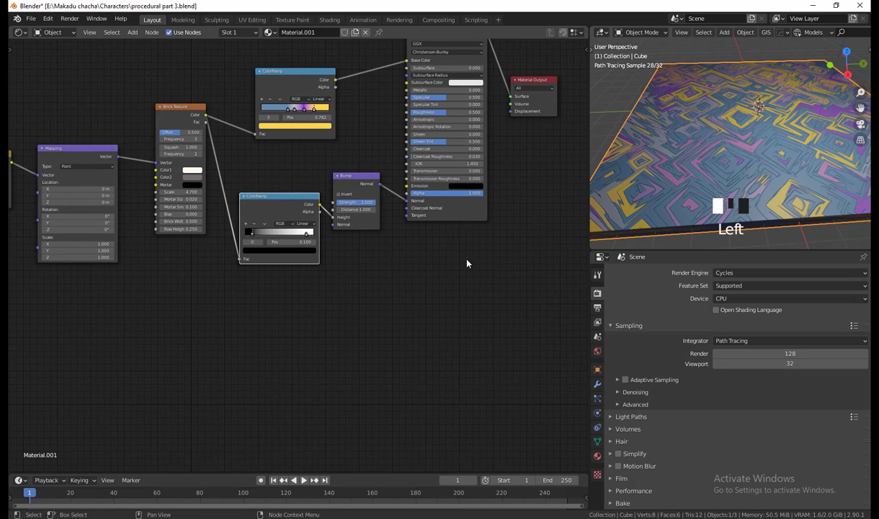
middle_click_drag(280, 377, 540, 428, "shift")
scroll(316, 391, "down", 6)
middle_click_drag(266, 395, 294, 394, "shift")
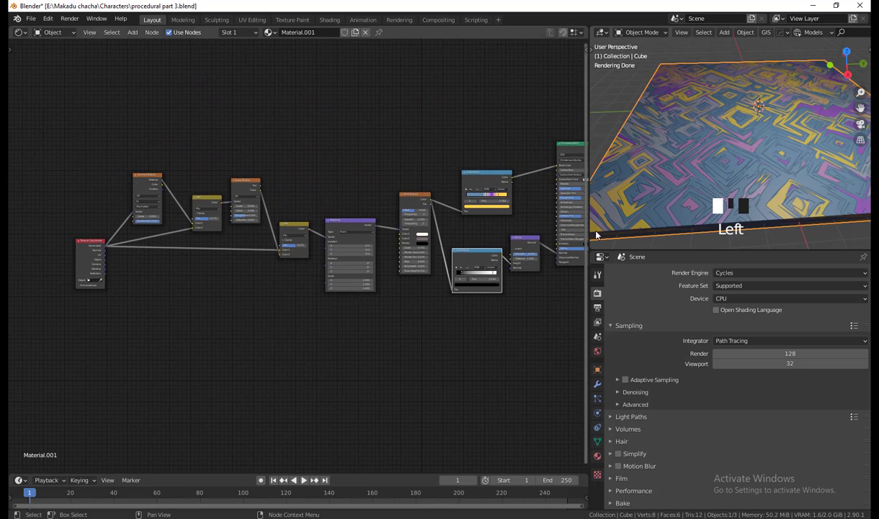
middle_click_drag(807, 150, 785, 206, "shift")
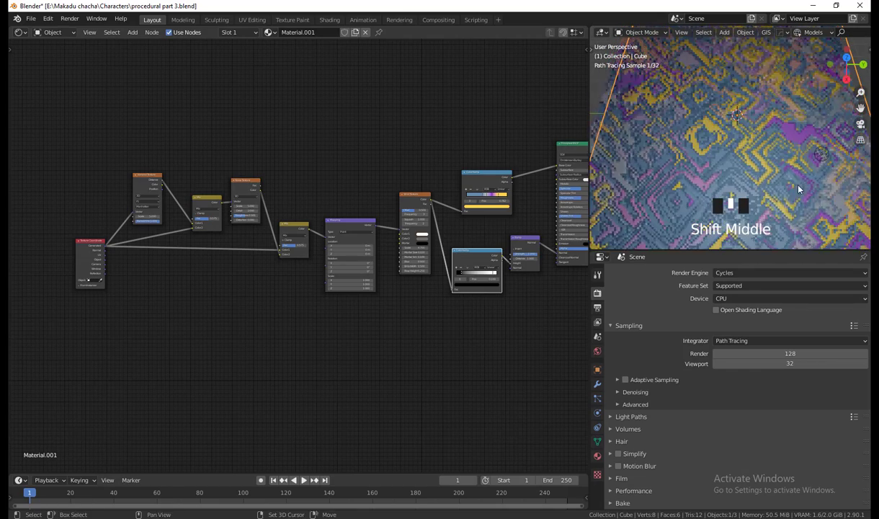
Try the Chebychev distance metric on the Voronoi Texture node.
middle_click_drag(180, 323, 526, 405, "shift")
scroll(223, 288, "up", 13)
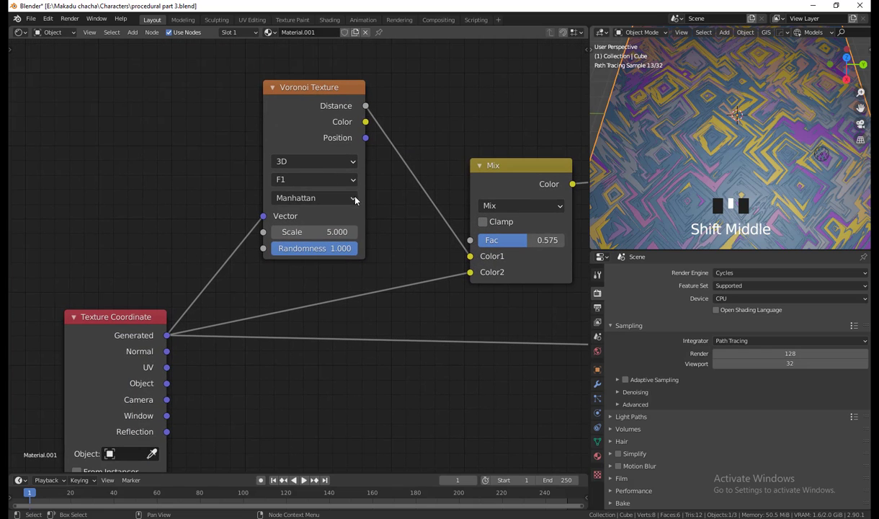
left_click(334, 191)
left_click(302, 245)
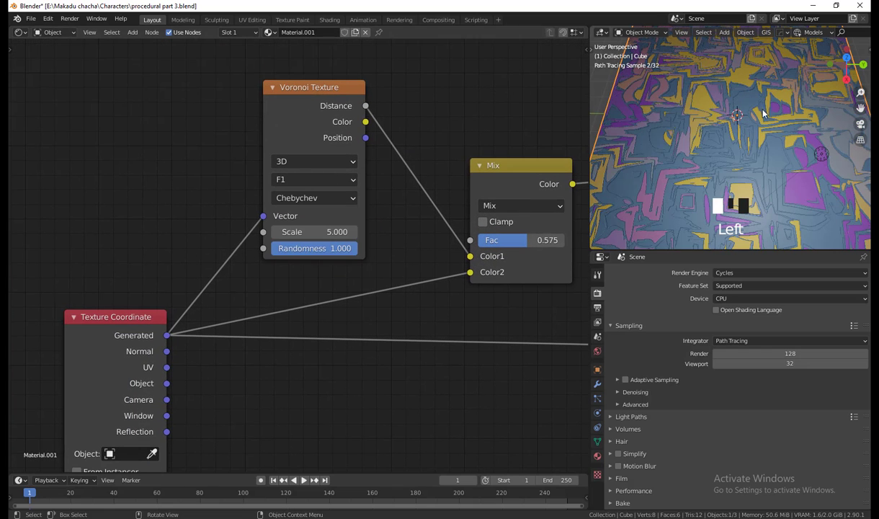
Set the Voronoi Texture's distance metric to Minkowski and check the pattern on the plane.
left_click(296, 198)
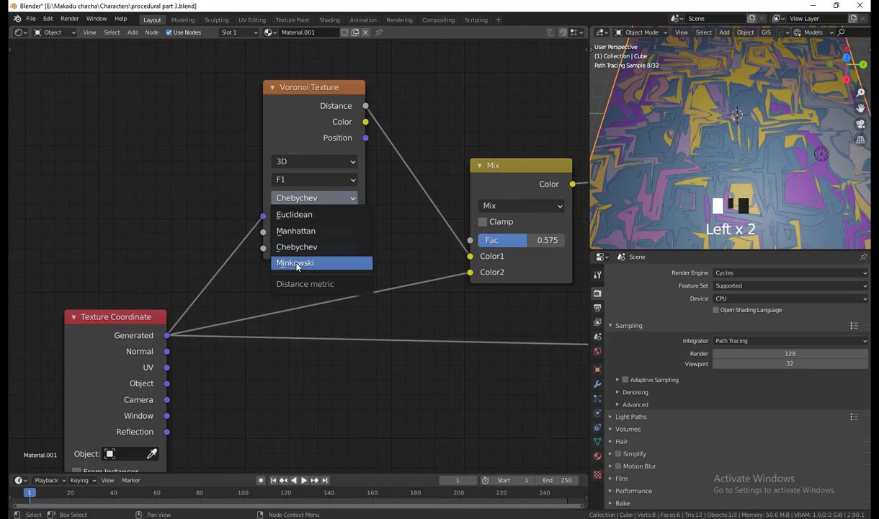
left_click(301, 260)
middle_click_drag(809, 160, 764, 174)
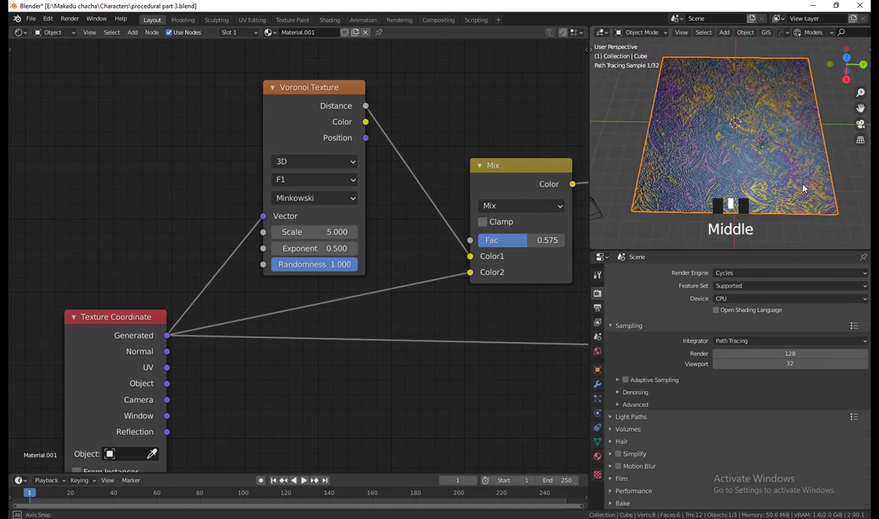
scroll(804, 190, "up", 2)
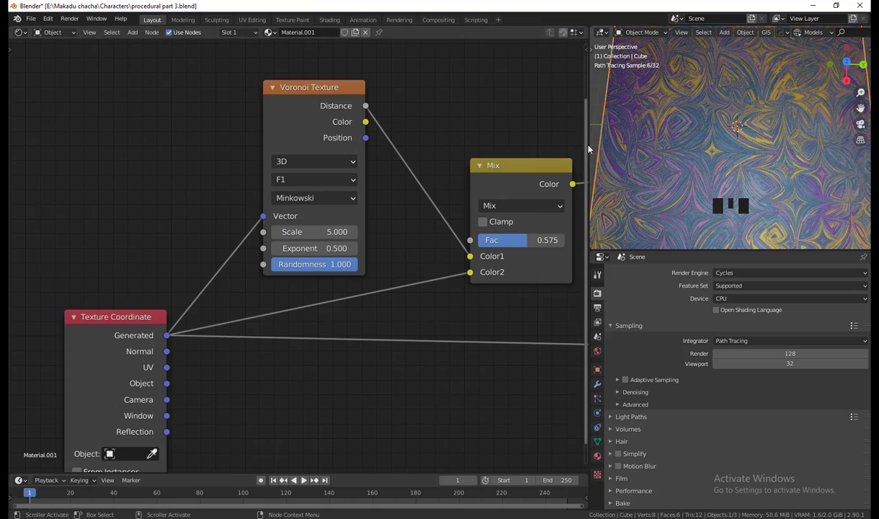
Enlarge the 3D viewport over the node editor and properties areas and inspect the plane's pattern up close and as a whole.
left_click_drag(589, 143, 25, 144)
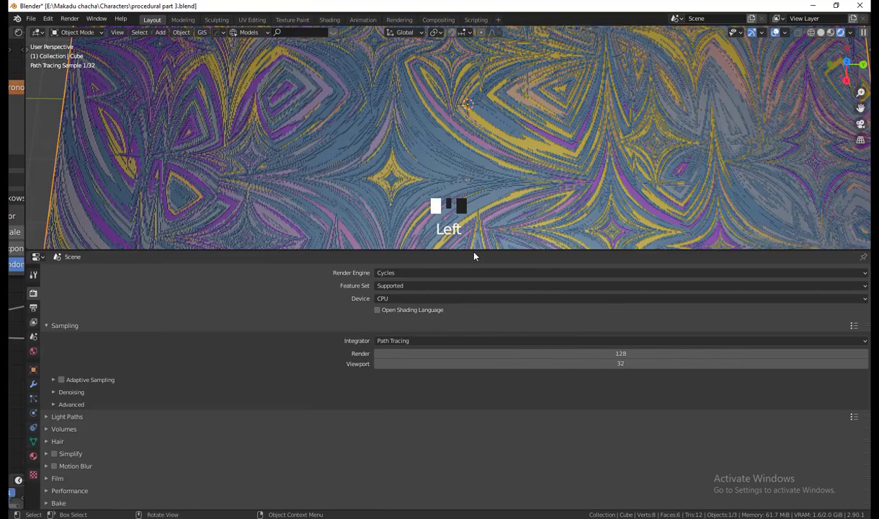
left_click_drag(475, 250, 516, 500)
scroll(603, 289, "down", 4)
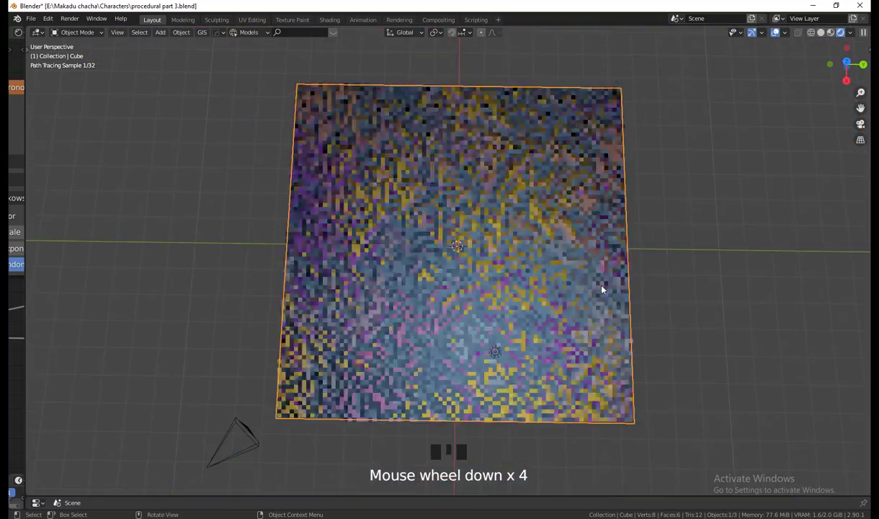
middle_click_drag(602, 287, 676, 289)
scroll(675, 289, "up", 4)
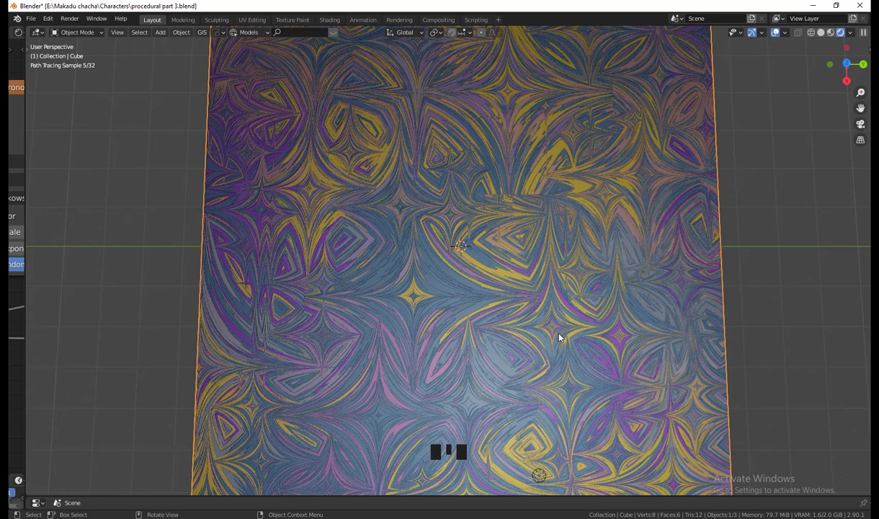
scroll(559, 334, "down", 3)
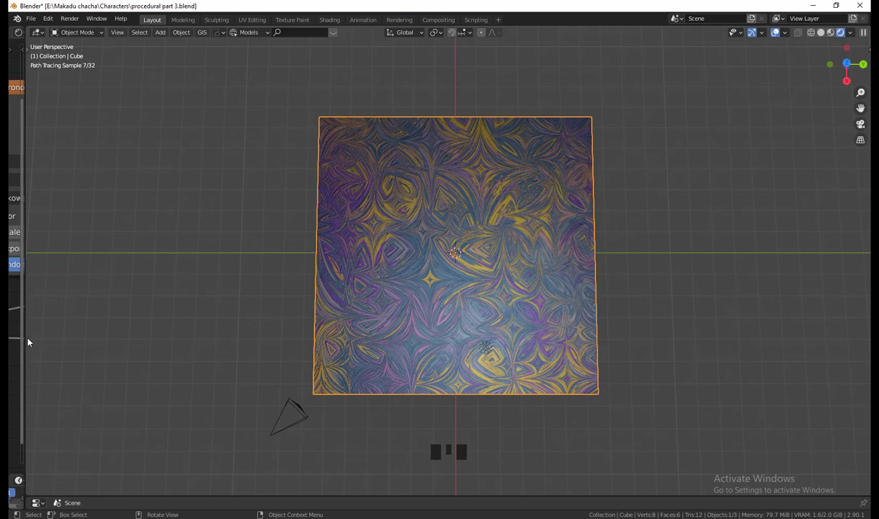
Restore a wide node editor beside a narrow 3D viewport, with the Voronoi, Noise and Mix nodes in view.
left_click_drag(24, 336, 784, 324)
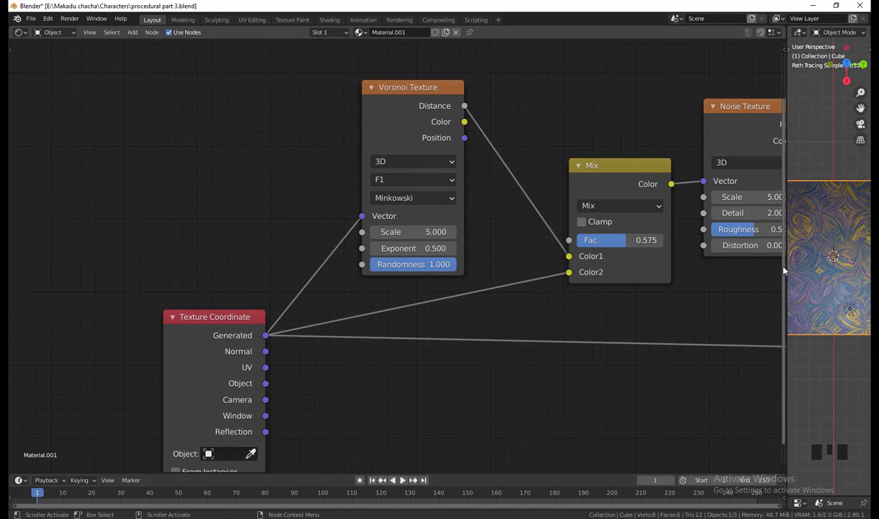
left_click_drag(787, 268, 667, 275)
middle_click_drag(382, 409, 273, 319, "shift")
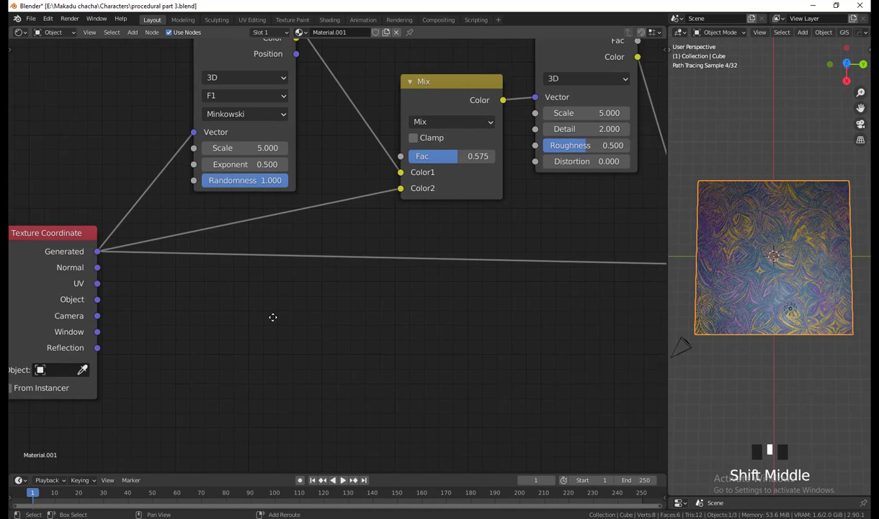
scroll(320, 339, "down", 2)
middle_click_drag(321, 340, 499, 376, "shift")
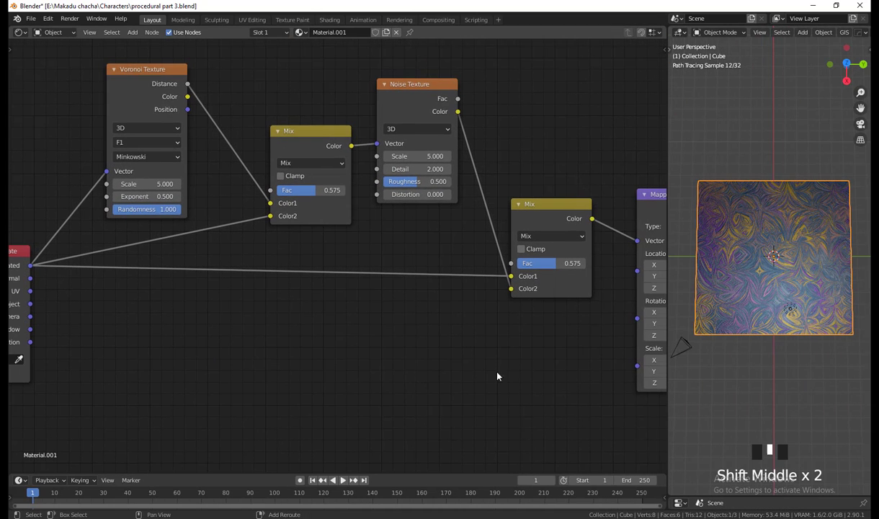
Adjust the Voronoi Texture's Scale to 13.100 while checking the pattern on the plane.
left_click_drag(160, 184, 161, 188)
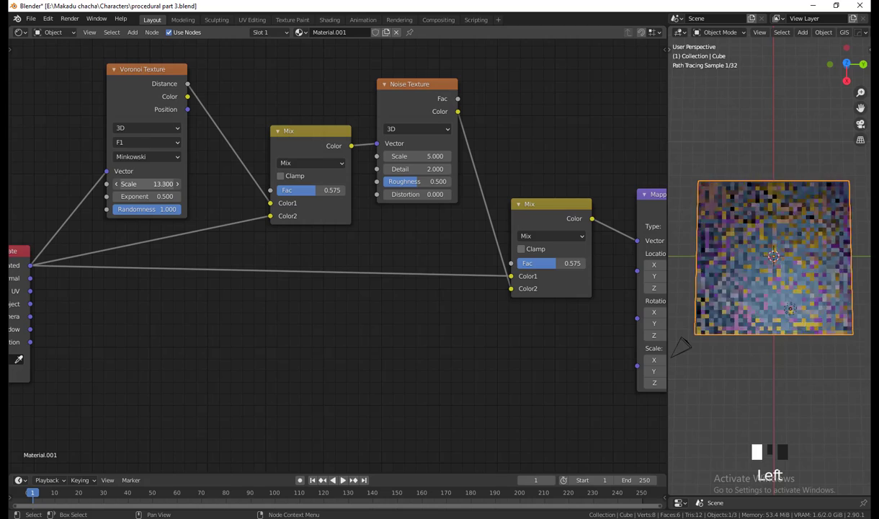
scroll(721, 274, "down", 3)
scroll(720, 281, "up", 9)
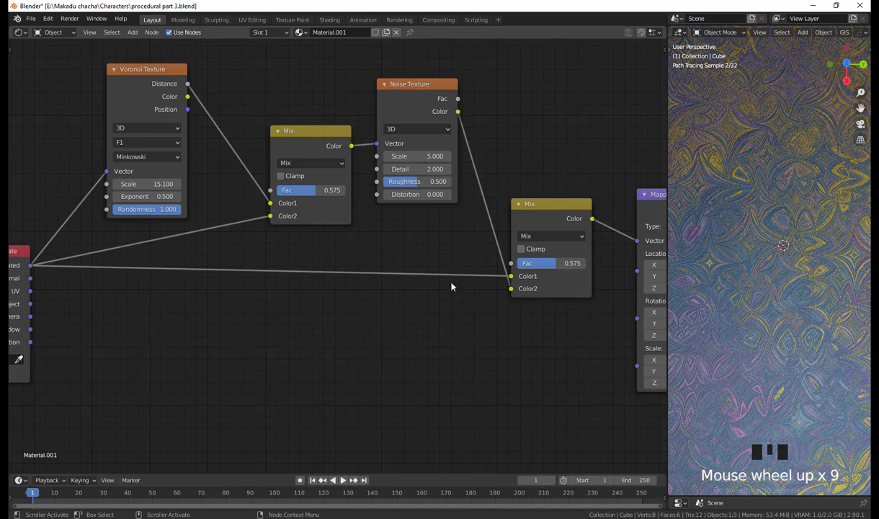
left_click_drag(137, 183, 124, 183)
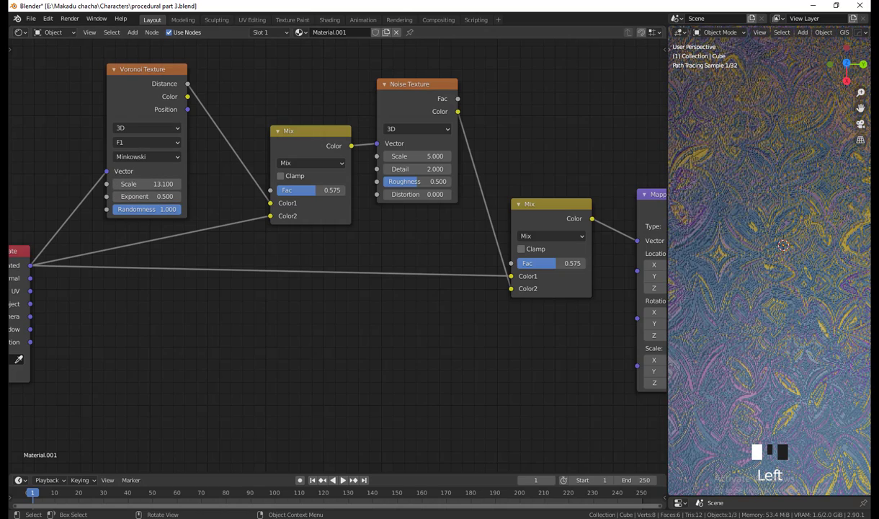
left_click(669, 289)
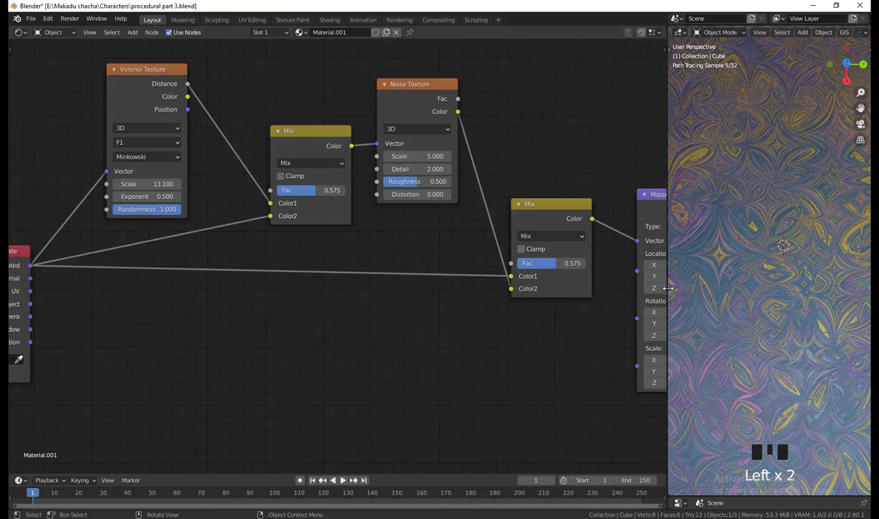
Widen the 3D viewport and view the whole textured plane at an angle.
left_click_drag(669, 289, 513, 295)
scroll(749, 363, "down", 5)
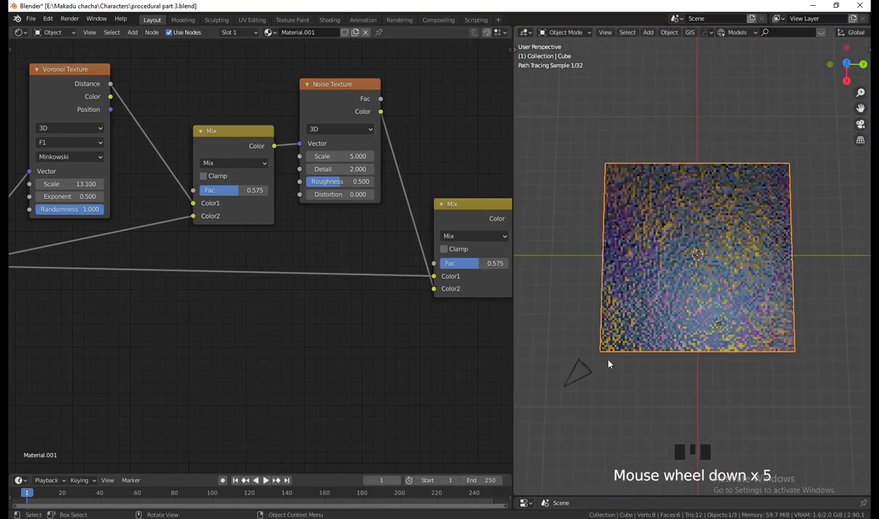
middle_click_drag(609, 364, 747, 346)
scroll(747, 346, "up", 1)
Select all nodes from Texture Coordinate through both ColorRamps and shift them together slightly up and to the right.
middle_click_drag(201, 342, 208, 365, "shift")
scroll(329, 355, "down", 4)
scroll(355, 372, "down", 6)
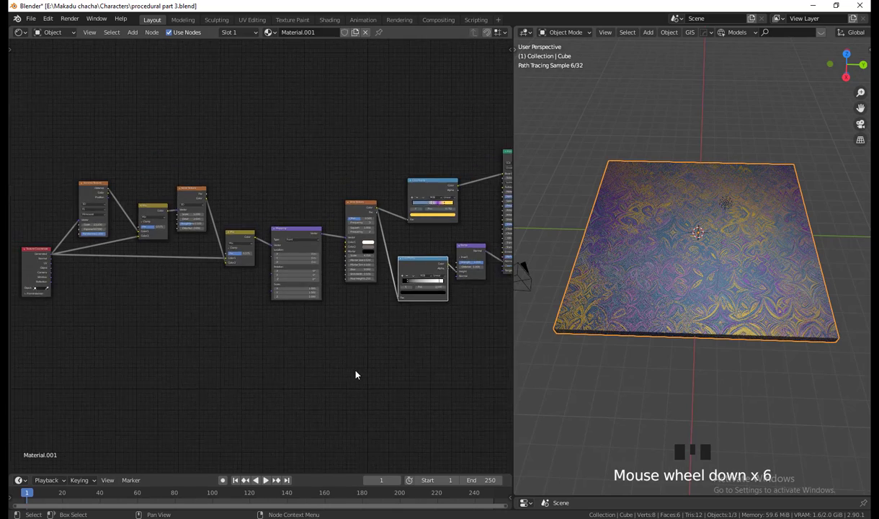
scroll(355, 375, "down", 2)
middle_click_drag(355, 374, 349, 343, "shift")
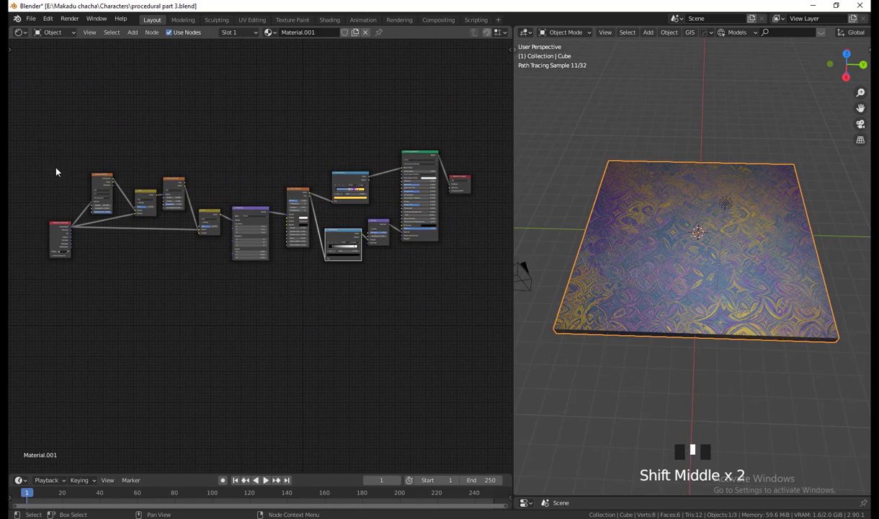
left_click_drag(26, 112, 341, 421)
mouse_move(245, 216)
left_mouse_down()
mouse_move(254, 171)
mouse_move(236, 144)
mouse_move(254, 196)
mouse_move(241, 222)
left_mouse_up()
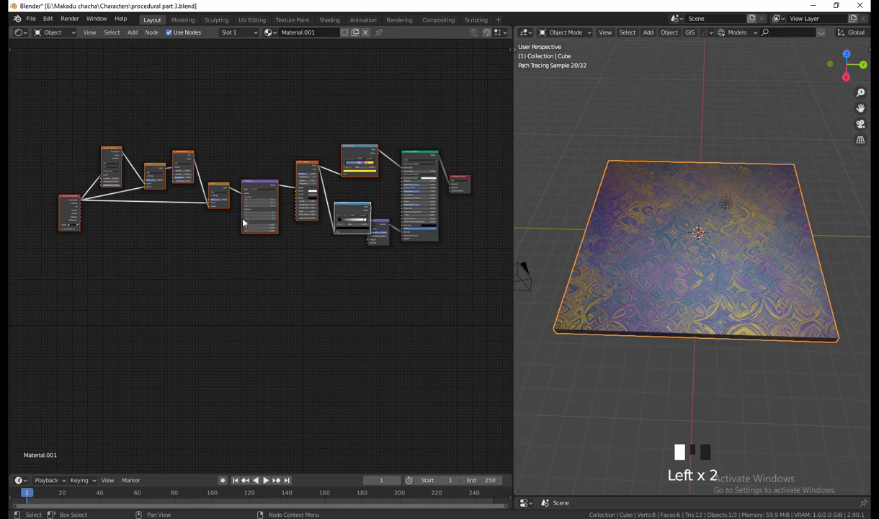
Widen the node editor and frame the complete node tree up to the Material Output for review.
middle_click_drag(241, 222, 298, 347, "shift")
scroll(461, 367, "up", 2)
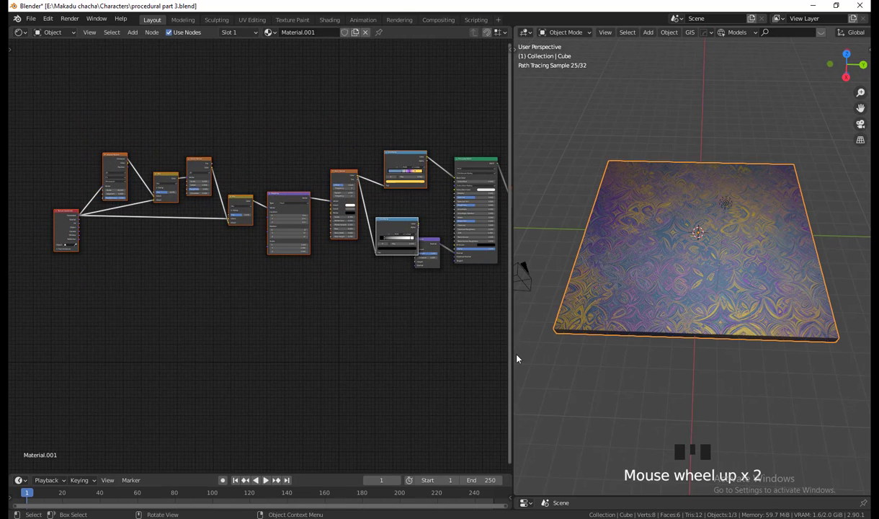
left_click_drag(512, 353, 766, 355)
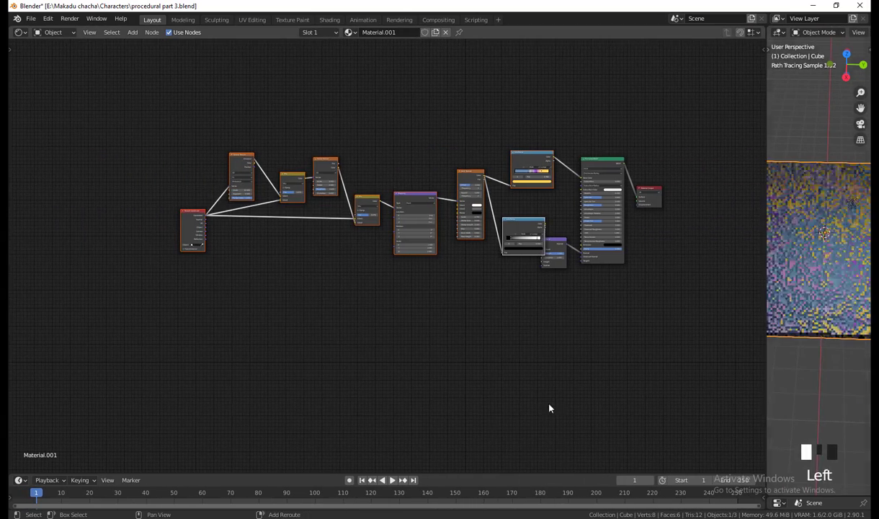
middle_click_drag(549, 408, 578, 420, "shift")
scroll(510, 398, "up", 2)
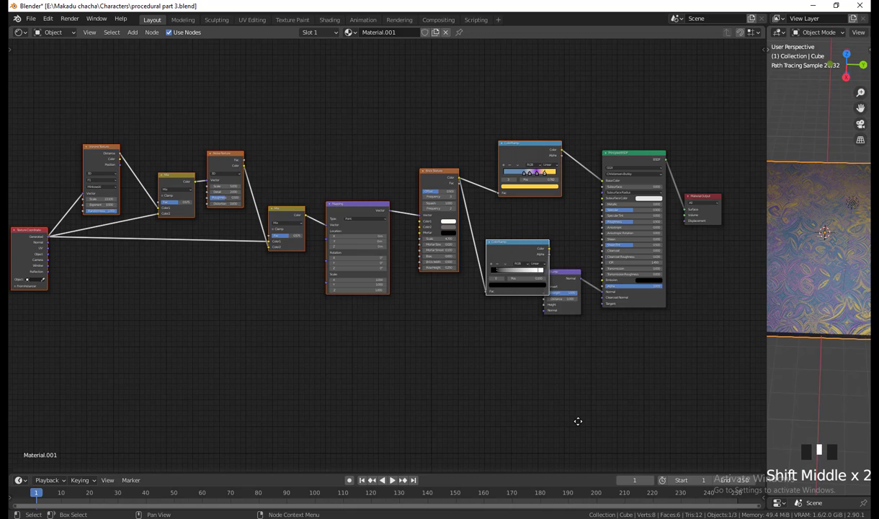